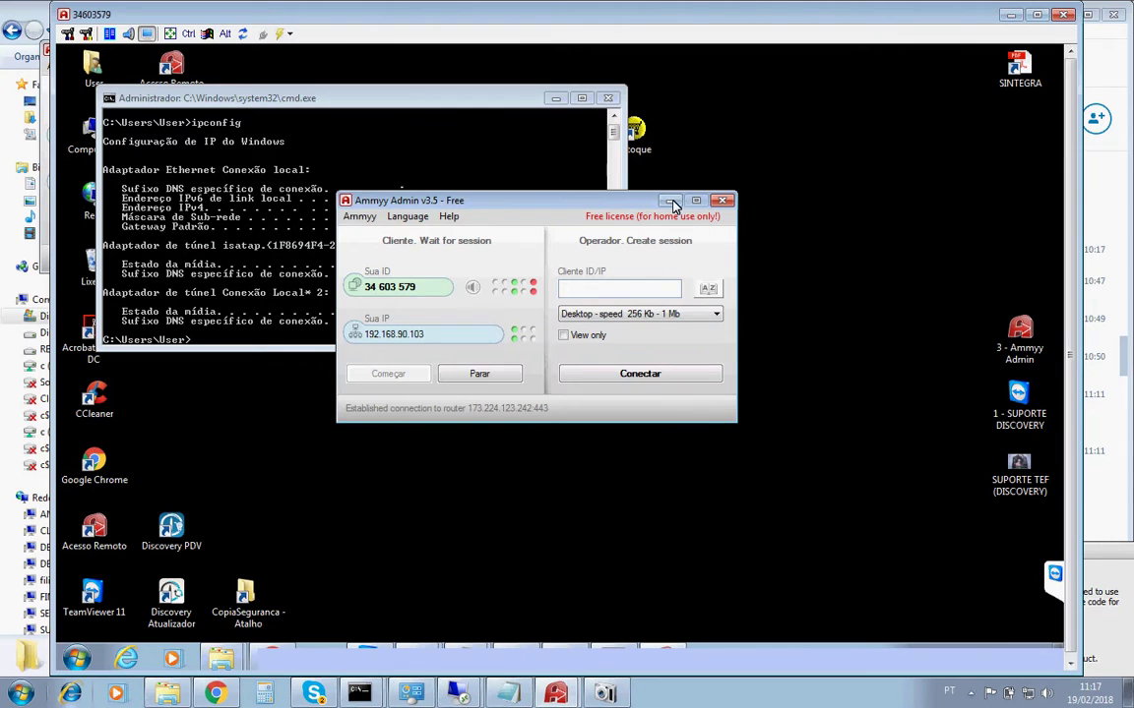
Open Ammyy's file transfer window and browse the local side to C:\prosuperwin\INSTALL.
{"action": "left_click", "coordinate": [669, 201]}
{"action": "left_click", "coordinate": [555, 99]}
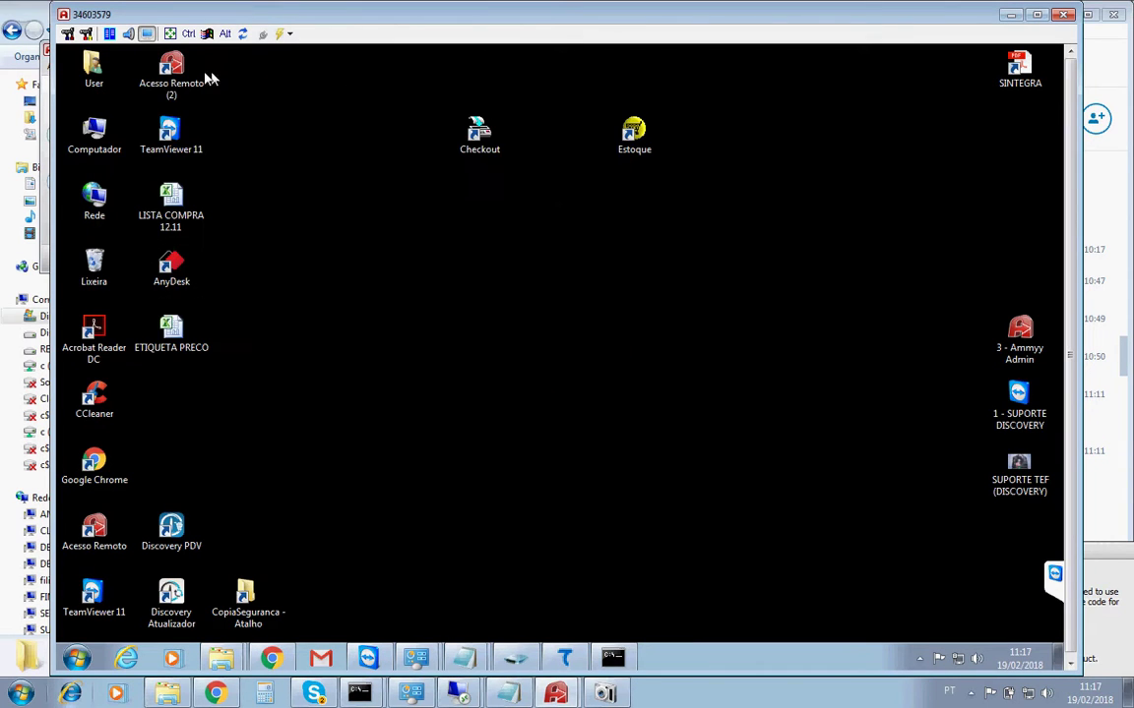
{"action": "left_click", "coordinate": [109, 38]}
{"action": "double_click", "coordinate": [218, 169]}
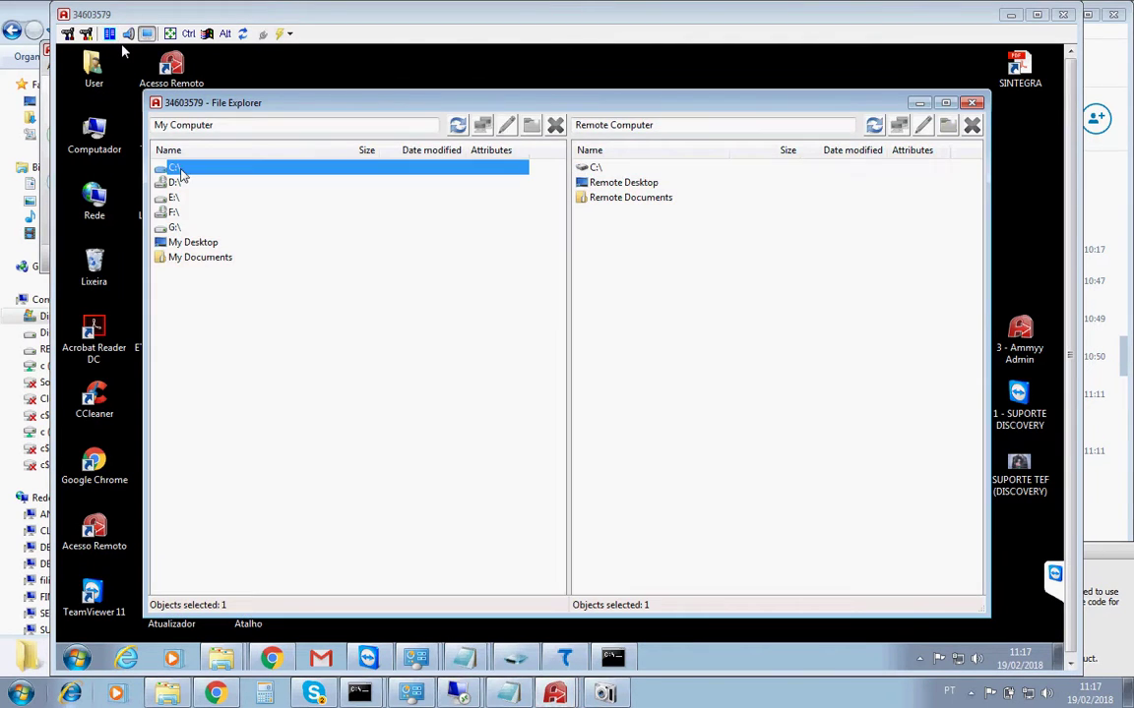
{"action": "left_click", "coordinate": [194, 334]}
{"action": "type", "text": "pr"}
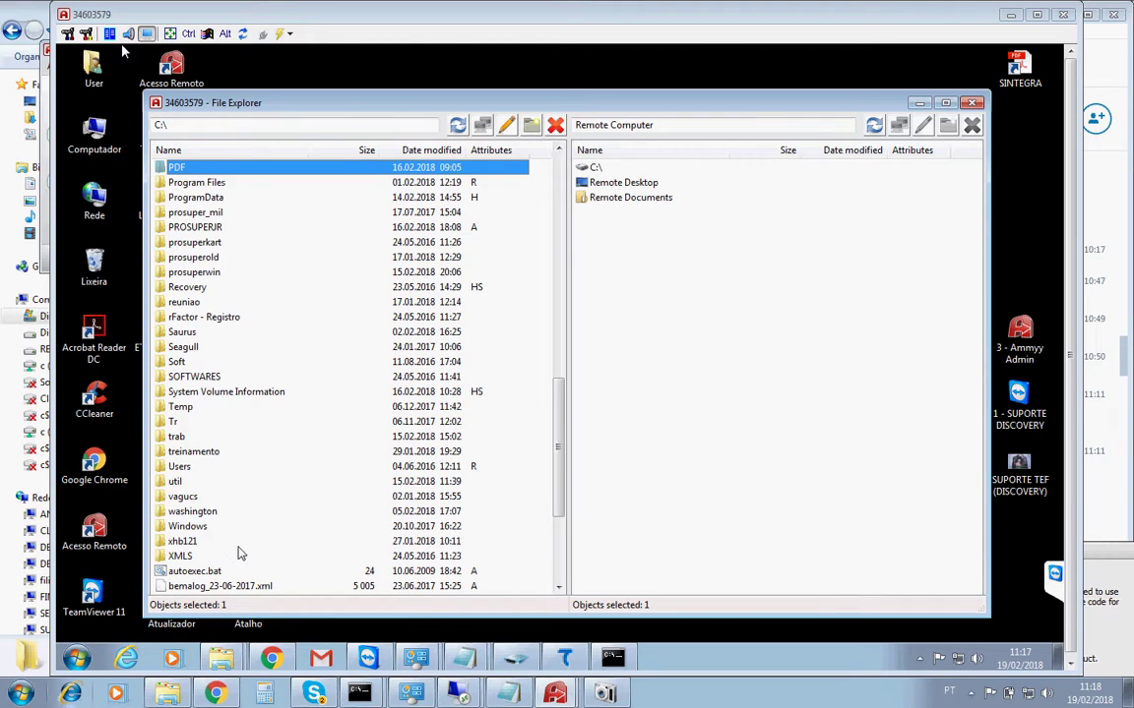
{"action": "double_click", "coordinate": [195, 275]}
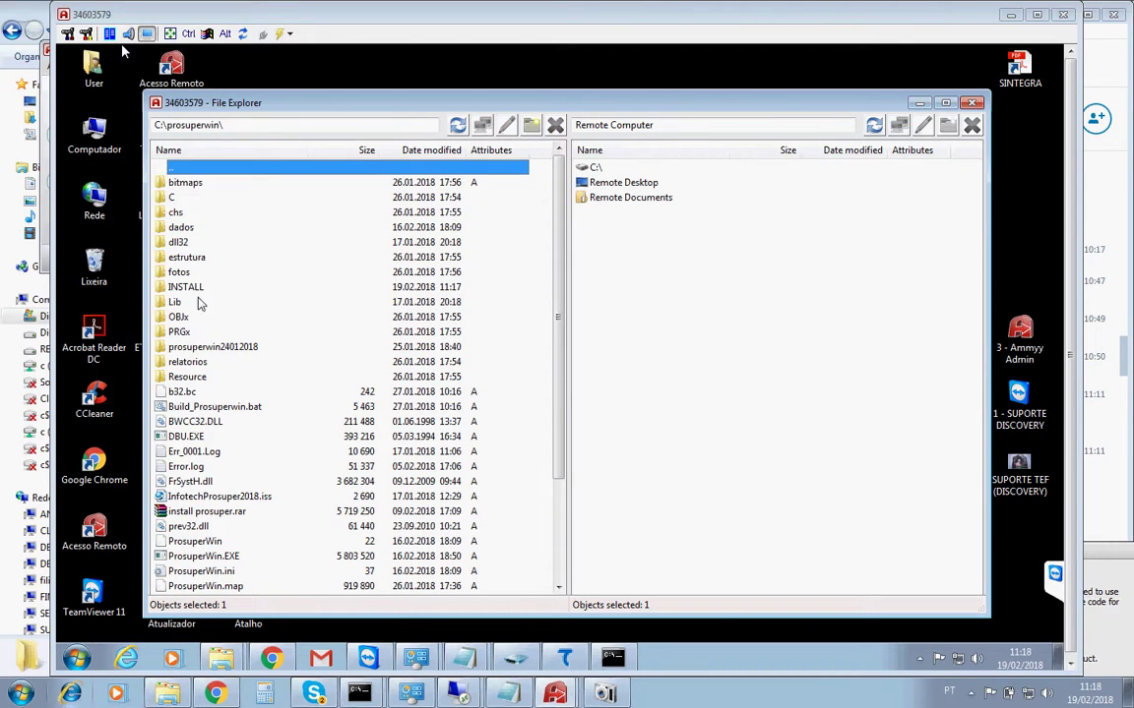
{"action": "double_click", "coordinate": [189, 287]}
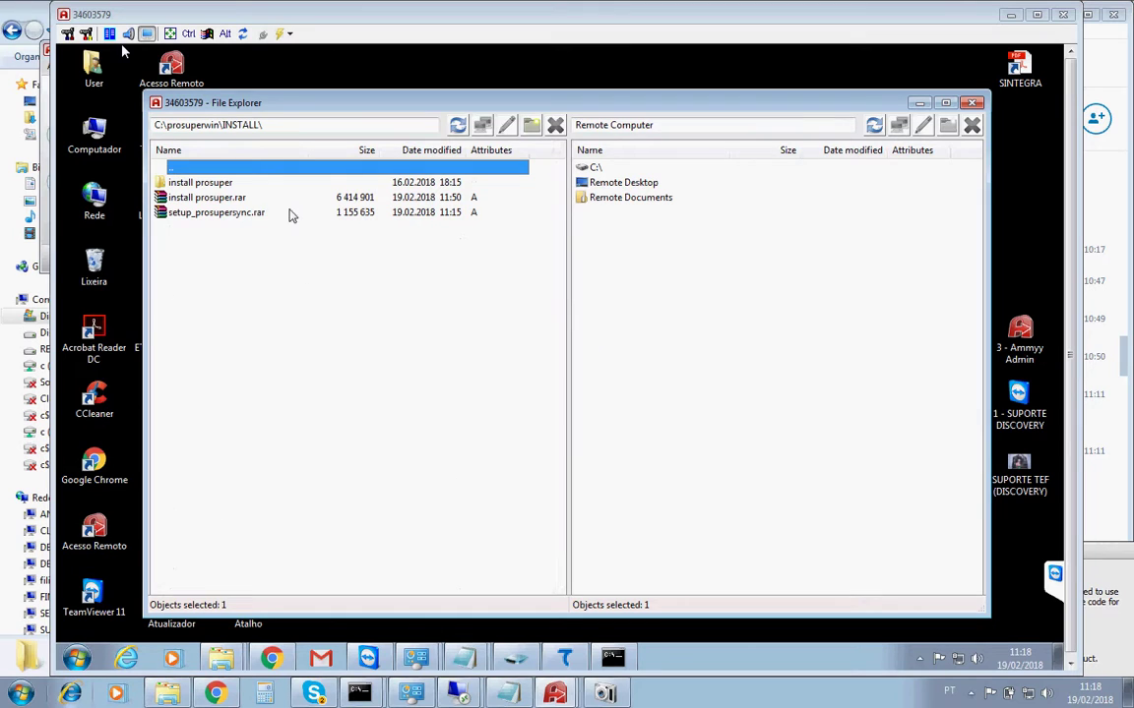
Upload install prosuper.rar and setup_prosupersync.rar to remote C:\Discovery, overwriting the existing copy.
{"action": "double_click", "coordinate": [595, 167]}
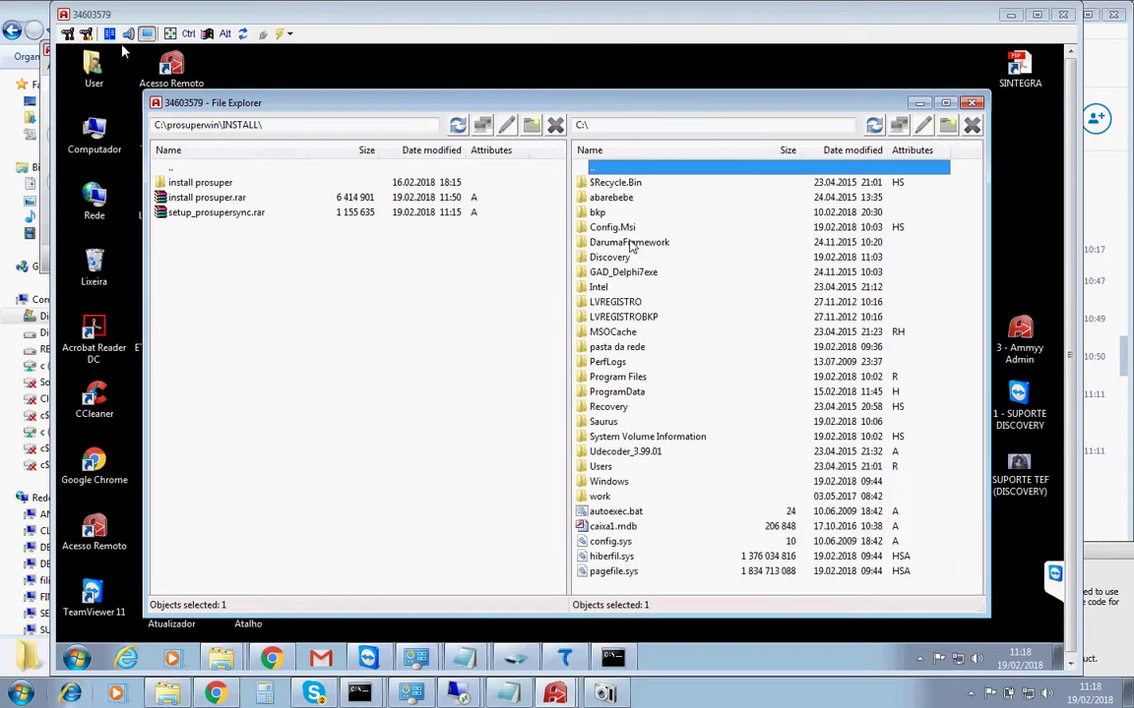
{"action": "double_click", "coordinate": [608, 257]}
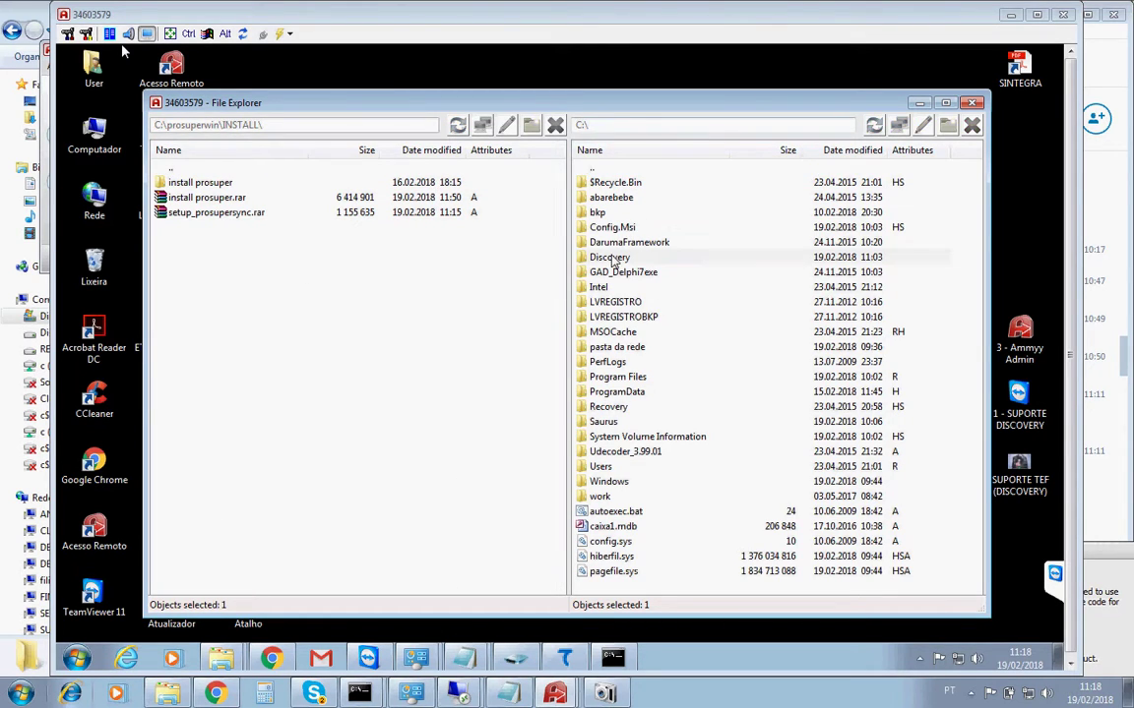
{"action": "left_click", "coordinate": [205, 200]}
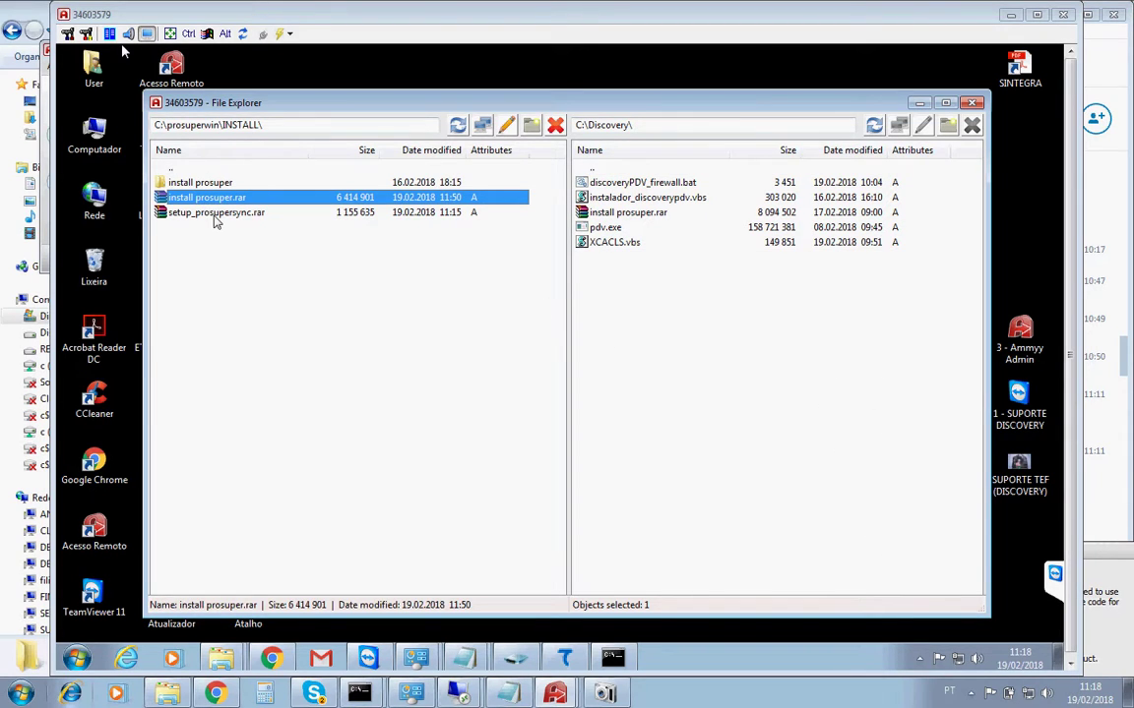
{"action": "left_click", "coordinate": [216, 214], "text": "shift"}
{"action": "left_click", "coordinate": [492, 128]}
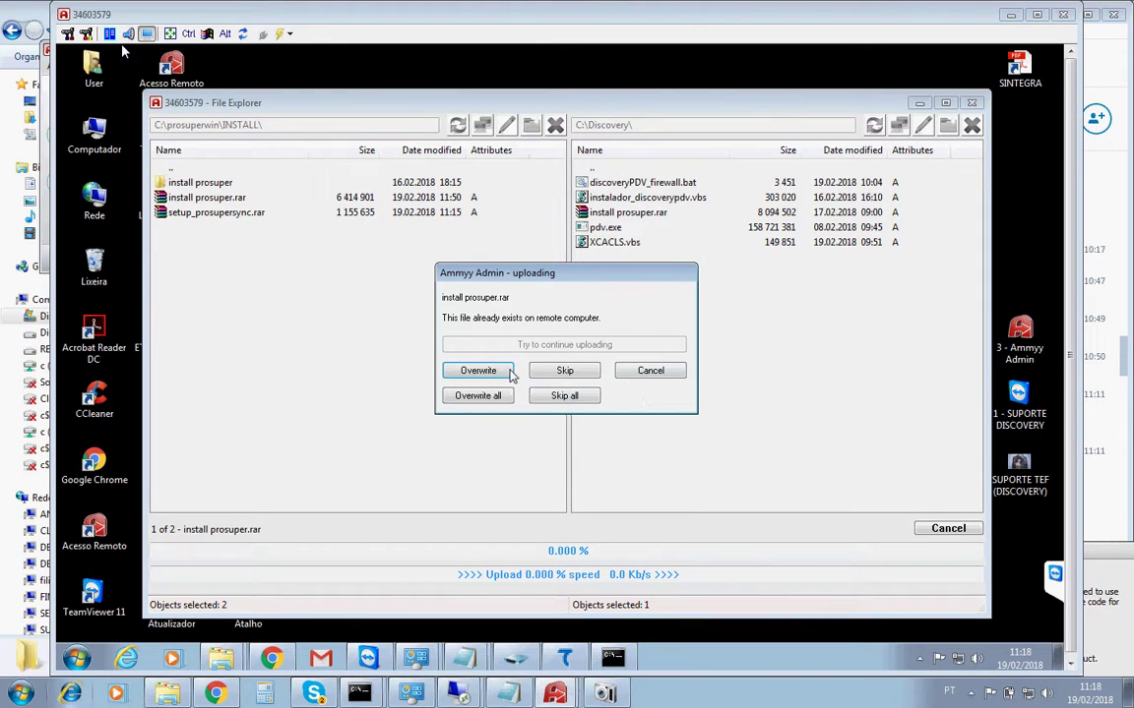
{"action": "left_click", "coordinate": [506, 372]}
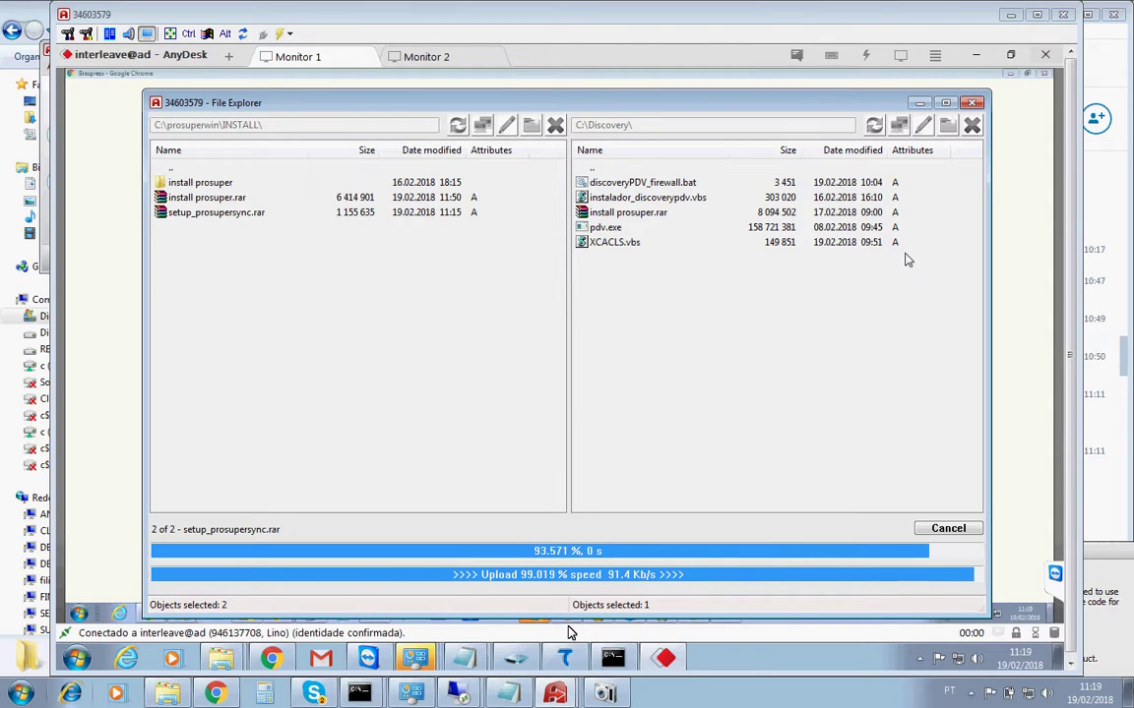
Close the Ammyy file transfer window once both archives finish uploading.
{"action": "left_click", "coordinate": [971, 103]}
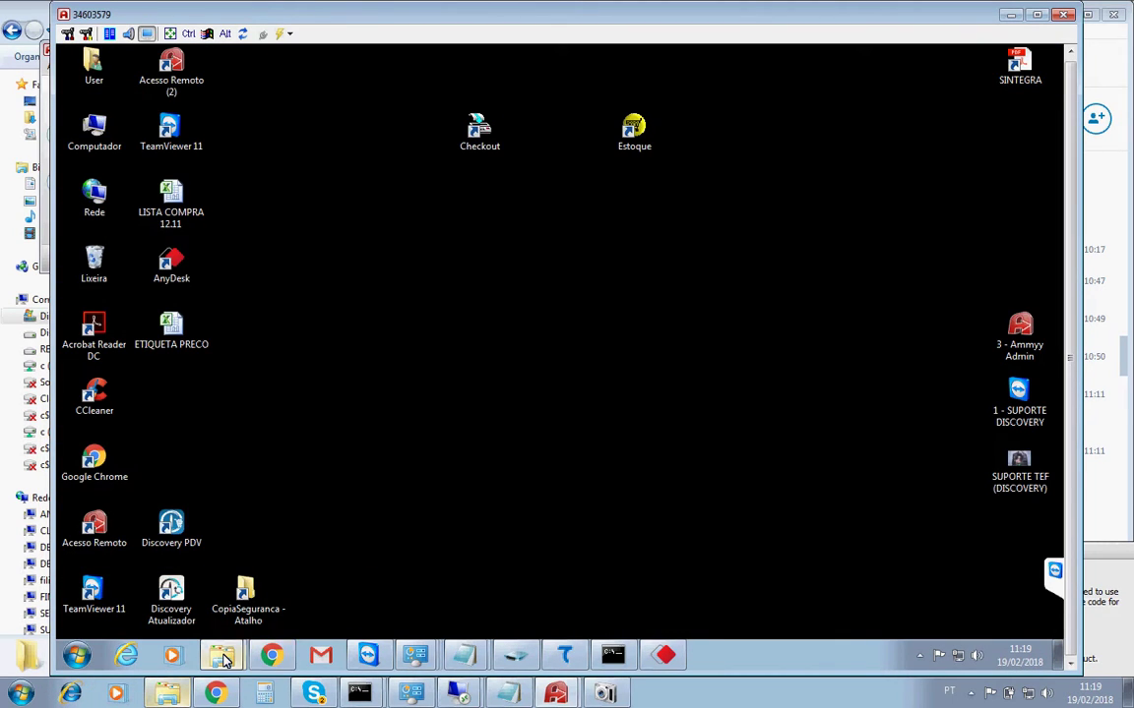
Open the C:\Discovery folder on the remote PC via Computador in Windows Explorer.
{"action": "mouse_move", "coordinate": [225, 661]}
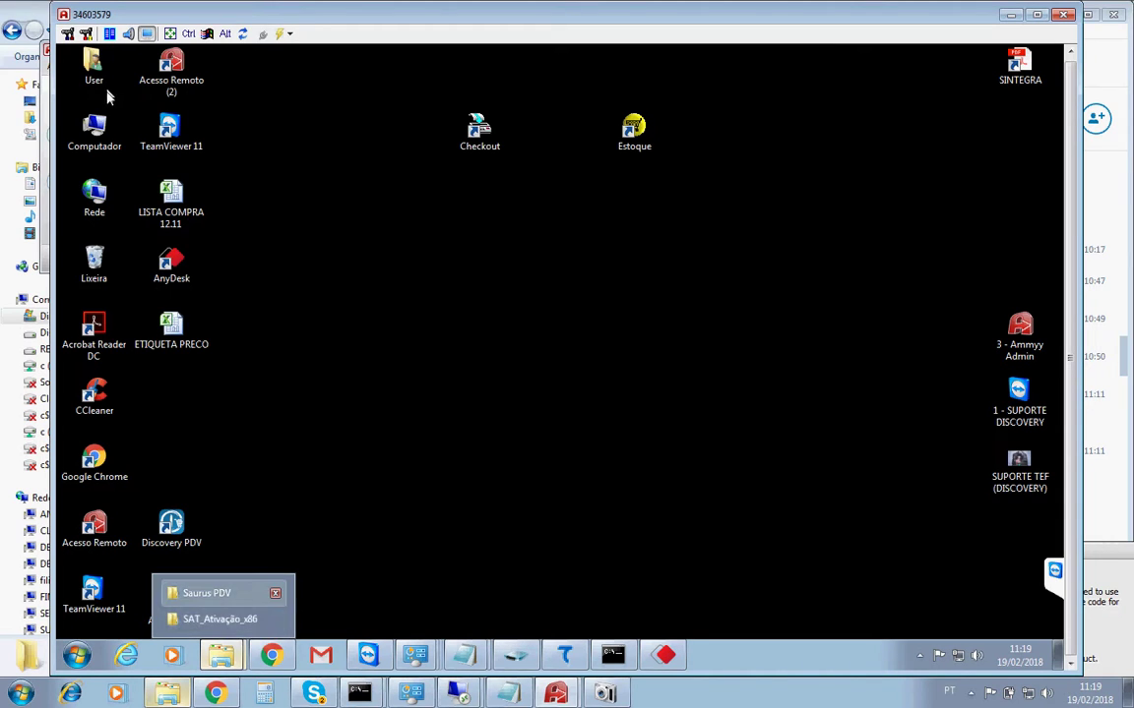
{"action": "double_click", "coordinate": [102, 132]}
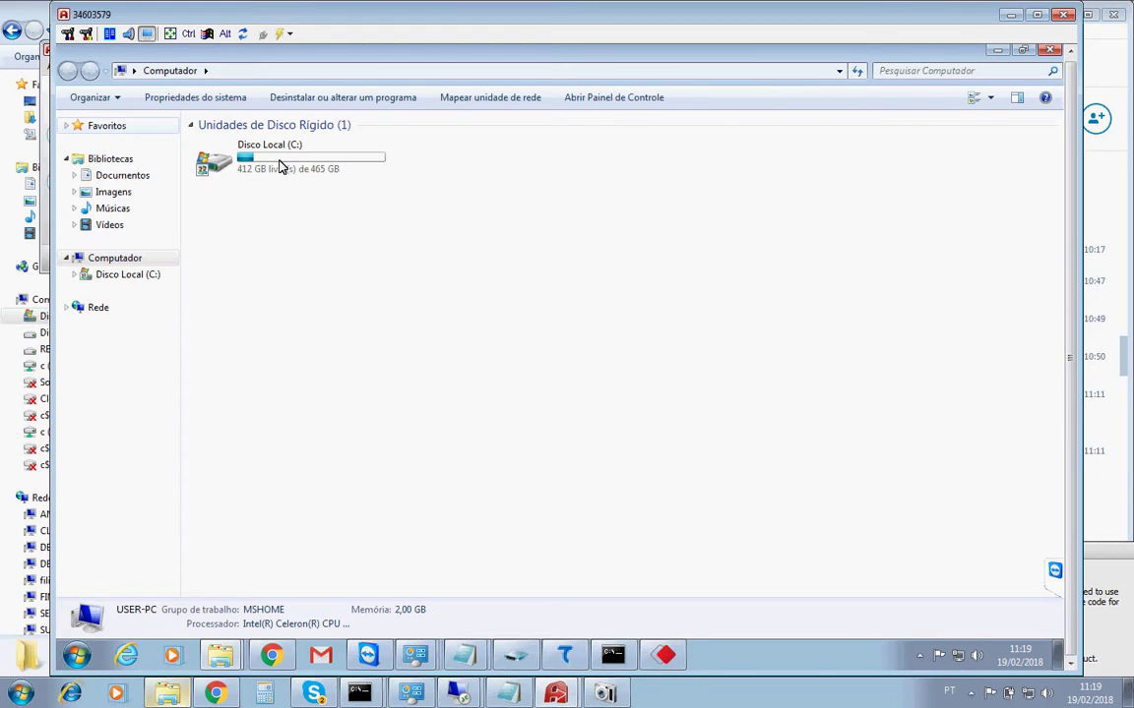
{"action": "left_click", "coordinate": [280, 169]}
{"action": "double_click", "coordinate": [280, 169]}
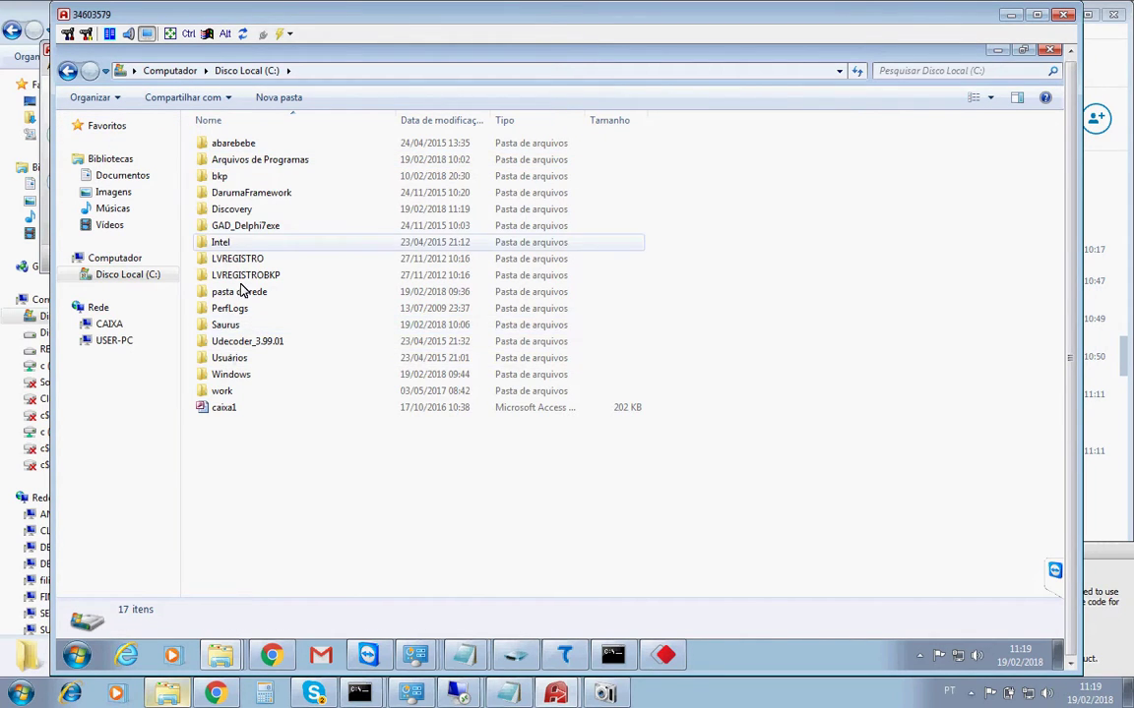
{"action": "double_click", "coordinate": [236, 212]}
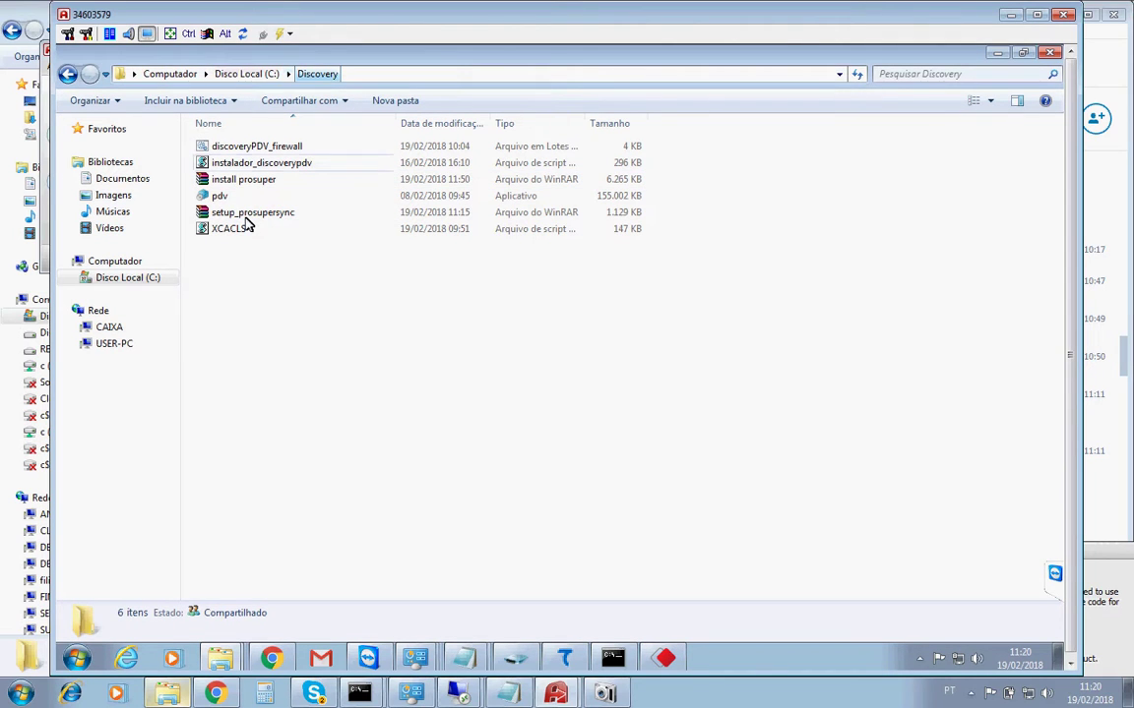
Extract setup_prosupersync.rar into C:\Discovery\setup_prosupersync and close WinRAR.
{"action": "double_click", "coordinate": [248, 216]}
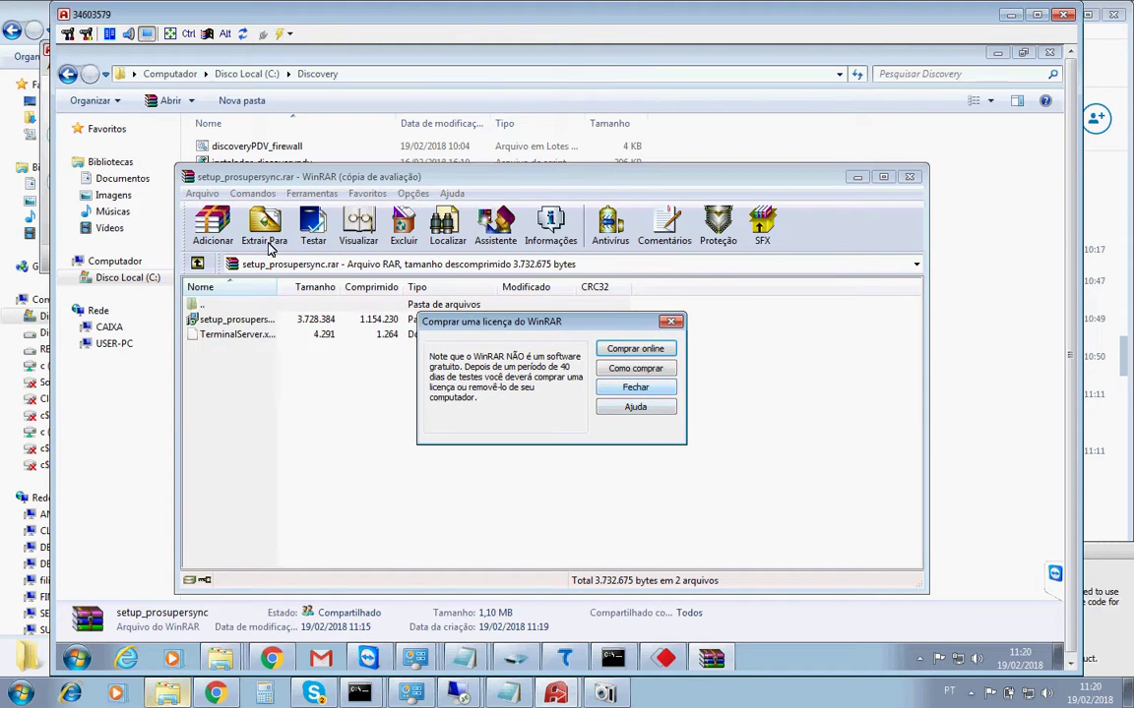
{"action": "key", "text": "Escape"}
{"action": "left_click", "coordinate": [266, 228]}
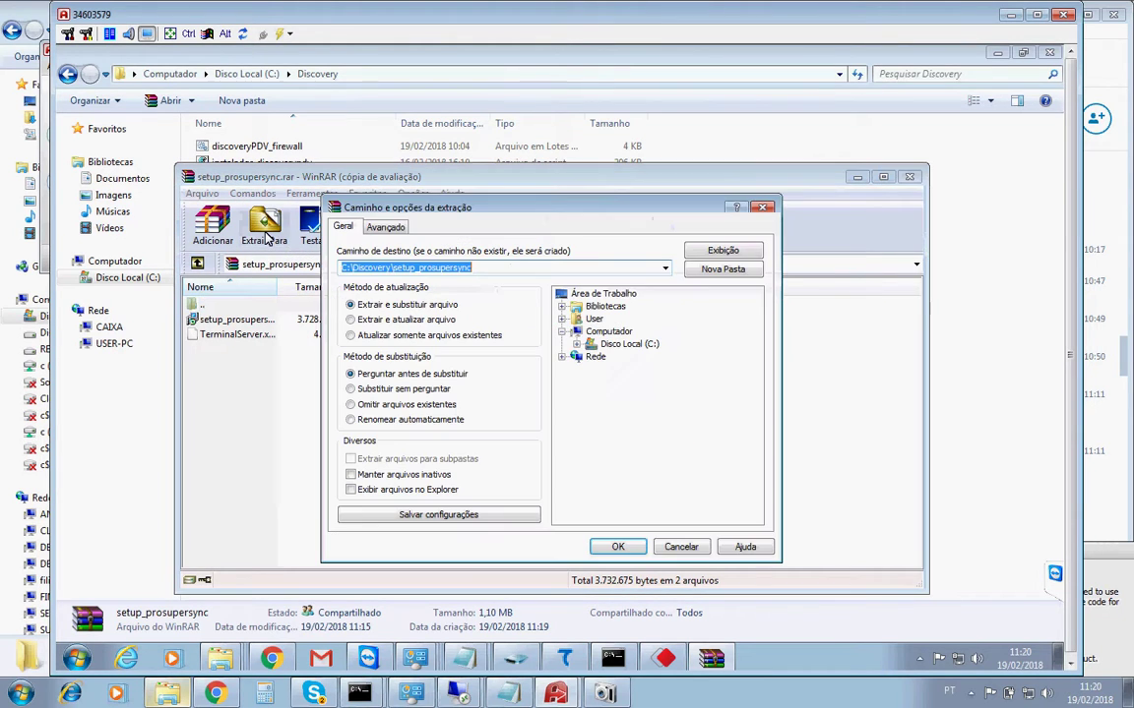
{"action": "left_click", "coordinate": [631, 548]}
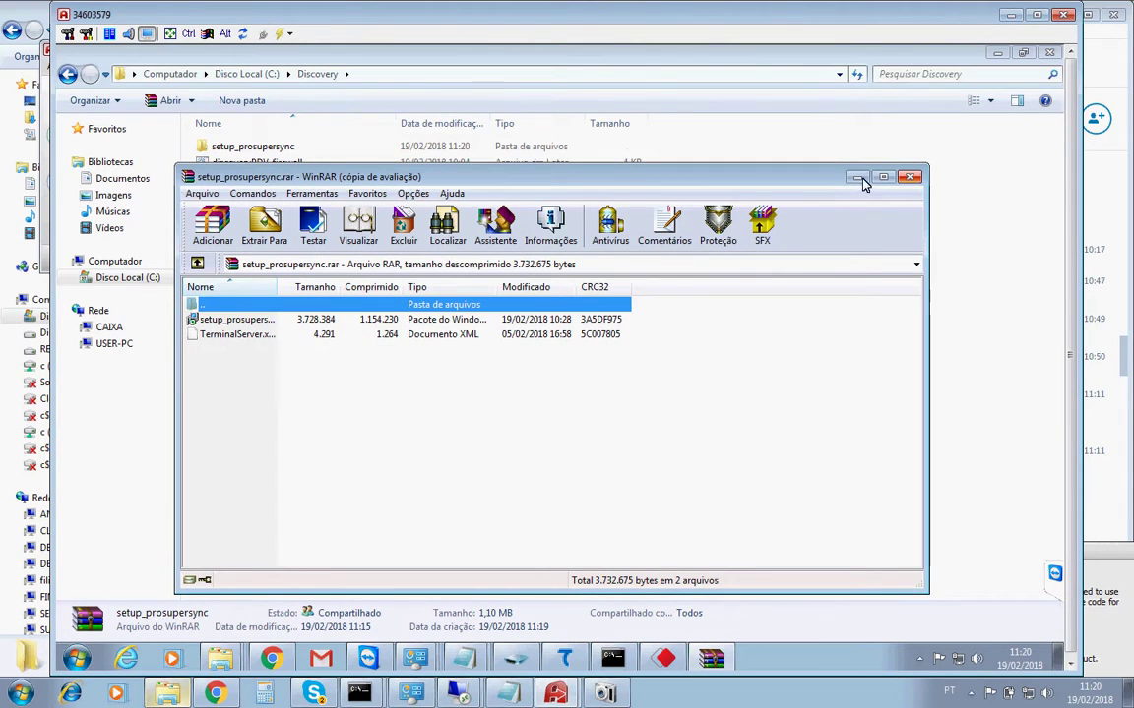
{"action": "left_click", "coordinate": [908, 177]}
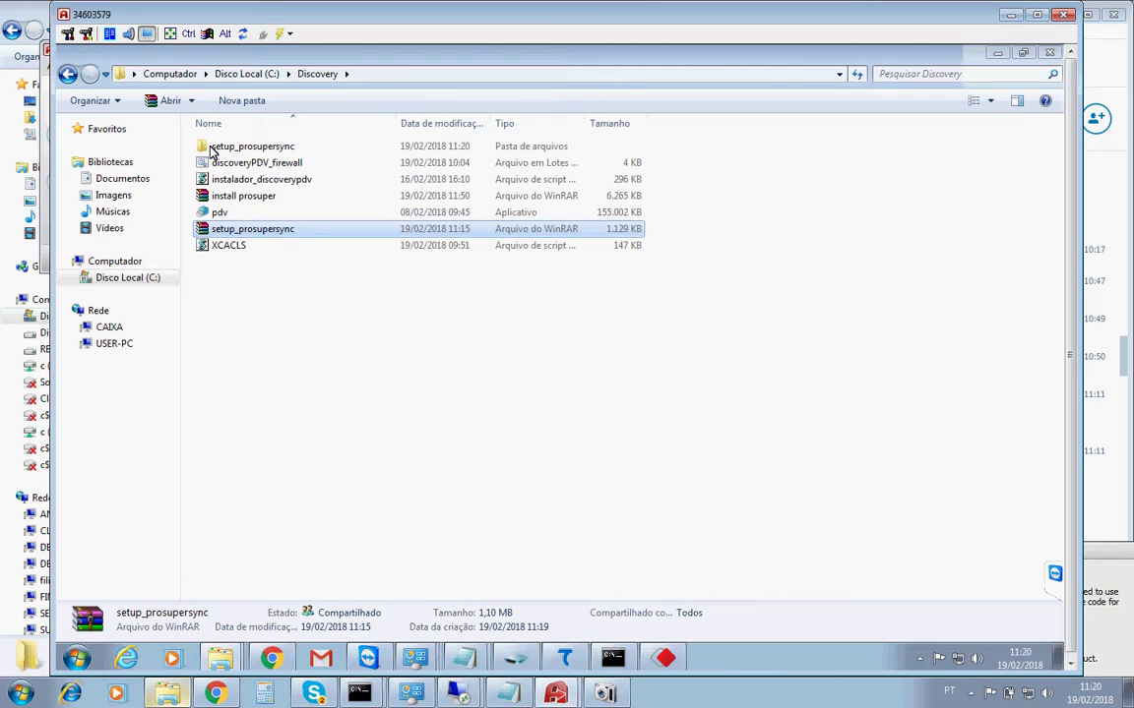
Run the Prosuper Sync installer from setup_prosupersync, advance two pages, then cancel and close it.
{"action": "double_click", "coordinate": [210, 148]}
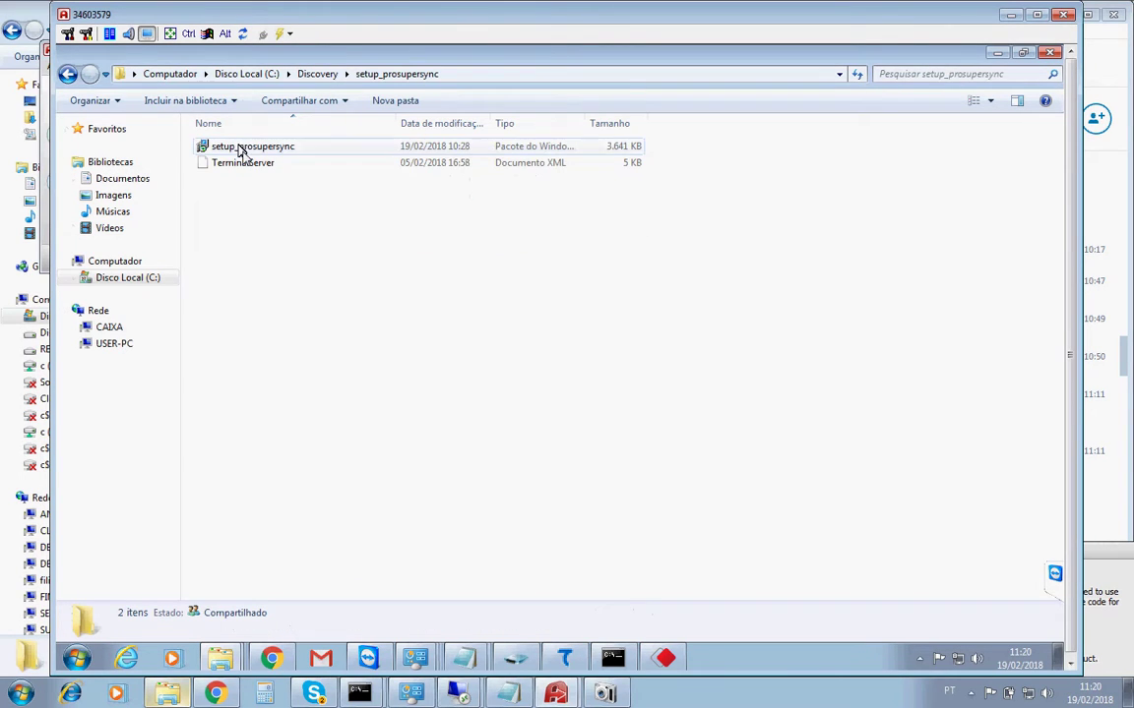
{"action": "double_click", "coordinate": [226, 148]}
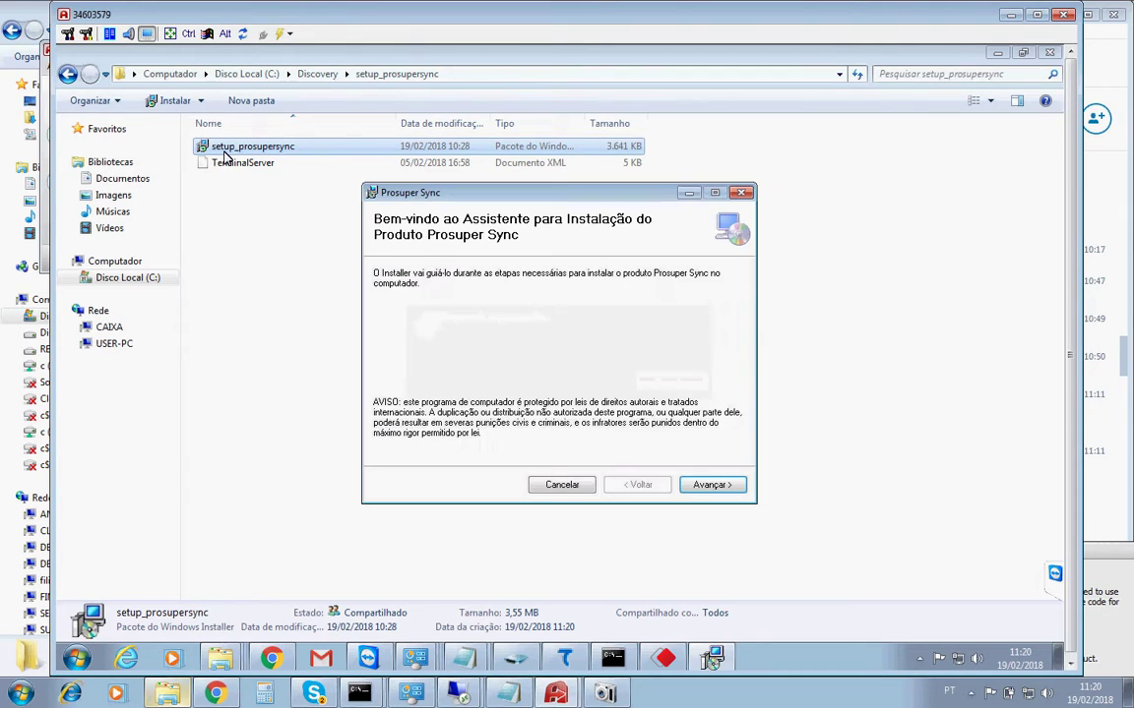
{"action": "left_click", "coordinate": [735, 489]}
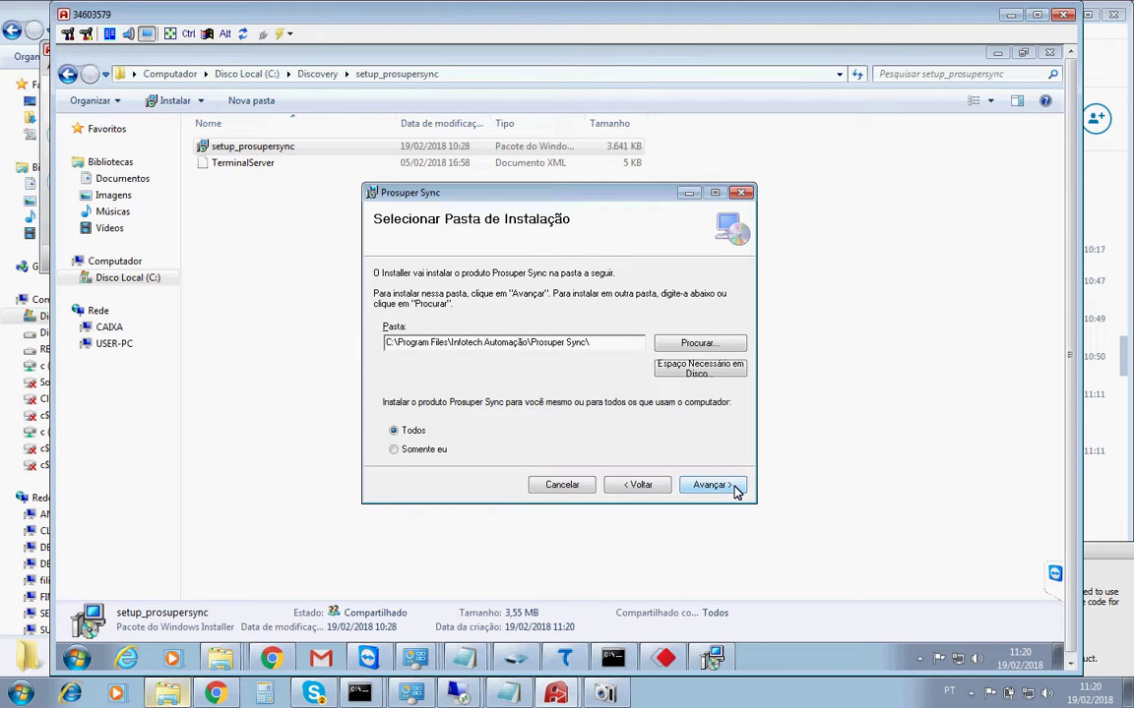
{"action": "left_click", "coordinate": [733, 488]}
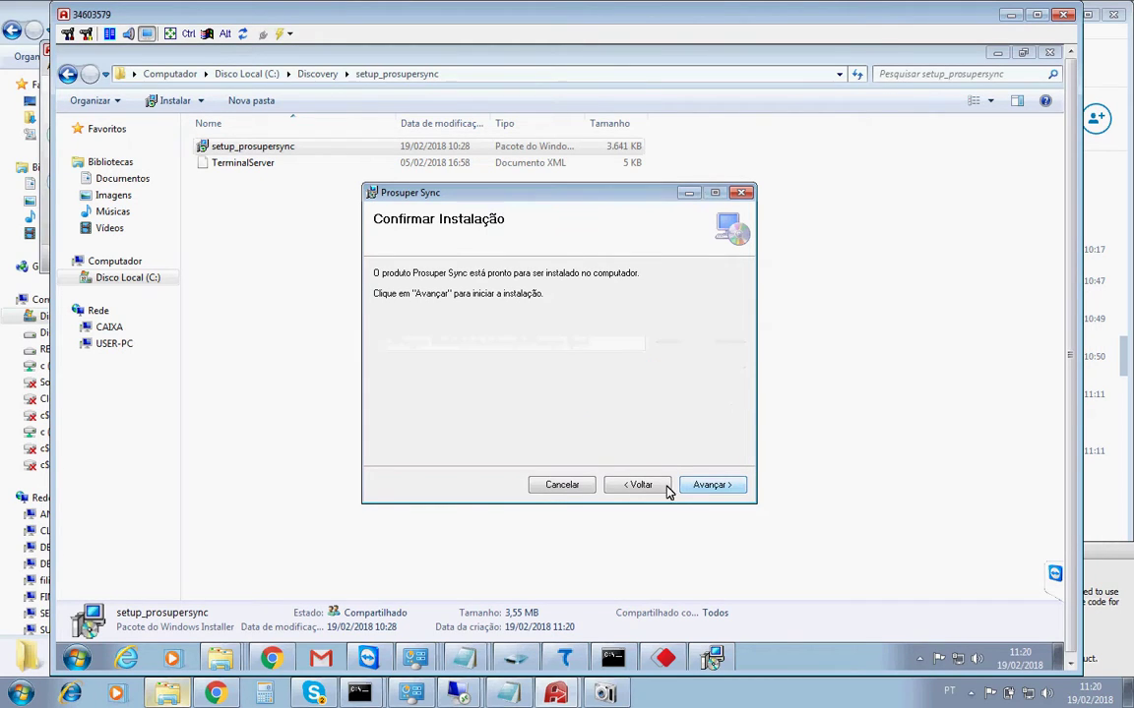
{"action": "left_click", "coordinate": [557, 488]}
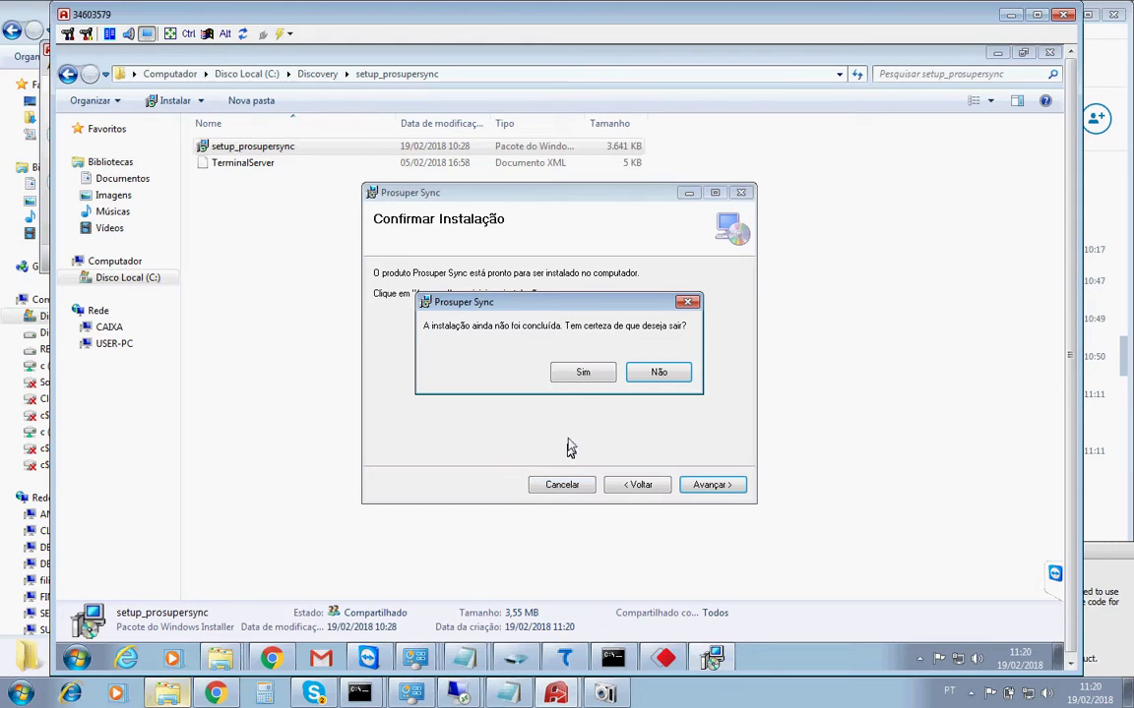
{"action": "left_click", "coordinate": [581, 375]}
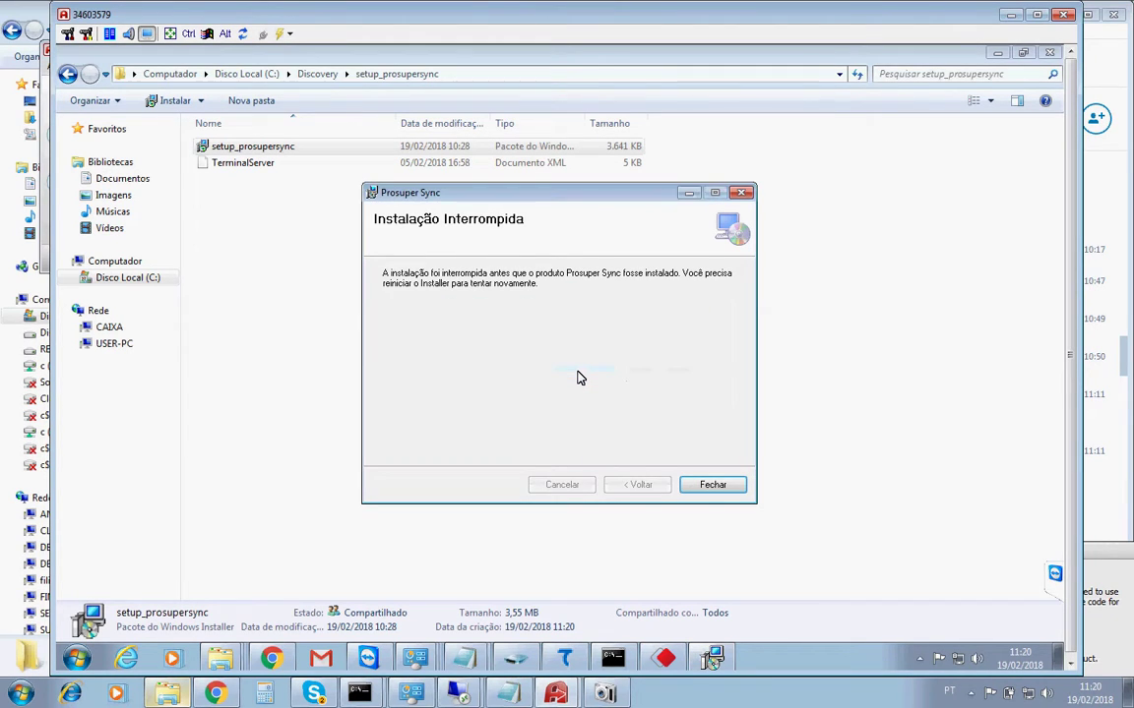
{"action": "left_click", "coordinate": [703, 488]}
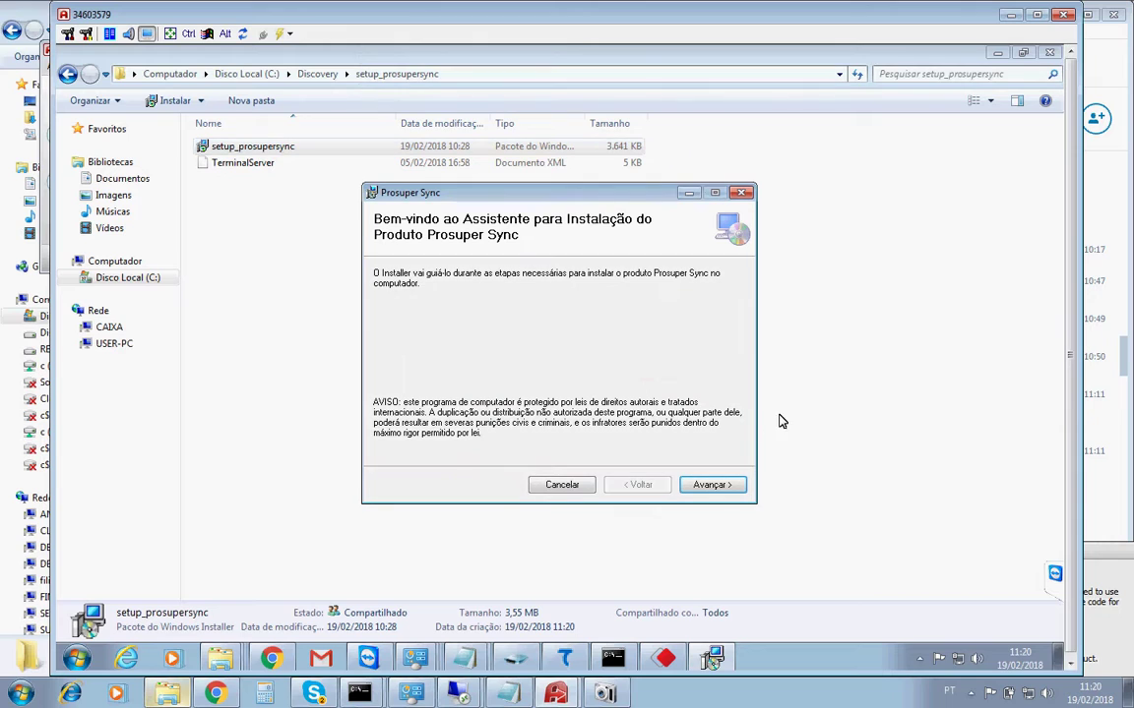
Advance the relaunched installer, browse for an install folder, then cancel and close it again.
{"action": "left_click", "coordinate": [713, 485]}
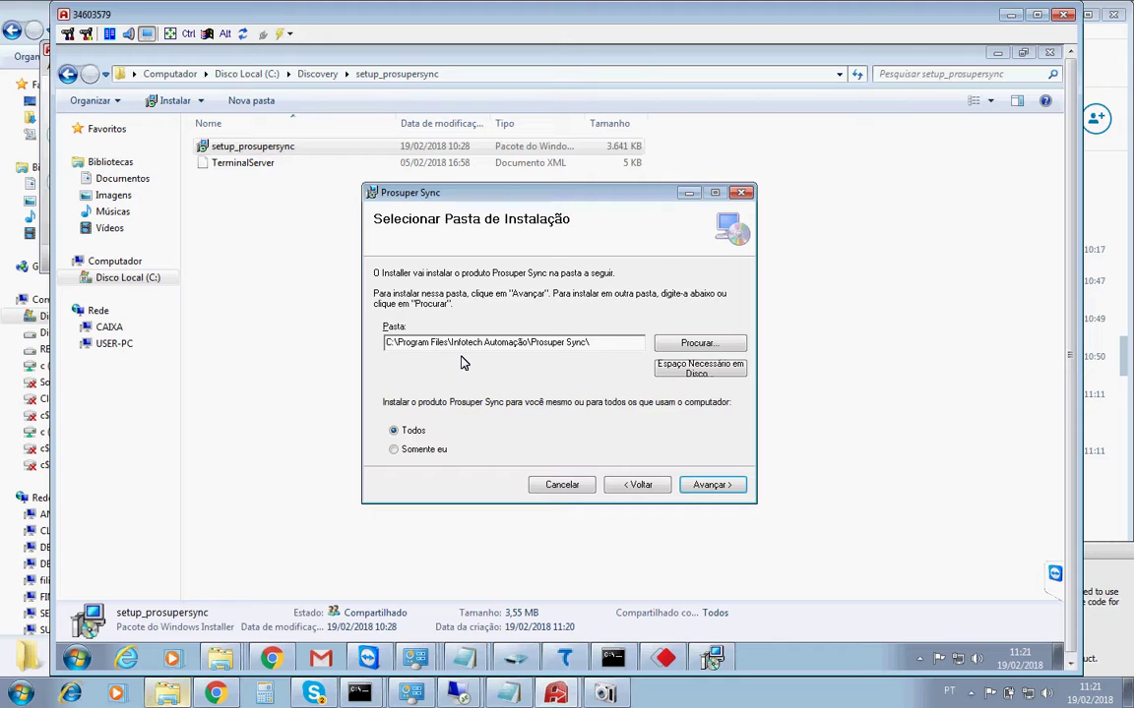
{"action": "left_click", "coordinate": [686, 346]}
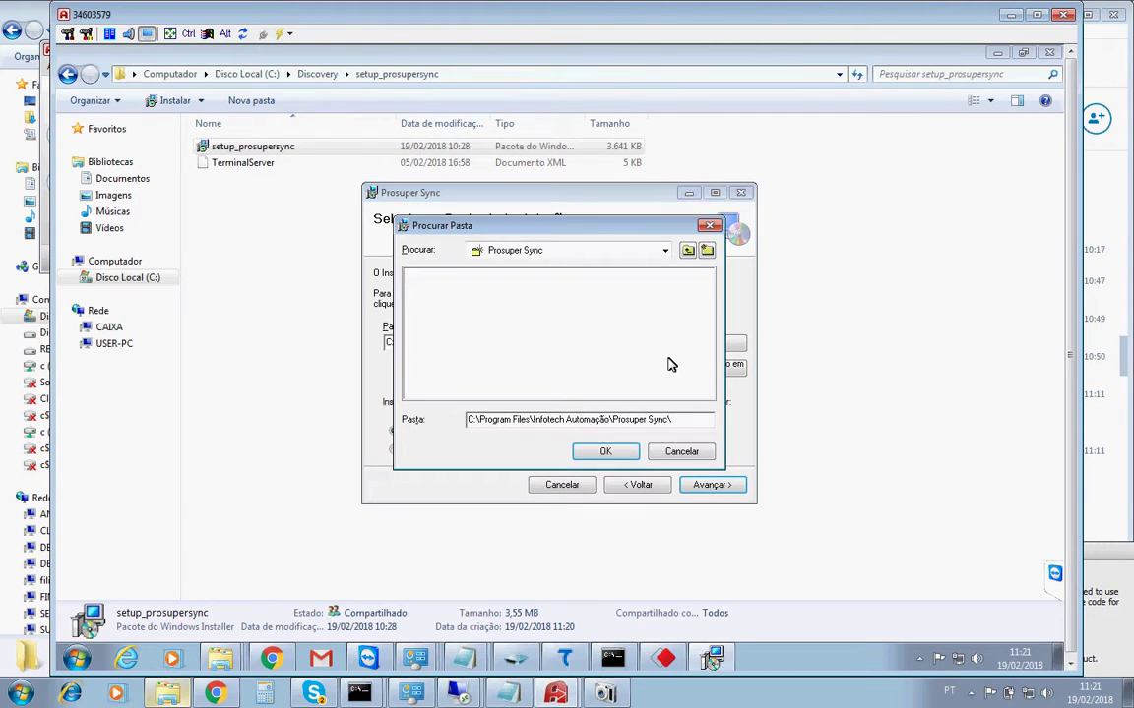
{"action": "left_click", "coordinate": [678, 455]}
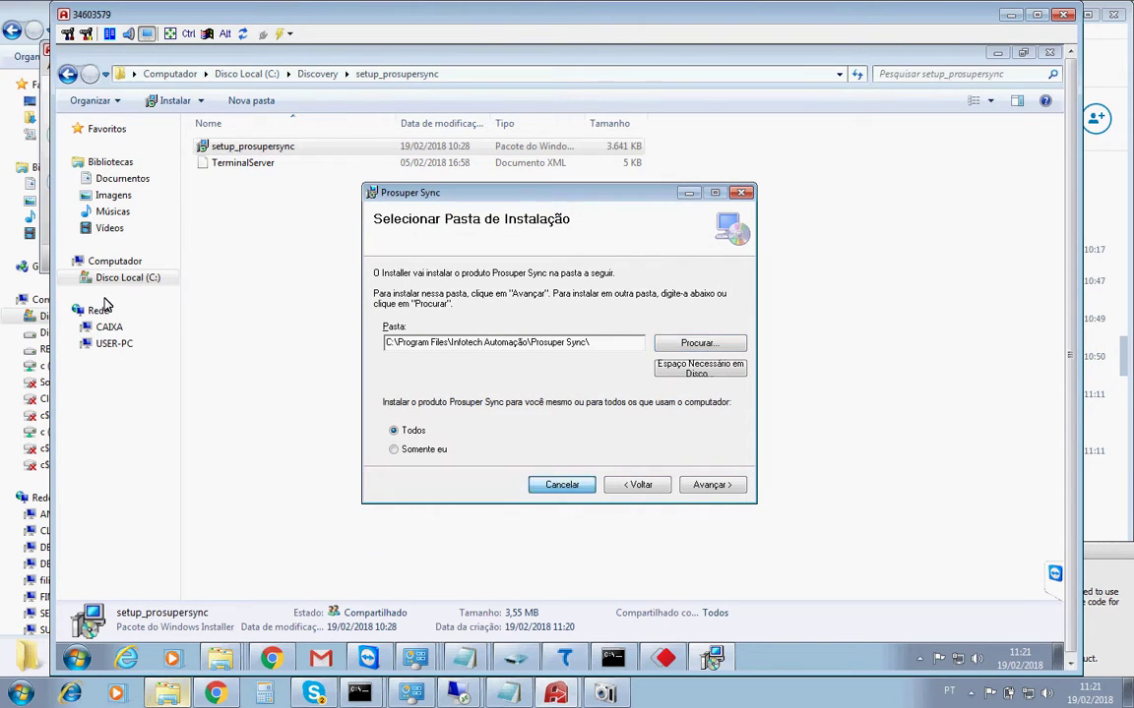
{"action": "left_click", "coordinate": [563, 488]}
{"action": "left_click", "coordinate": [585, 373]}
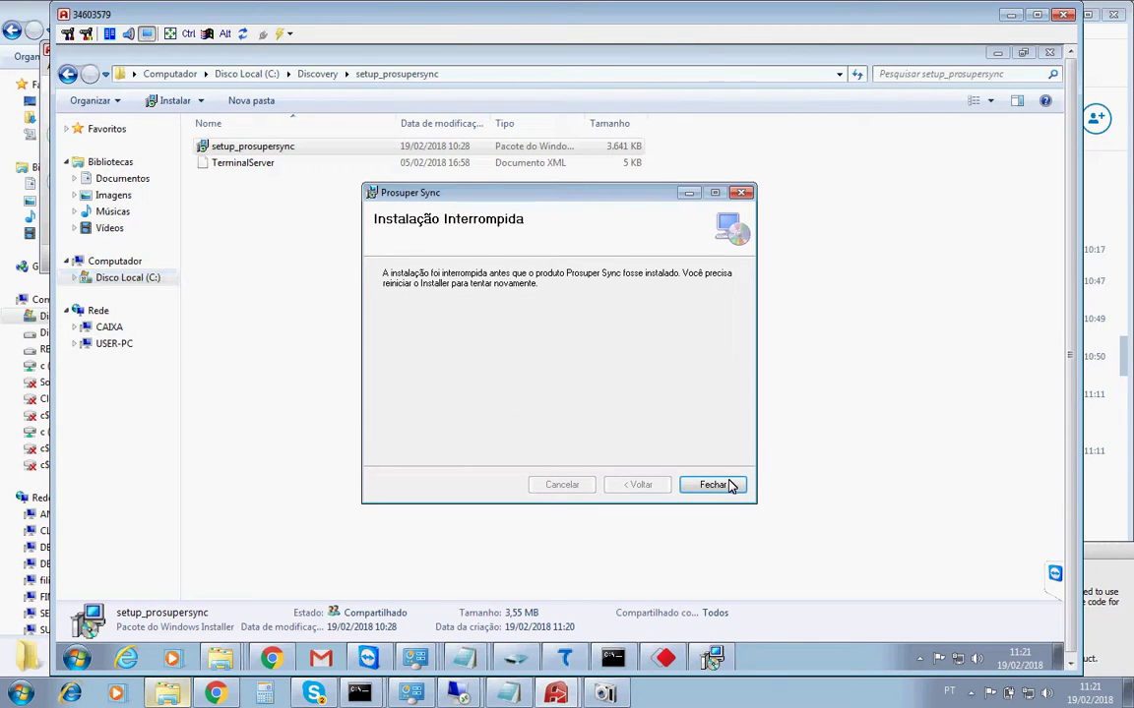
{"action": "left_click", "coordinate": [713, 485]}
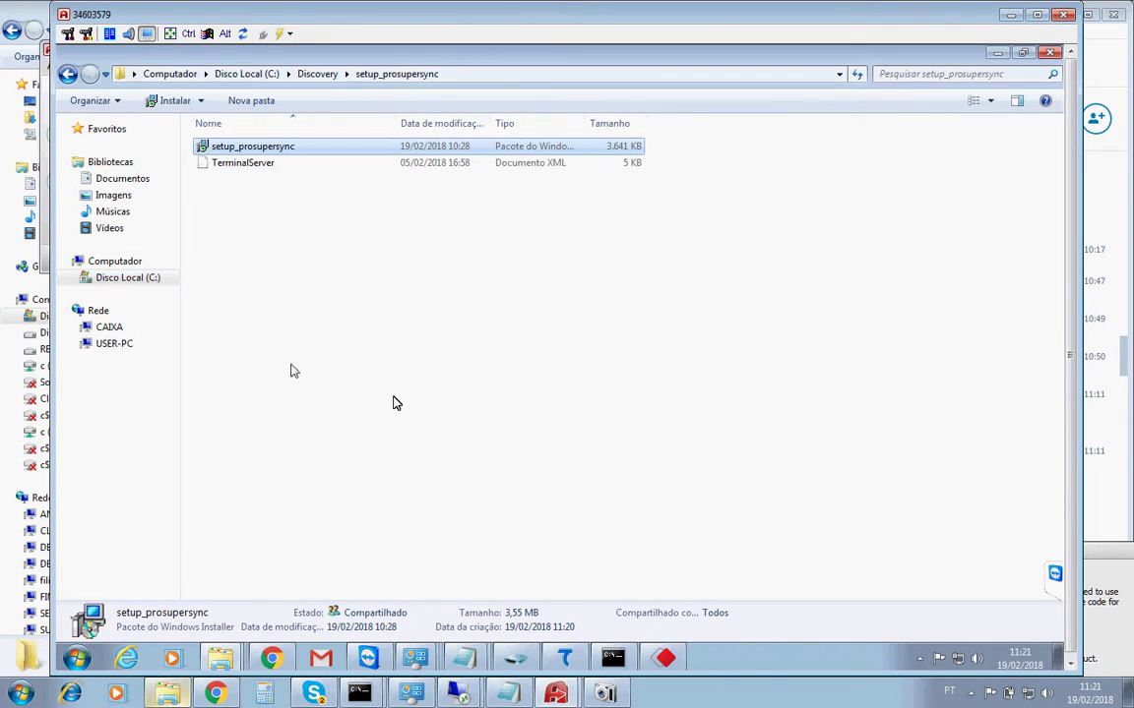
Create a new 'Prosuper Sync' folder inside C:\Saurus, then return to the root of C:.
{"action": "left_click", "coordinate": [121, 281]}
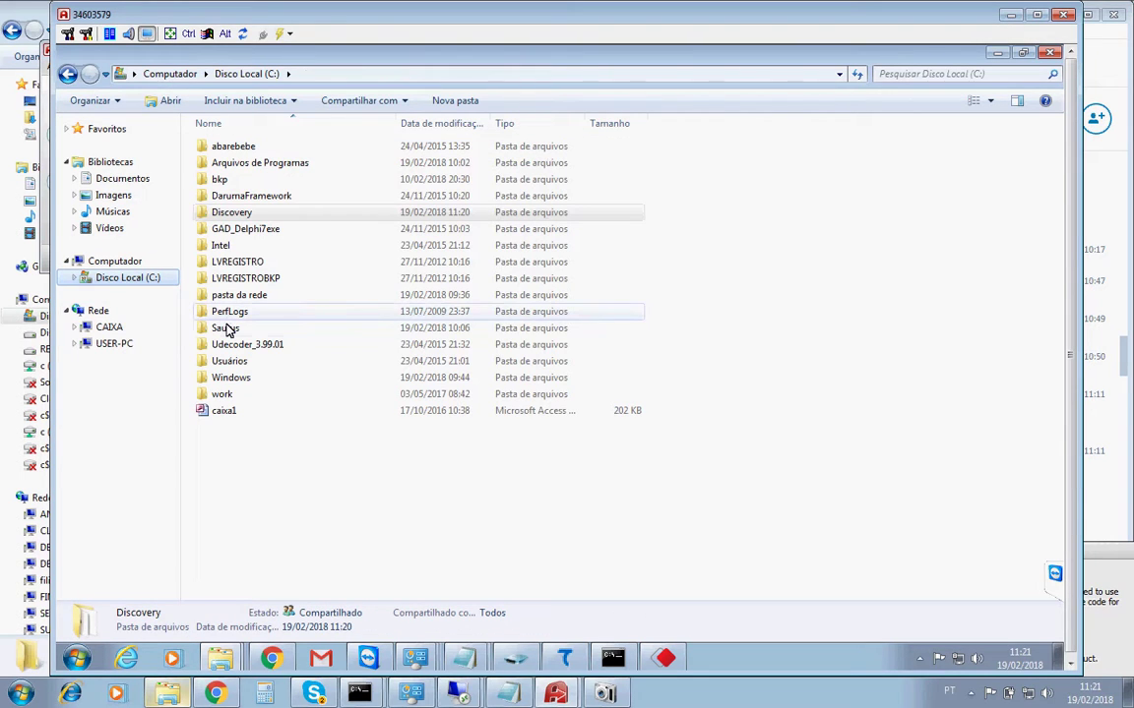
{"action": "double_click", "coordinate": [226, 329]}
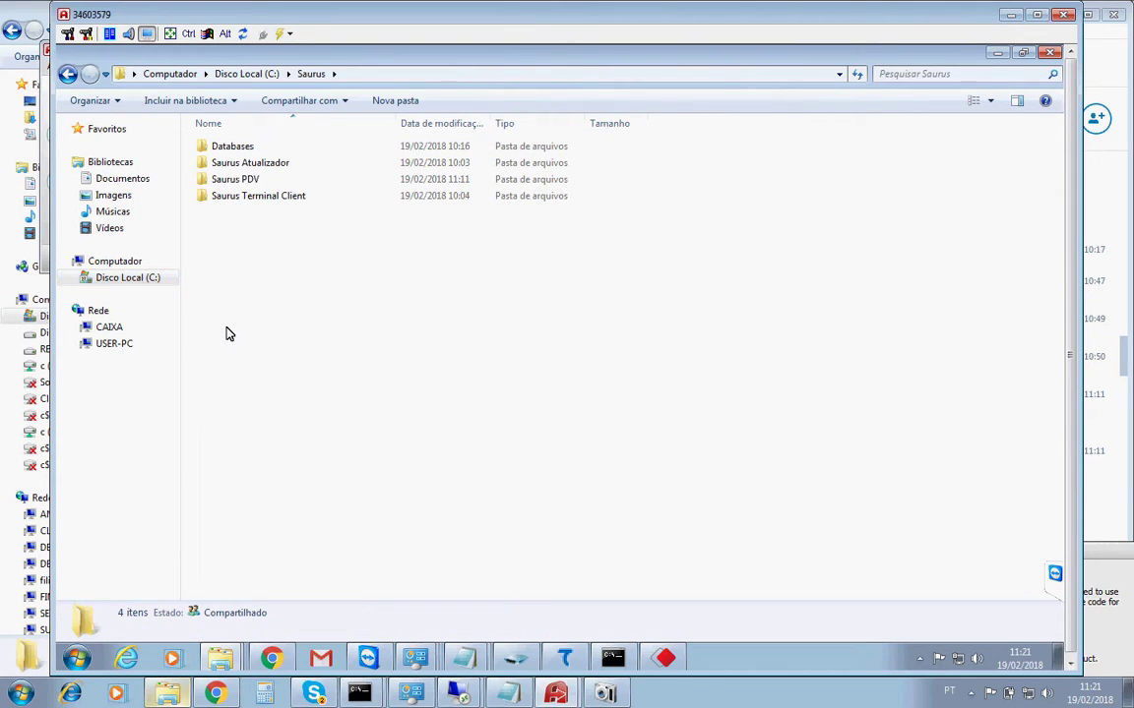
{"action": "right_click", "coordinate": [279, 305]}
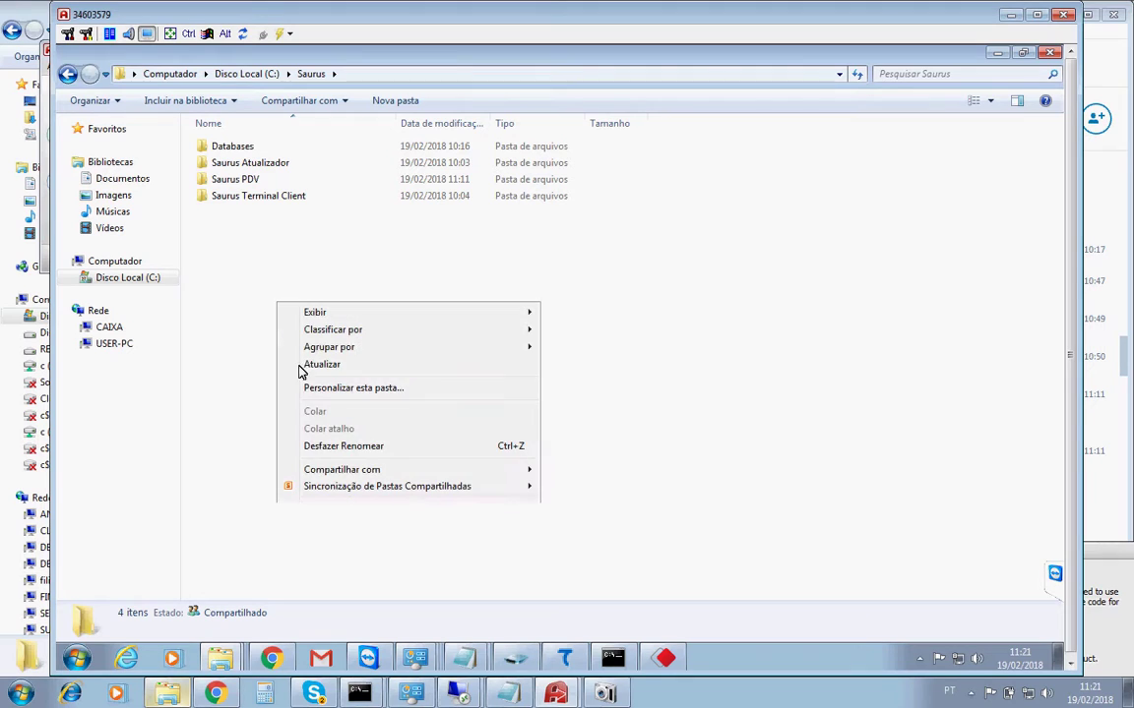
{"action": "mouse_move", "coordinate": [338, 512]}
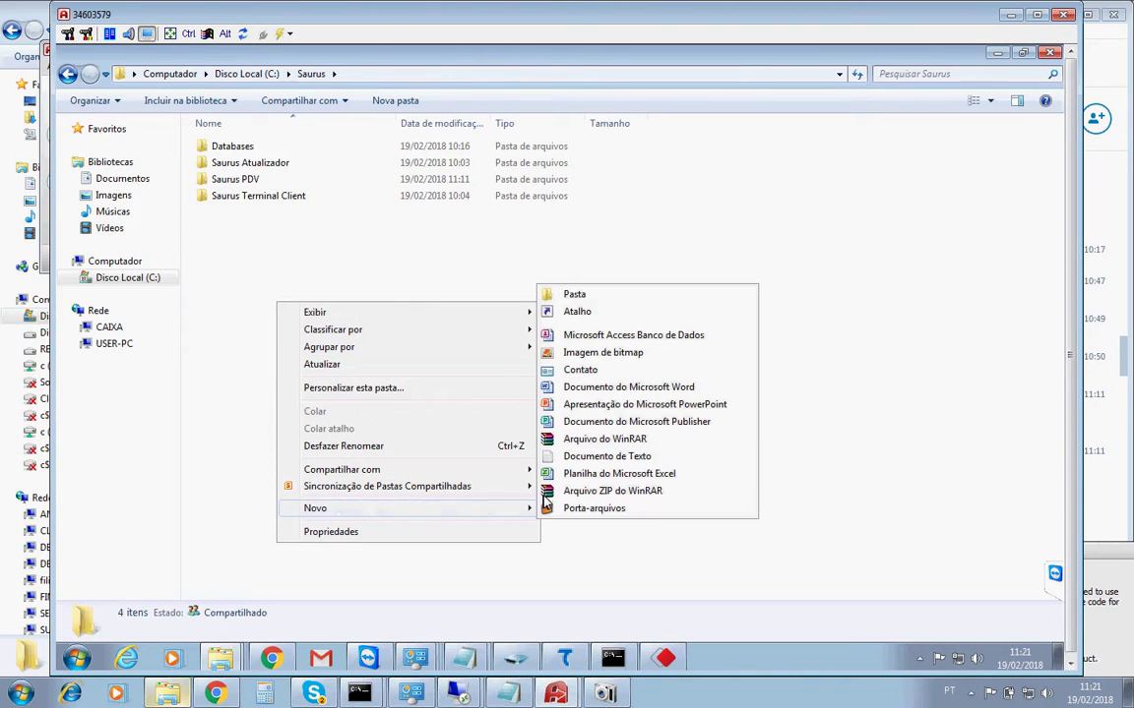
{"action": "left_click", "coordinate": [575, 297]}
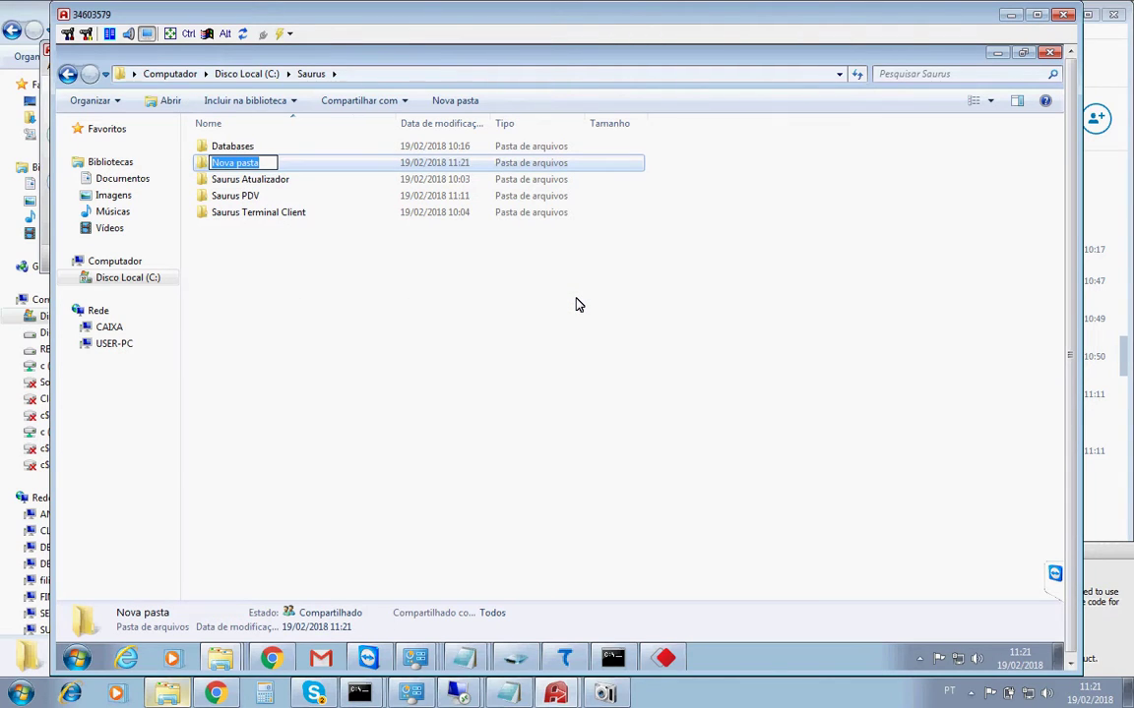
{"action": "type", "text": "Prosuper Sync"}
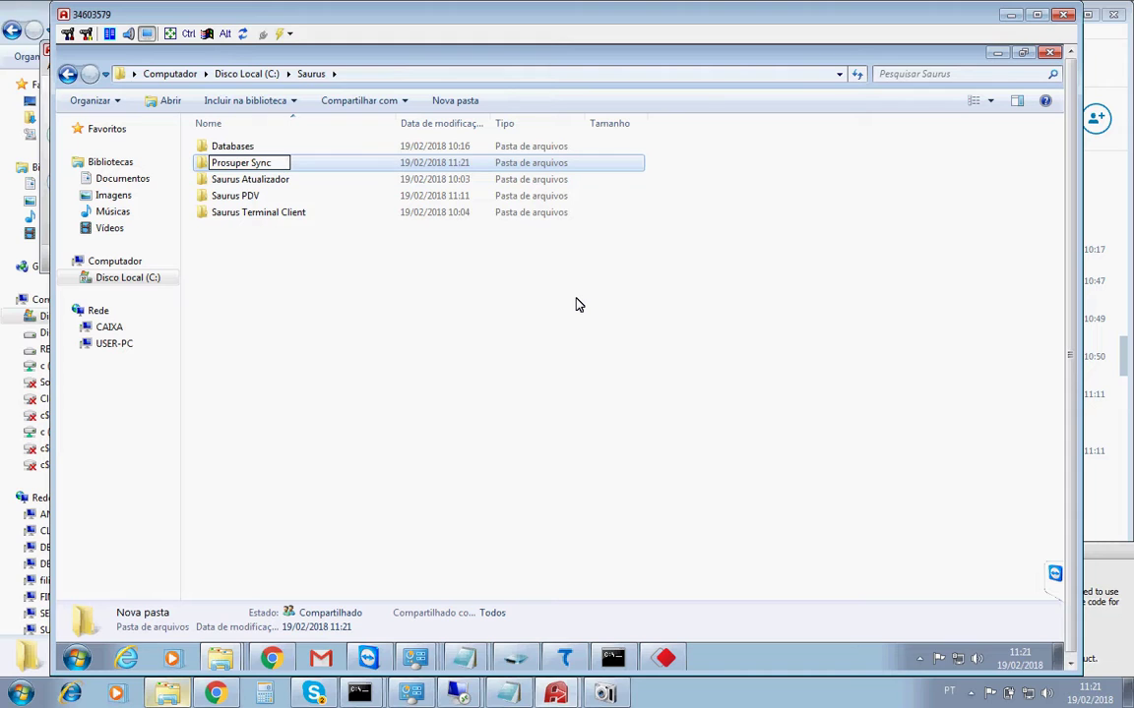
{"action": "key", "text": "Return"}
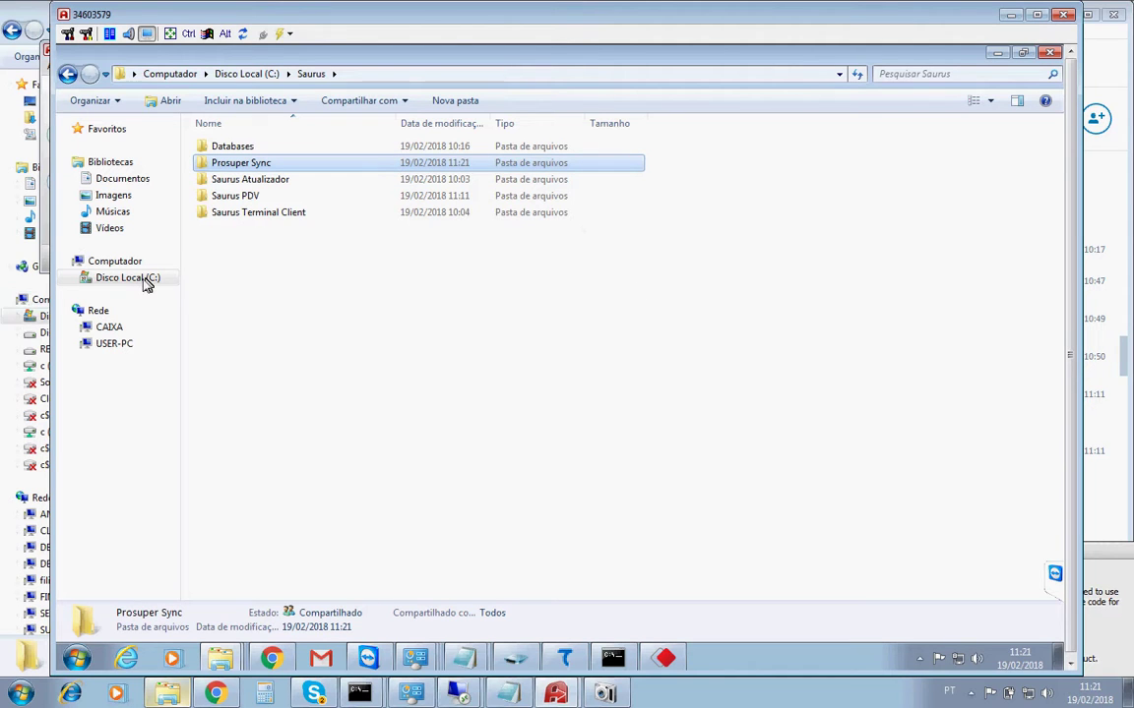
{"action": "left_click", "coordinate": [140, 282]}
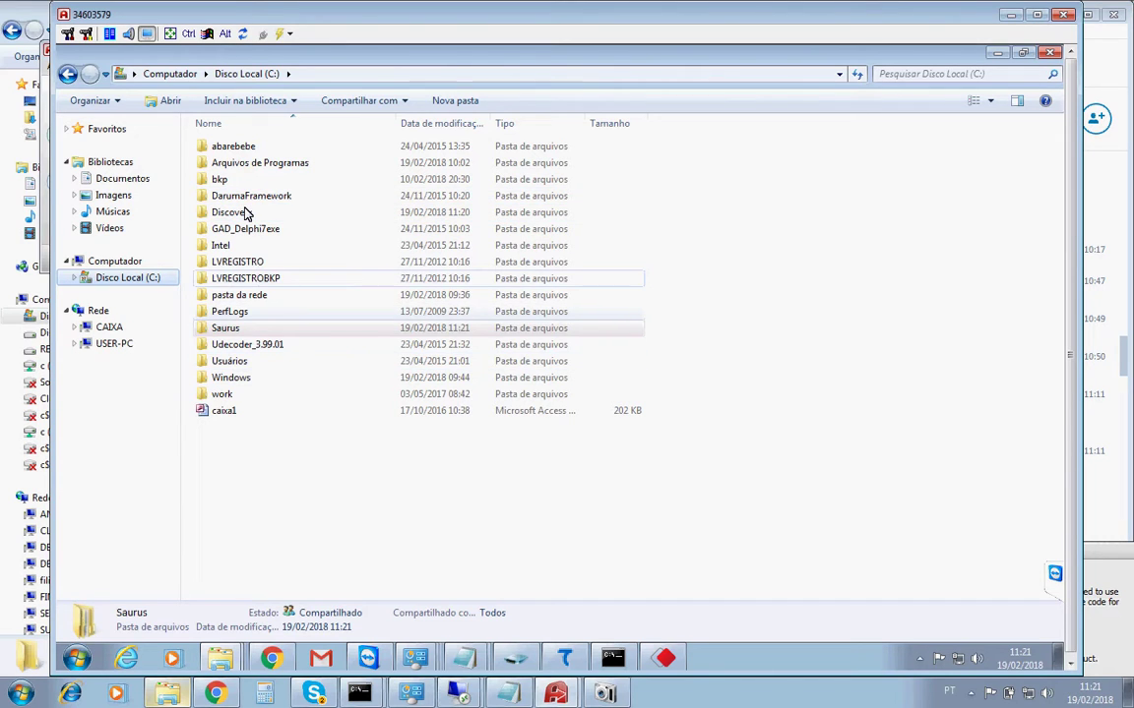
Launch the Prosuper Sync setup from C:\Discovery\setup_prosupersync and pass its welcome page.
{"action": "double_click", "coordinate": [246, 214]}
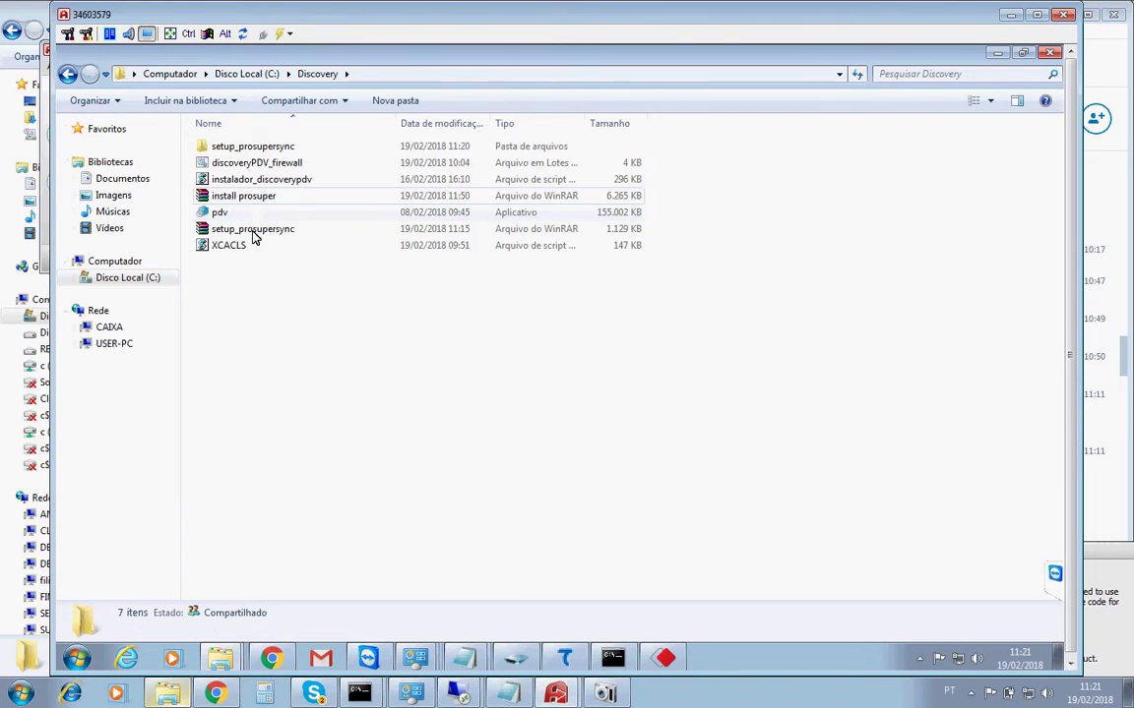
{"action": "double_click", "coordinate": [249, 149]}
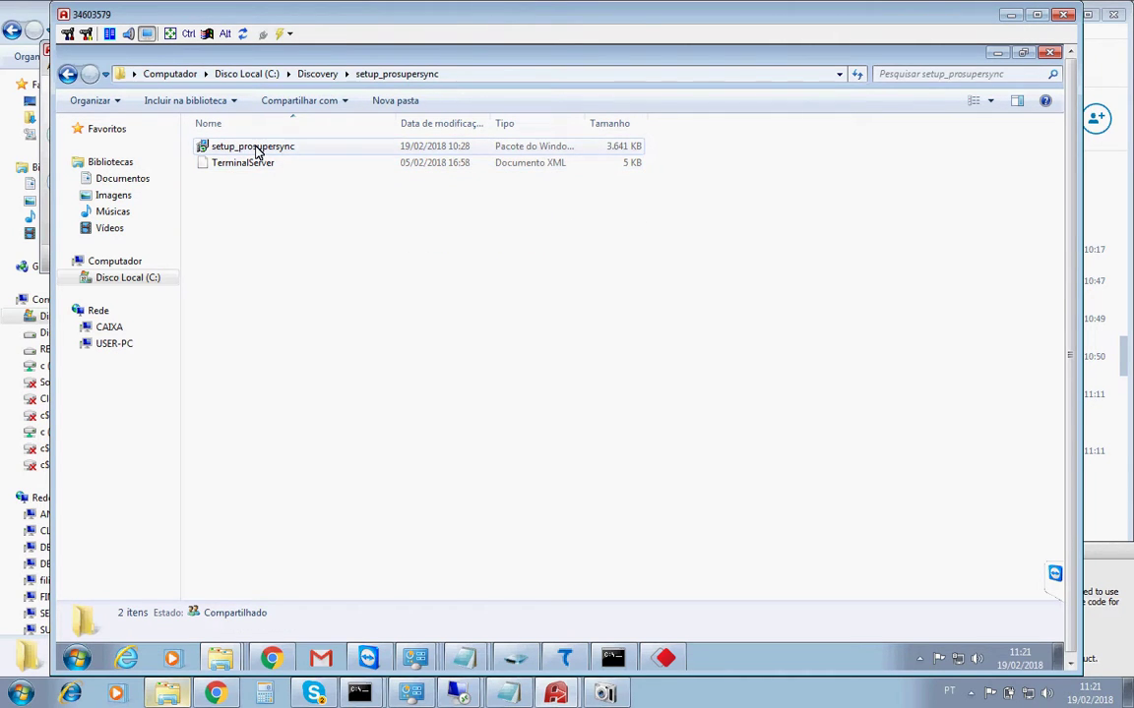
{"action": "double_click", "coordinate": [256, 149]}
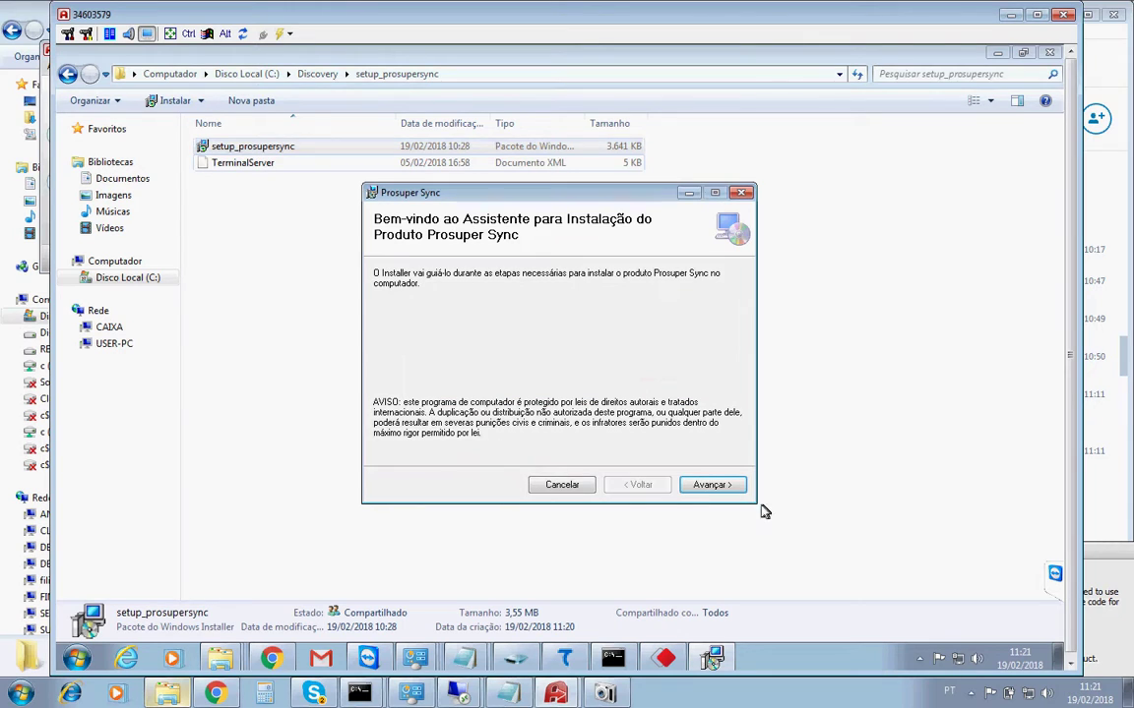
{"action": "left_click", "coordinate": [710, 486]}
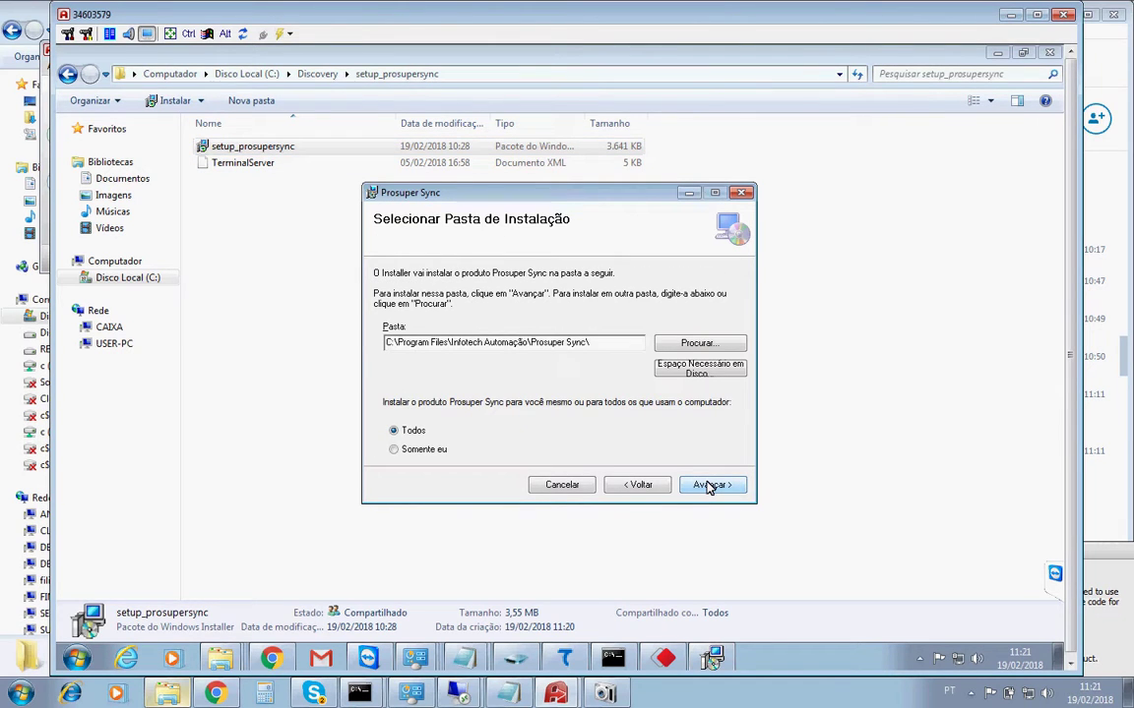
Set the installation folder to C:\Saurus\Prosuper Sync\ and continue to the confirmation page.
{"action": "left_click", "coordinate": [686, 347]}
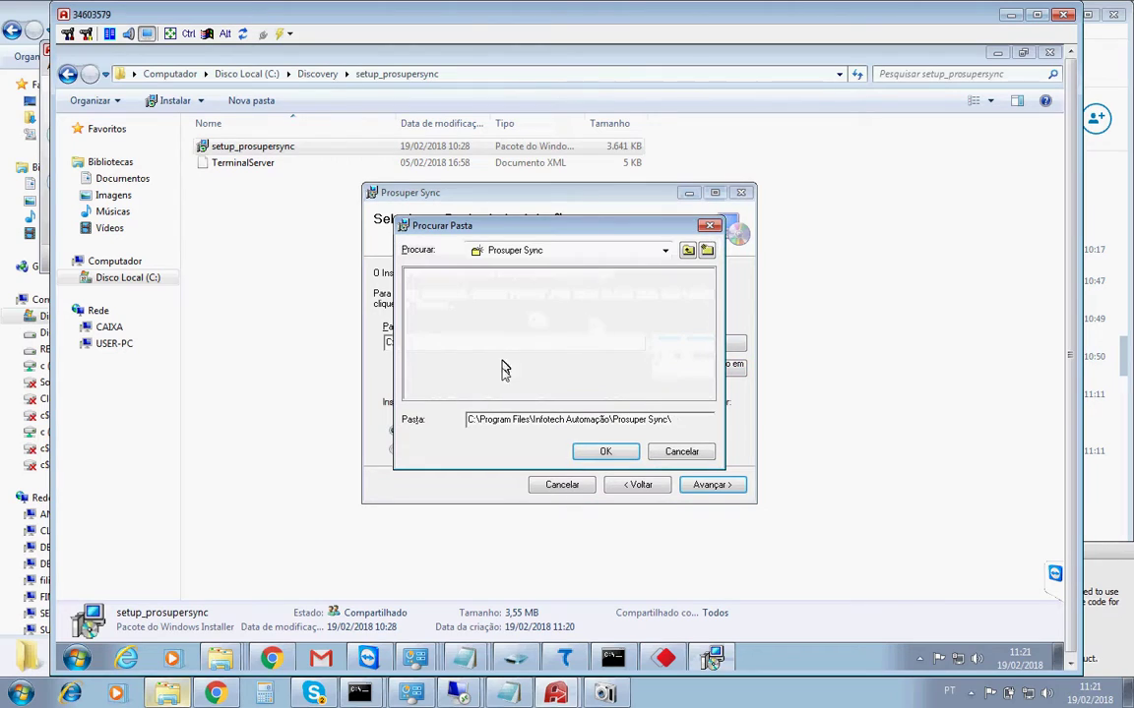
{"action": "left_click", "coordinate": [687, 252]}
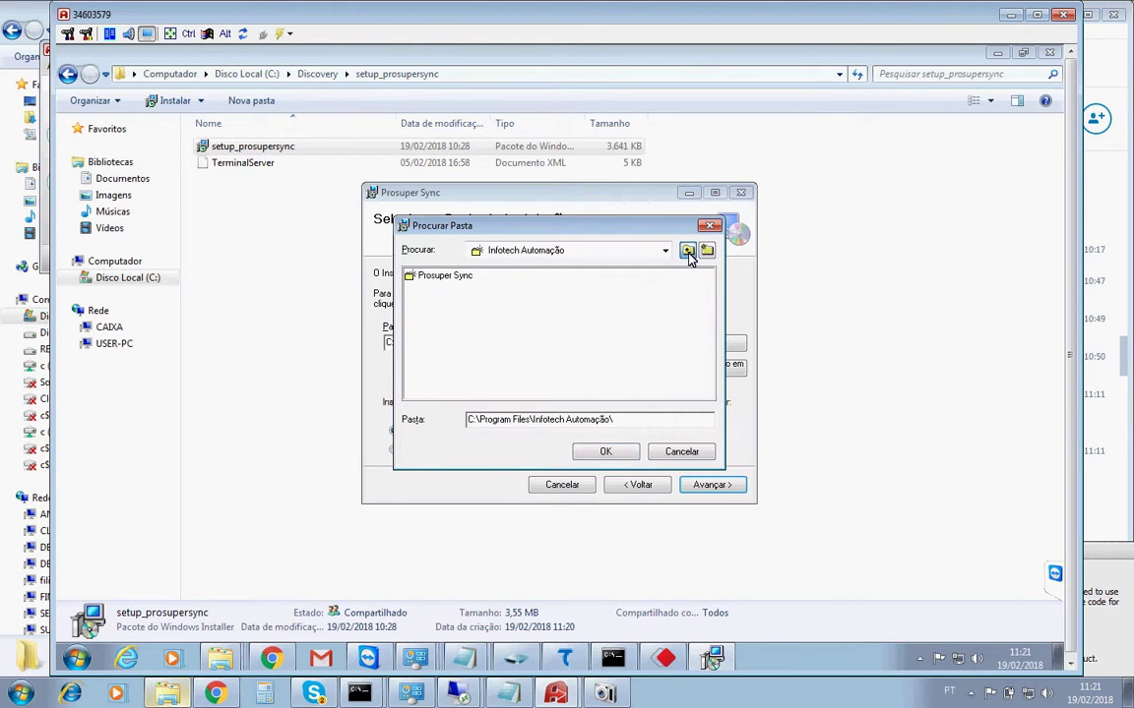
{"action": "left_click", "coordinate": [688, 251]}
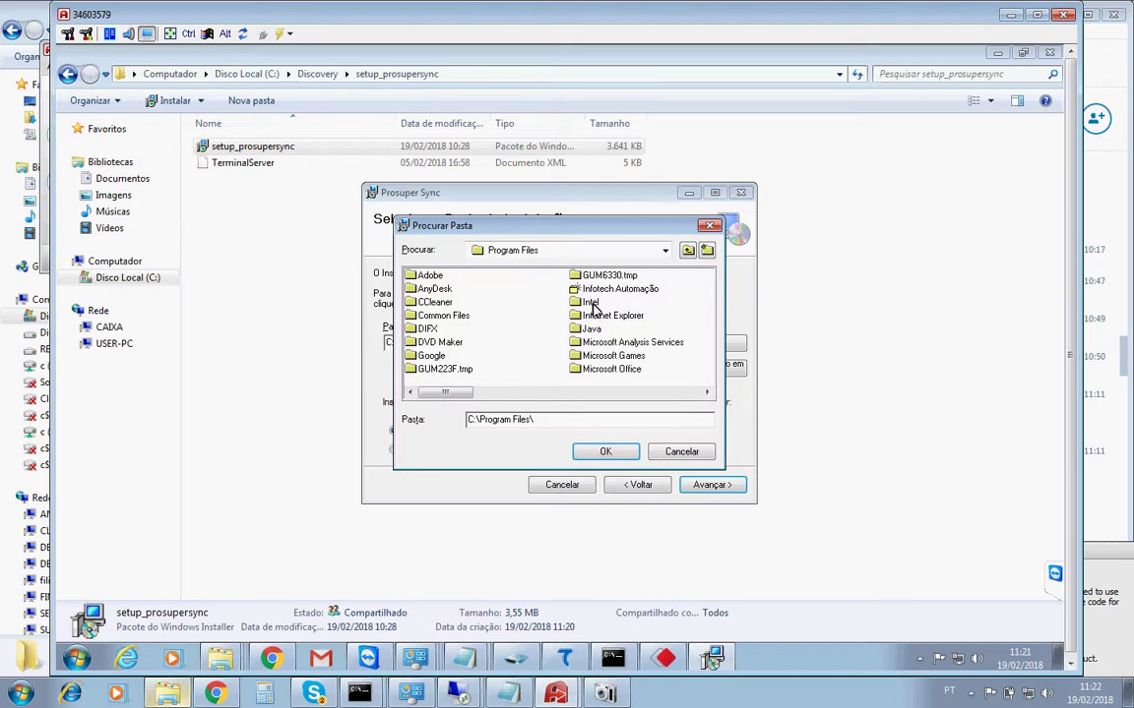
{"action": "left_click", "coordinate": [426, 330]}
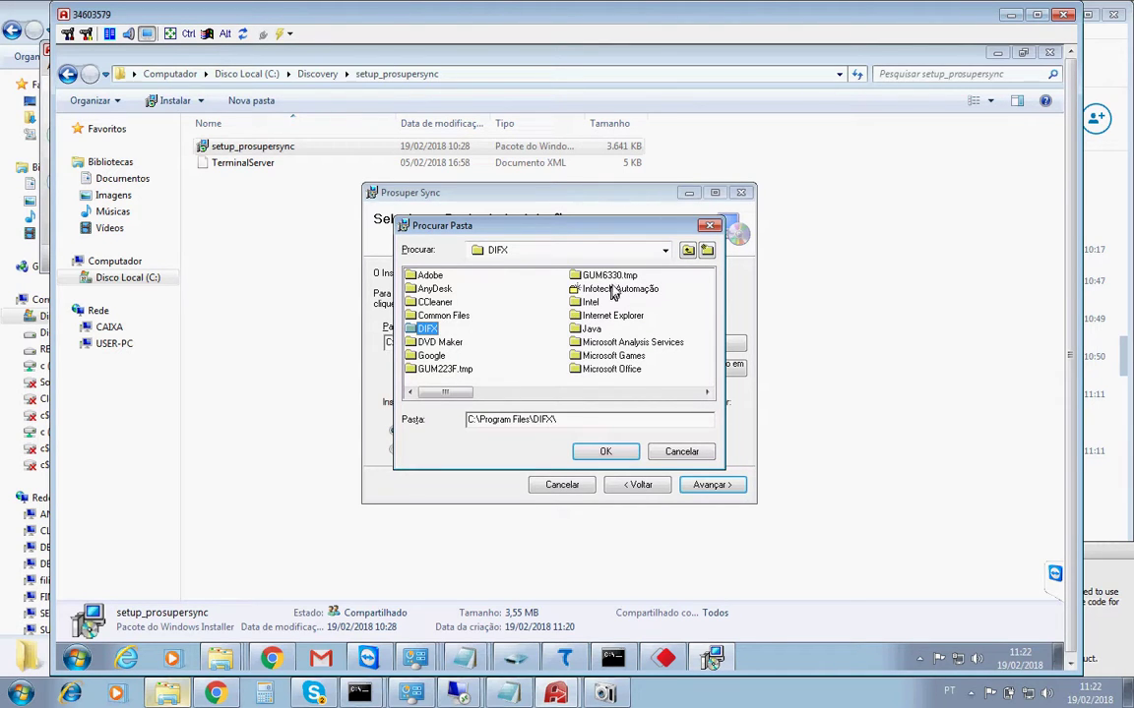
{"action": "left_click", "coordinate": [688, 252]}
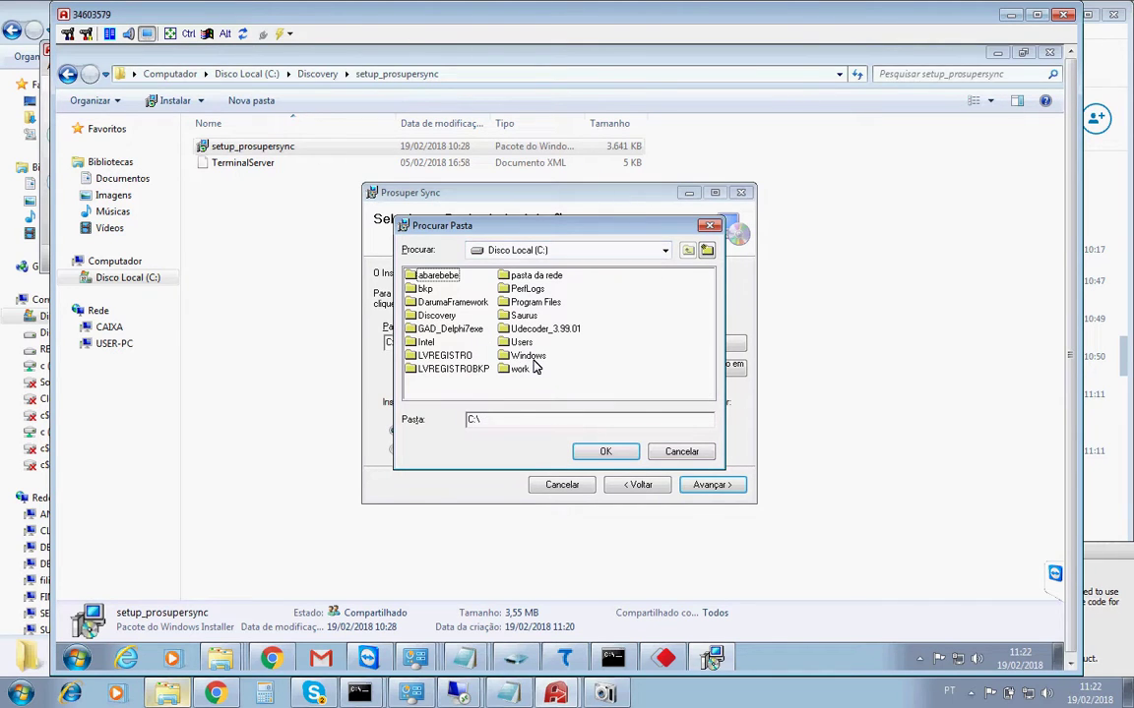
{"action": "left_click", "coordinate": [529, 357]}
{"action": "left_click", "coordinate": [517, 317]}
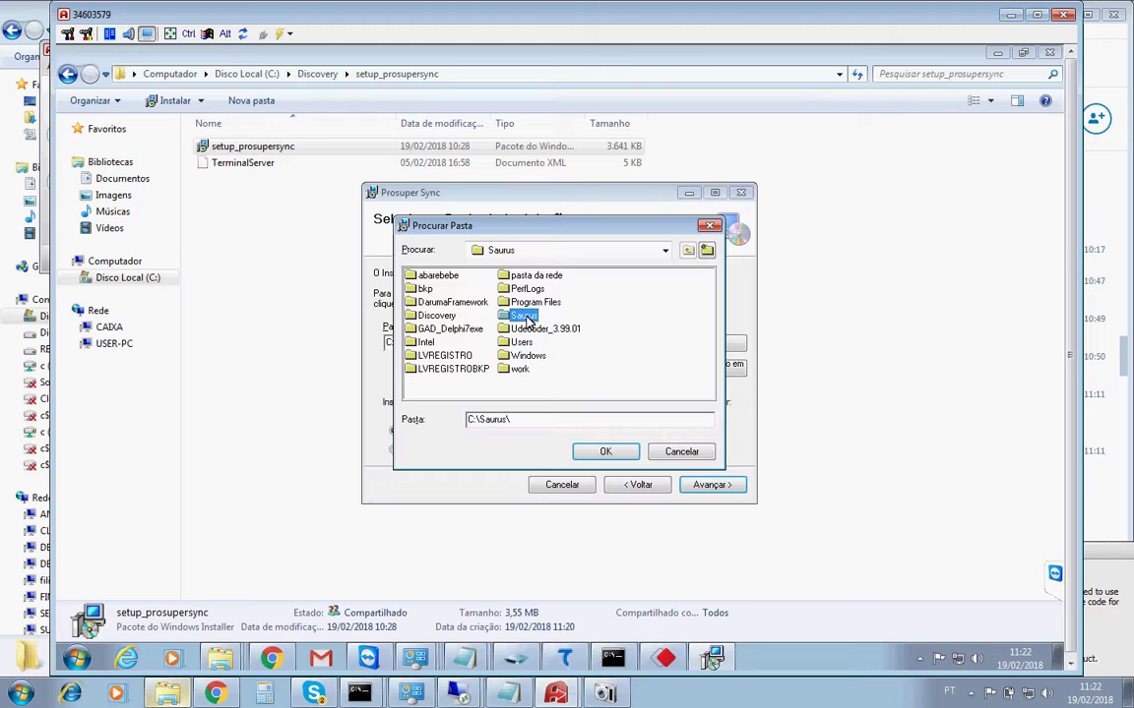
{"action": "double_click", "coordinate": [527, 317]}
{"action": "double_click", "coordinate": [456, 292]}
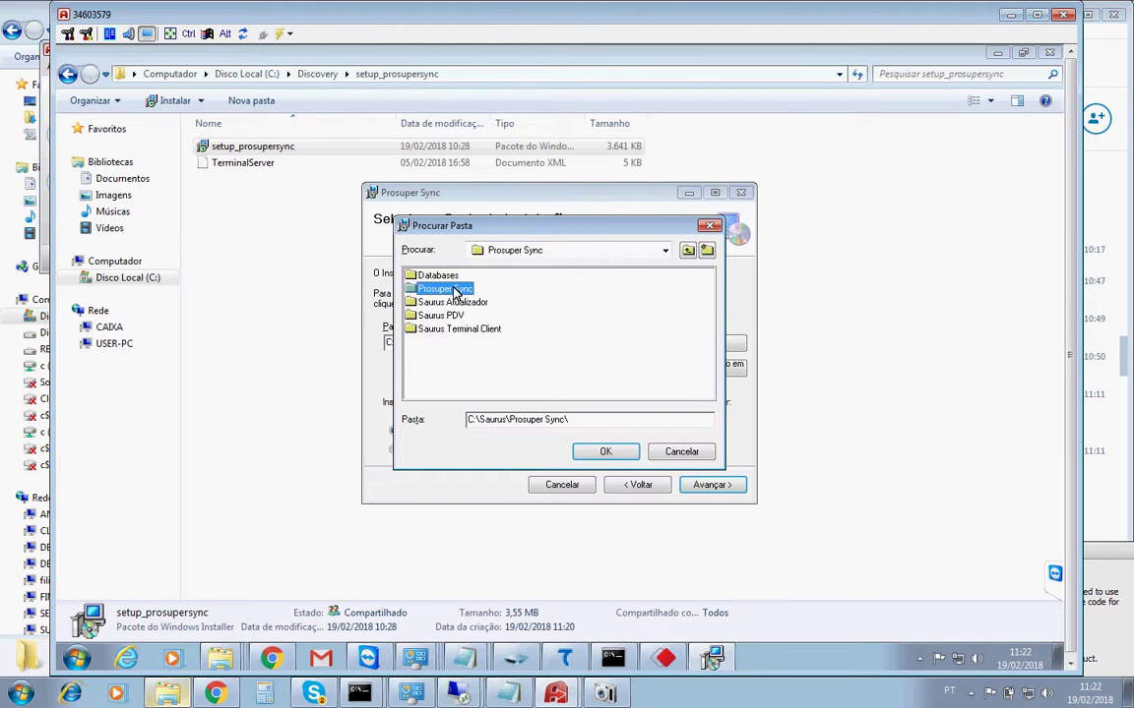
{"action": "left_click", "coordinate": [606, 453]}
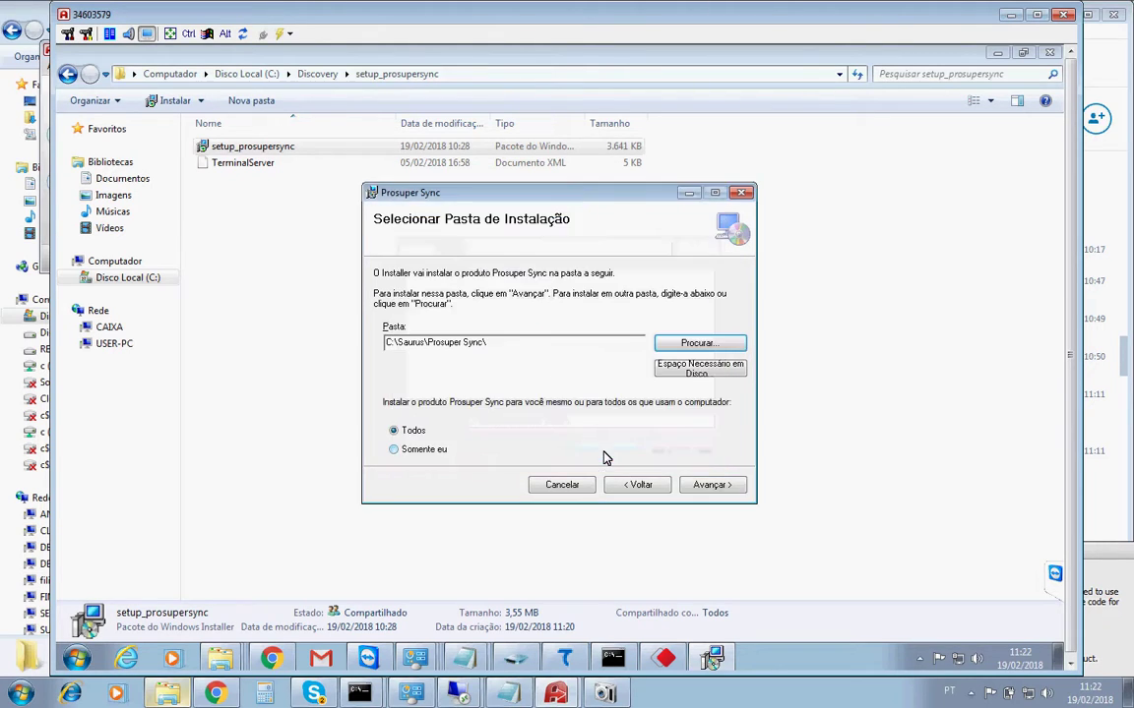
{"action": "left_click", "coordinate": [696, 485]}
Install Prosuper Sync, declining the quit prompt, and close the completed wizard.
{"action": "left_click", "coordinate": [695, 486]}
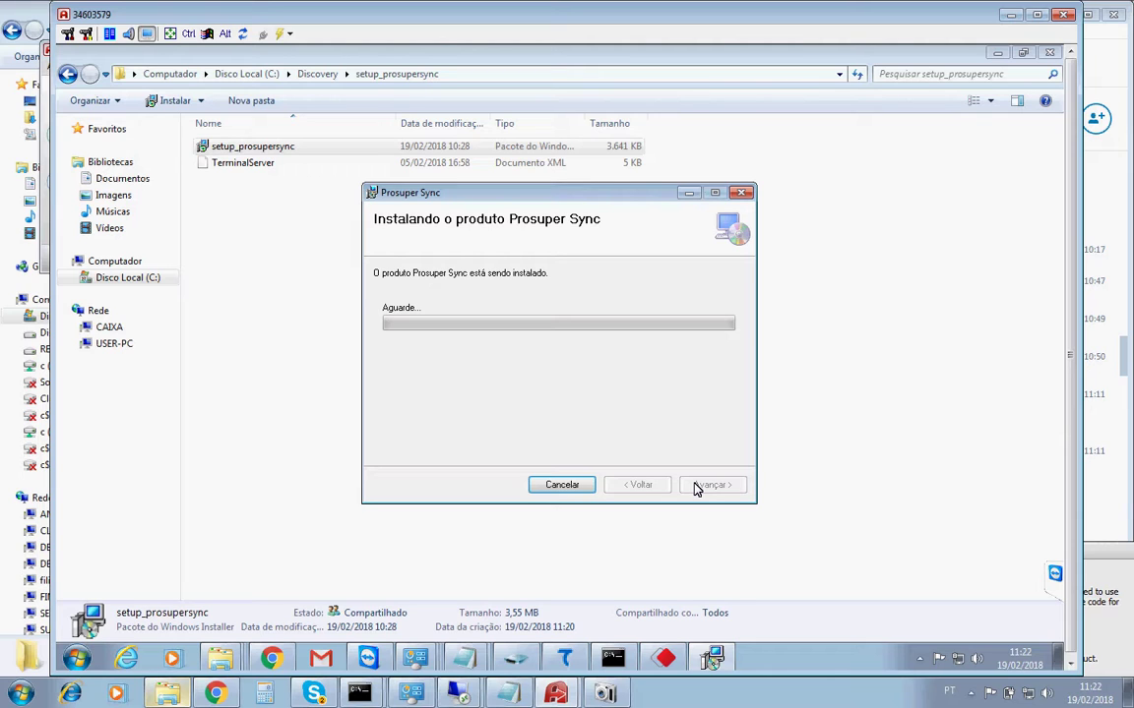
{"action": "key", "text": "Escape"}
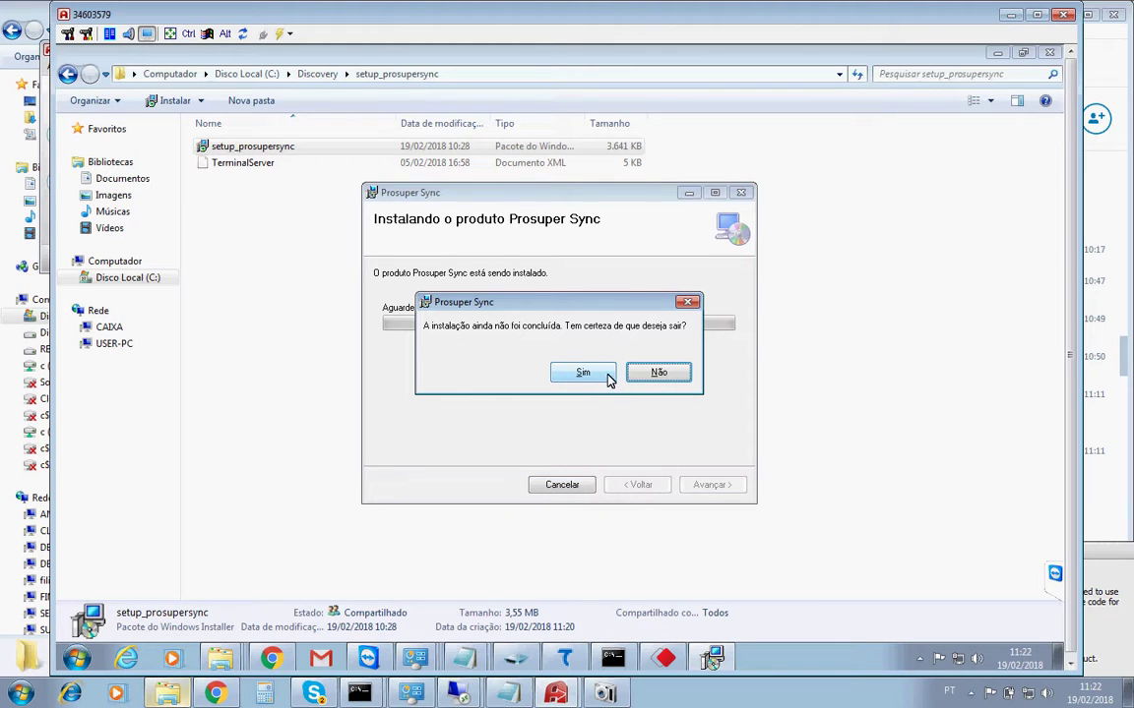
{"action": "left_click", "coordinate": [650, 377]}
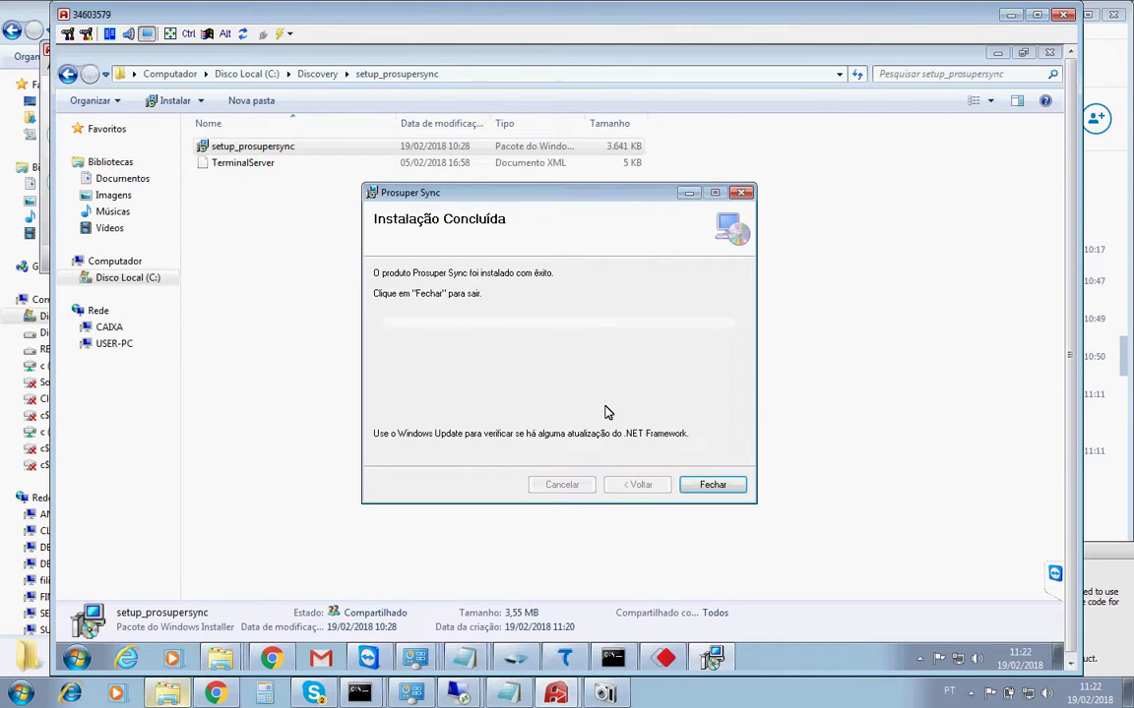
{"action": "left_click", "coordinate": [713, 488]}
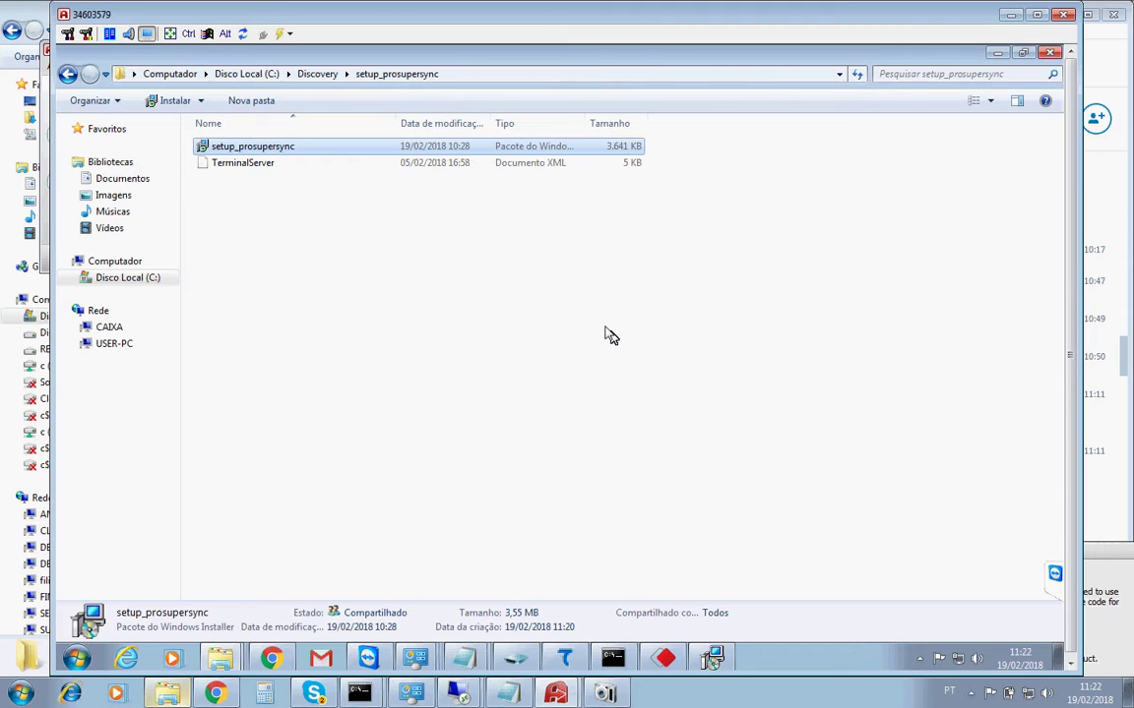
Paste the TerminalServer XML file into C:\Saurus\Prosuper Sync.
{"action": "left_click", "coordinate": [227, 165]}
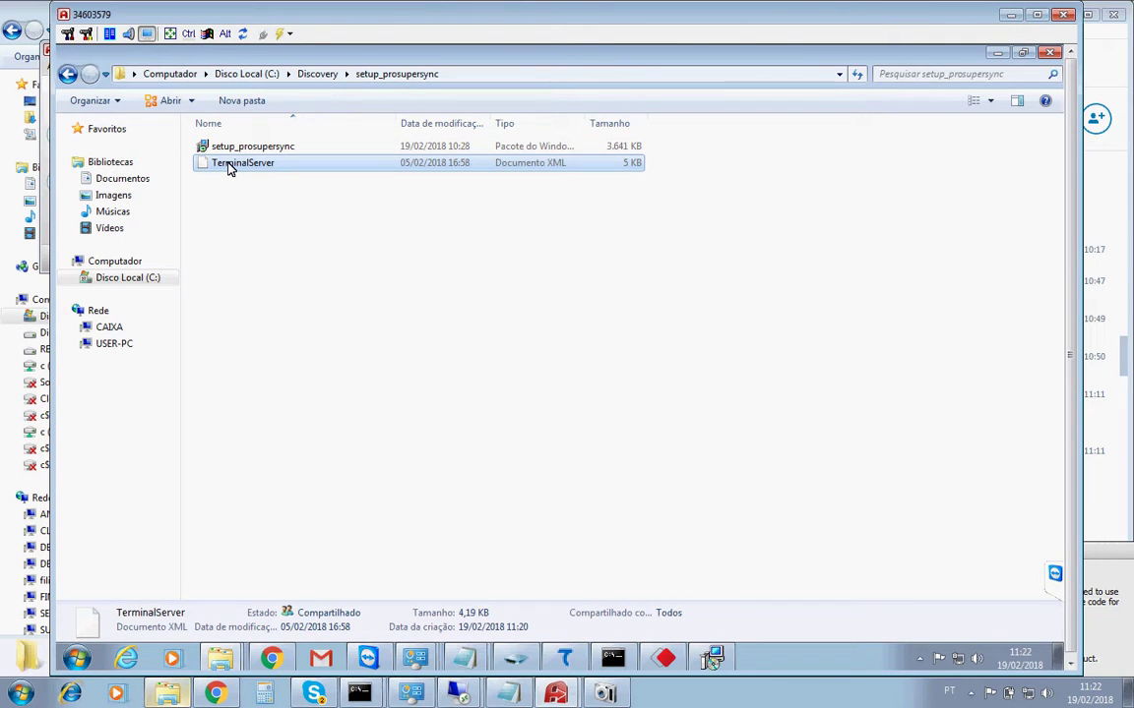
{"action": "left_click", "coordinate": [136, 284]}
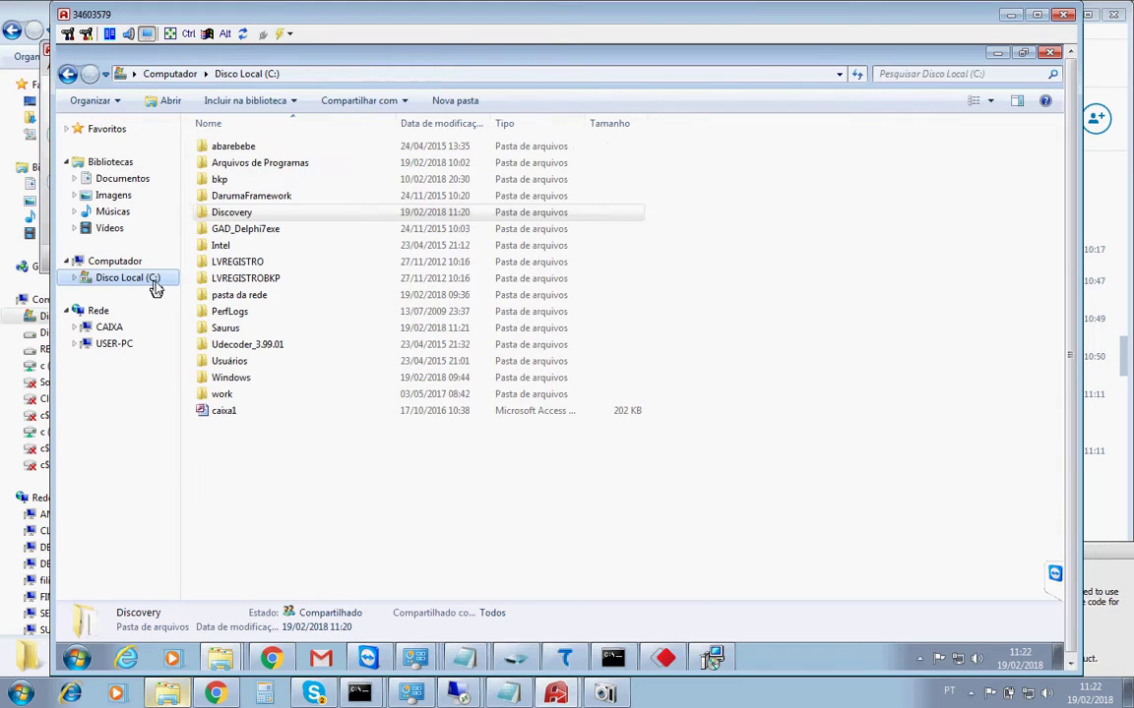
{"action": "double_click", "coordinate": [225, 328]}
{"action": "left_click", "coordinate": [253, 165]}
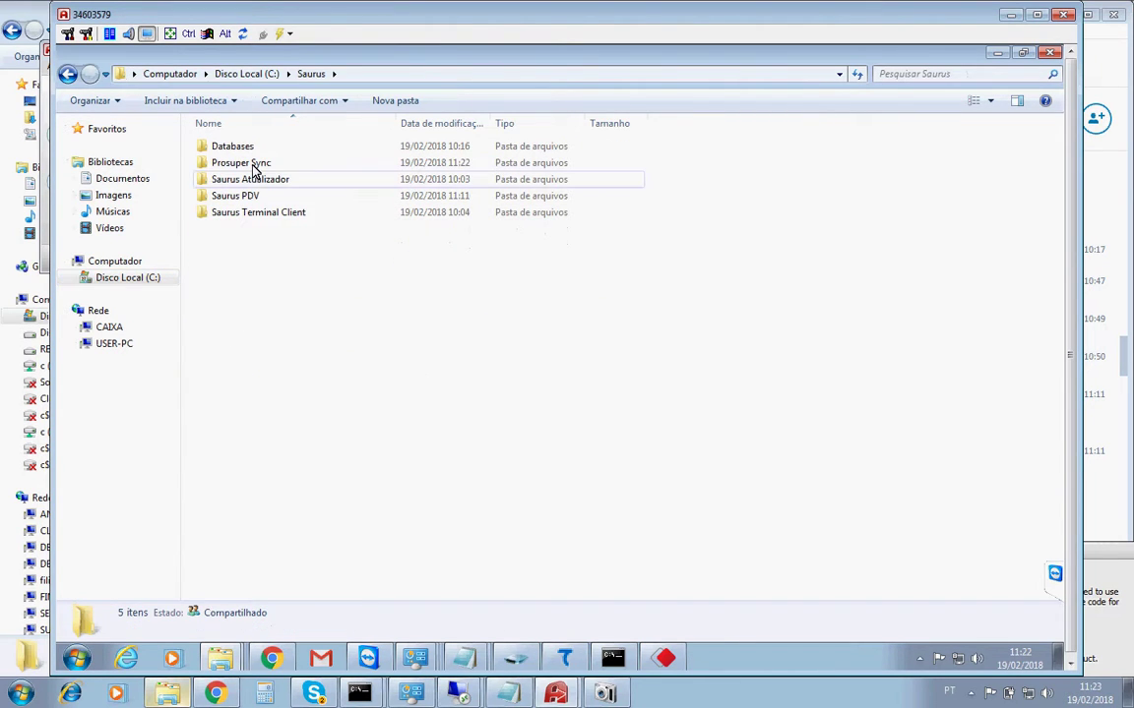
{"action": "double_click", "coordinate": [252, 166]}
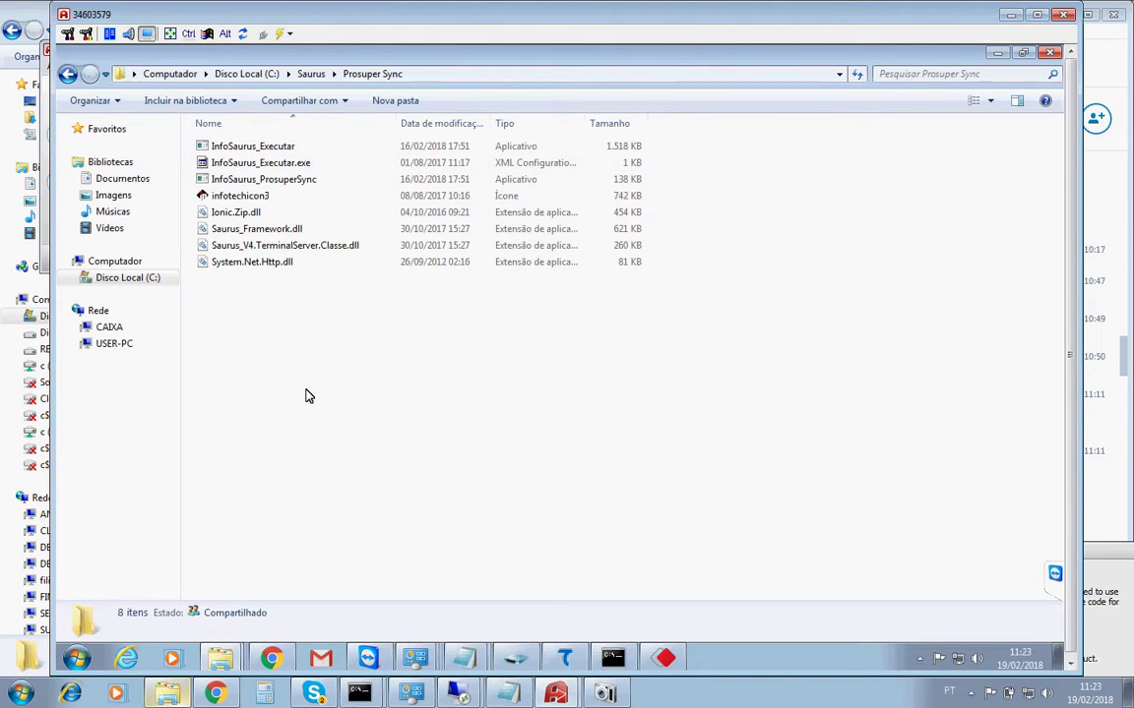
{"action": "key", "text": "ctrl+v"}
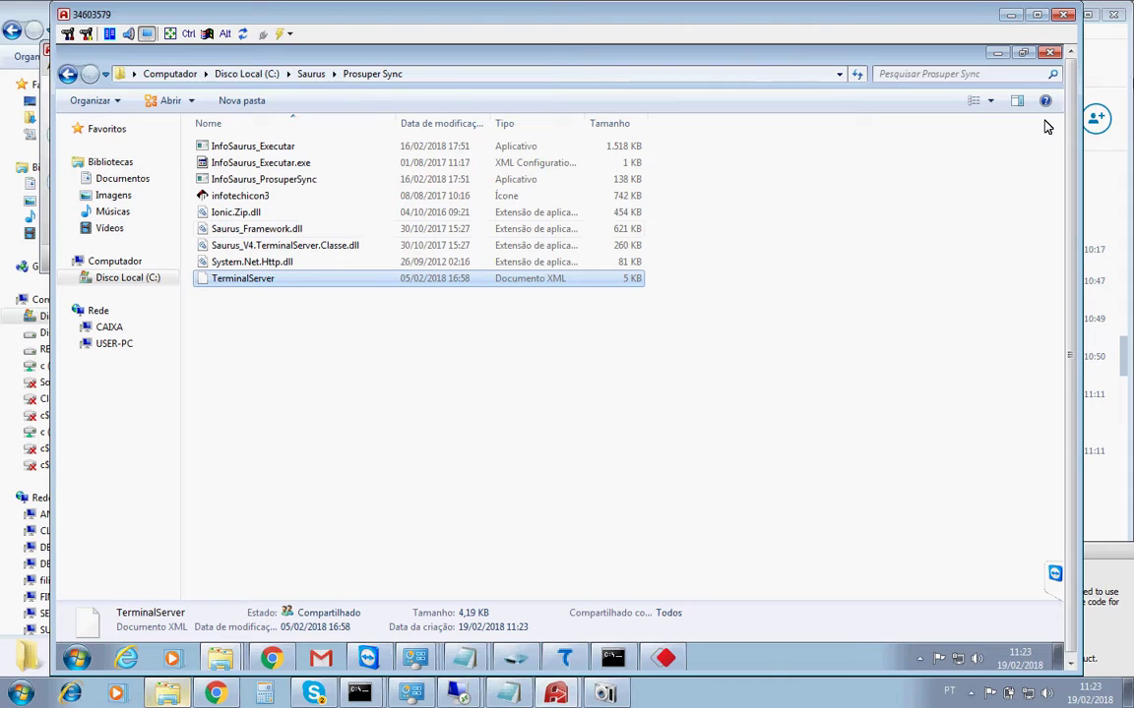
Close Explorer and launch Prosuper Sync from its desktop shortcut, dismissing the no-configuration notice.
{"action": "left_click", "coordinate": [1049, 55]}
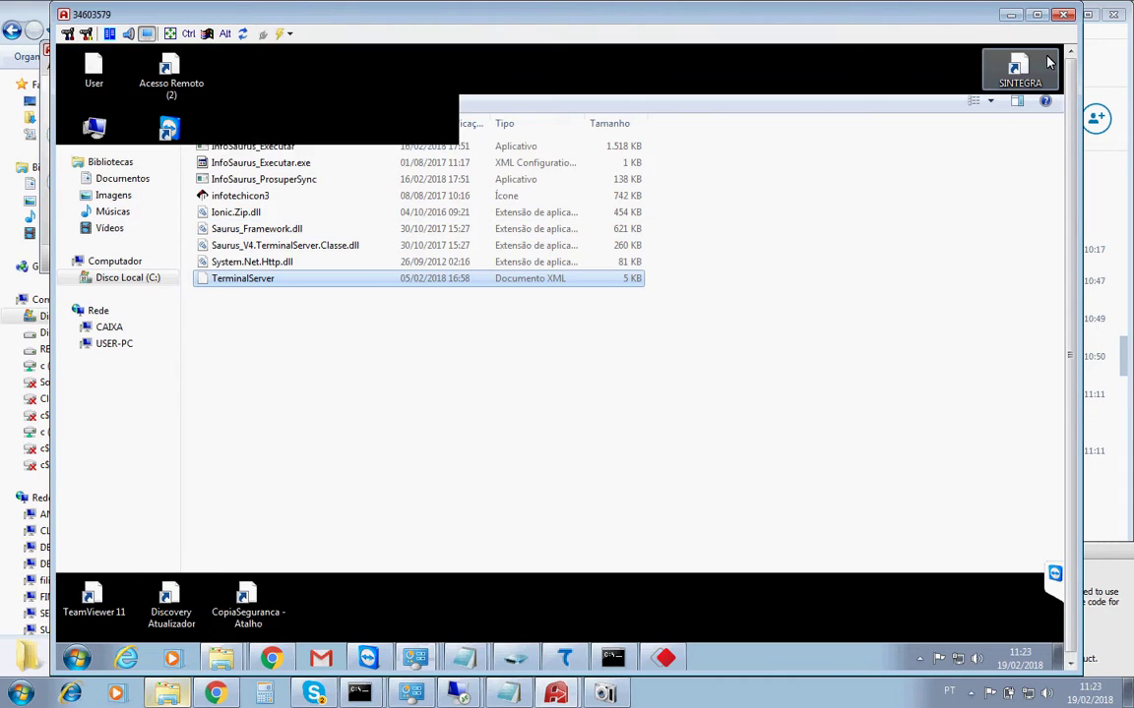
{"action": "left_click", "coordinate": [492, 448]}
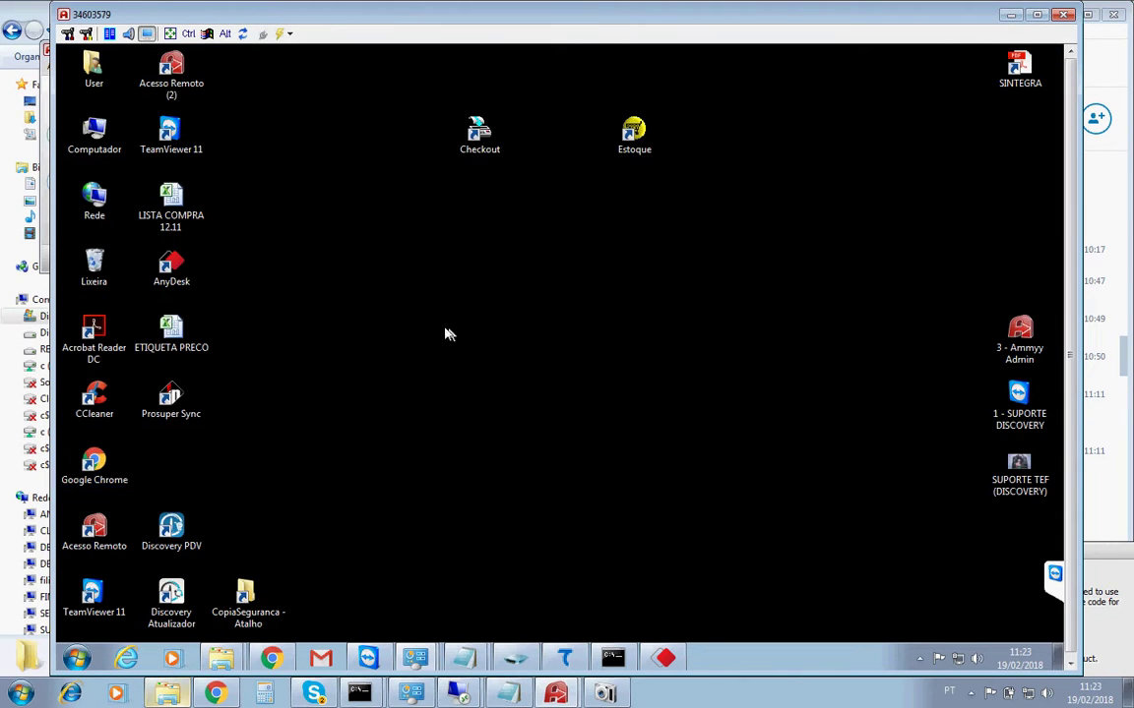
{"action": "left_click", "coordinate": [155, 406]}
{"action": "double_click", "coordinate": [155, 406]}
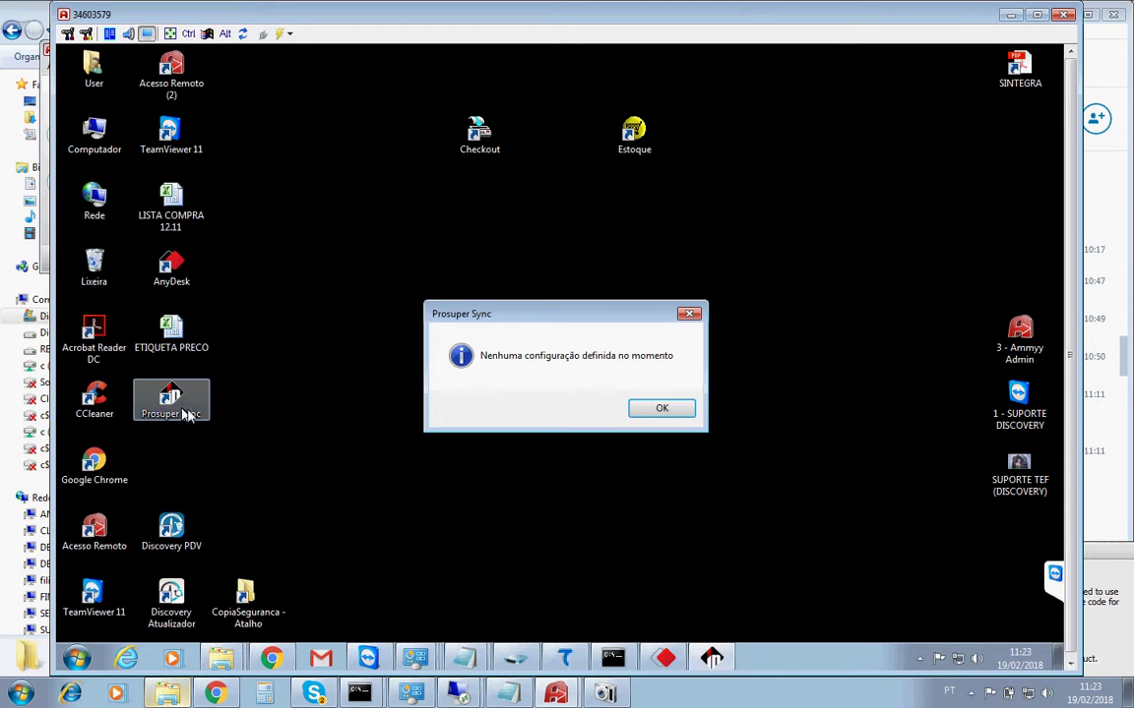
{"action": "left_click", "coordinate": [654, 408]}
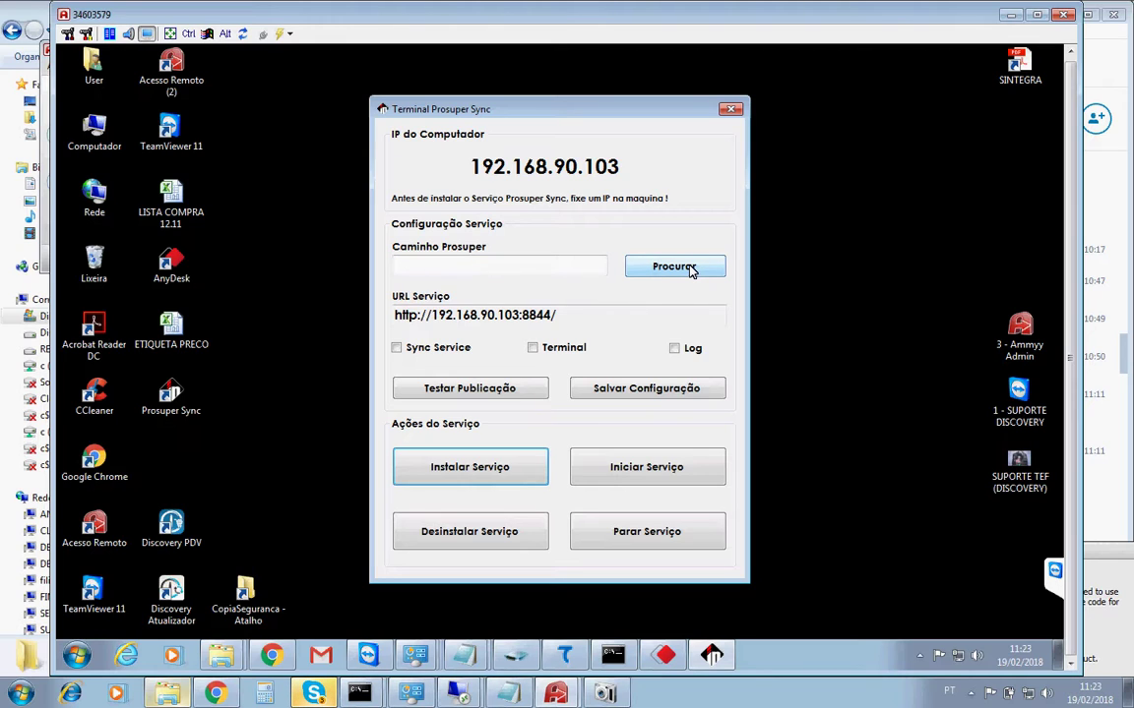
Enable the Sync Service and Terminal options in the service configuration.
{"action": "left_click", "coordinate": [398, 350]}
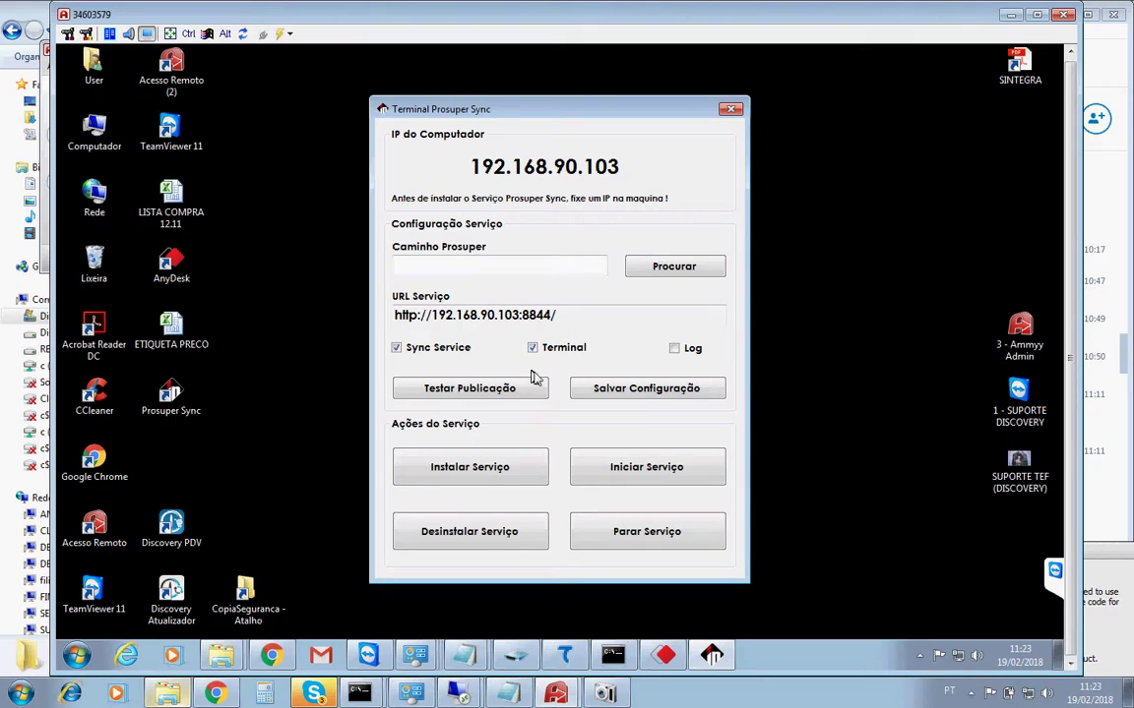
{"action": "left_click", "coordinate": [530, 343]}
{"action": "left_click", "coordinate": [532, 346]}
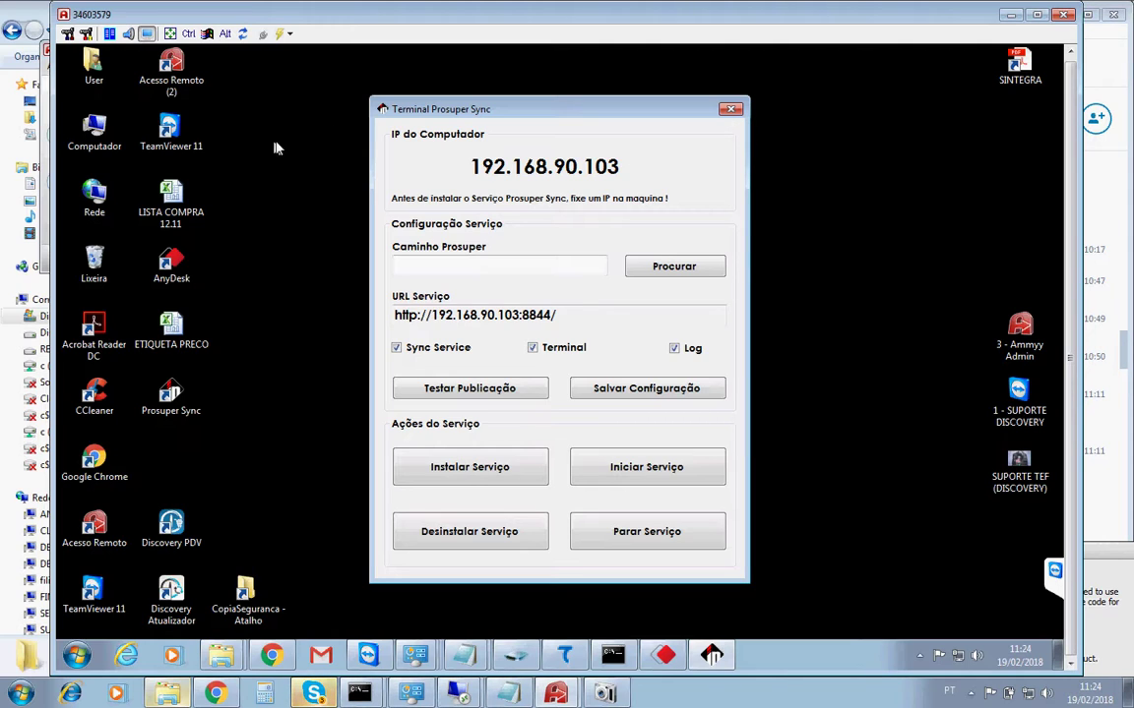
Browse to C:\Discovery and open install prosuper.rar in WinRAR.
{"action": "double_click", "coordinate": [98, 126]}
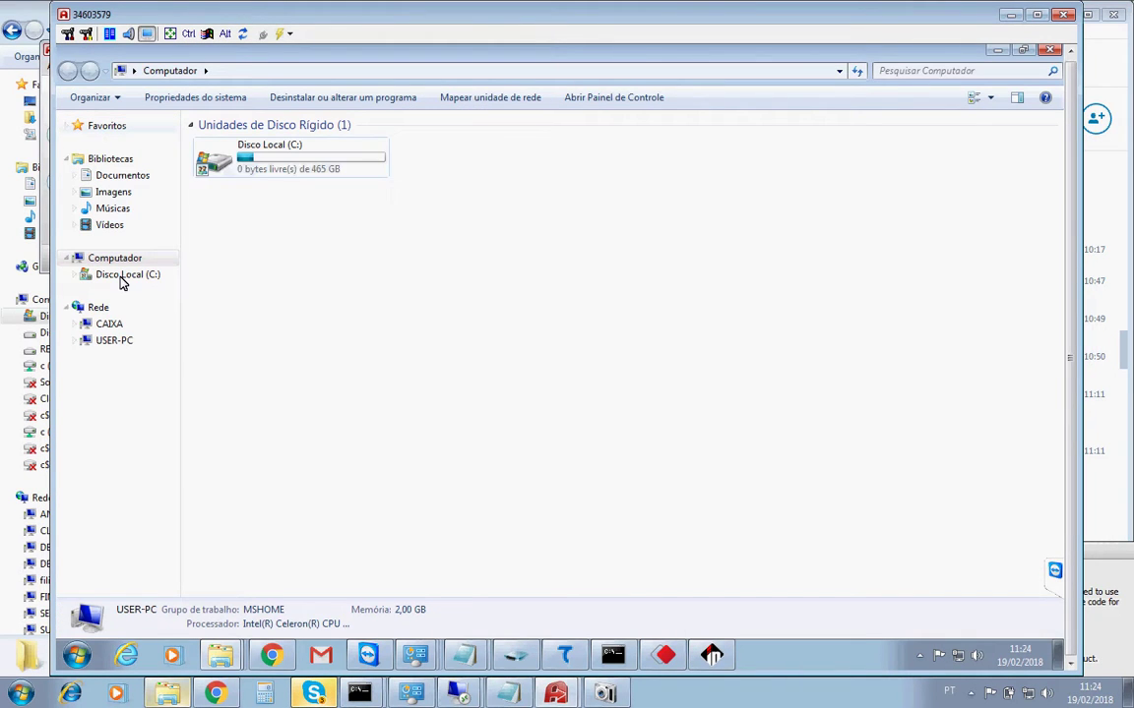
{"action": "double_click", "coordinate": [278, 160]}
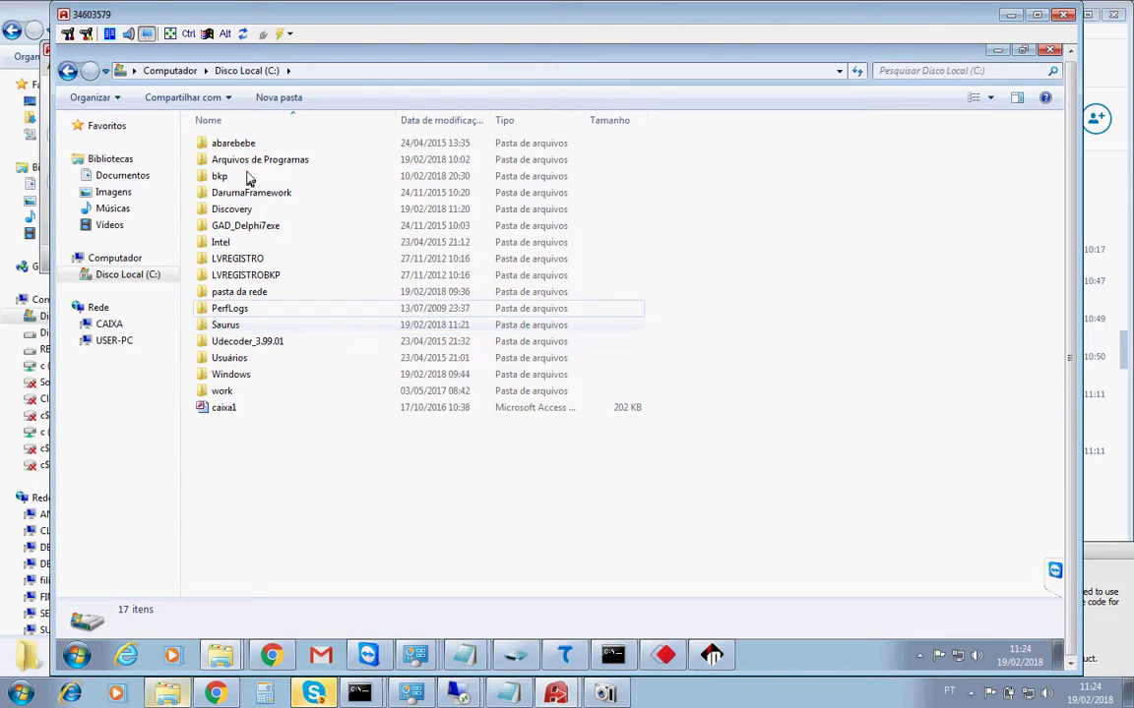
{"action": "double_click", "coordinate": [250, 211]}
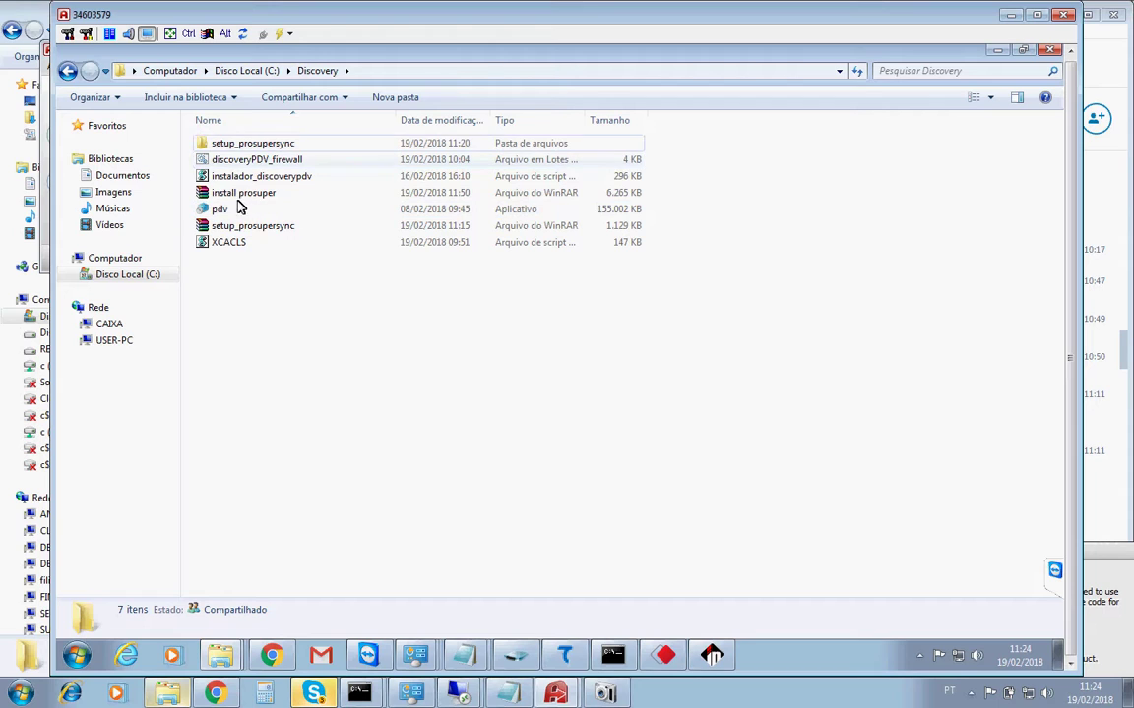
{"action": "left_click", "coordinate": [248, 194]}
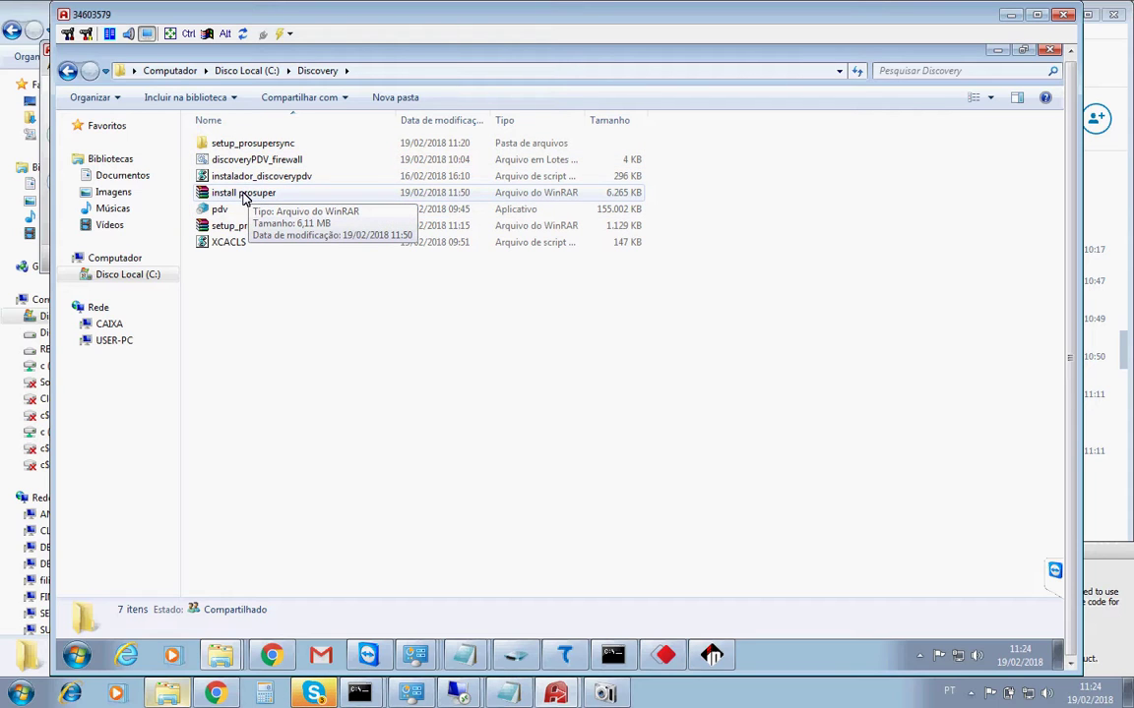
{"action": "double_click", "coordinate": [245, 196]}
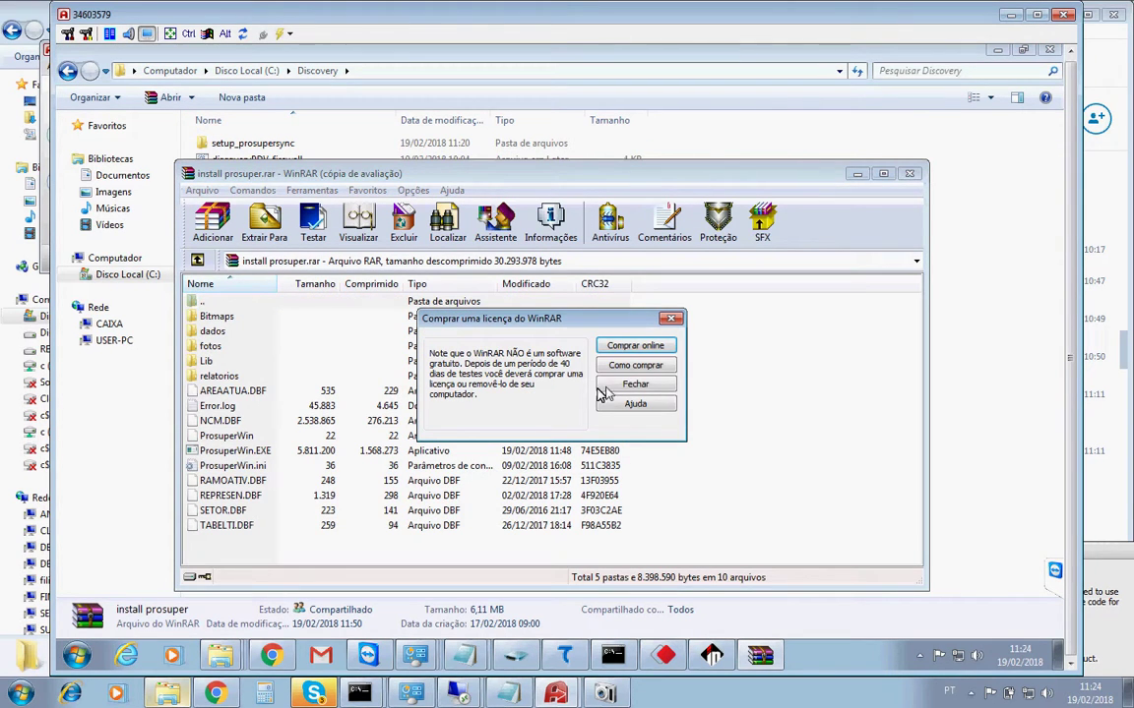
Extract install prosuper.rar into a new C:\prosuperwin folder, then close WinRAR.
{"action": "left_click", "coordinate": [609, 387]}
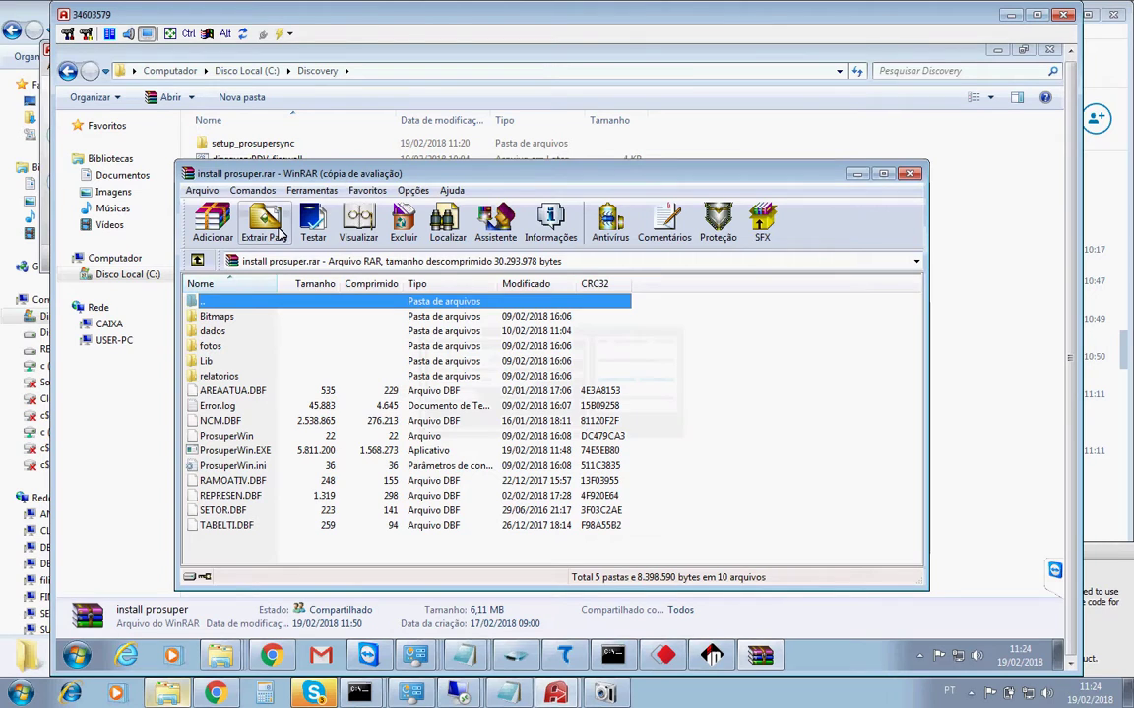
{"action": "left_click", "coordinate": [265, 225]}
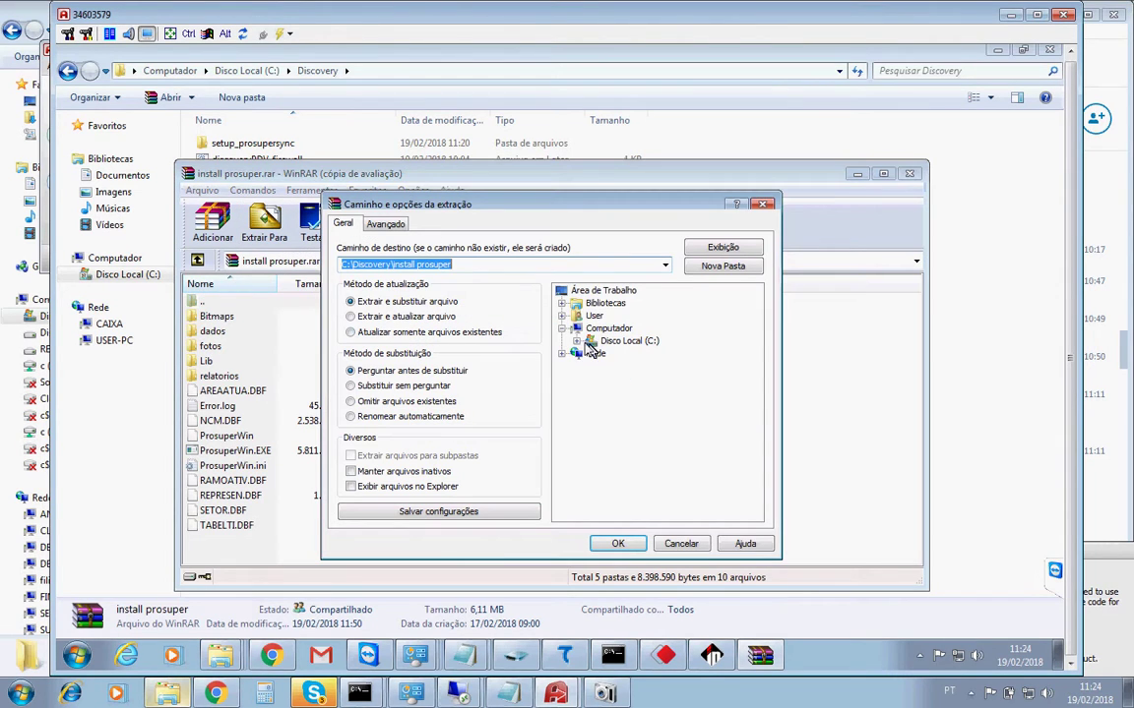
{"action": "left_click", "coordinate": [601, 342]}
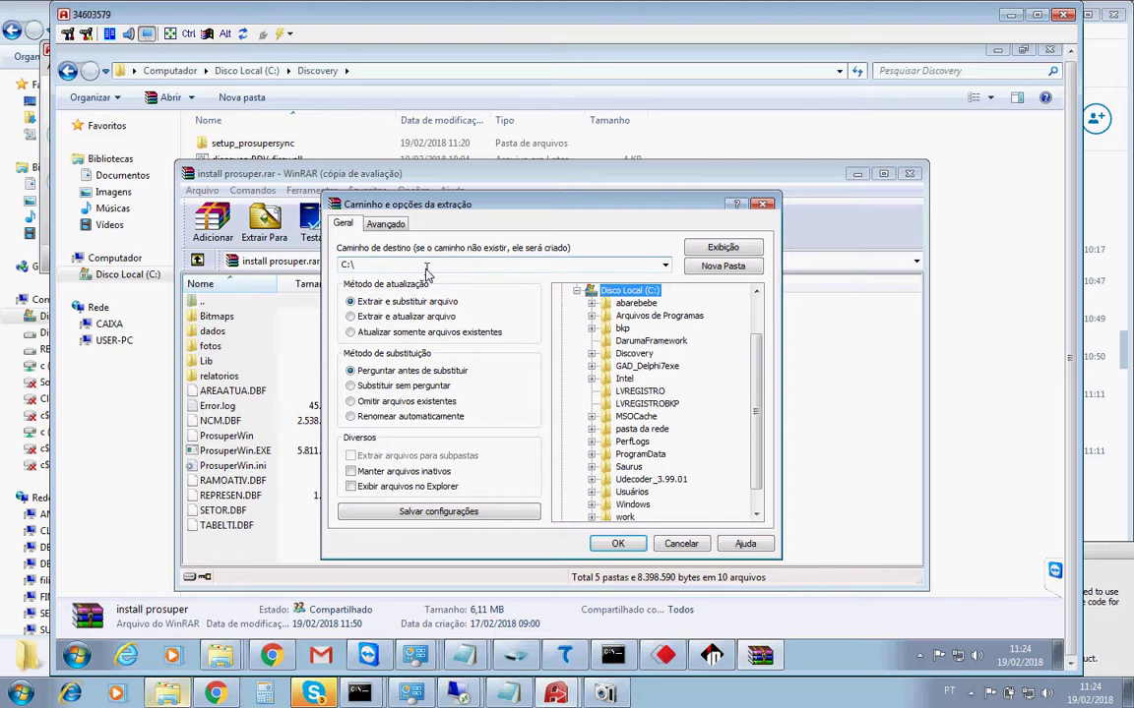
{"action": "double_click", "coordinate": [414, 267]}
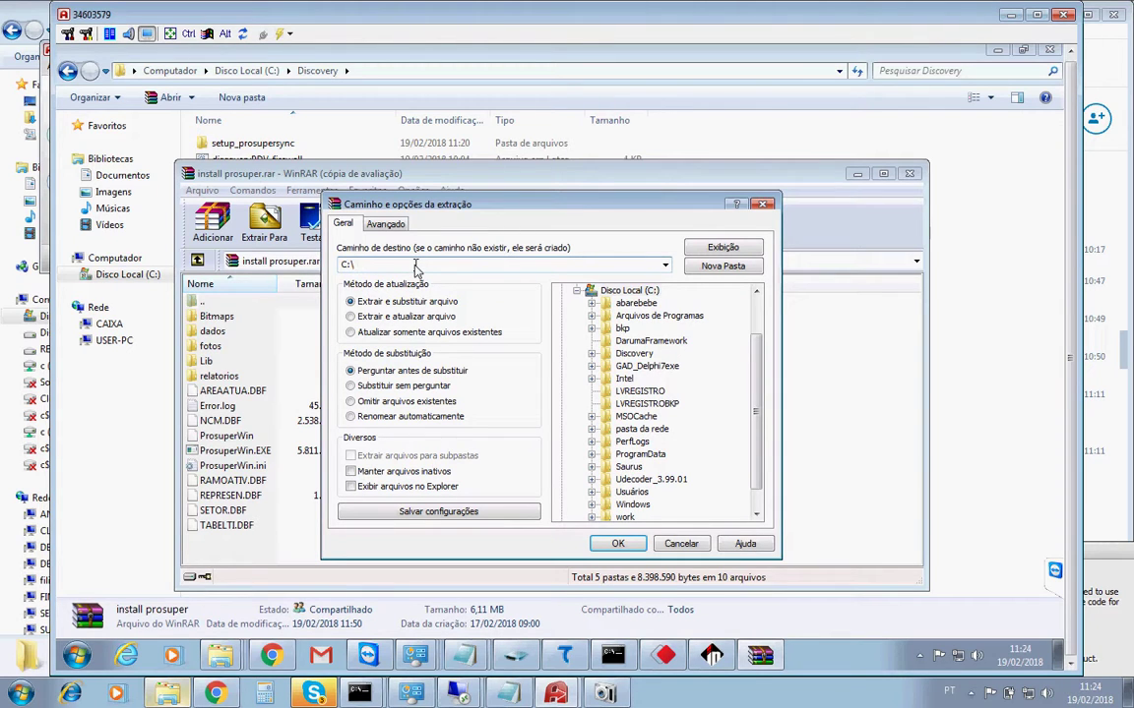
{"action": "type", "text": "prosuperwin"}
{"action": "left_click", "coordinate": [620, 547]}
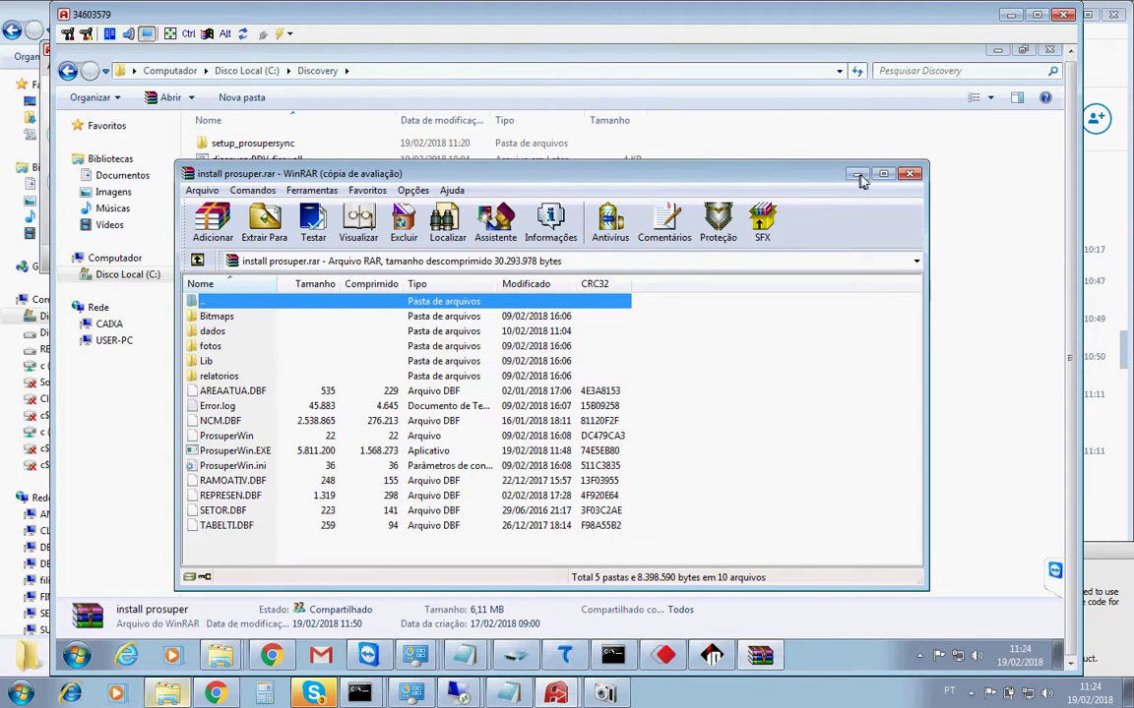
{"action": "key", "text": "alt+F4"}
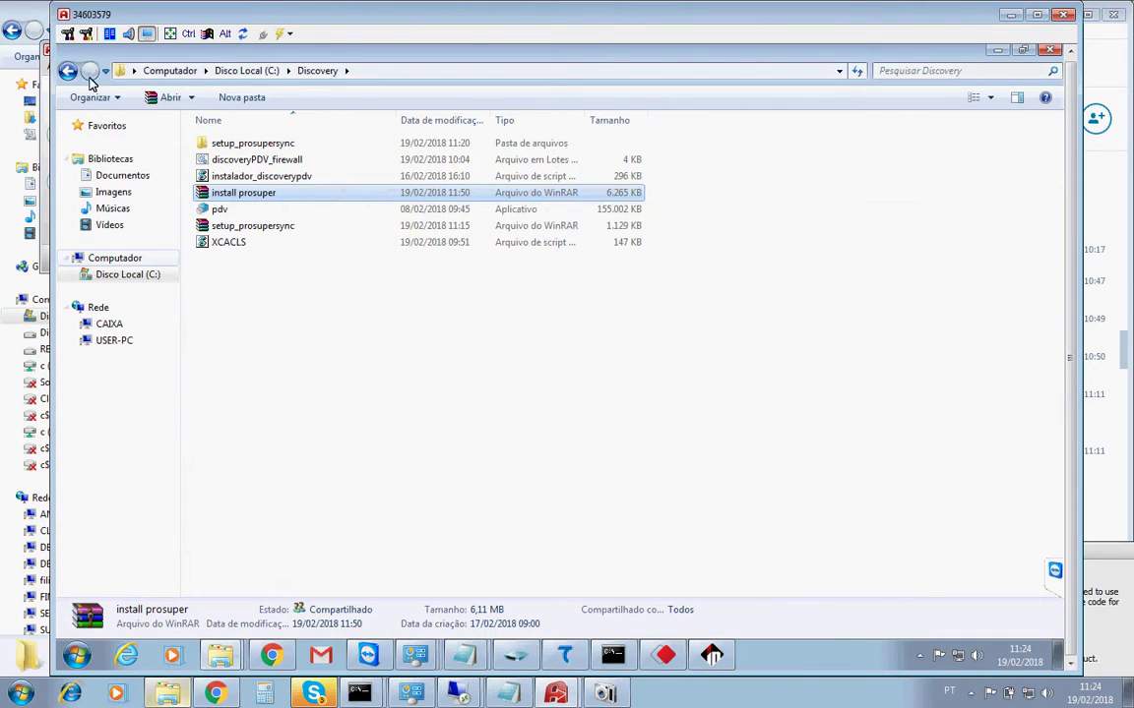
Open the extracted C:\prosuperwin folder and check its dados subfolder.
{"action": "left_click", "coordinate": [231, 70]}
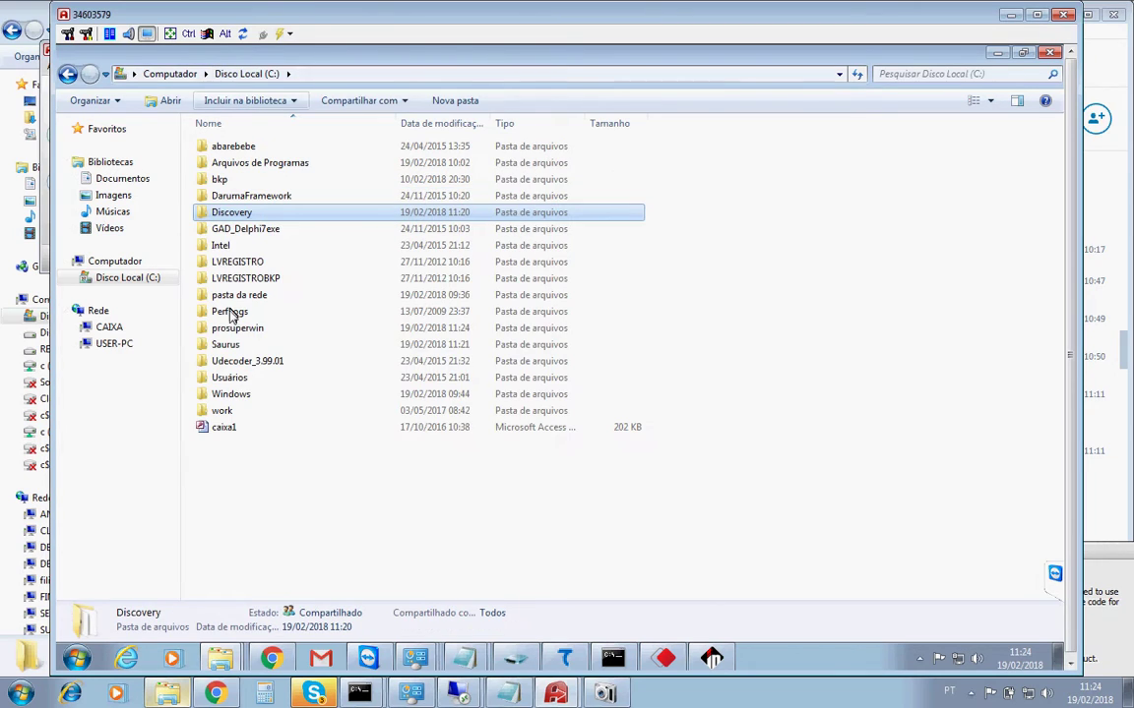
{"action": "left_click", "coordinate": [222, 329]}
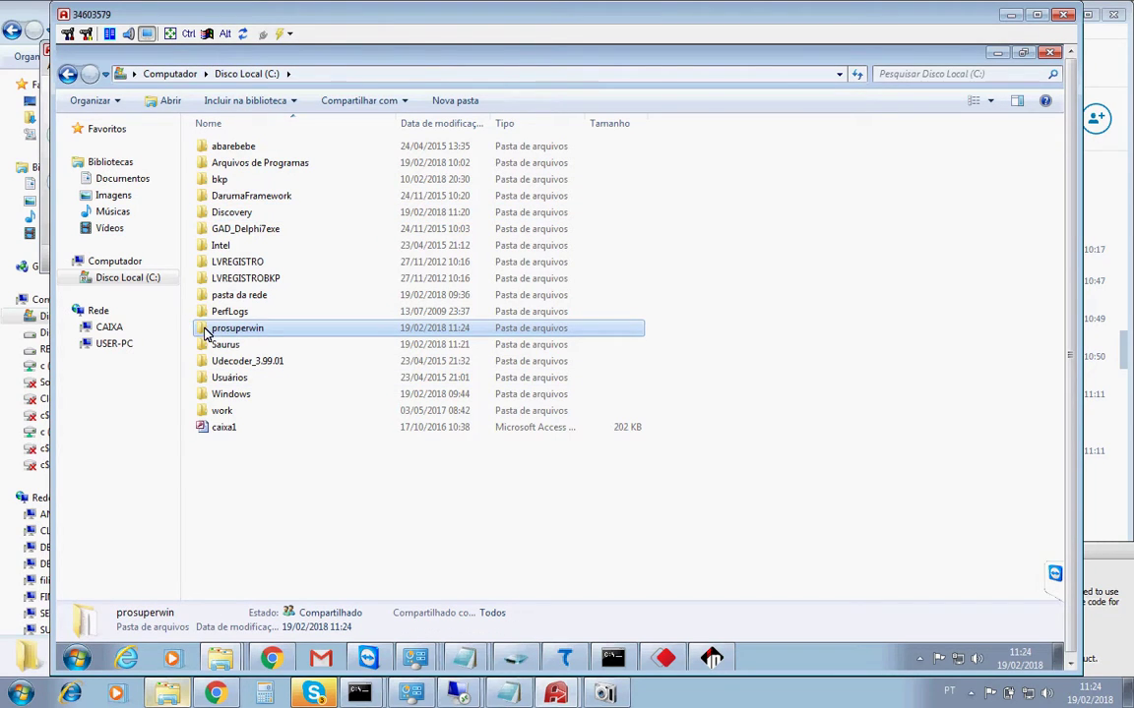
{"action": "double_click", "coordinate": [207, 333]}
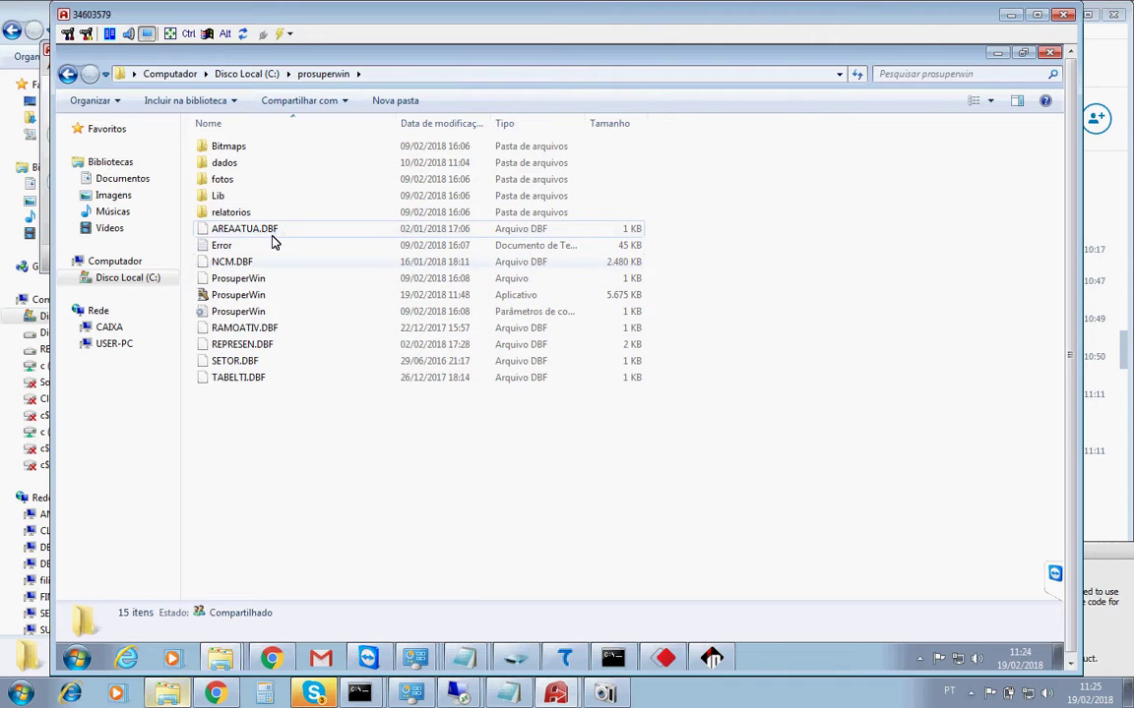
{"action": "double_click", "coordinate": [202, 165]}
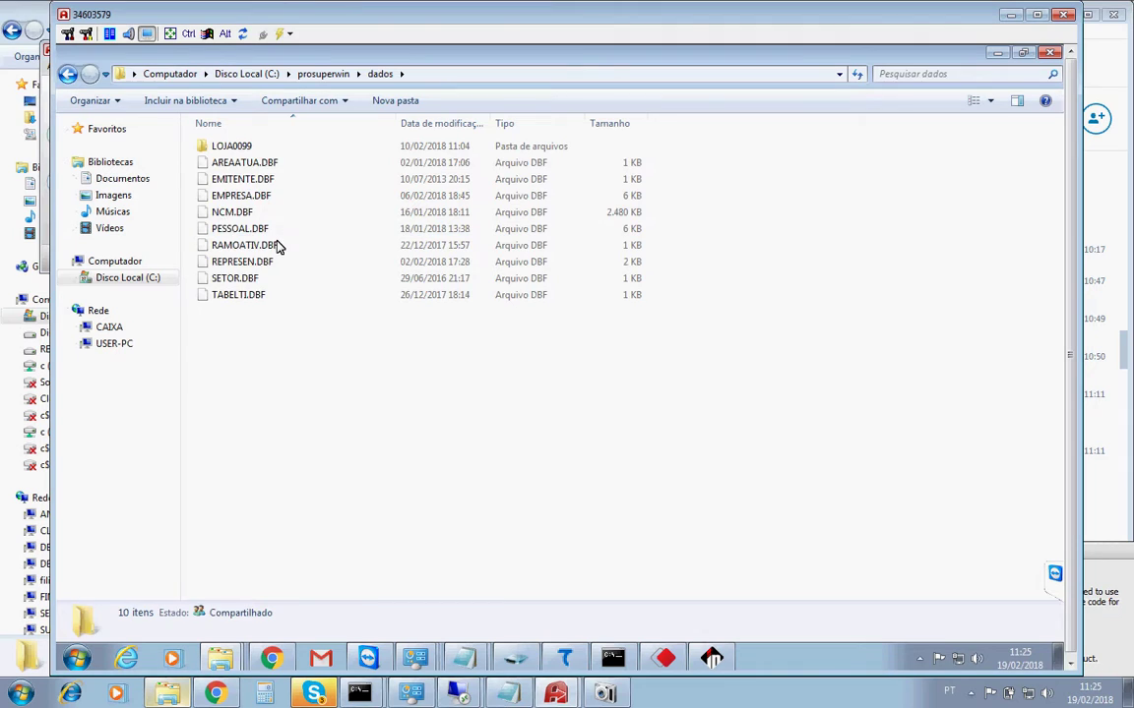
{"action": "key", "text": "BackSpace"}
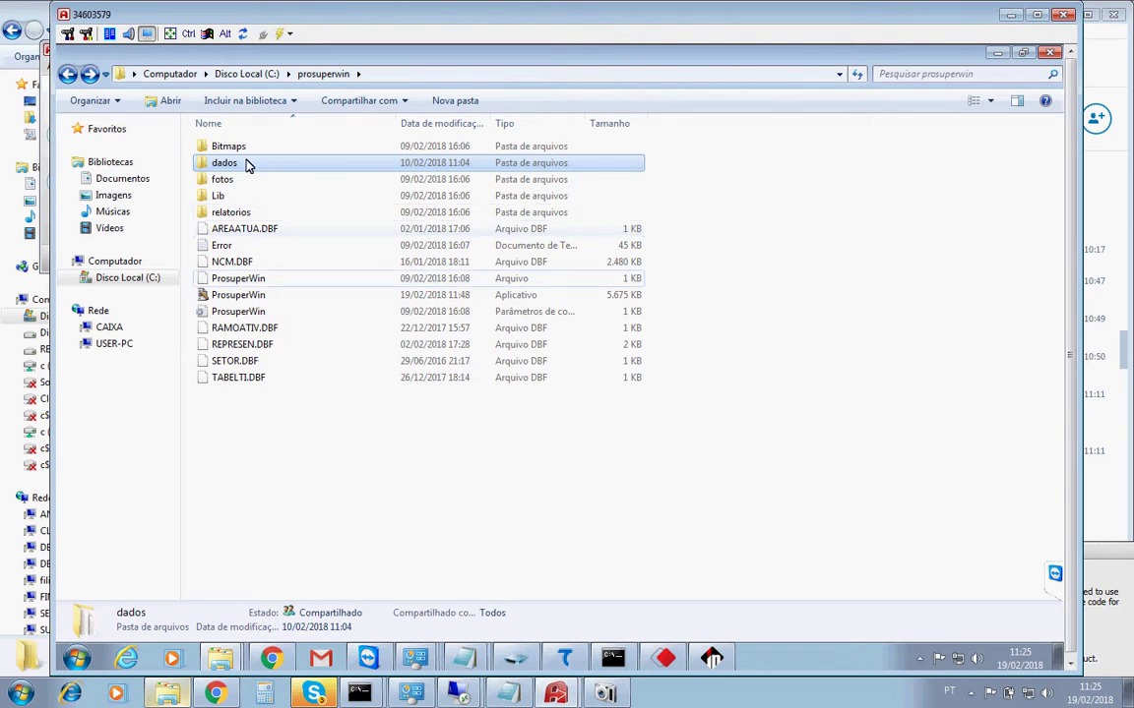
Create a desktop shortcut to ProsuperWin.exe via Enviar para > Área de trabalho.
{"action": "mouse_move", "coordinate": [246, 169]}
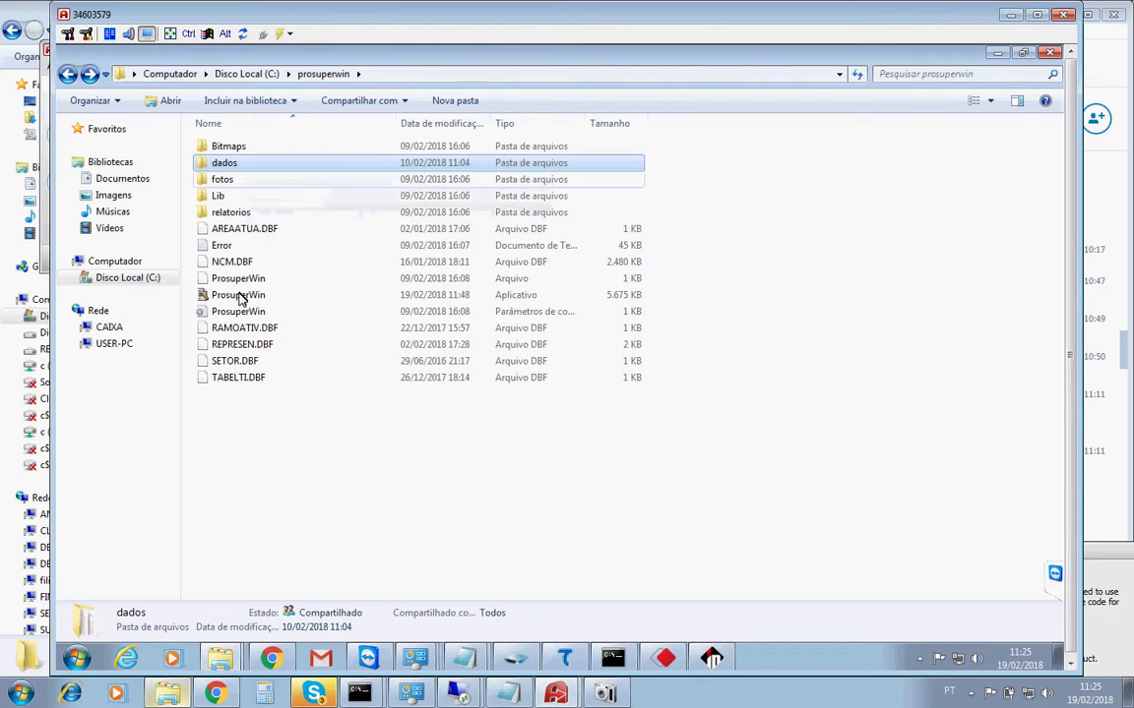
{"action": "mouse_move", "coordinate": [239, 300]}
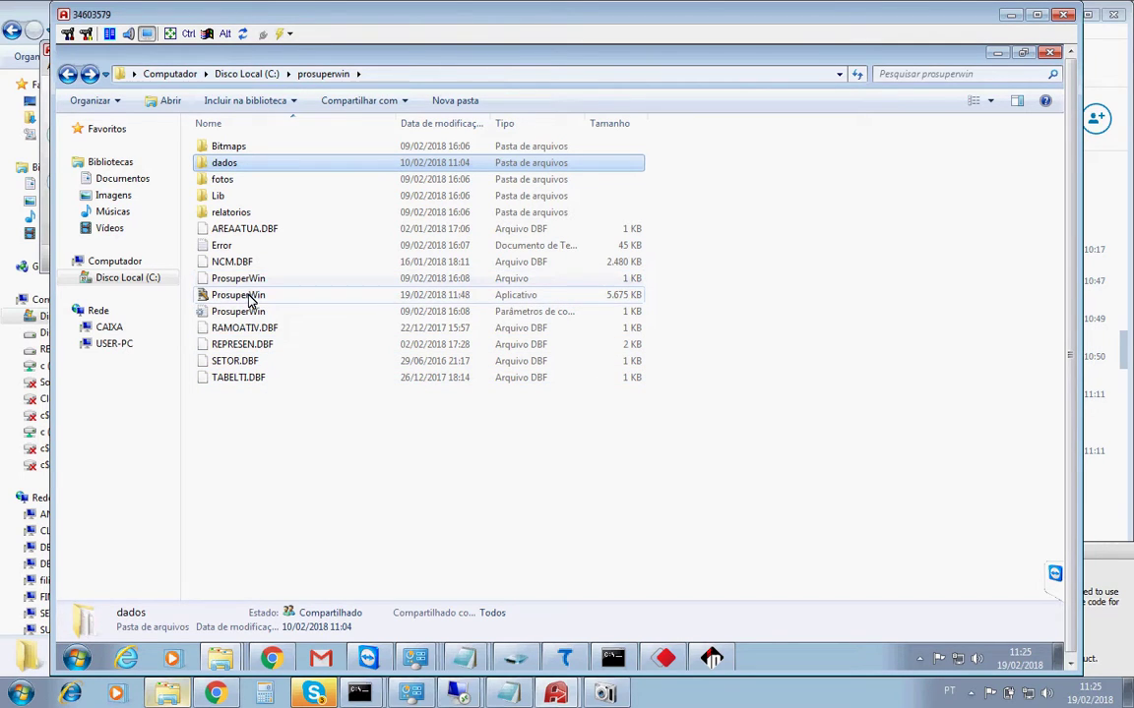
{"action": "left_click", "coordinate": [250, 297]}
{"action": "right_click", "coordinate": [250, 301]}
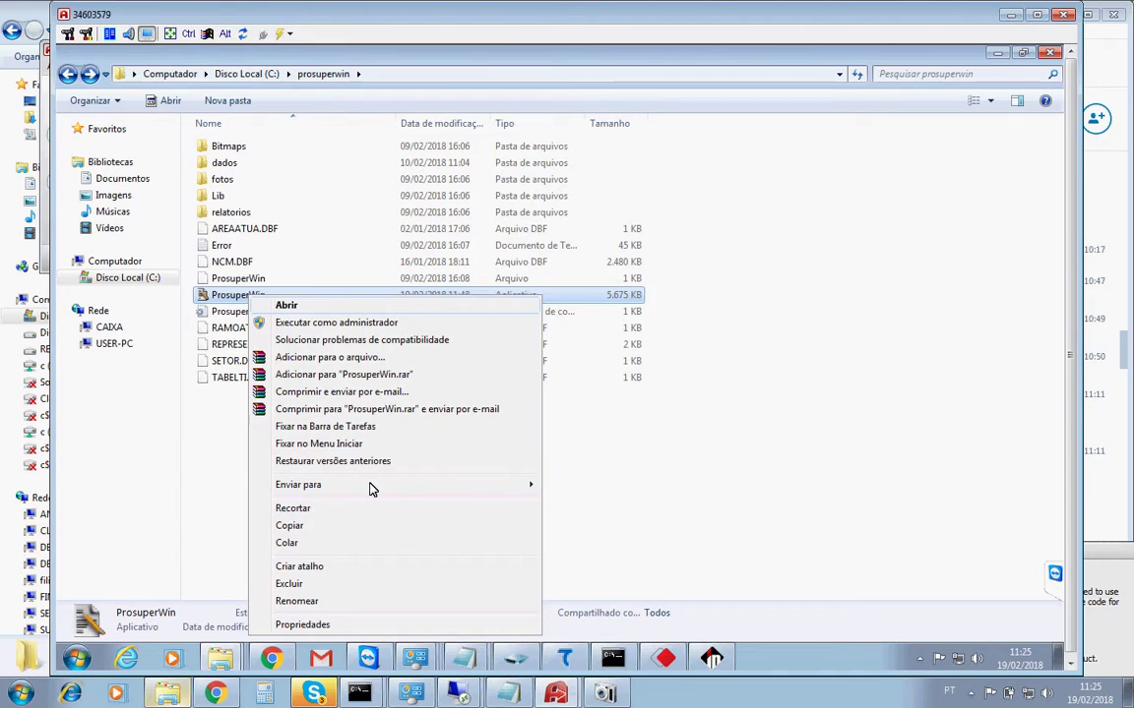
{"action": "mouse_move", "coordinate": [374, 487]}
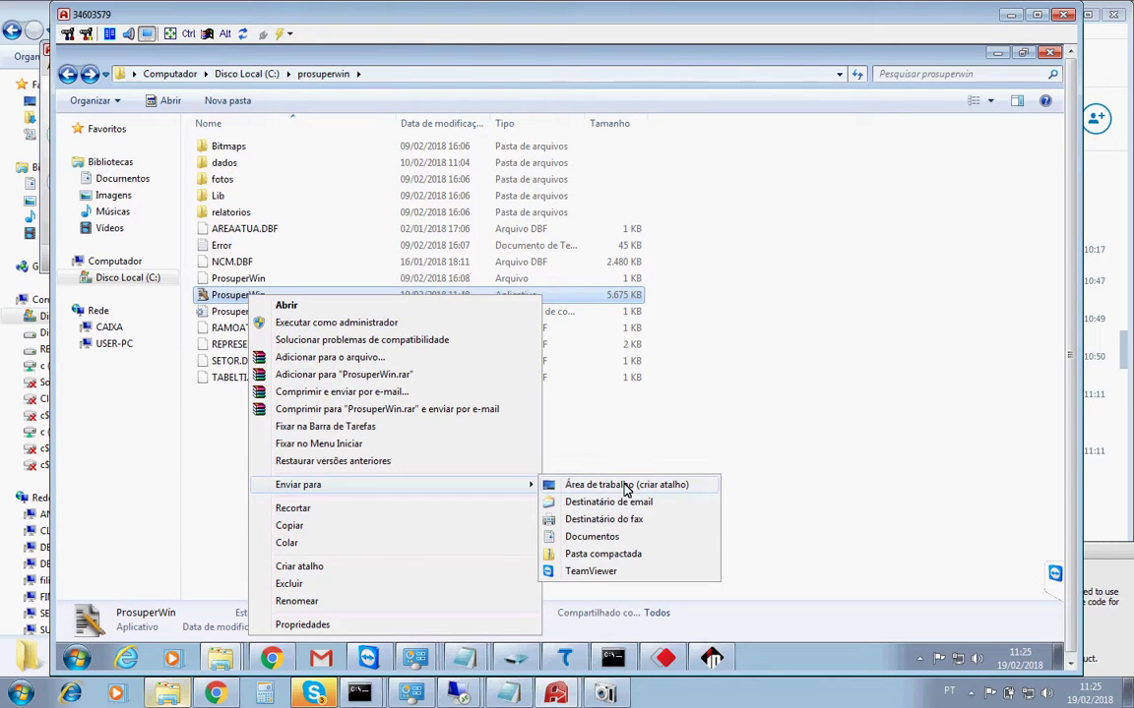
{"action": "left_click", "coordinate": [622, 486]}
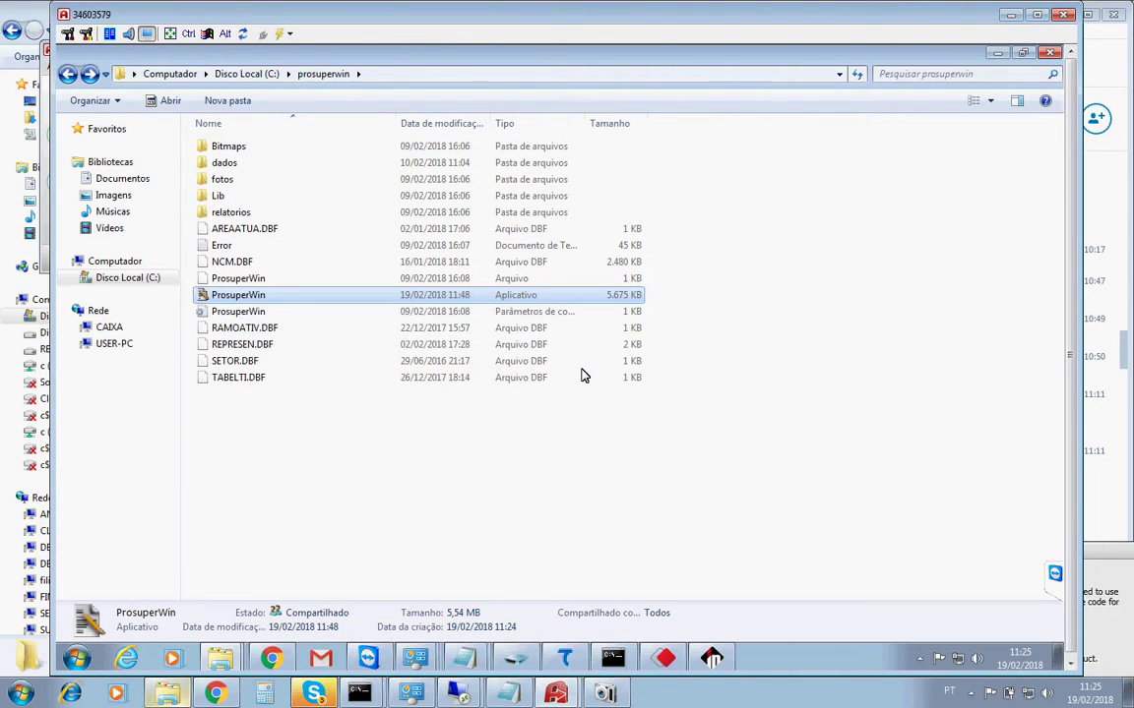
Launch ProsuperWin and log in as operator 1 with the password for empresa 99.
{"action": "double_click", "coordinate": [224, 299]}
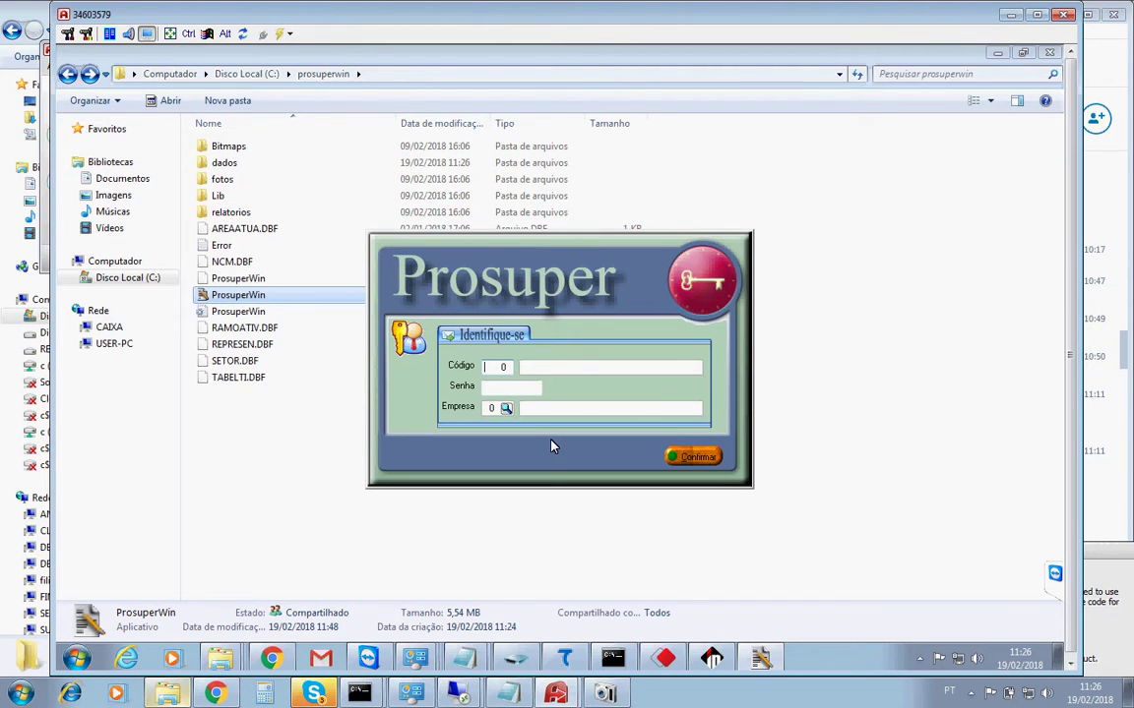
{"action": "key", "text": "Return"}
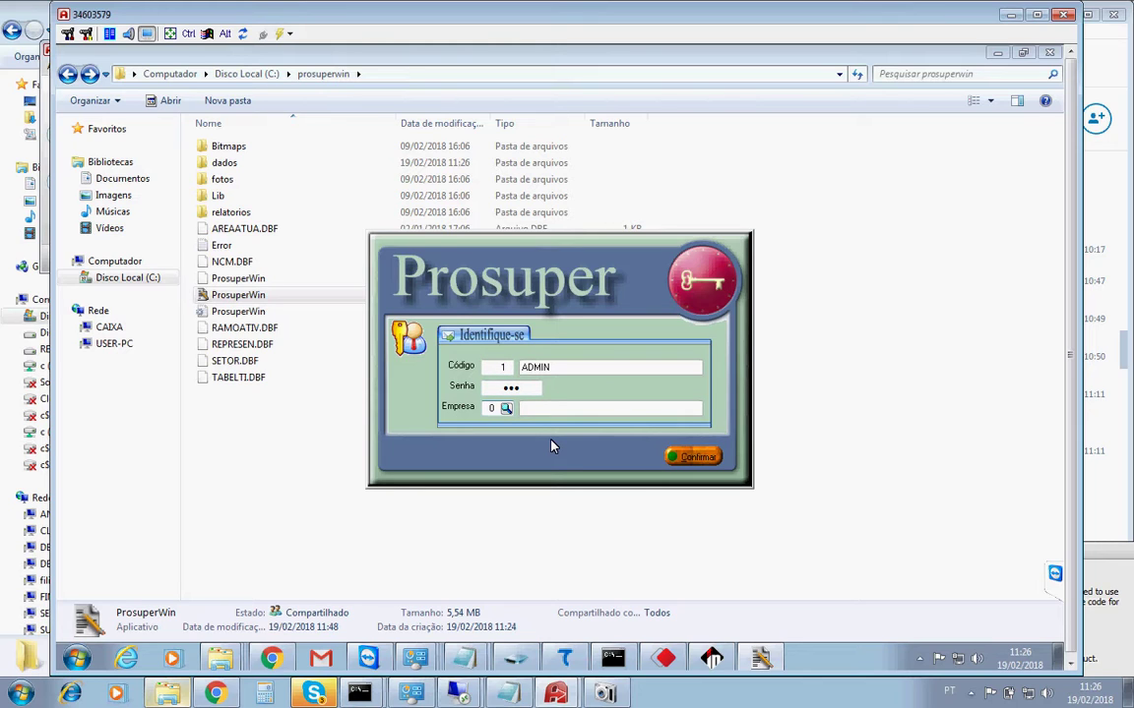
{"action": "key", "text": "Return"}
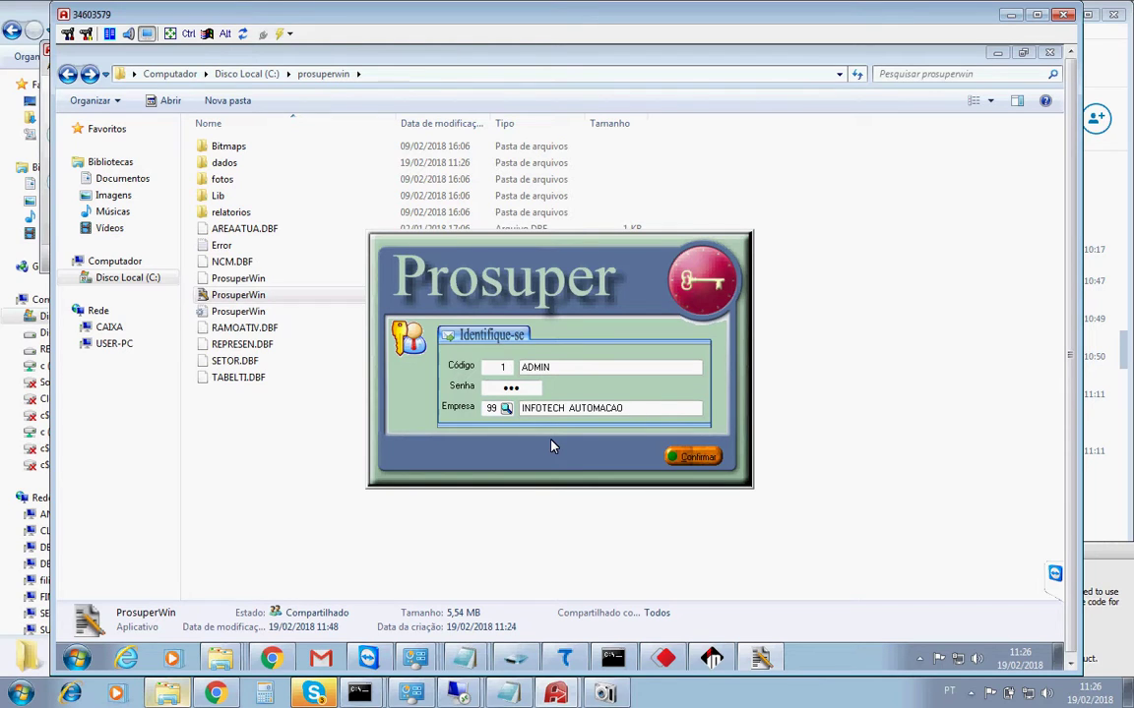
{"action": "left_click", "coordinate": [692, 459]}
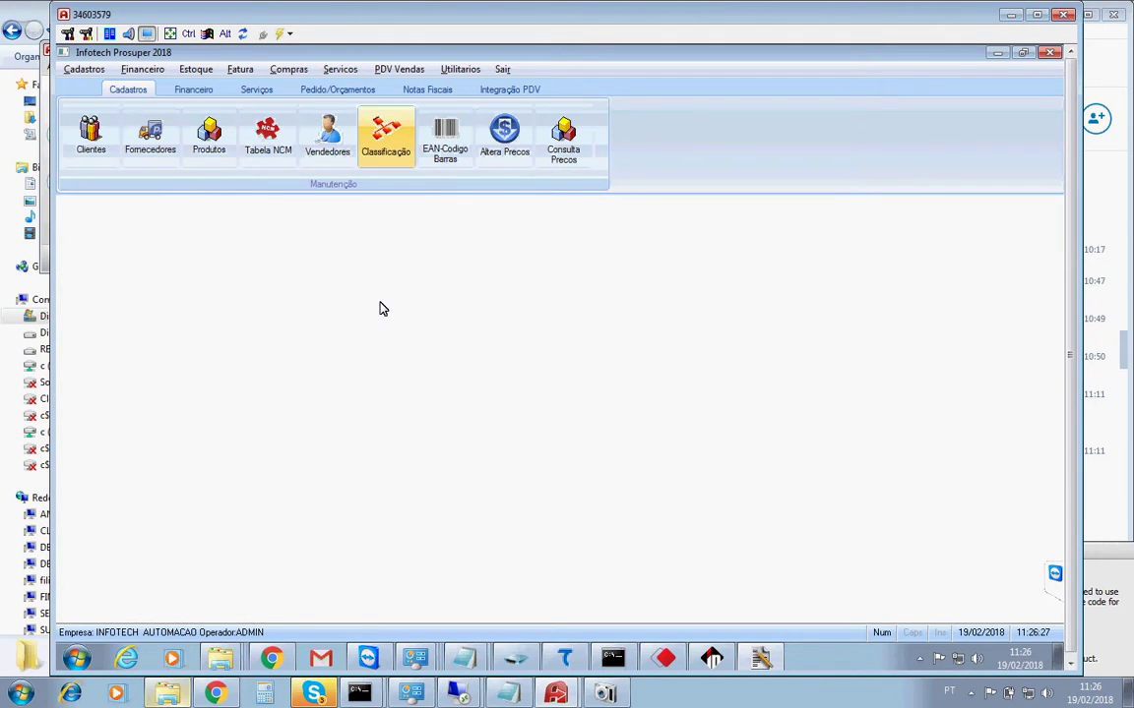
Open Cadastros > Tabelas Apoio > Tabela NCM/Classificação, search its codes, then close the list.
{"action": "left_click", "coordinate": [85, 71]}
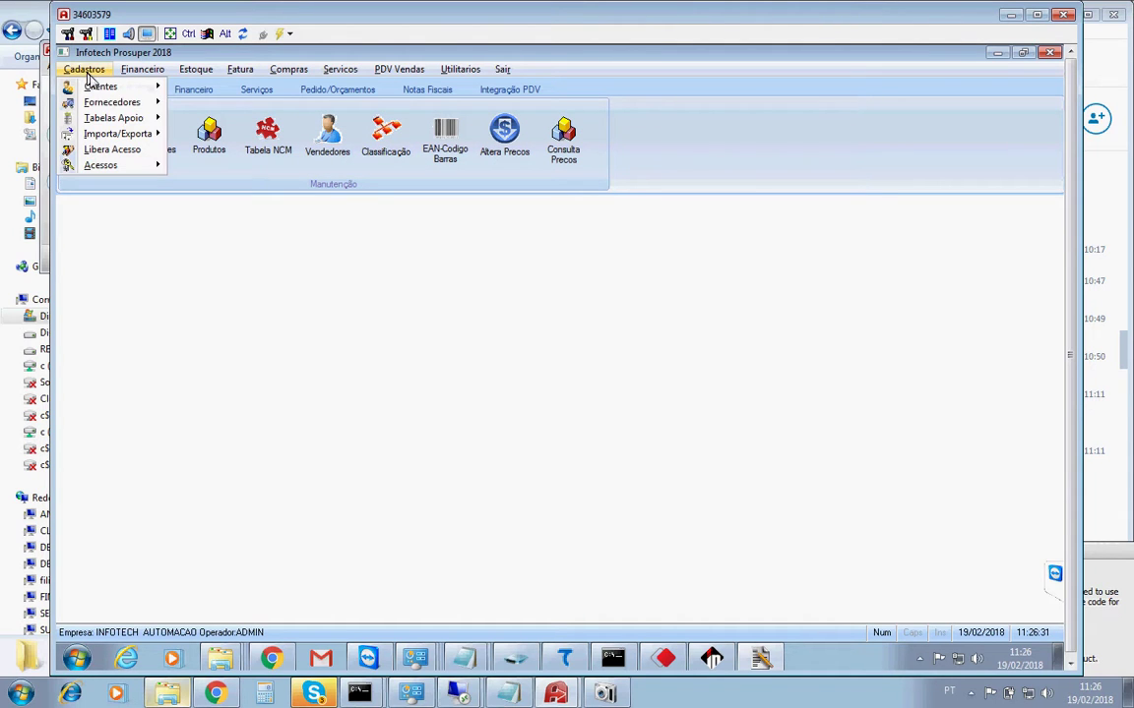
{"action": "mouse_move", "coordinate": [118, 122]}
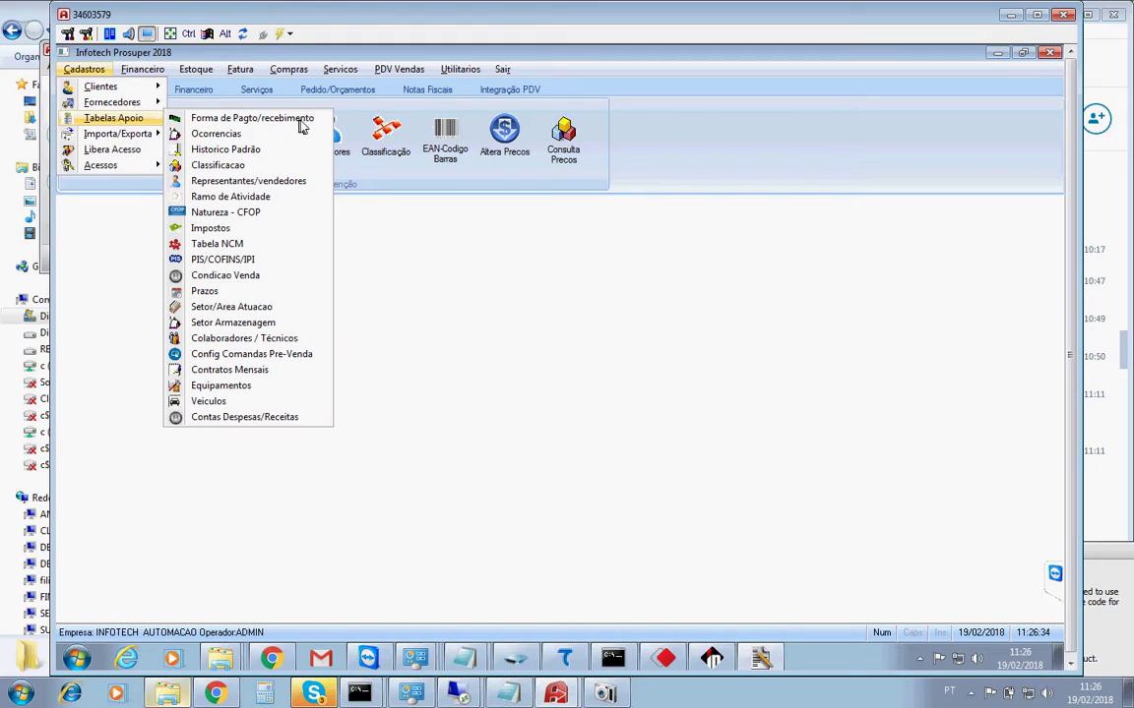
{"action": "left_click", "coordinate": [234, 246]}
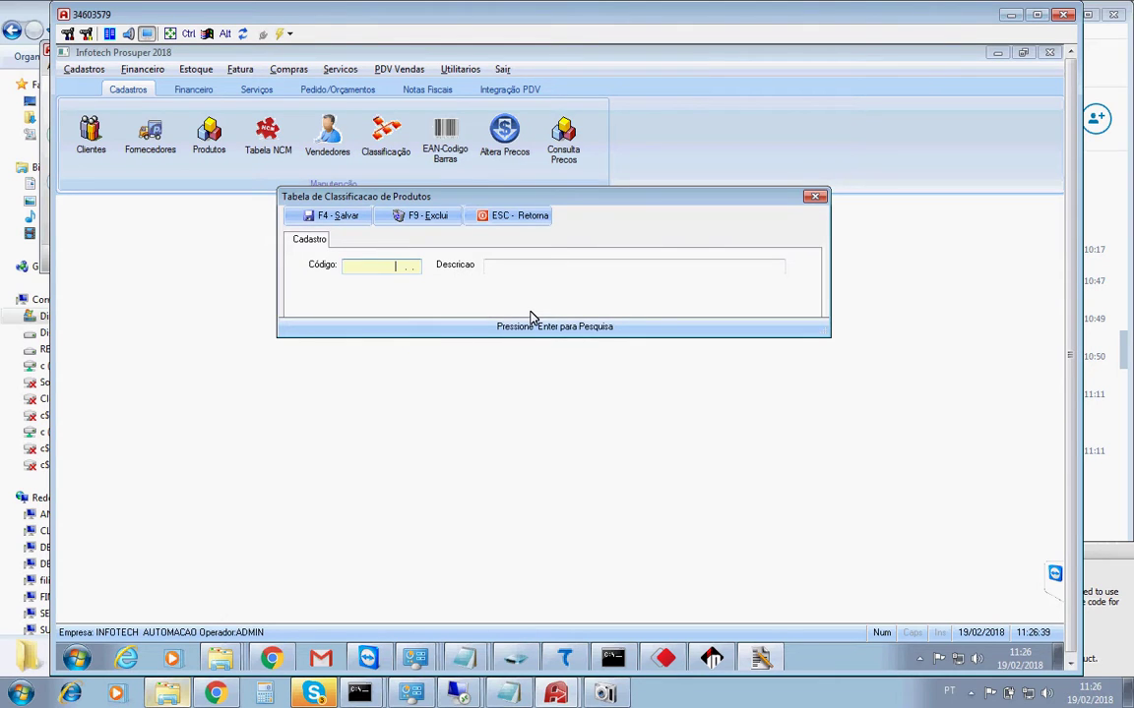
{"action": "key", "text": "Return"}
{"action": "left_click", "coordinate": [838, 126]}
Close the classification table and set Prosuper Sync's Caminho Prosuper to C:\prosuperwin\dados.
{"action": "left_click", "coordinate": [497, 216]}
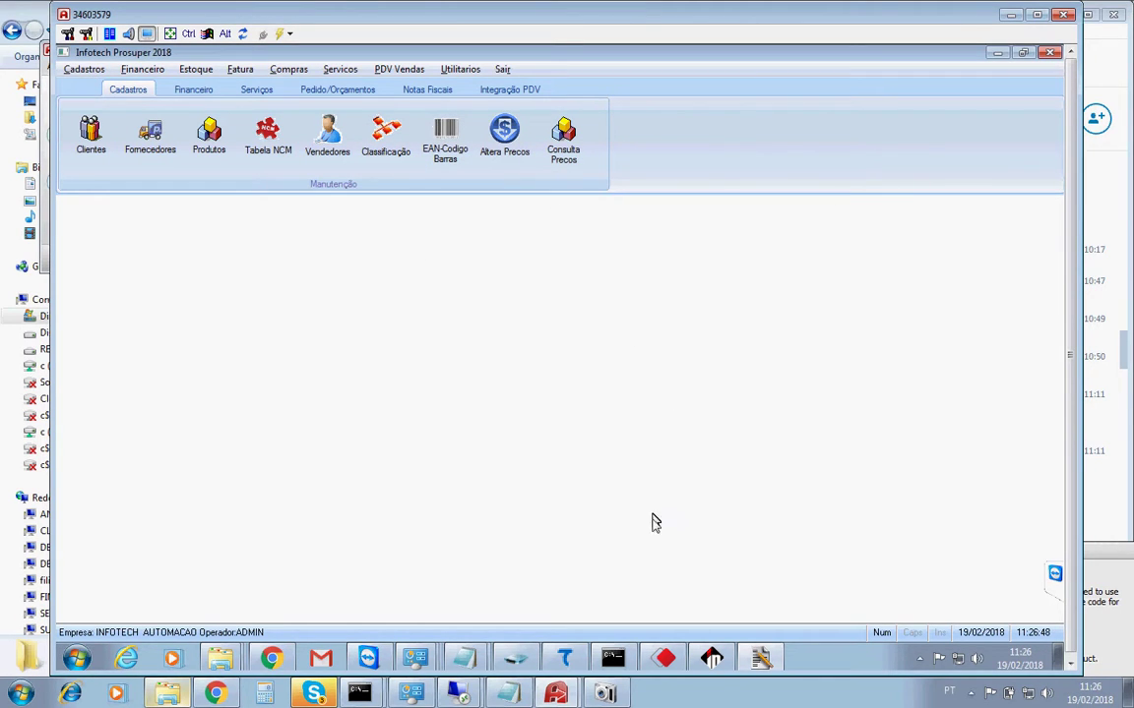
{"action": "left_click", "coordinate": [717, 657]}
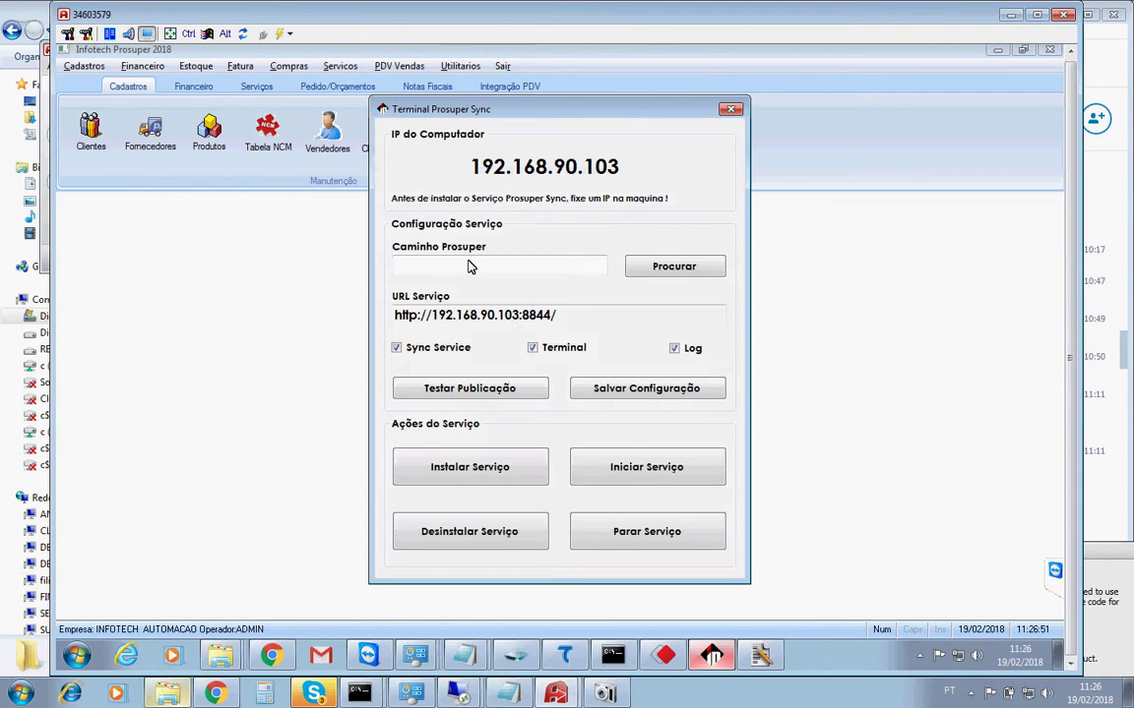
{"action": "left_click", "coordinate": [681, 280]}
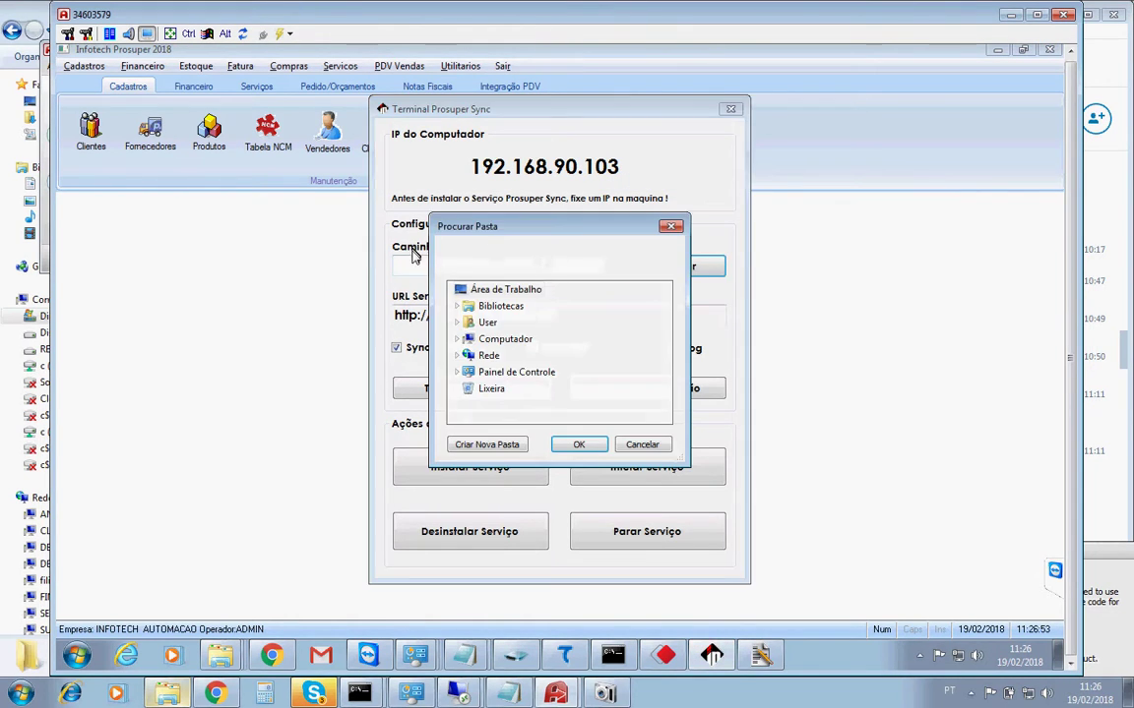
{"action": "left_click", "coordinate": [462, 346]}
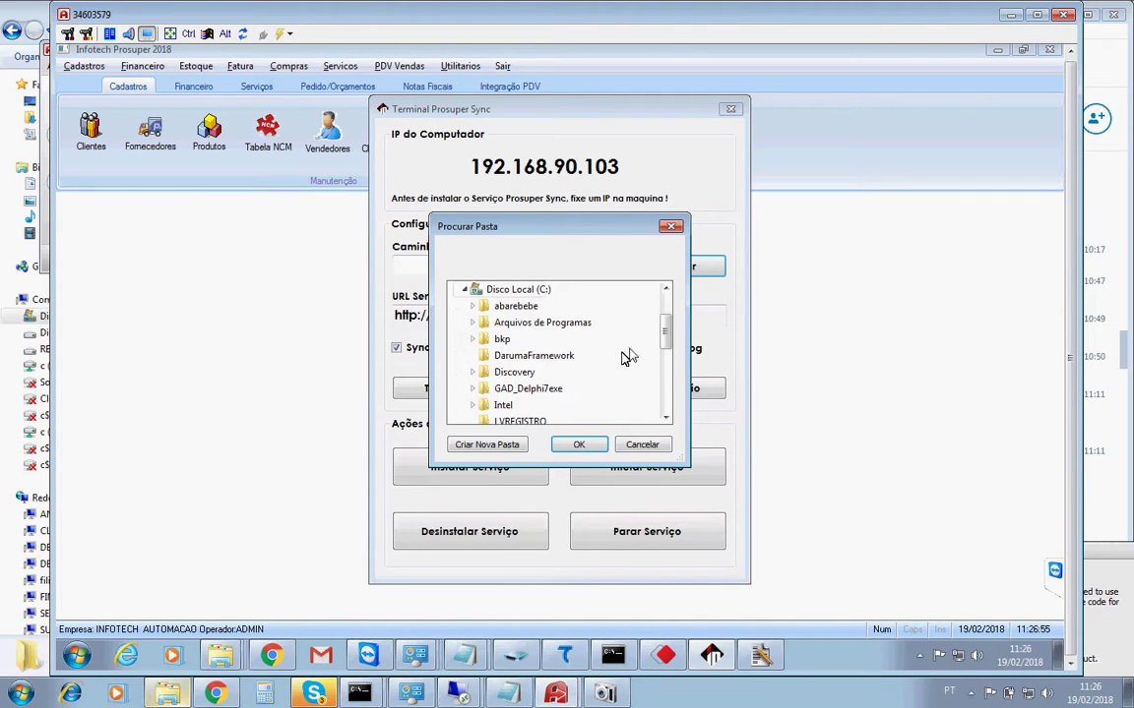
{"action": "scroll", "coordinate": [663, 375], "scroll_direction": "down", "scroll_amount": 3}
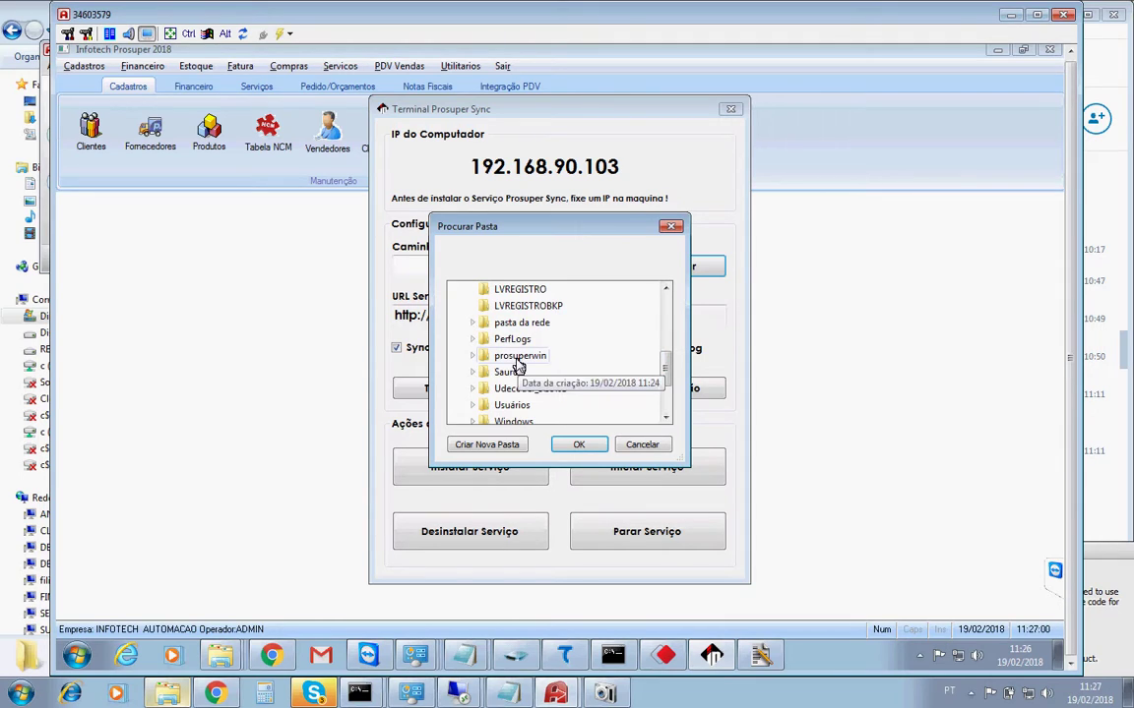
{"action": "left_click", "coordinate": [519, 358]}
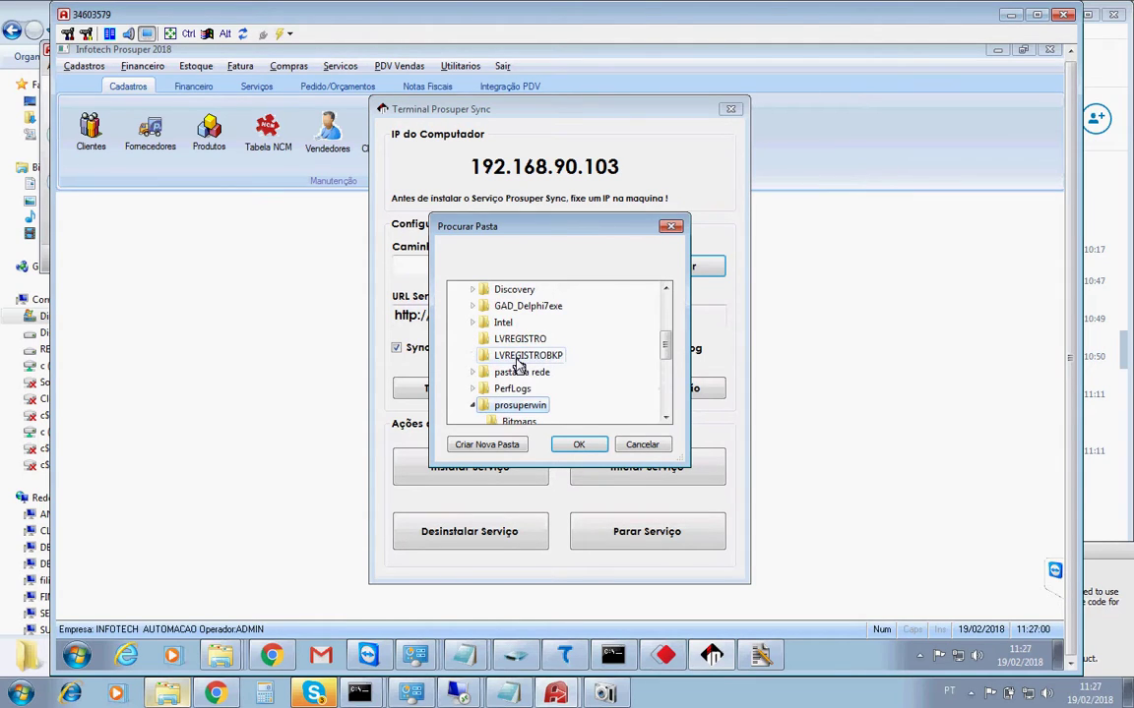
{"action": "left_click", "coordinate": [666, 419]}
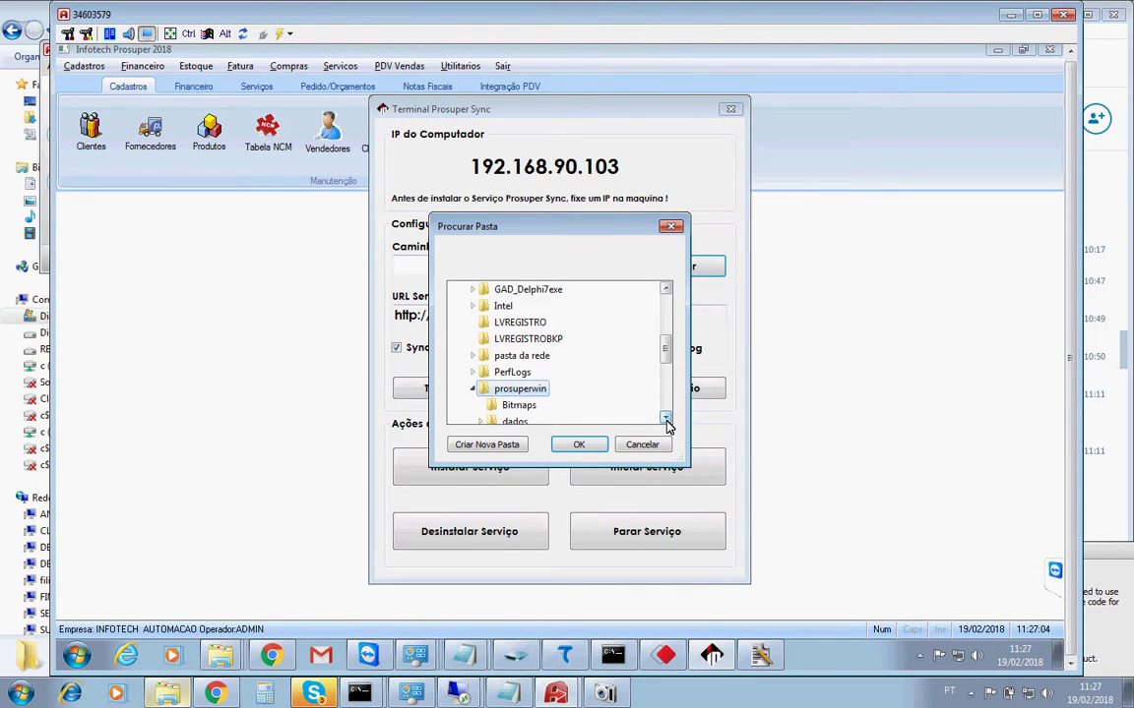
{"action": "scroll", "coordinate": [590, 366], "scroll_direction": "down", "scroll_amount": 1}
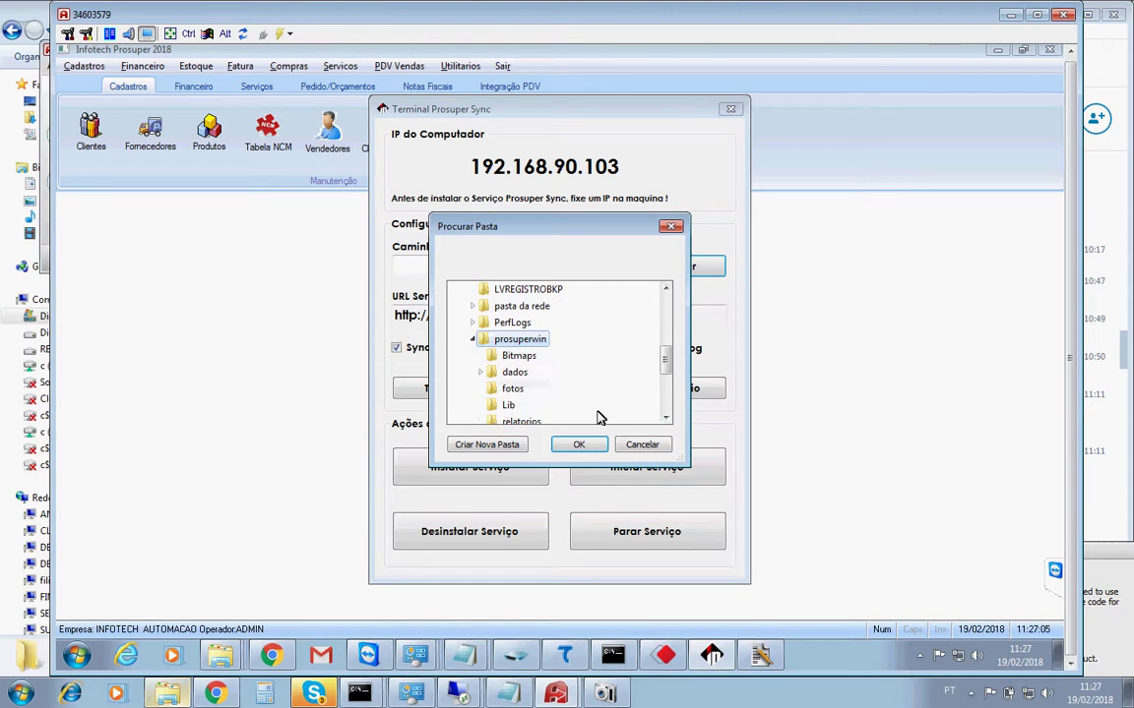
{"action": "left_click", "coordinate": [510, 374]}
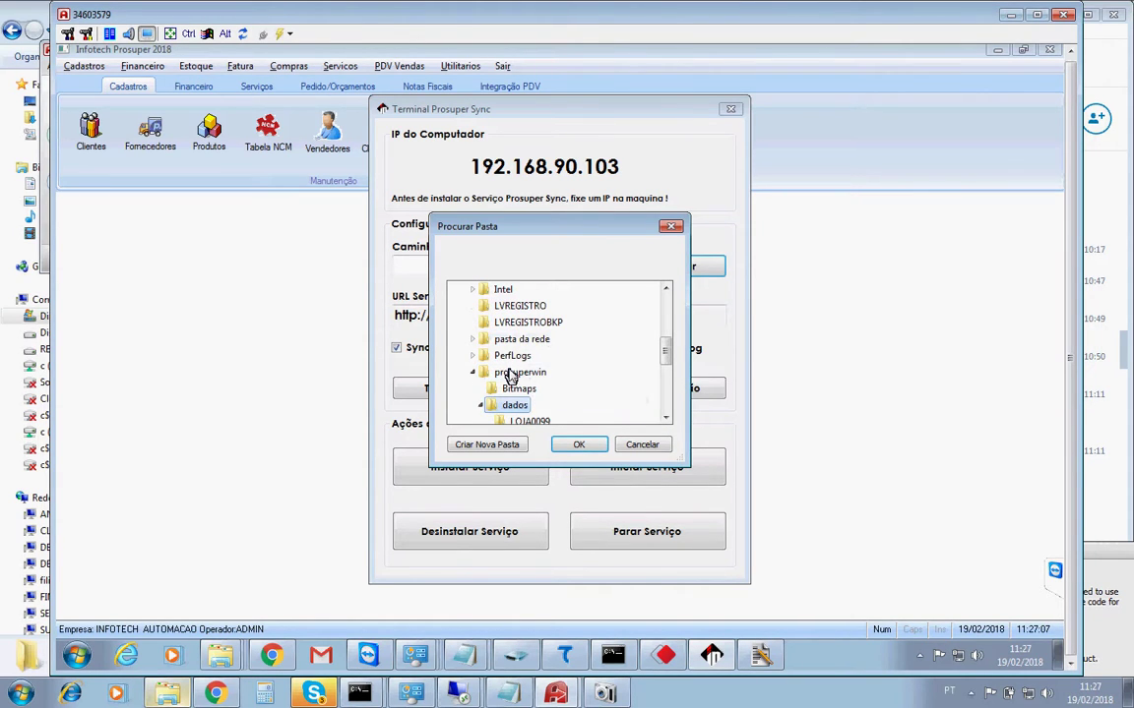
{"action": "left_click", "coordinate": [578, 445]}
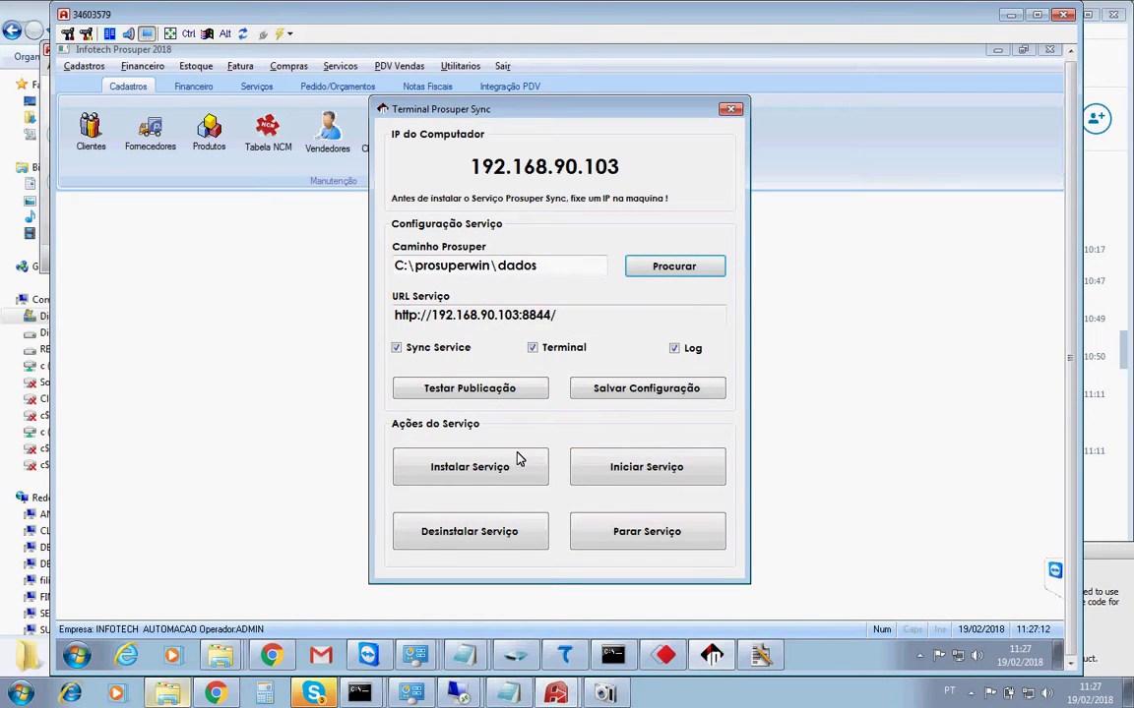
Start the Prosuper Sync service installation and acknowledge the settings-read success message.
{"action": "left_click", "coordinate": [478, 484]}
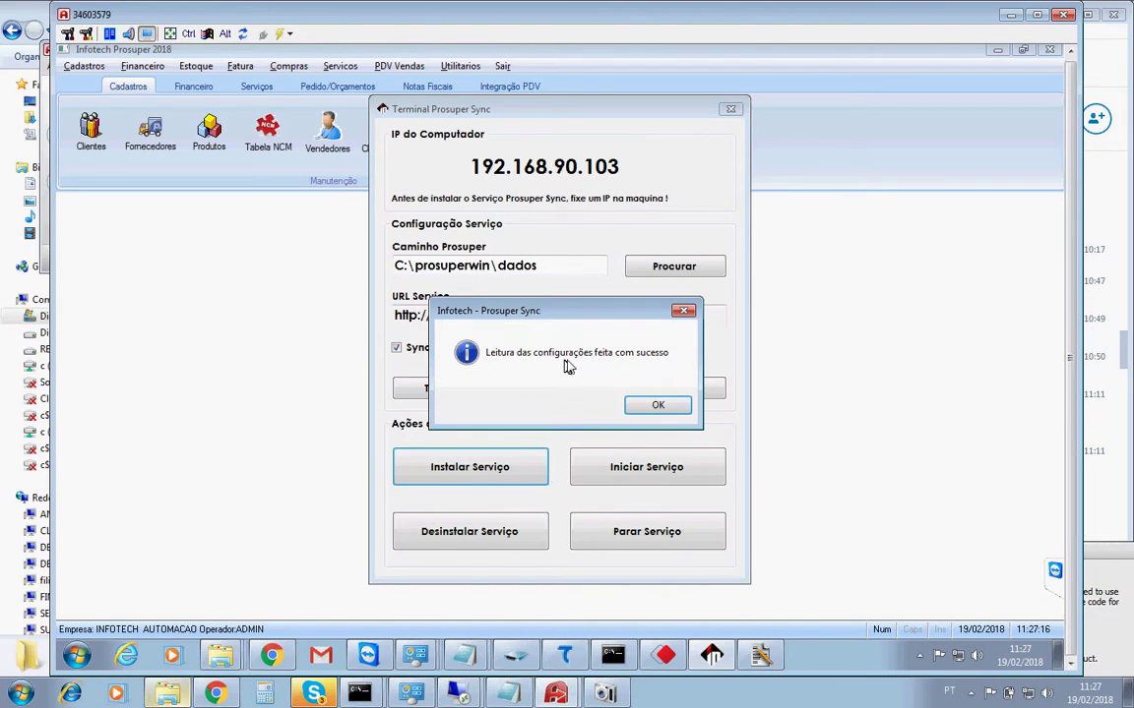
{"action": "left_click", "coordinate": [660, 407]}
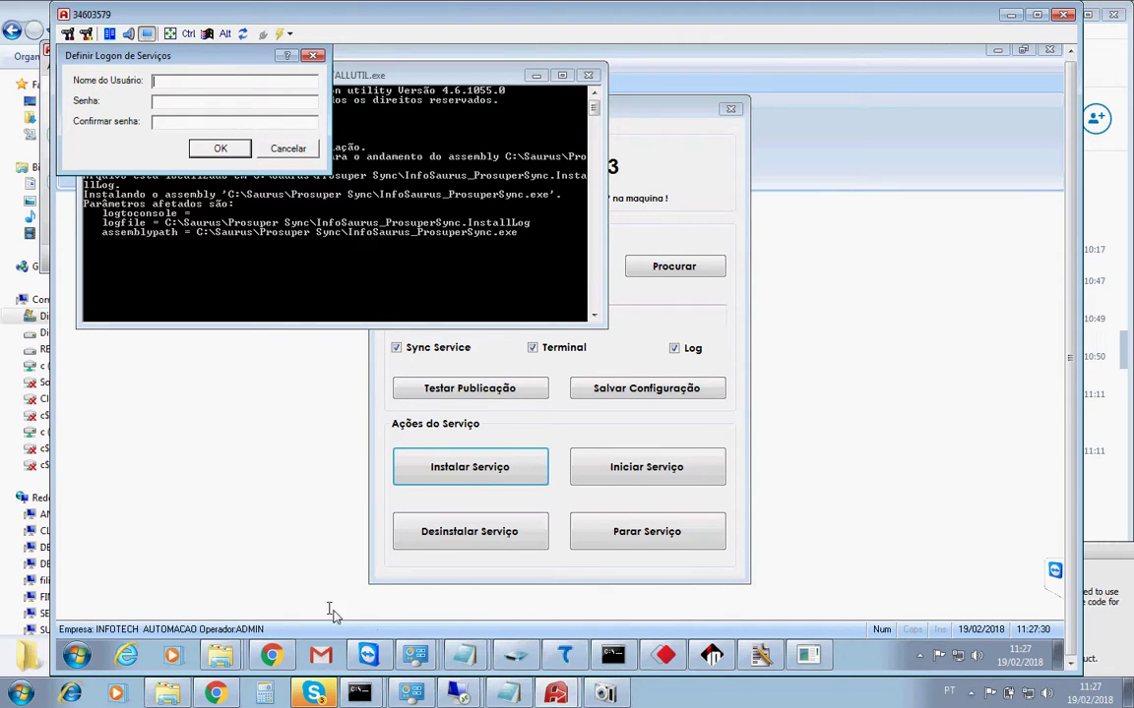
{"action": "left_click", "coordinate": [313, 694]}
Send 'coloca o usuario e senha da maquina' in the Skype chat.
{"action": "left_click", "coordinate": [911, 628]}
{"action": "type", "text": "coloca o usua"}
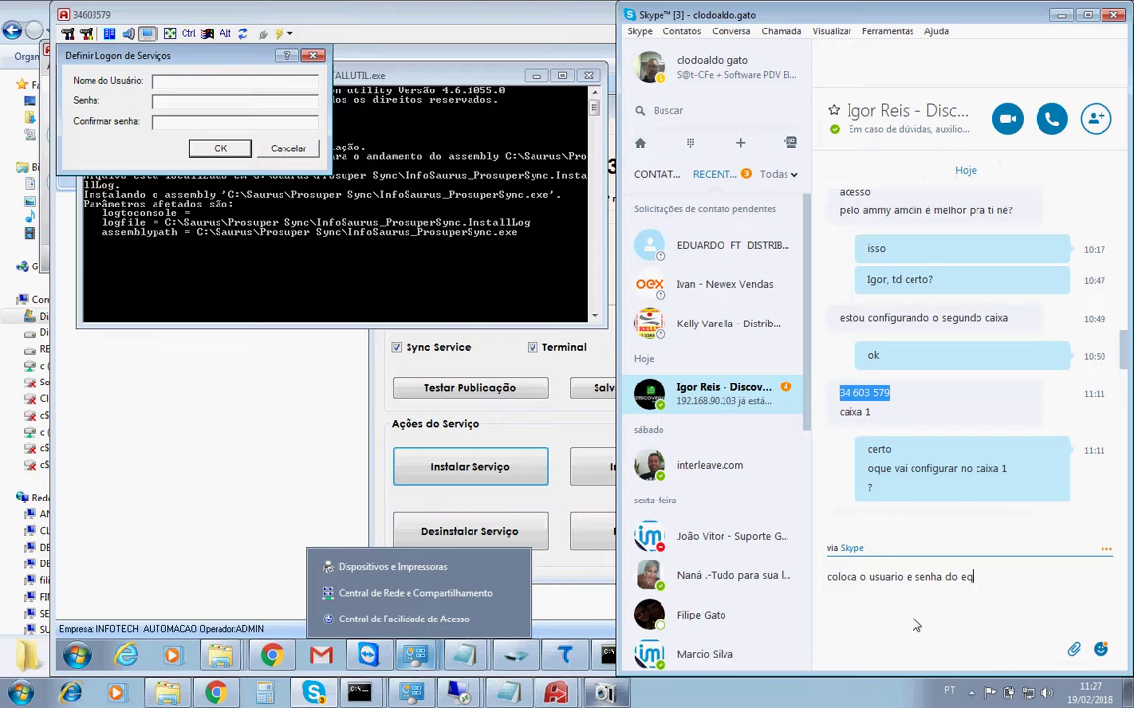
{"action": "type", "text": "rio e senha da maquina"}
{"action": "key", "text": "Return"}
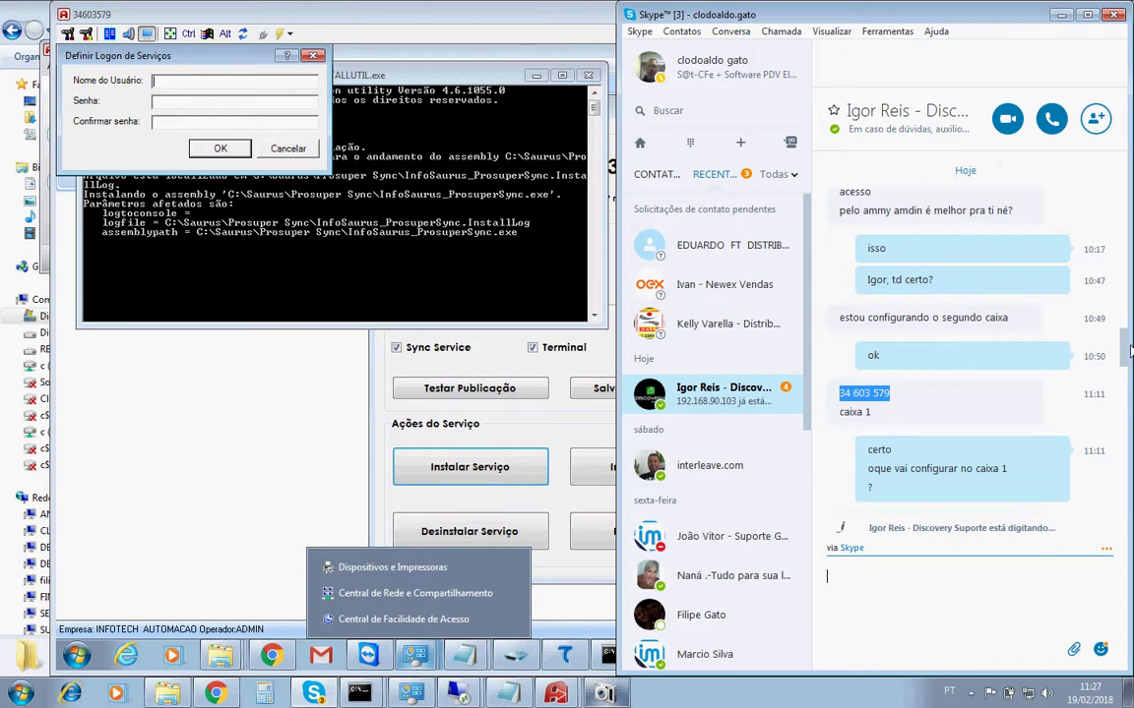
Open the remote PC's User Accounts page from the Start menu.
{"action": "scroll", "coordinate": [1127, 462], "scroll_direction": "down", "scroll_amount": 10}
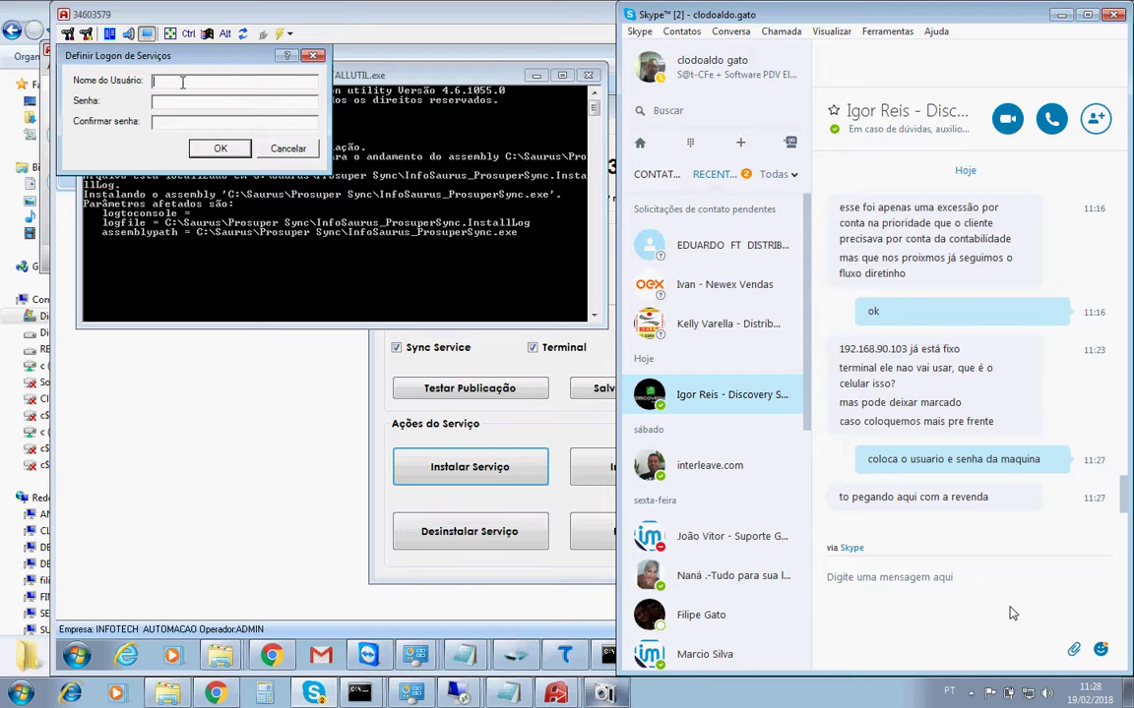
{"action": "left_click", "coordinate": [77, 655]}
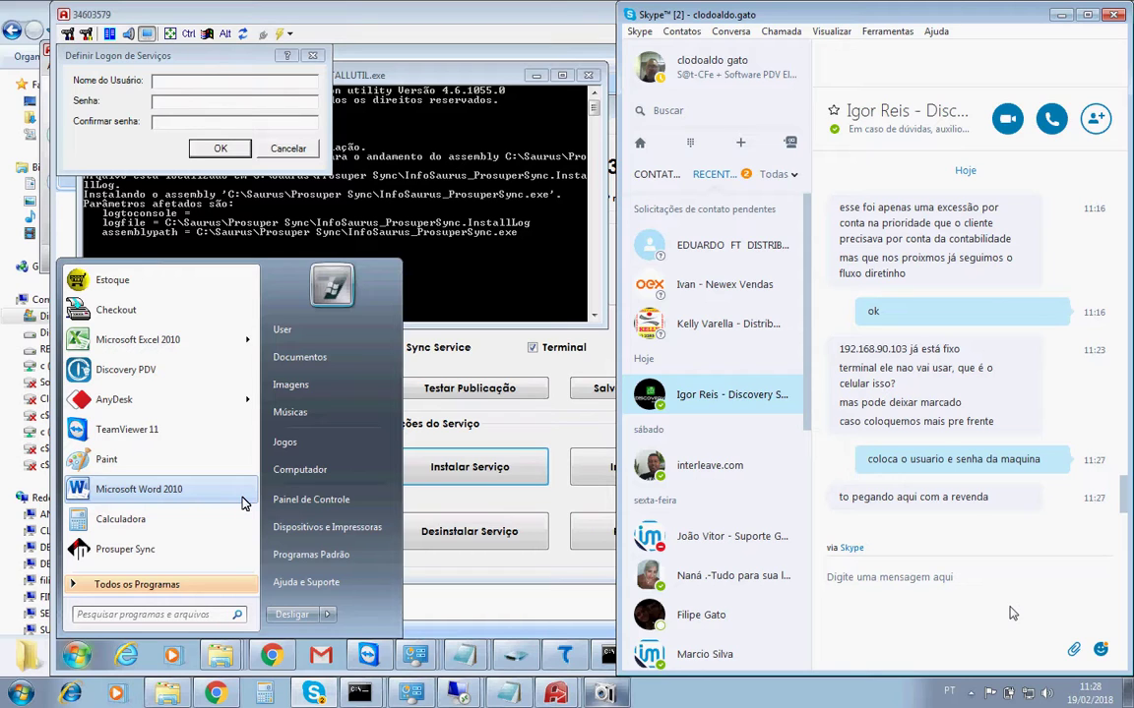
{"action": "left_click", "coordinate": [334, 288]}
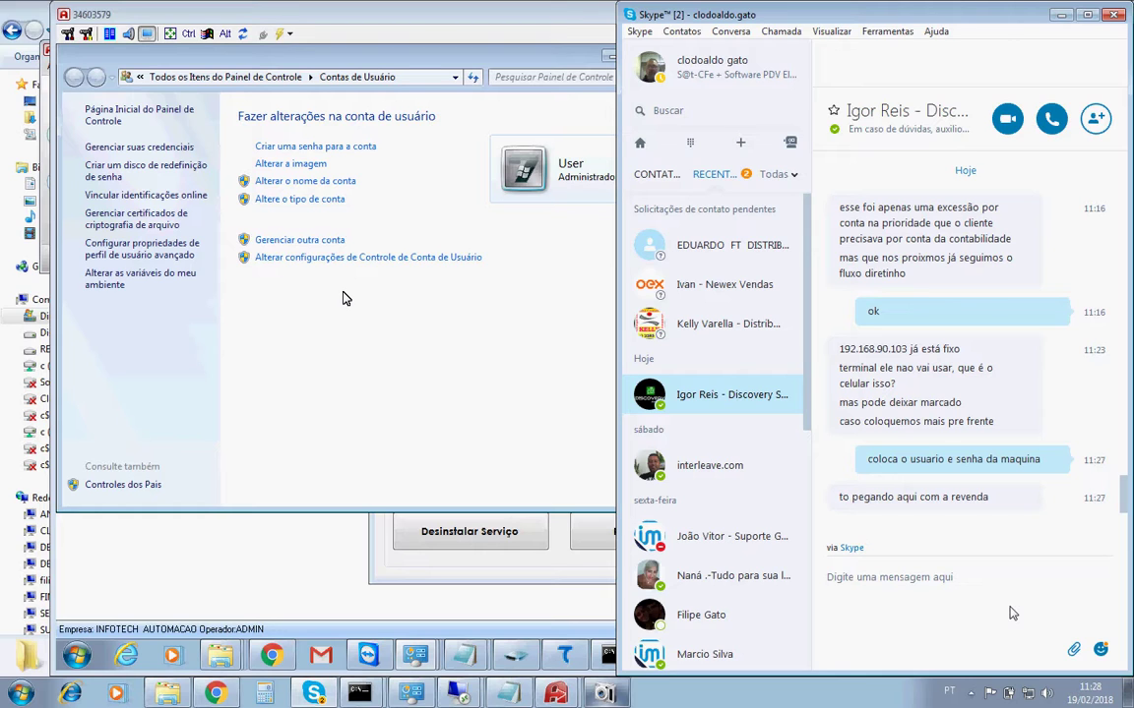
Check the active user session in Task Manager's Usuários tab, then return to Skype.
{"action": "left_click", "coordinate": [1059, 16]}
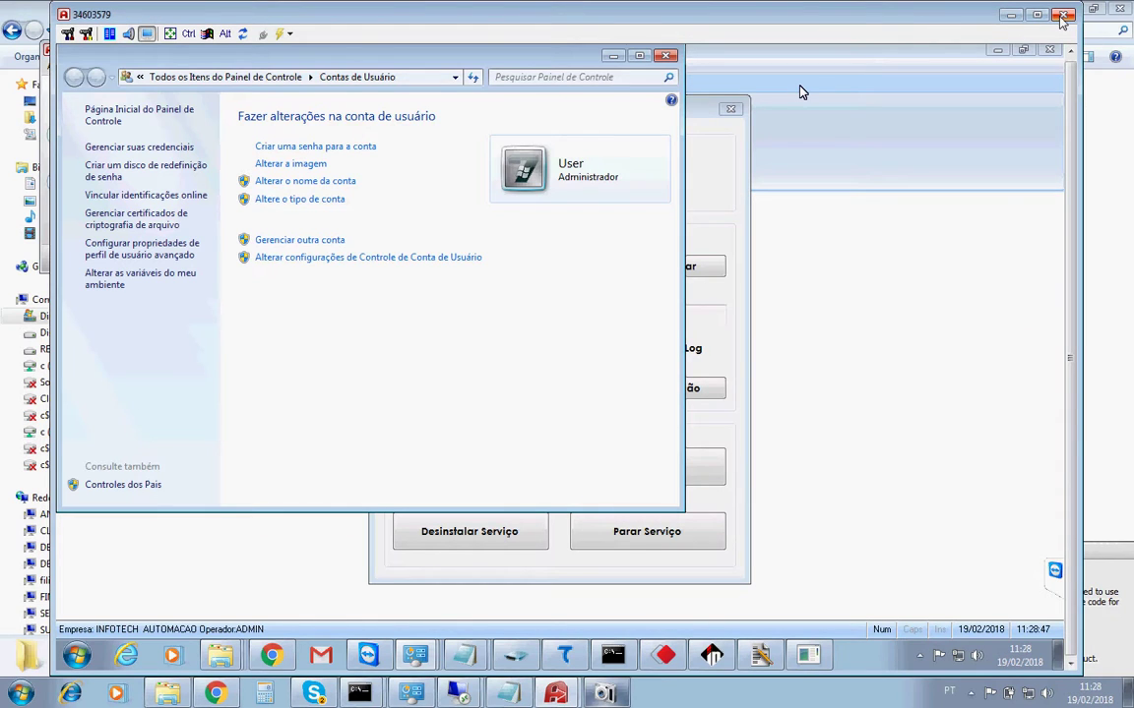
{"action": "right_click", "coordinate": [854, 652]}
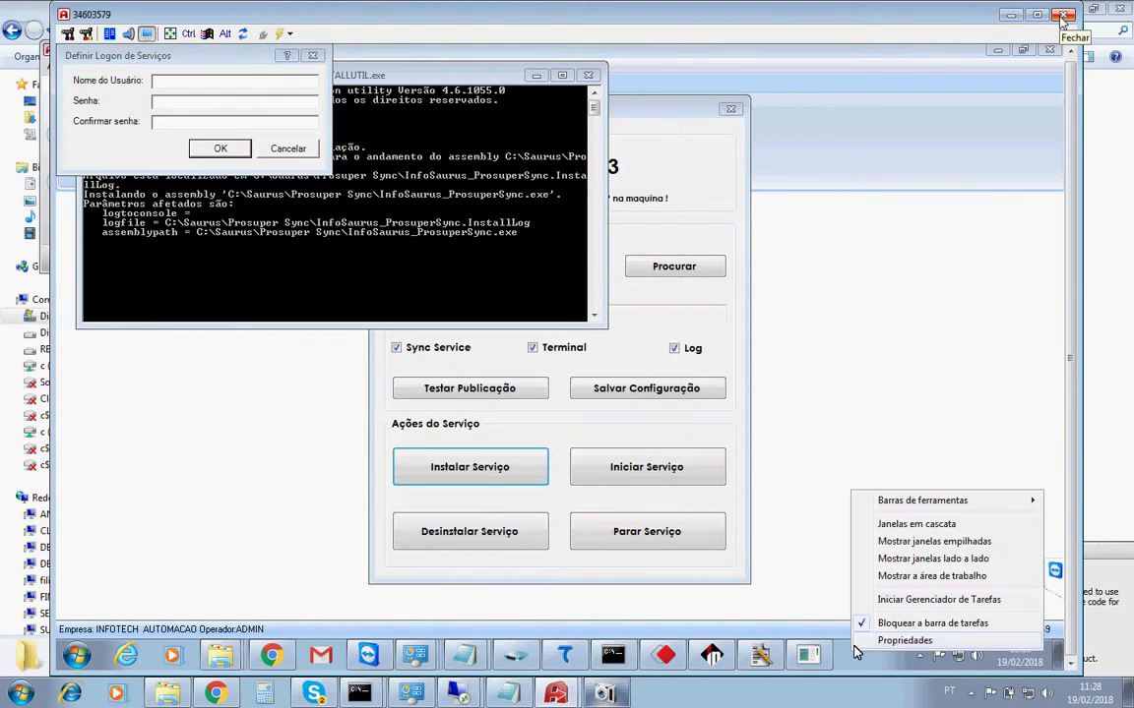
{"action": "left_click", "coordinate": [898, 599]}
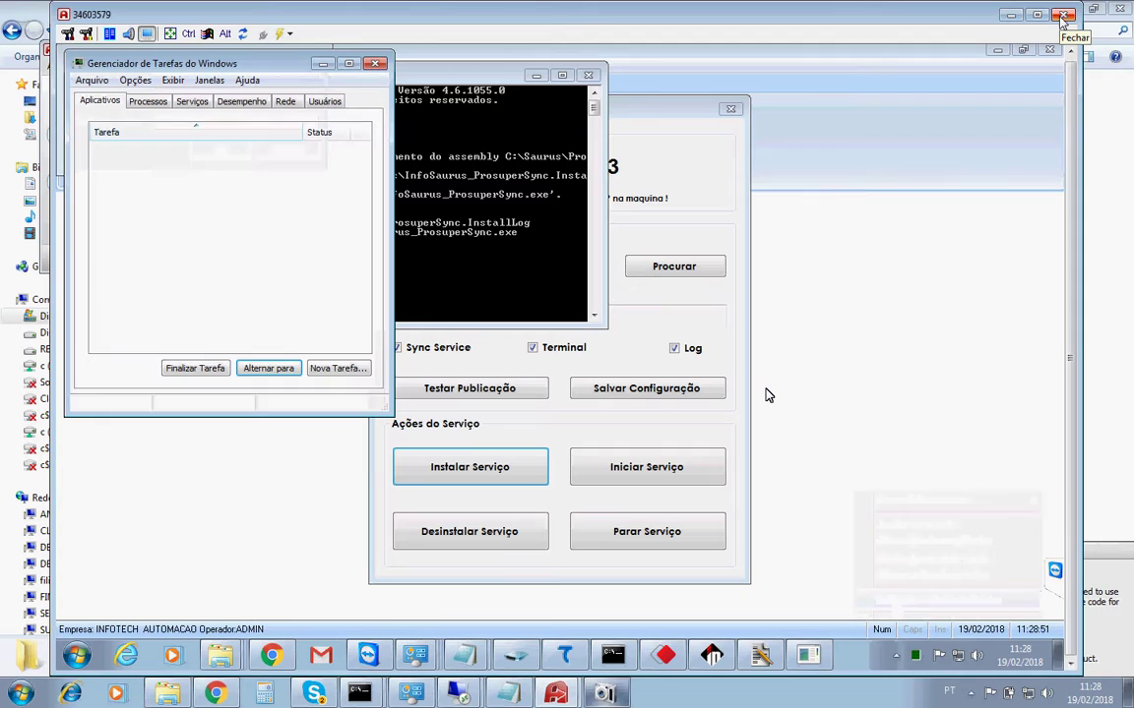
{"action": "left_click", "coordinate": [327, 102]}
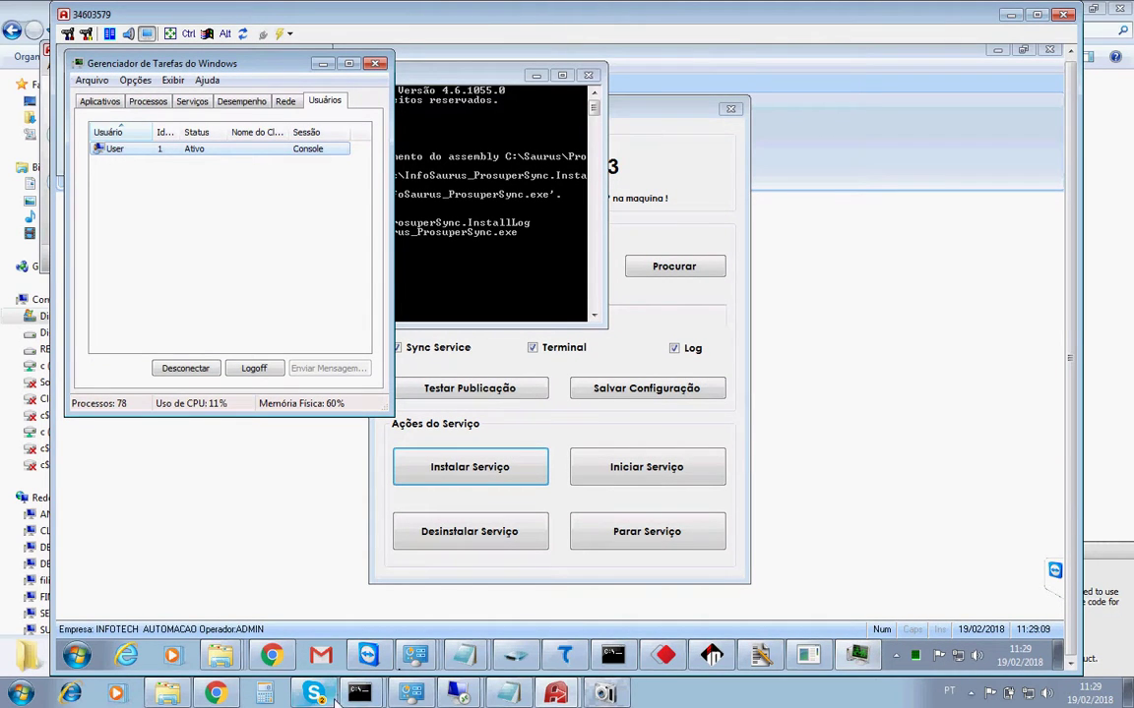
{"action": "left_click", "coordinate": [317, 695]}
Reply 'informar por gentileza' to the contact in the Skype chat.
{"action": "left_click", "coordinate": [1033, 606]}
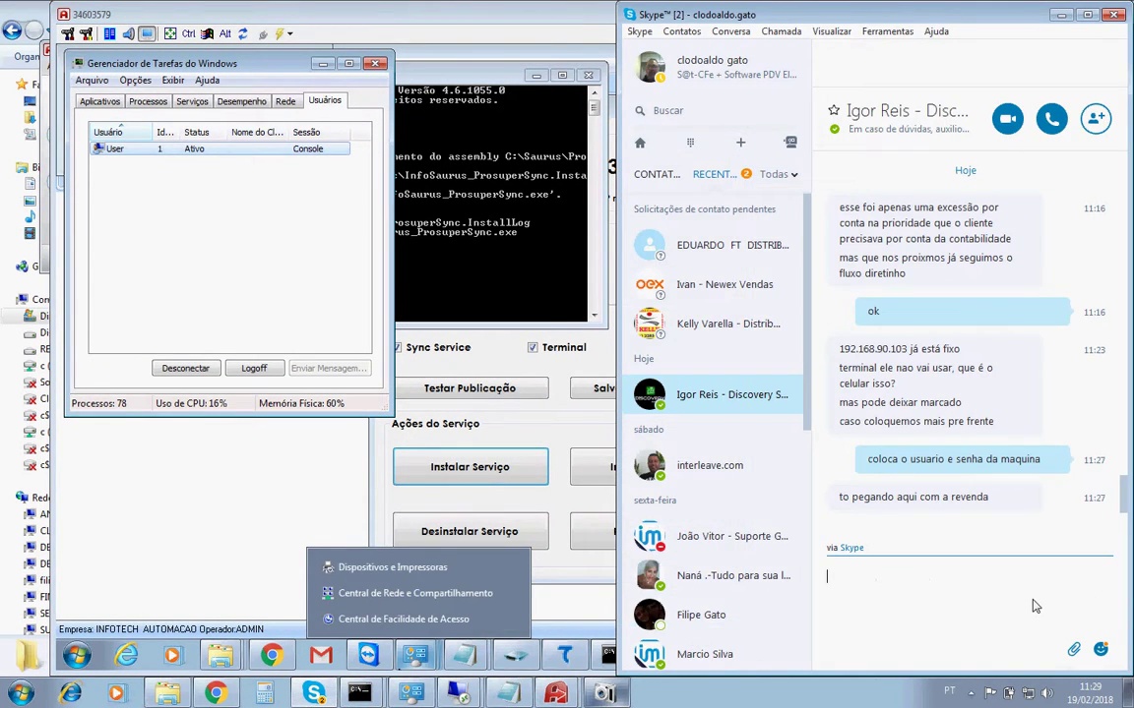
{"action": "type", "text": "informar por gertileza"}
{"action": "key", "text": "Return"}
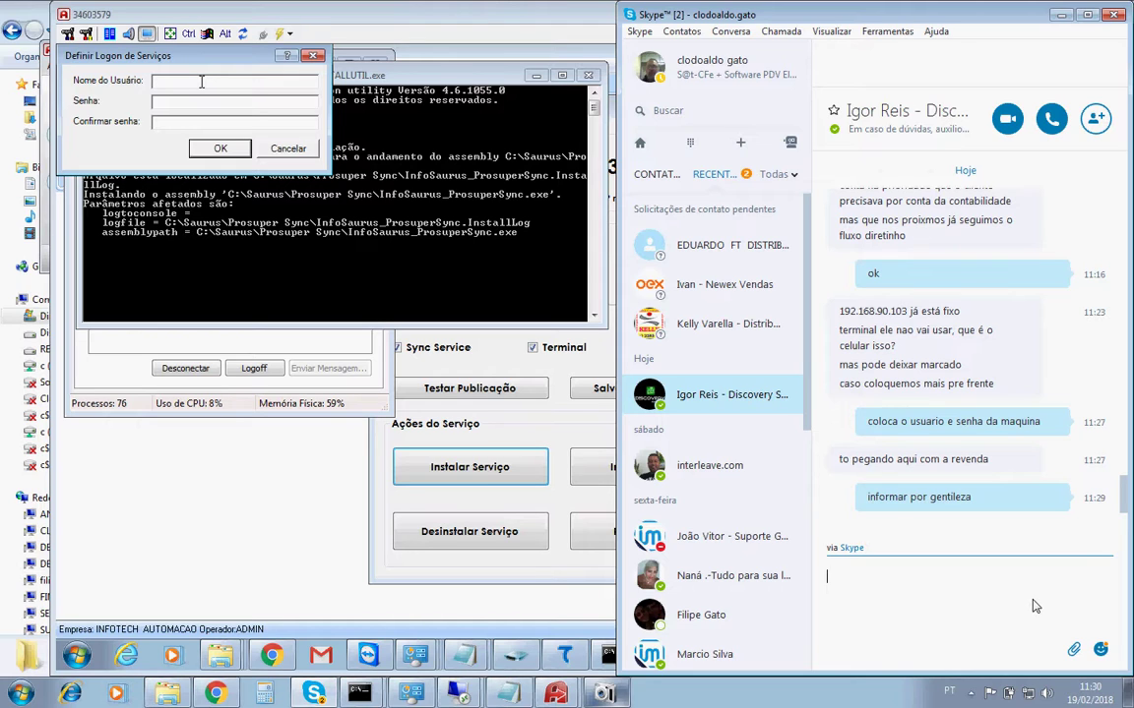
Enter .\user as the service logon user name and move on to the password field.
{"action": "type", "text": ".\\"}
{"action": "left_click", "coordinate": [425, 19]}
{"action": "type", "text": "user"}
{"action": "key", "text": "Tab"}
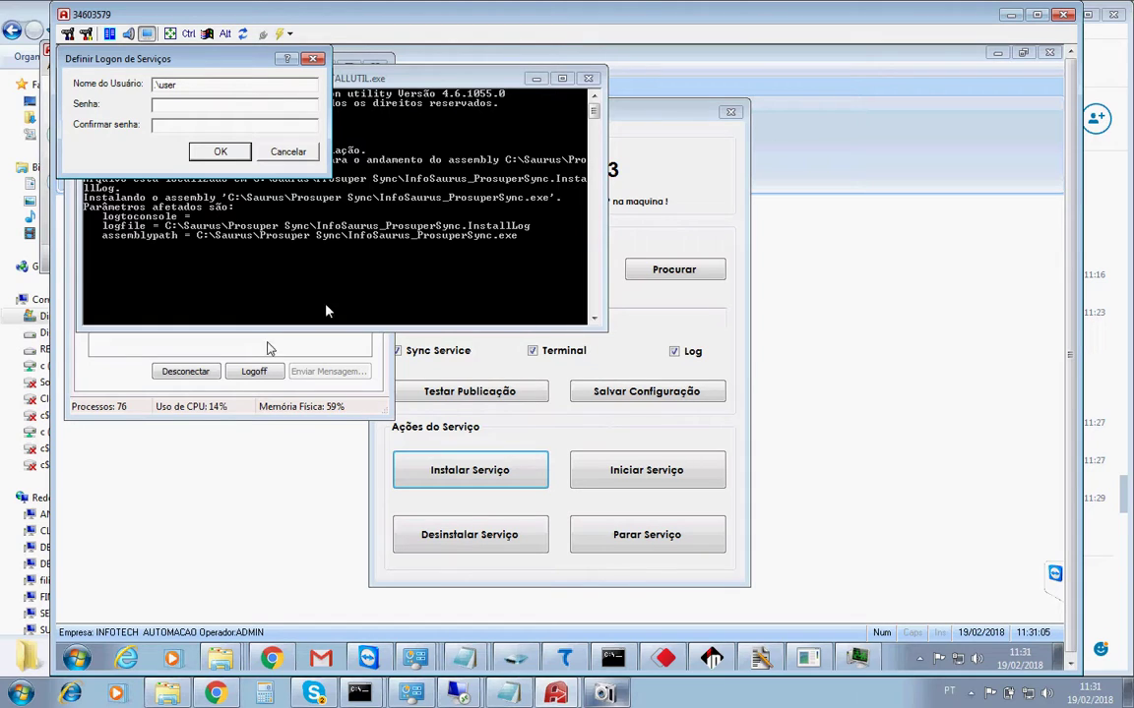
Go to Control Panel's User Accounts and the 'Criar uma senha para a conta' page.
{"action": "left_click", "coordinate": [76, 657]}
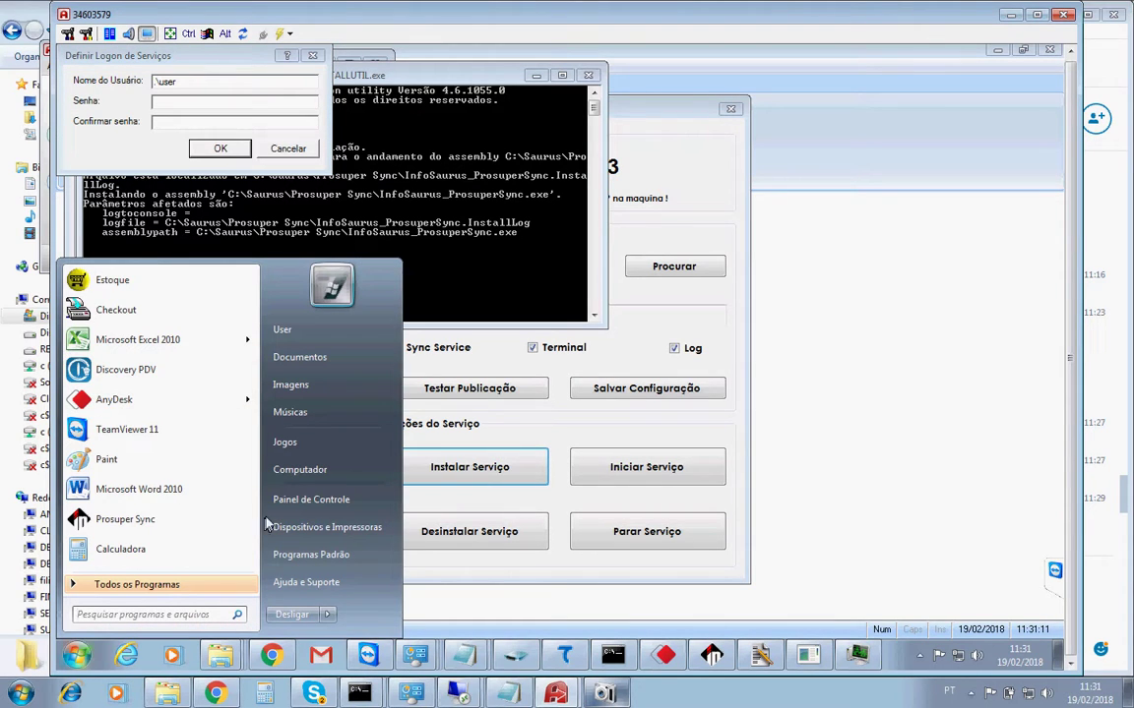
{"action": "left_click", "coordinate": [310, 500]}
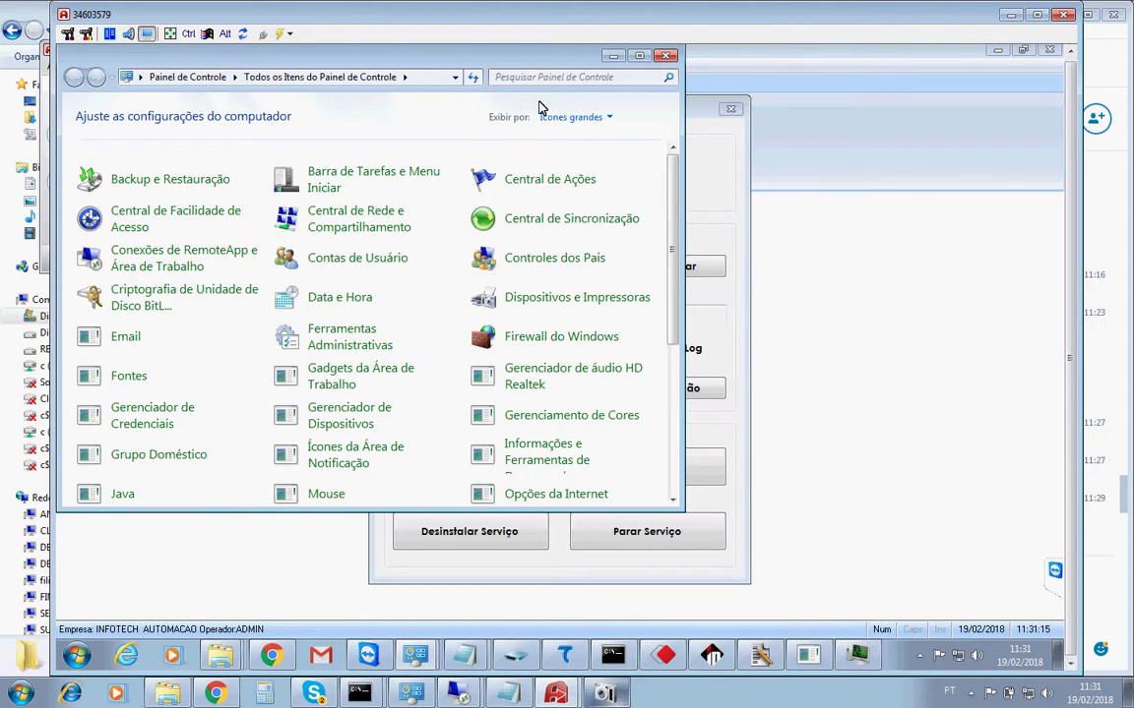
{"action": "left_click", "coordinate": [357, 260]}
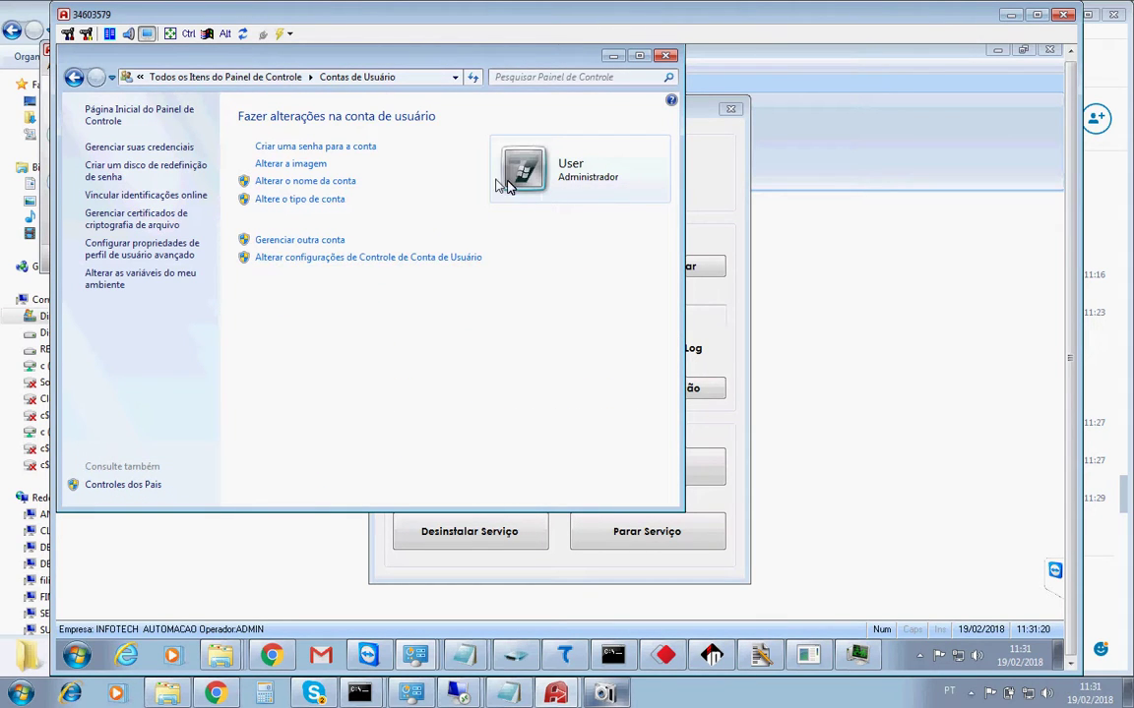
{"action": "left_click", "coordinate": [292, 148]}
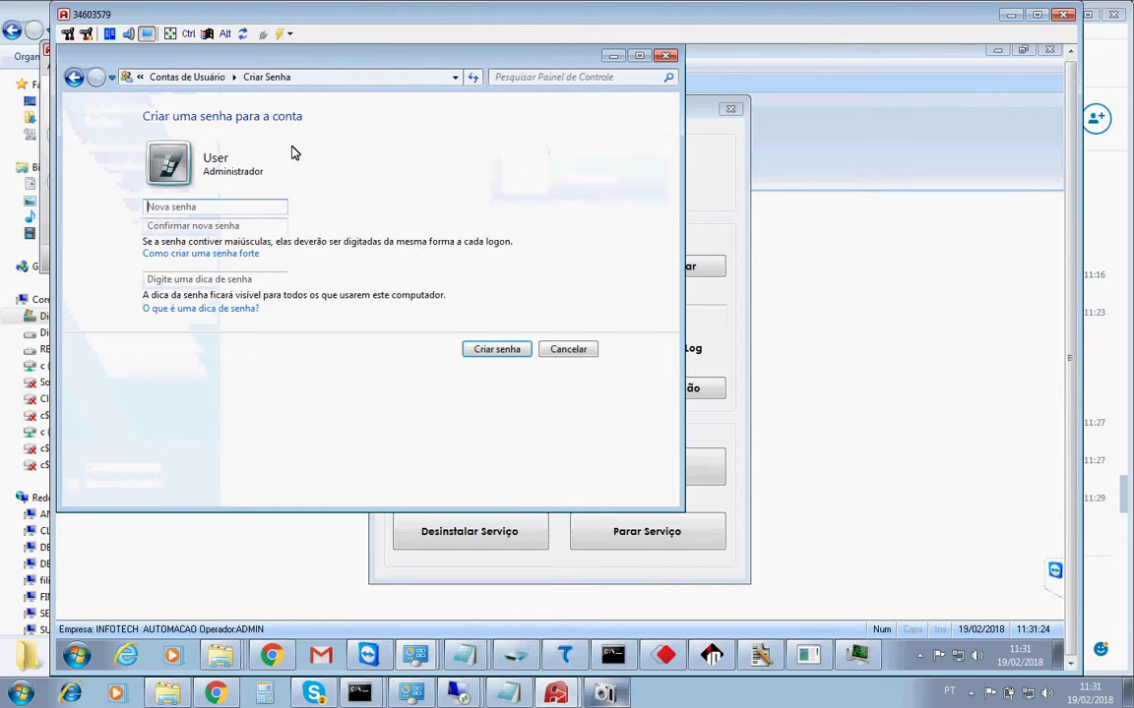
Set and confirm the User account password with a hint, then close User Accounts.
{"action": "left_click", "coordinate": [170, 229]}
{"action": "left_click", "coordinate": [169, 281]}
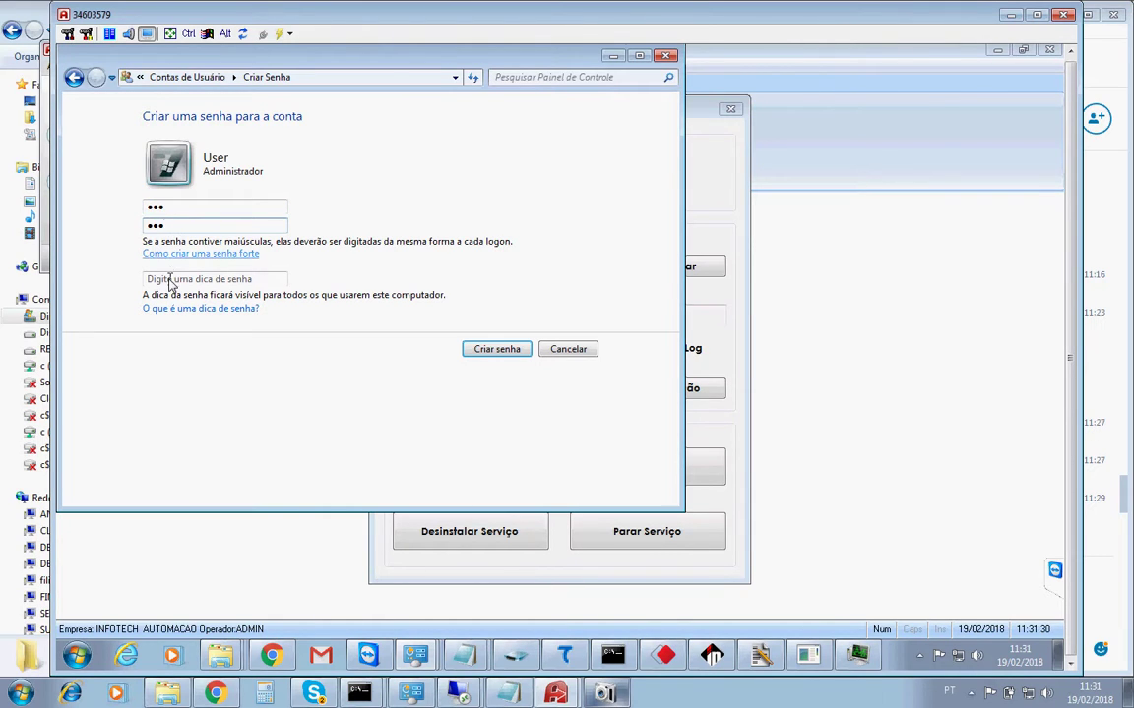
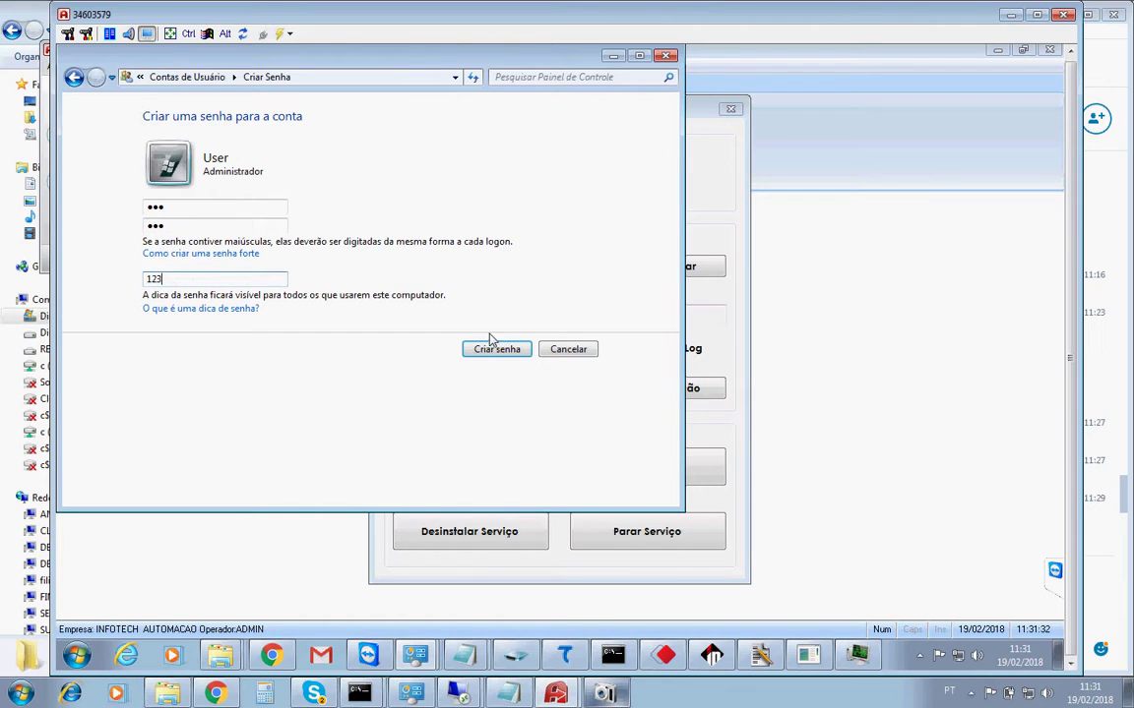
{"action": "left_click", "coordinate": [485, 354]}
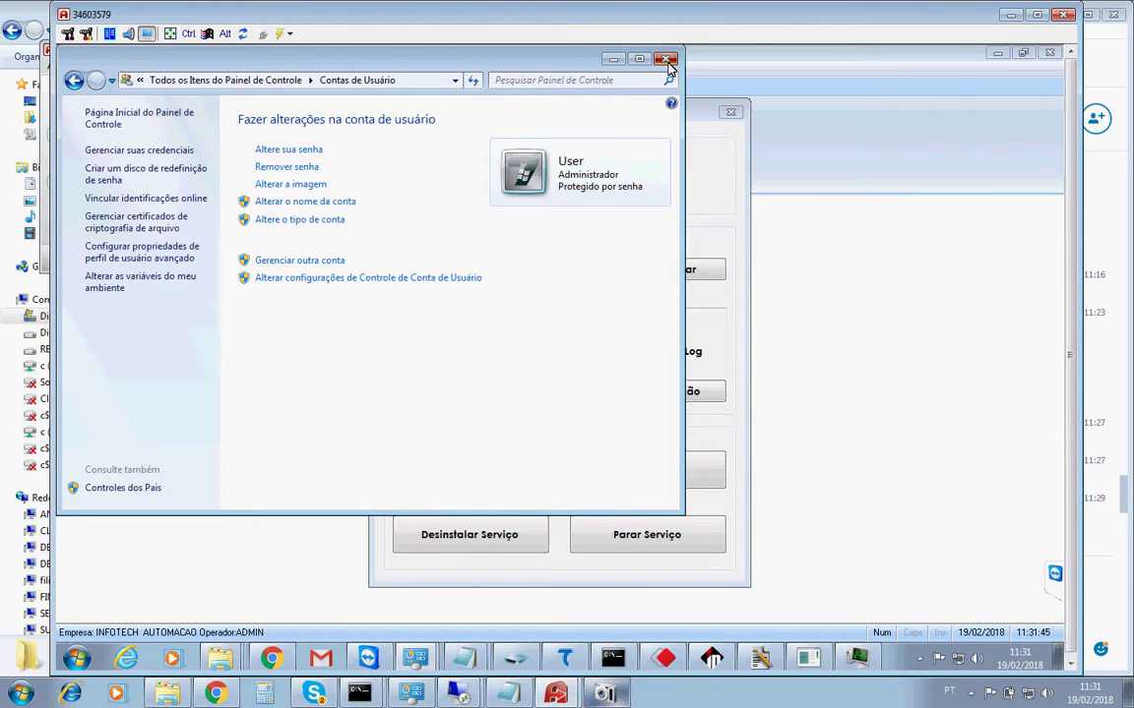
{"action": "left_click", "coordinate": [666, 60]}
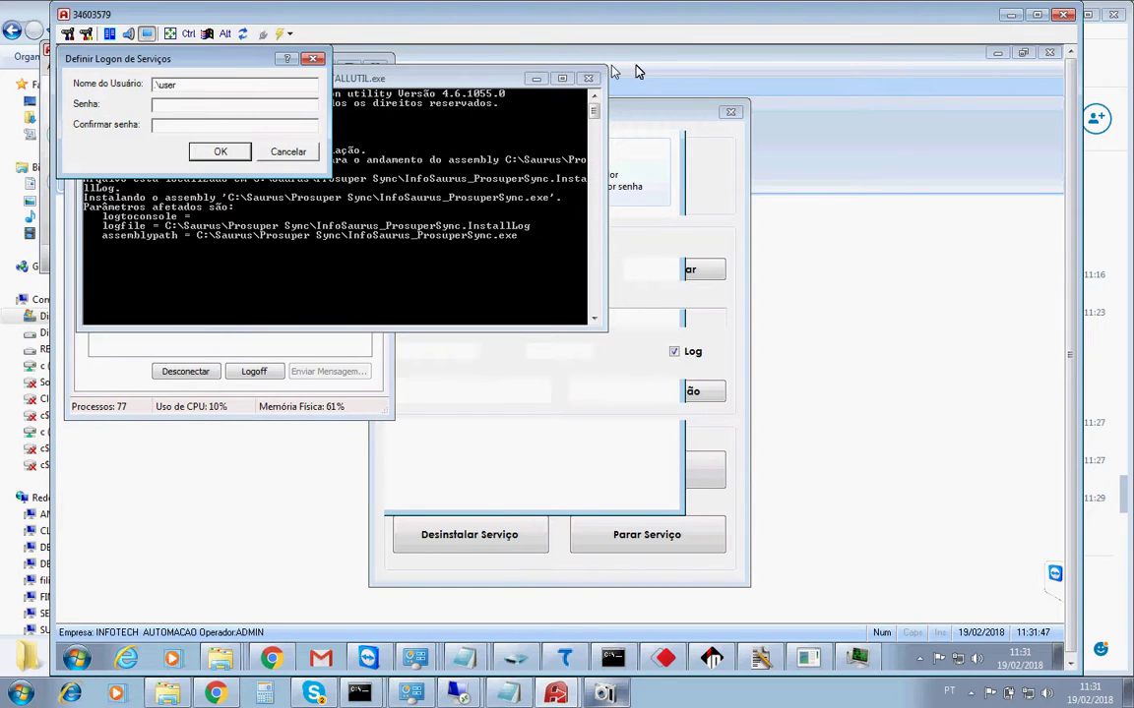
Enter the service logon password, confirm, and dismiss the 'Serviço instalado com sucesso' message.
{"action": "left_click", "coordinate": [175, 104]}
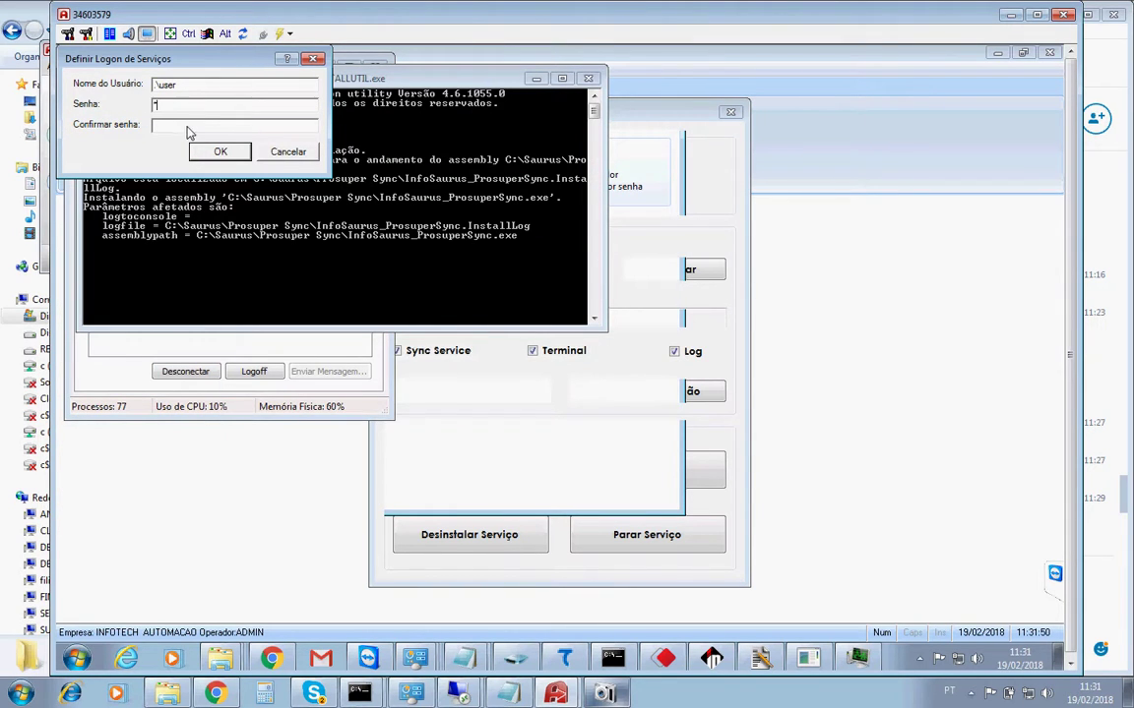
{"action": "type", "text": "••••"}
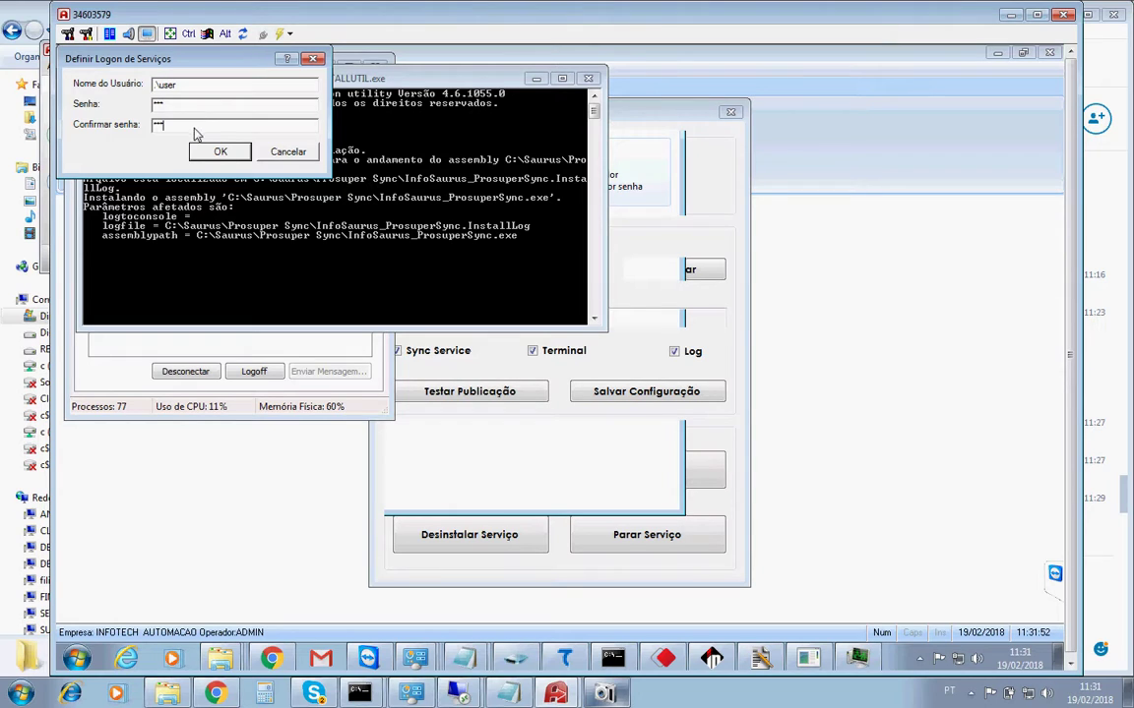
{"action": "left_click", "coordinate": [218, 152]}
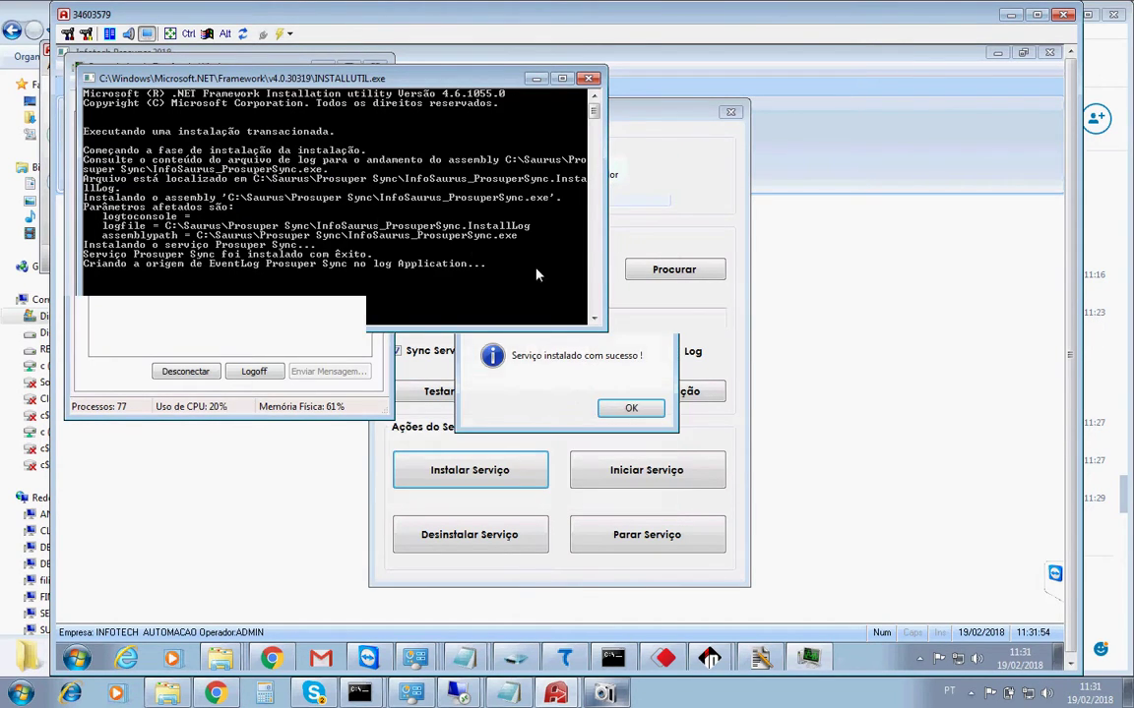
{"action": "left_click", "coordinate": [631, 410]}
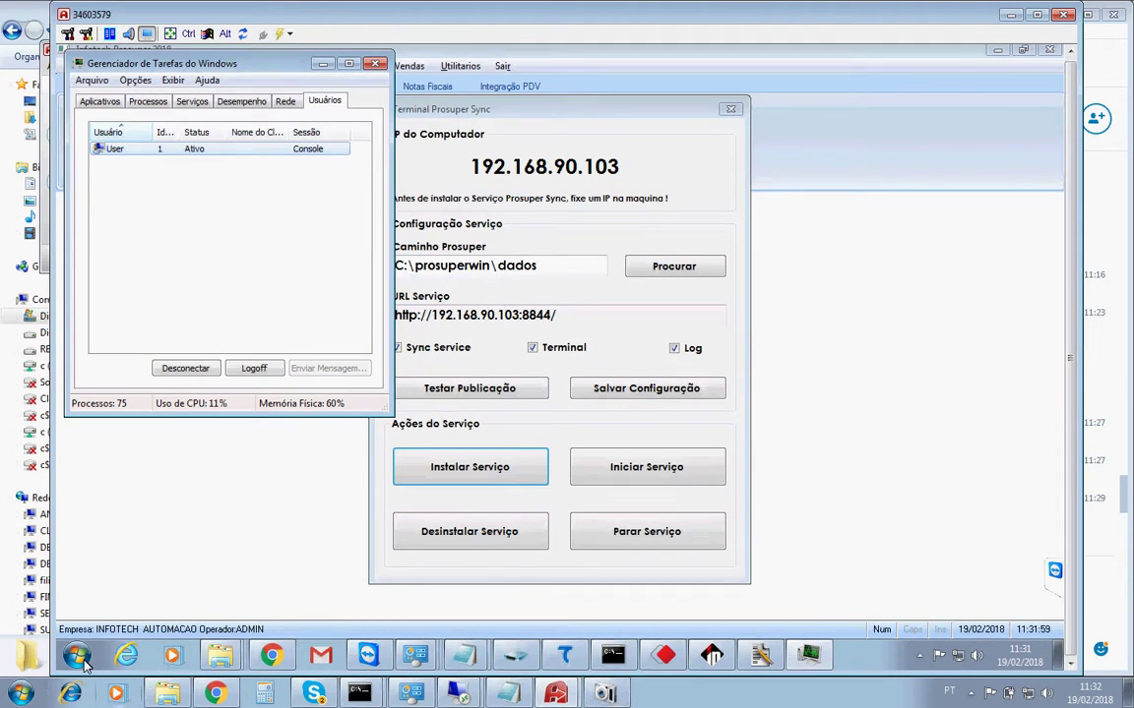
Run services.msc through Executar from the Start search to open the Services console.
{"action": "left_click", "coordinate": [81, 661]}
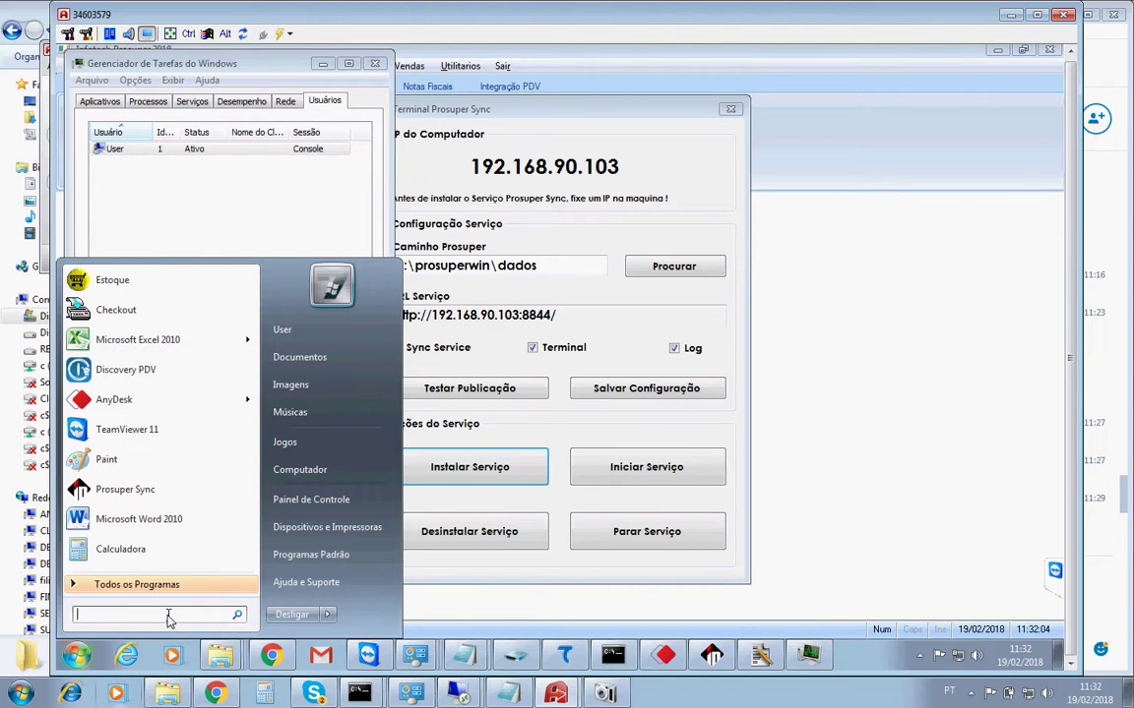
{"action": "key", "text": "super+r"}
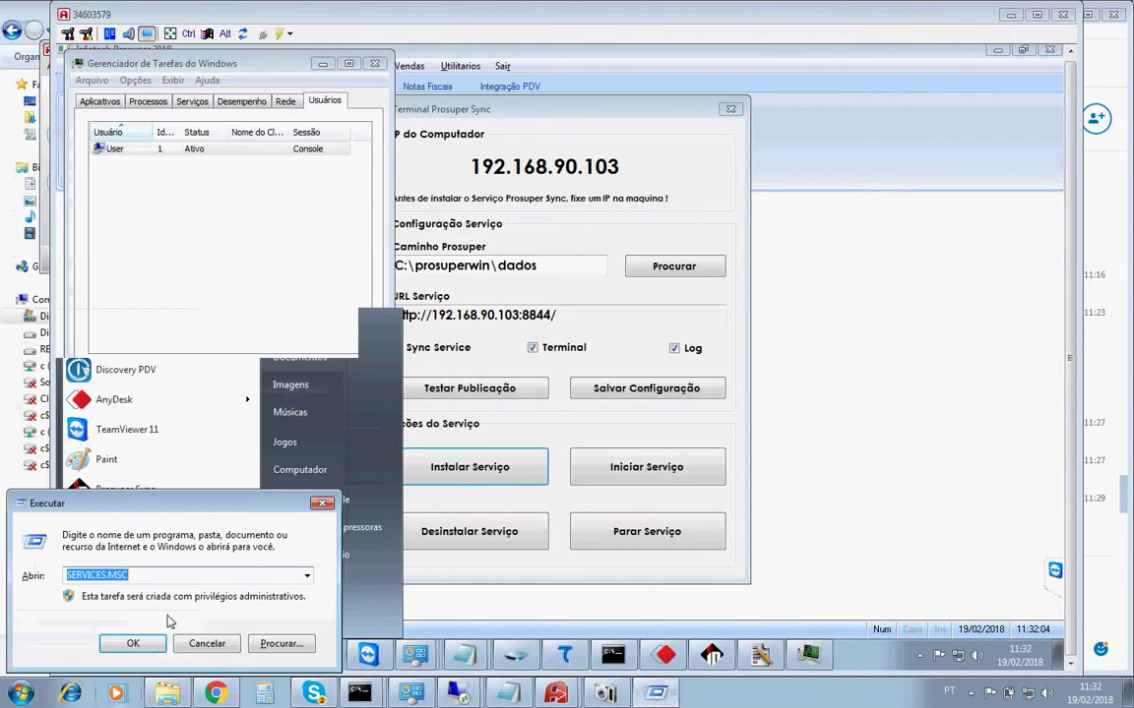
{"action": "left_click", "coordinate": [207, 643]}
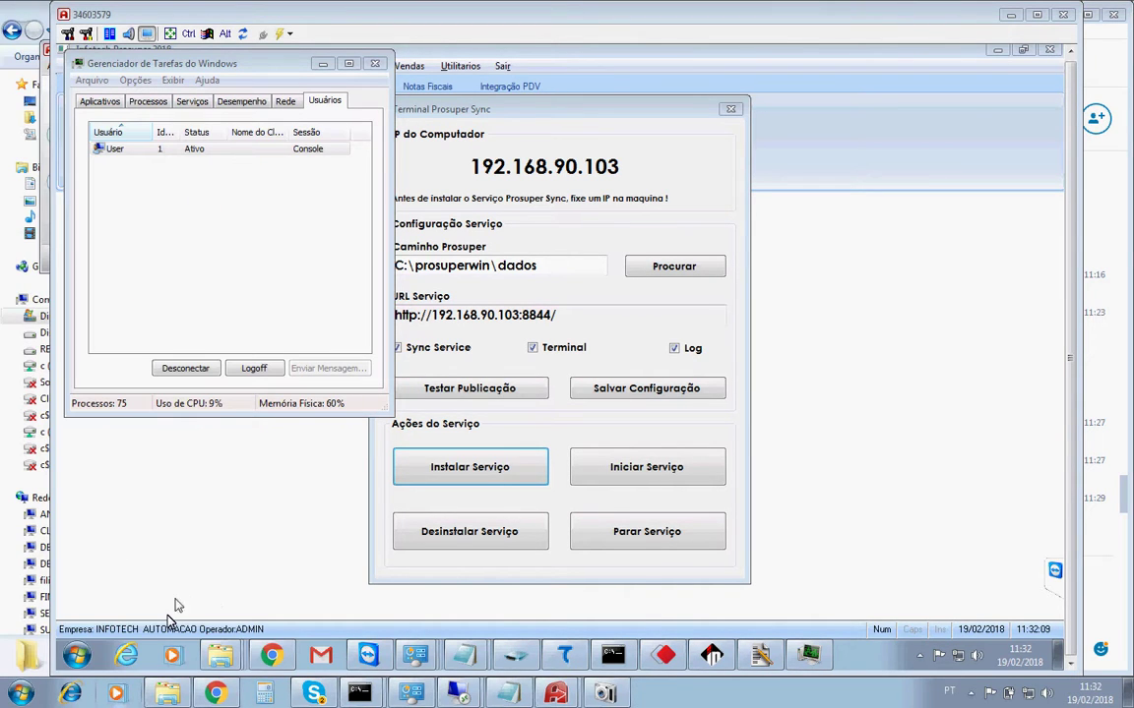
{"action": "left_click", "coordinate": [79, 655]}
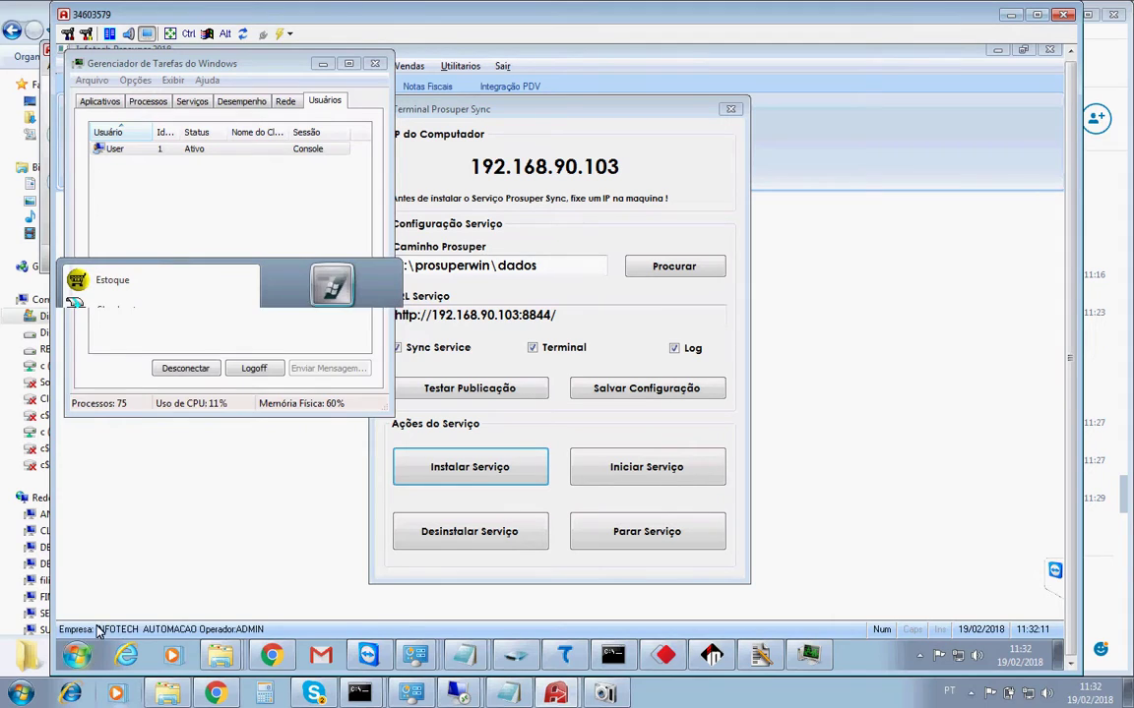
{"action": "type", "text": "exe"}
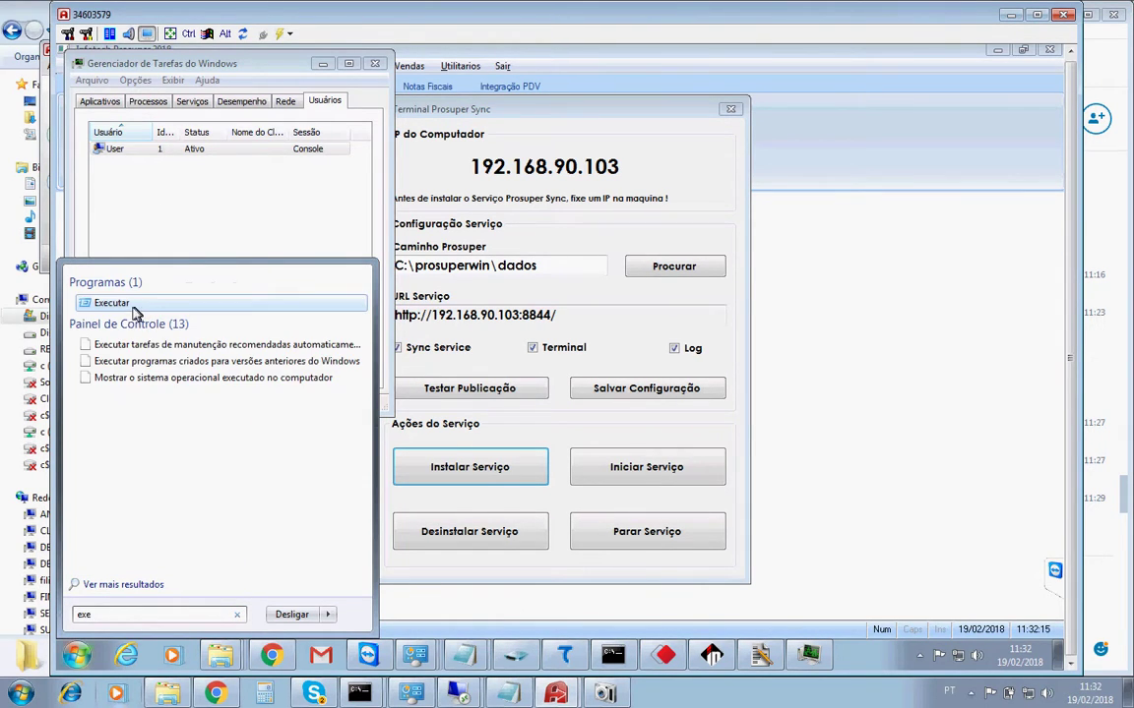
{"action": "left_click", "coordinate": [124, 308]}
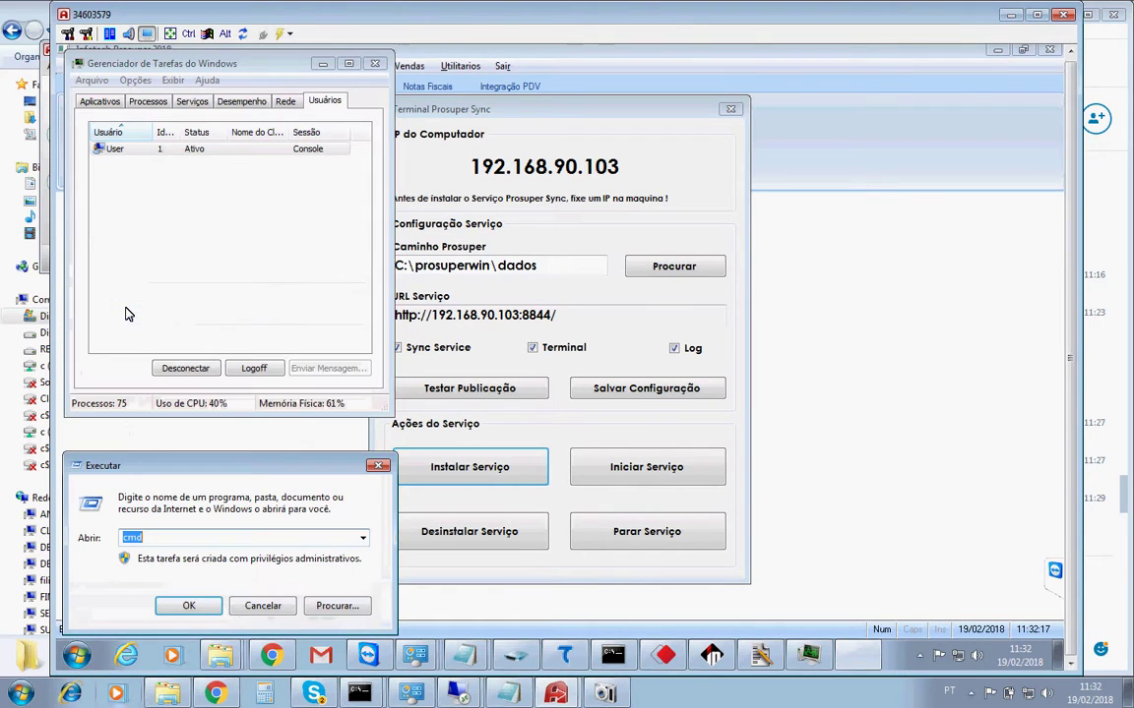
{"action": "type", "text": "services.msc"}
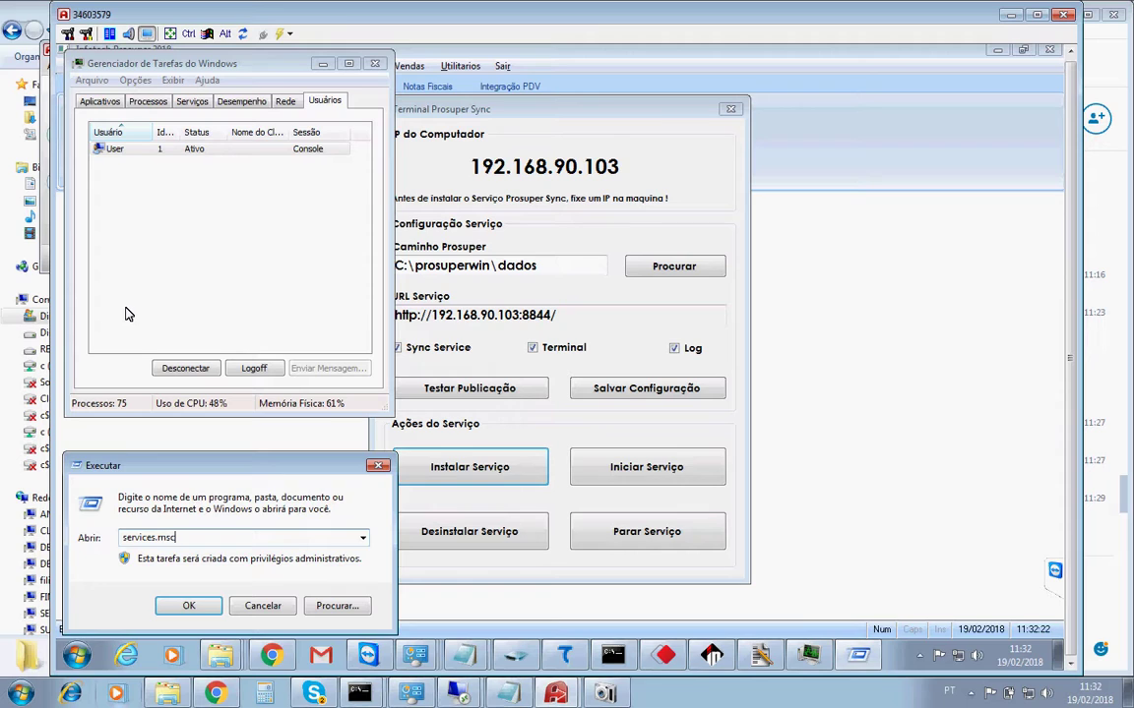
{"action": "key", "text": "Return"}
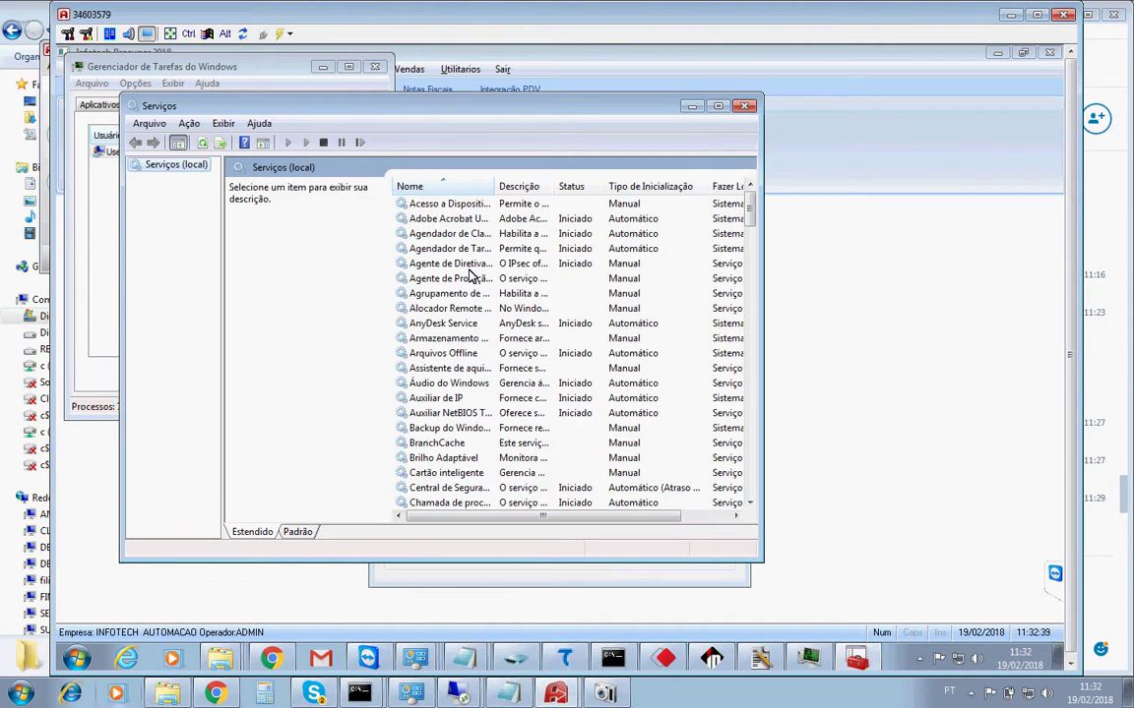
Find Prosuper Sync in the services list and start it with Iniciar.
{"action": "left_click", "coordinate": [470, 268]}
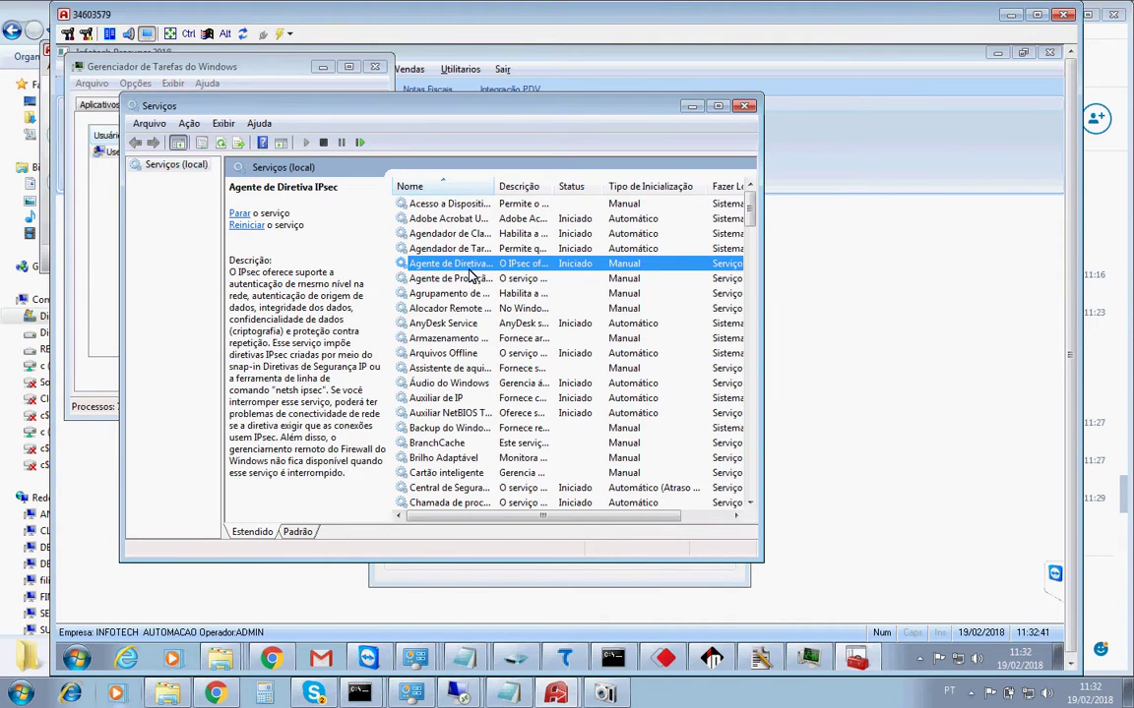
{"action": "type", "text": "pros"}
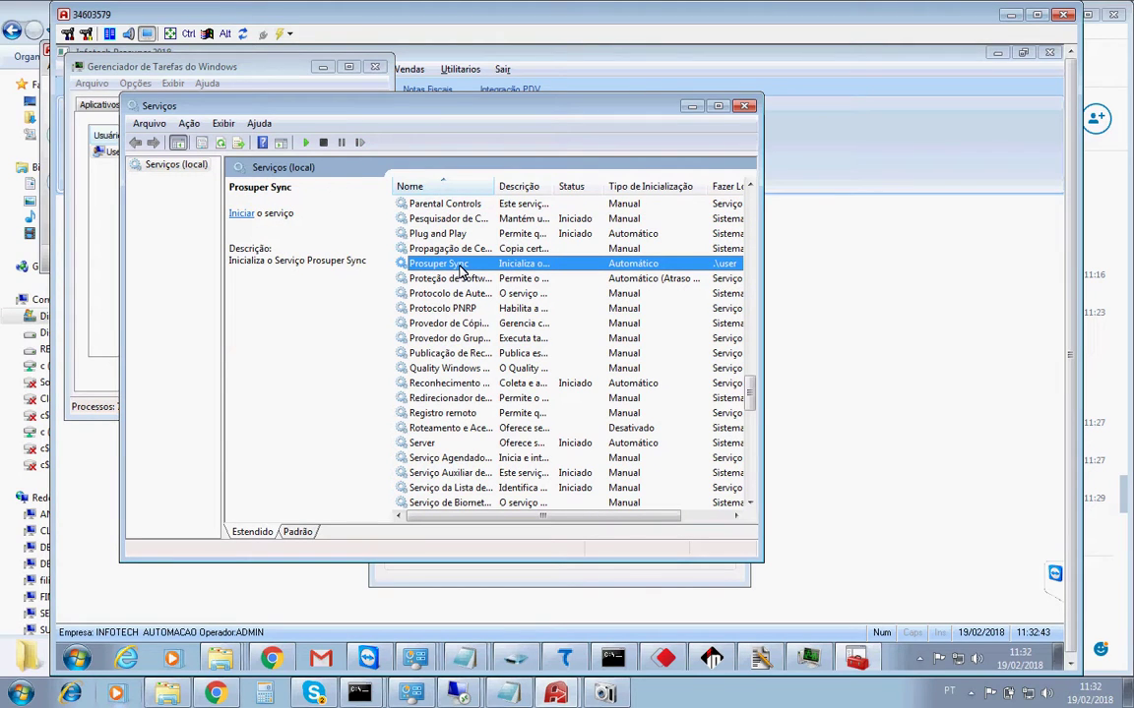
{"action": "key", "text": "Up"}
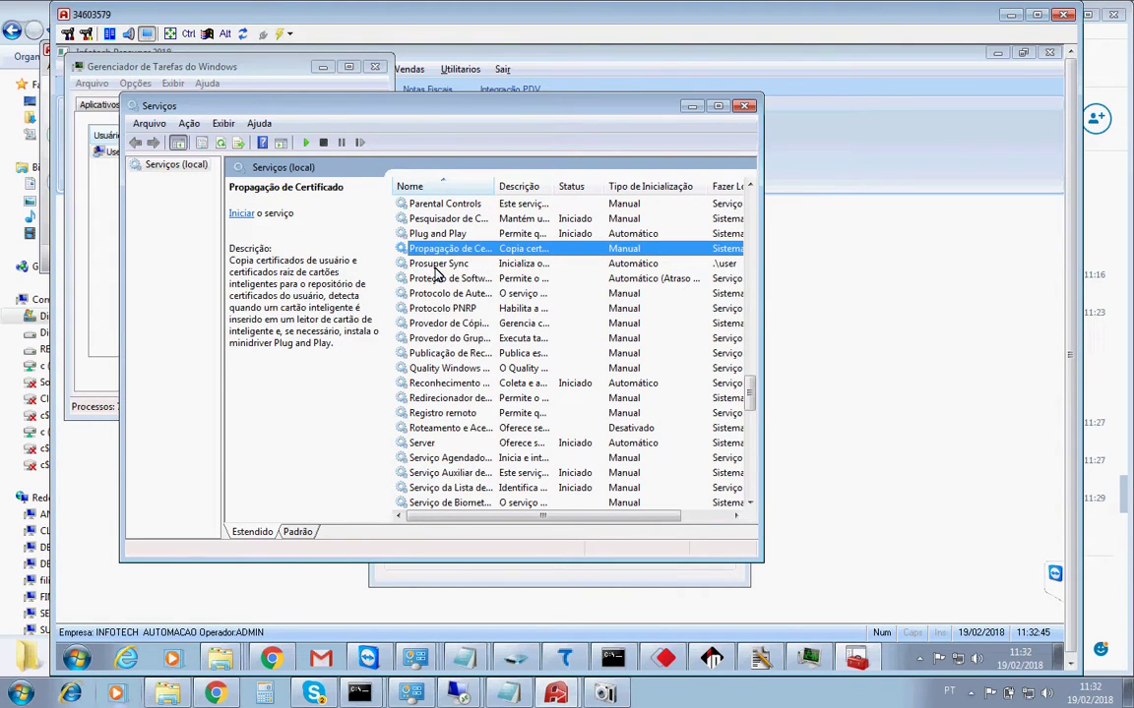
{"action": "left_click", "coordinate": [436, 266]}
{"action": "right_click", "coordinate": [438, 268]}
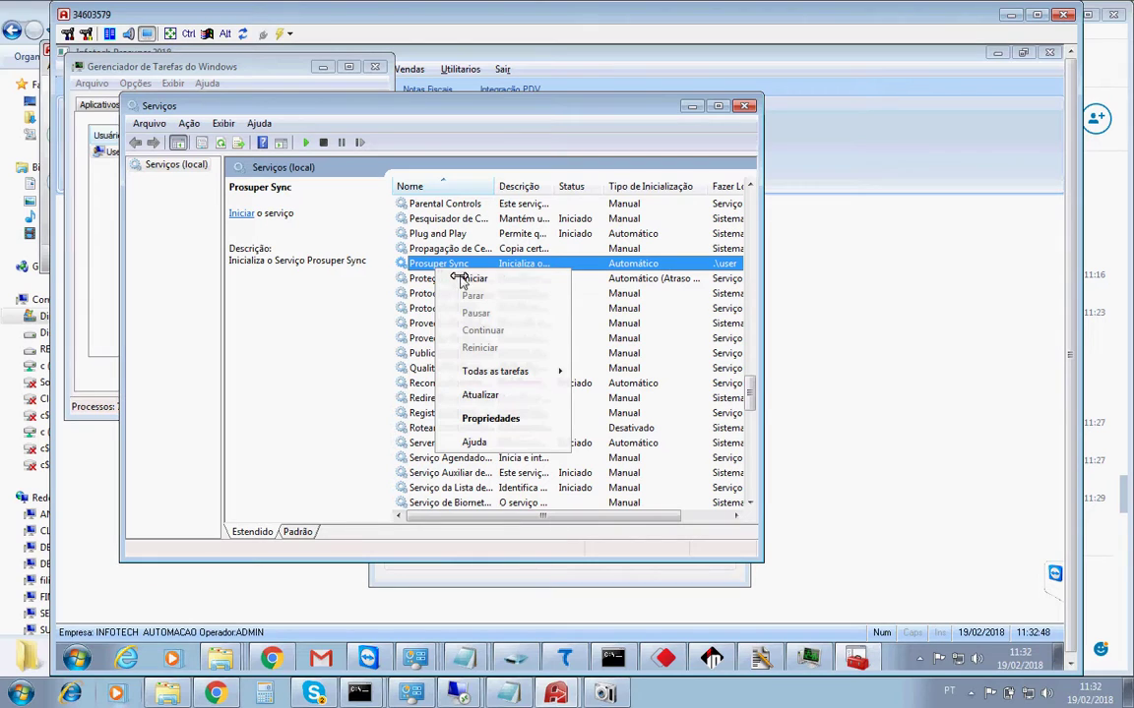
{"action": "left_click", "coordinate": [476, 283]}
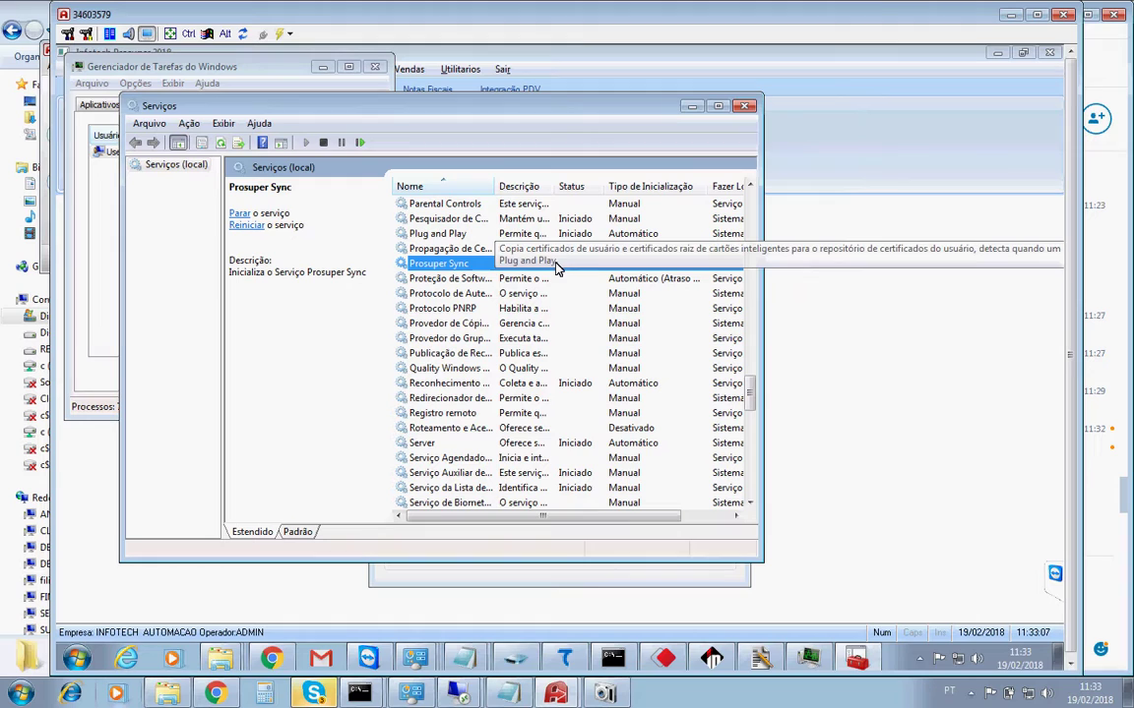
{"action": "left_click", "coordinate": [219, 655]}
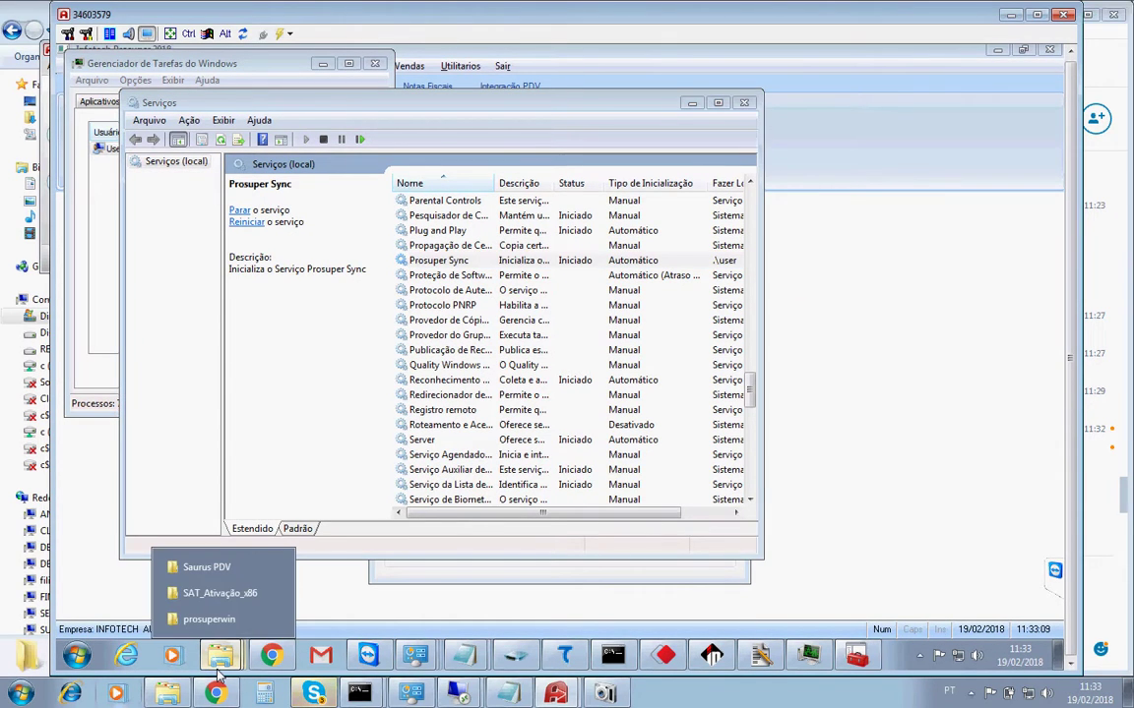
Open the 20180219TerminalServer log from C:\Saurus\Prosuper Sync\log in Notepad.
{"action": "left_click", "coordinate": [218, 578]}
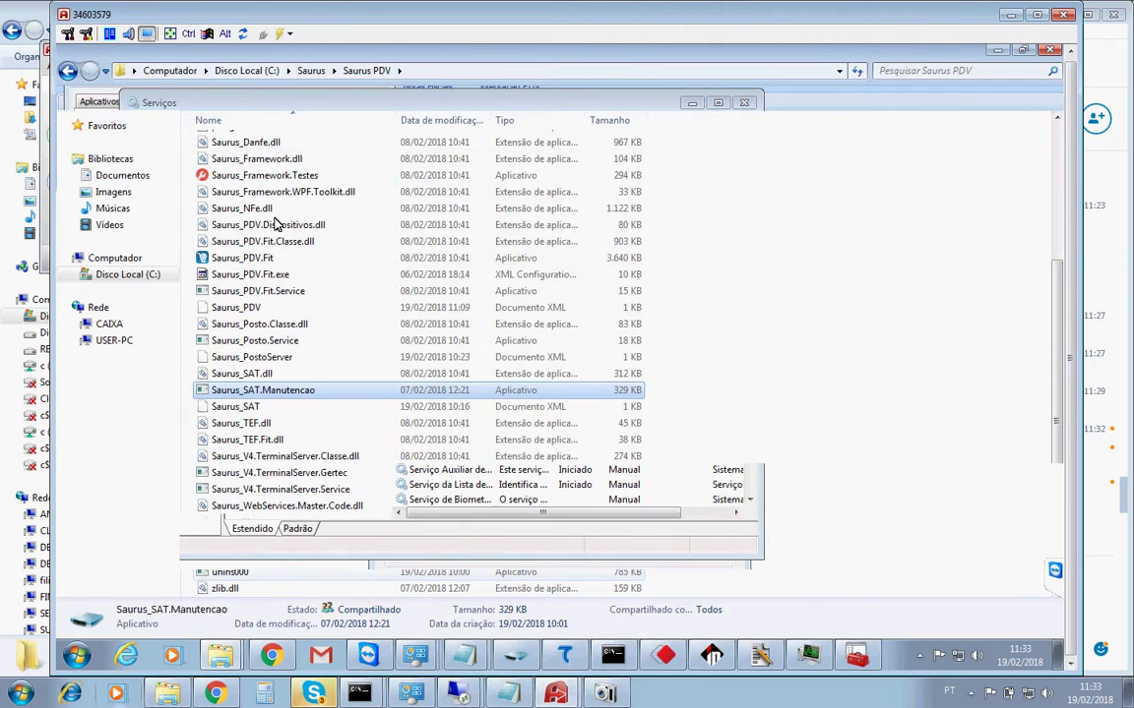
{"action": "left_click", "coordinate": [312, 75]}
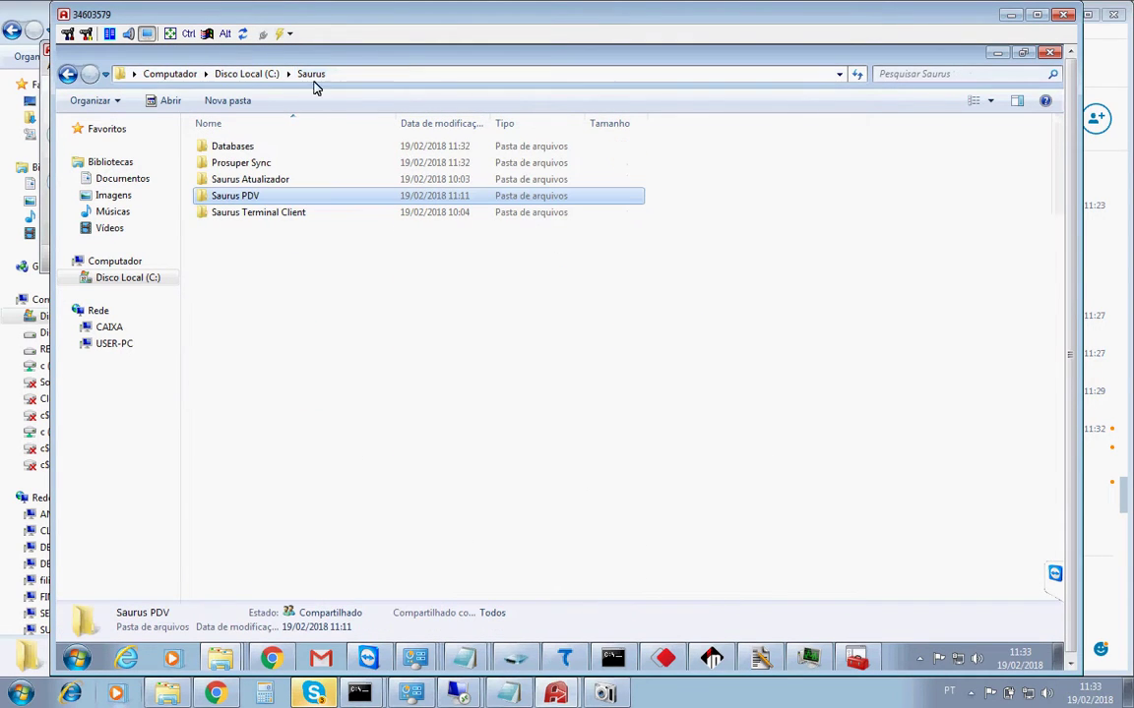
{"action": "double_click", "coordinate": [245, 168]}
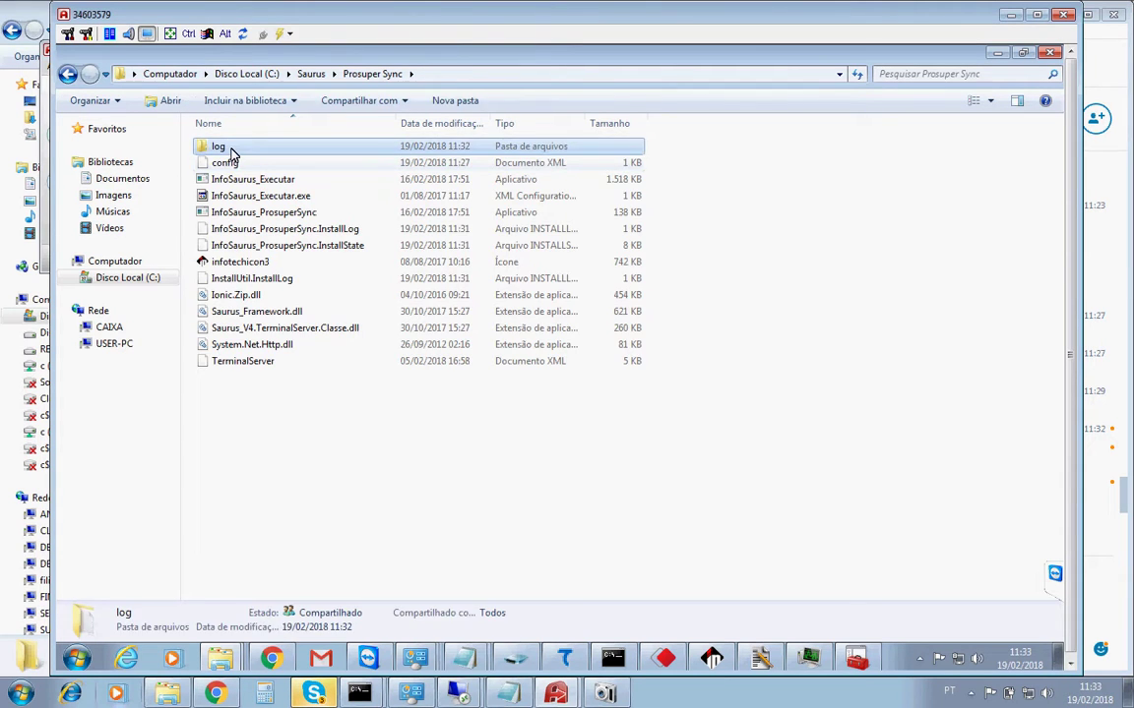
{"action": "double_click", "coordinate": [227, 150]}
{"action": "left_click", "coordinate": [253, 154]}
{"action": "double_click", "coordinate": [251, 150]}
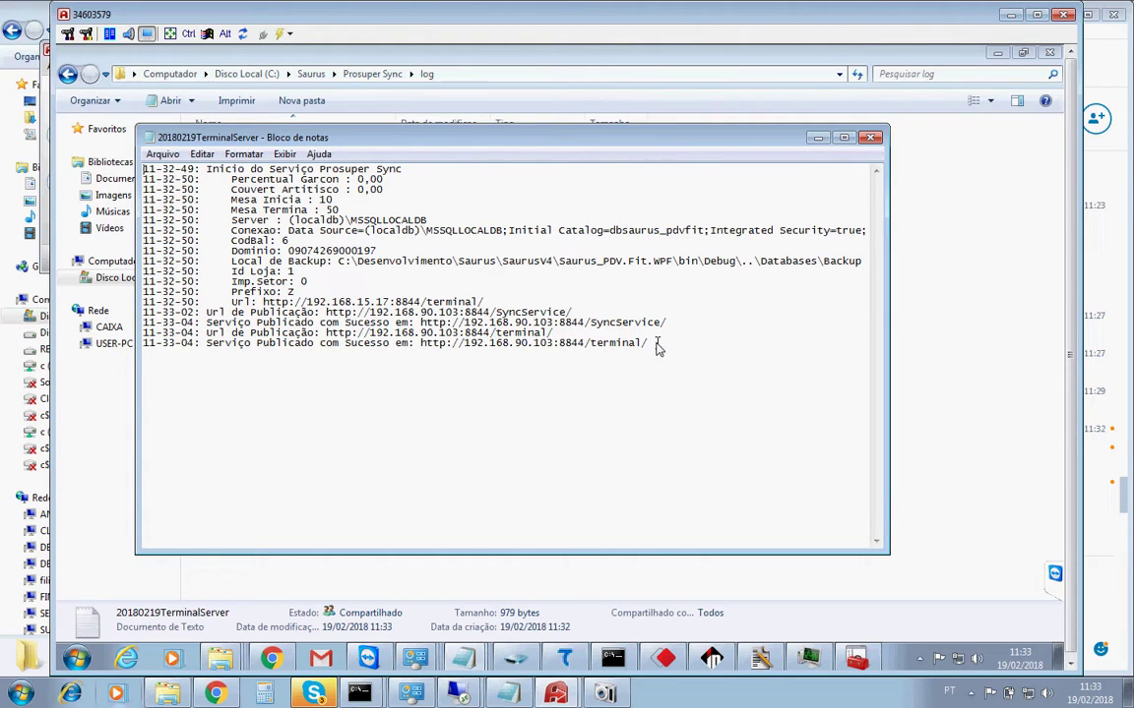
{"action": "left_click", "coordinate": [715, 657]}
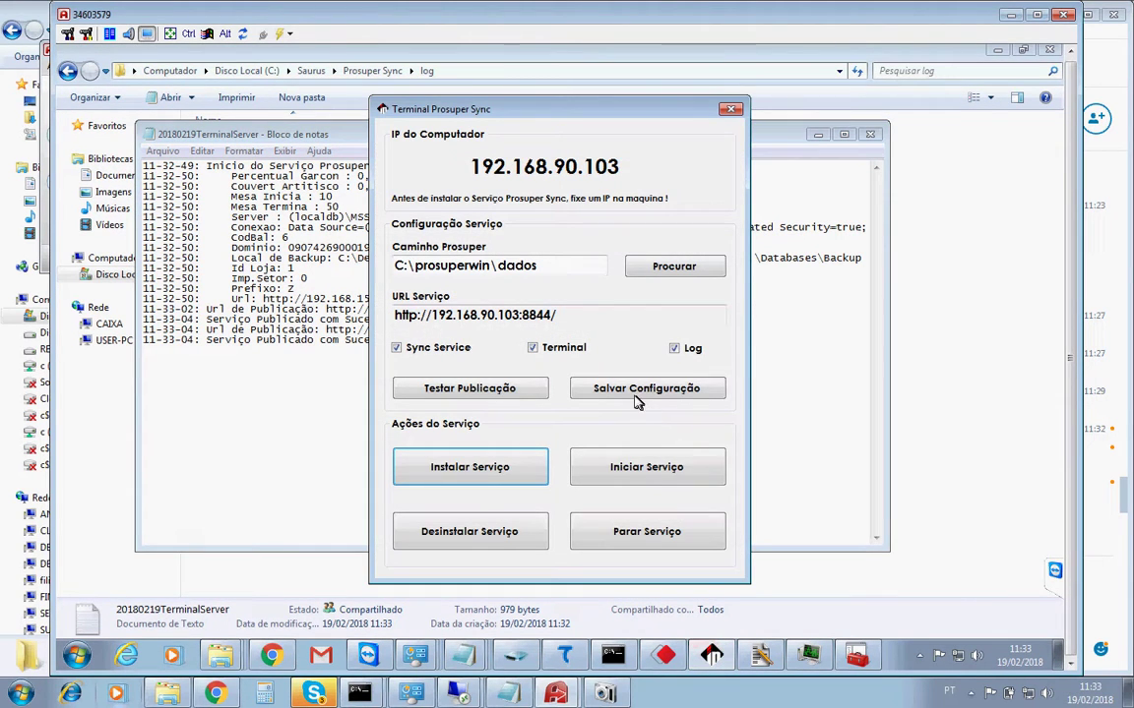
Test the sync service publication, then close the test pages and the Notepad log.
{"action": "left_click", "coordinate": [519, 397]}
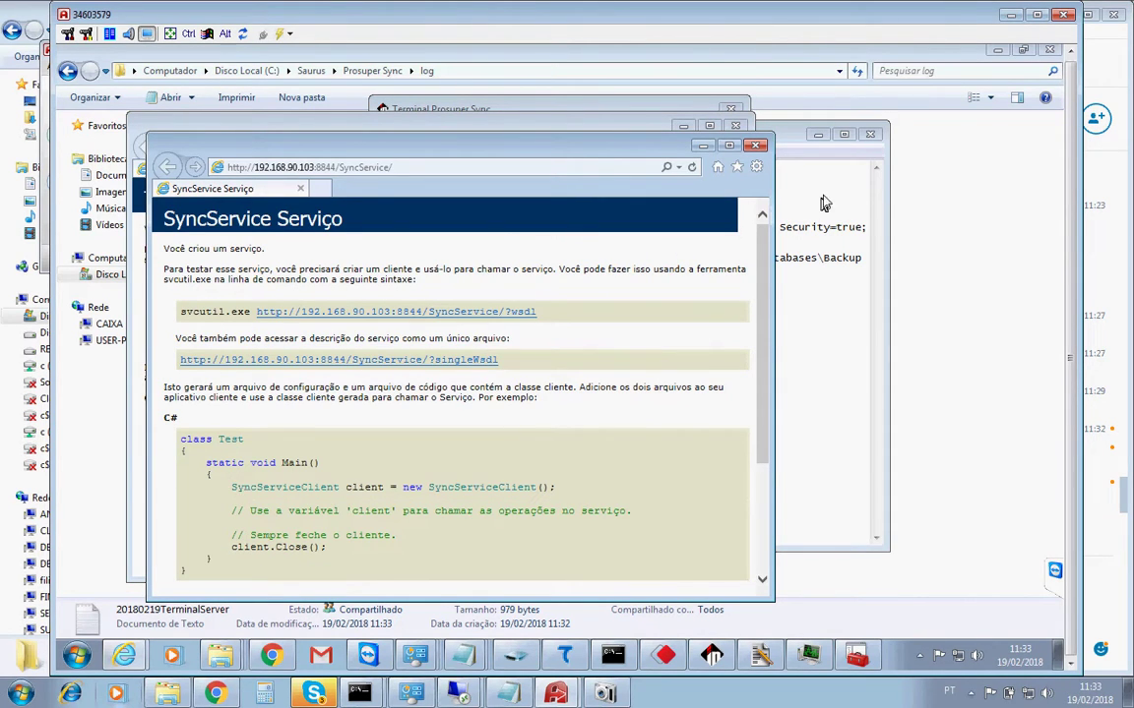
{"action": "left_click", "coordinate": [755, 146]}
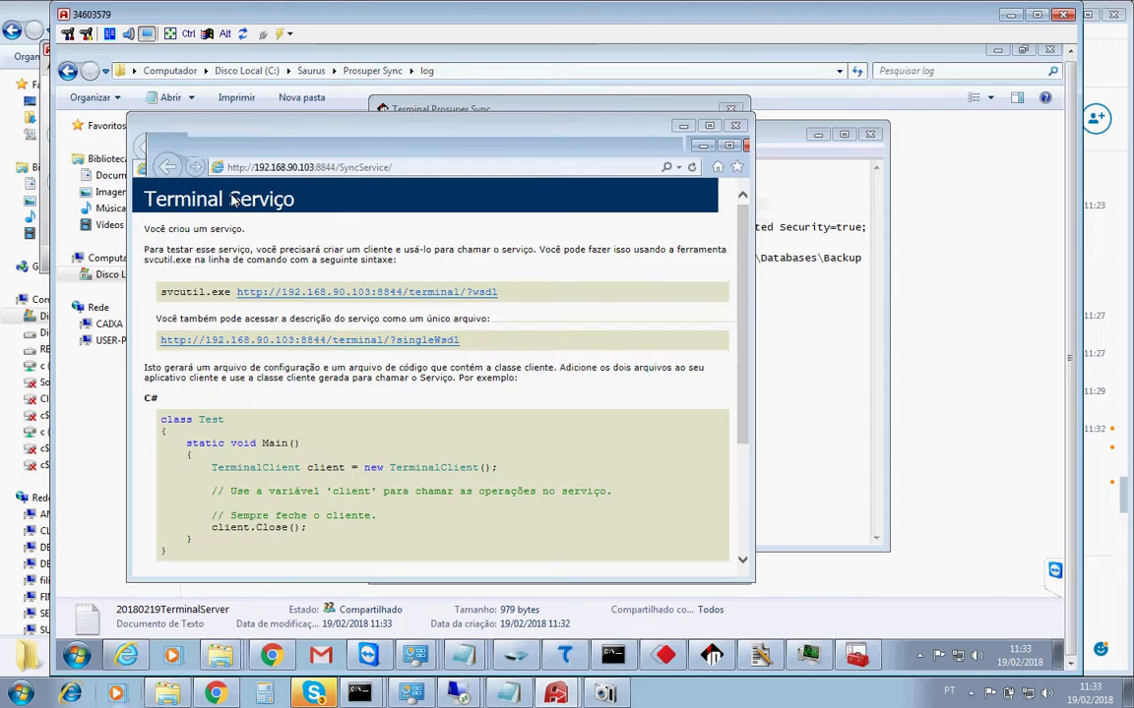
{"action": "left_click", "coordinate": [740, 130]}
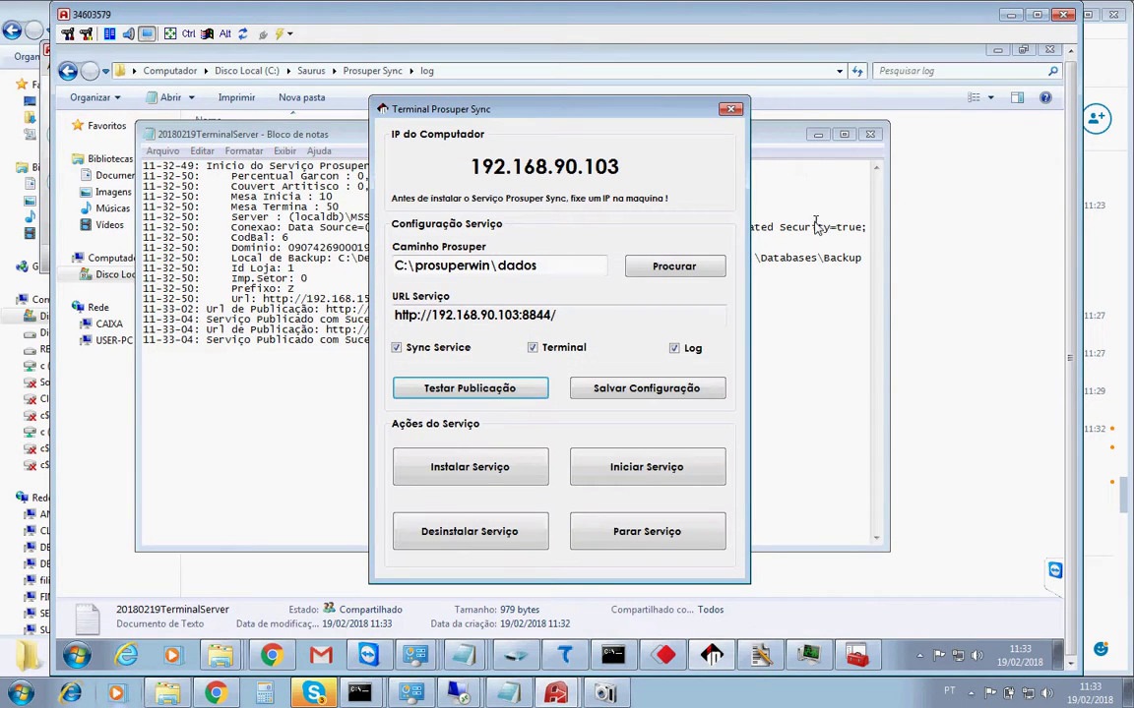
{"action": "left_click", "coordinate": [777, 134]}
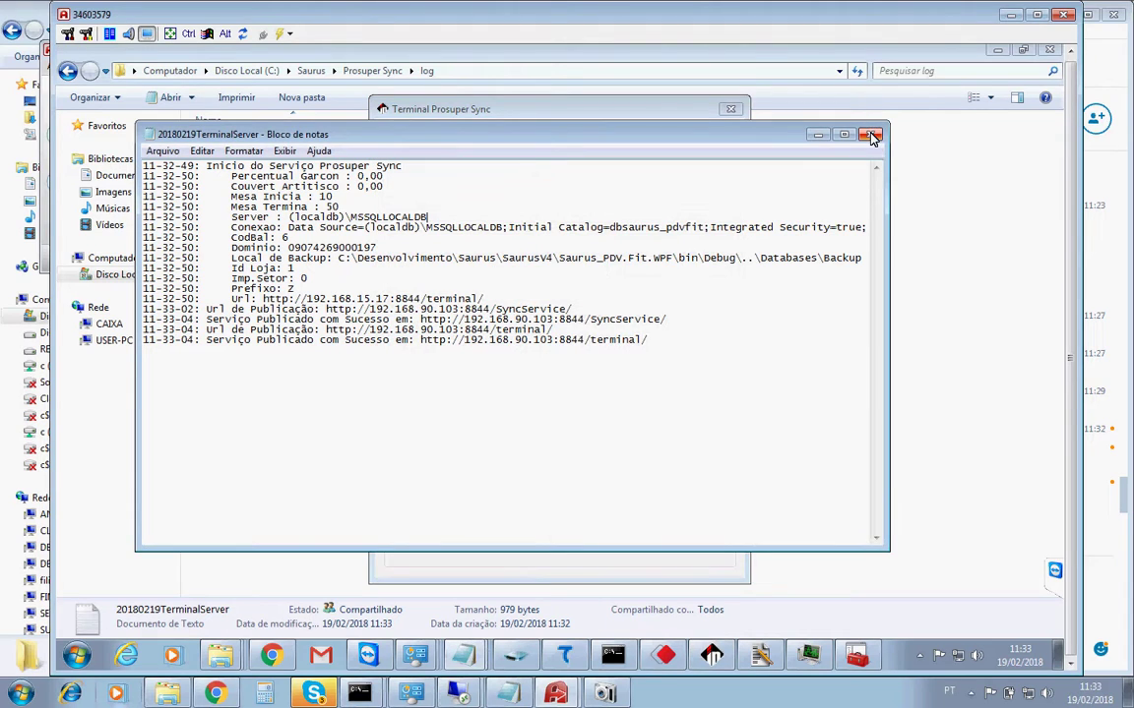
{"action": "left_click", "coordinate": [816, 135]}
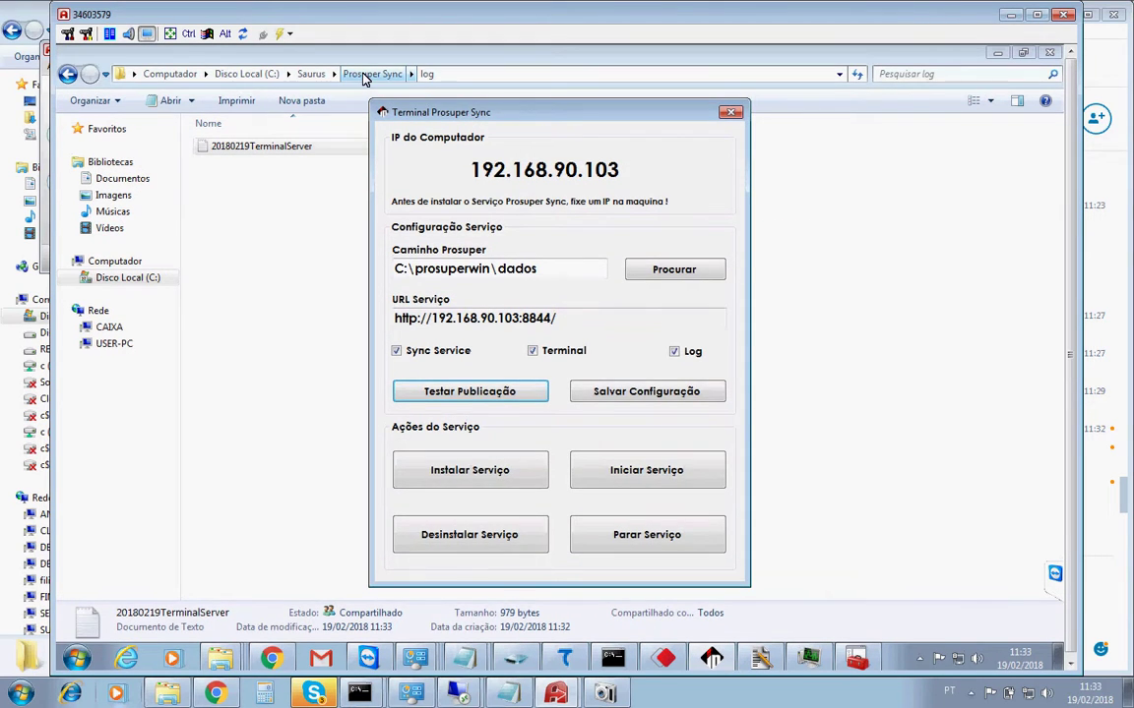
Look inside C:\Saurus\Databases, then open the Prosuper Sync folder.
{"action": "left_click", "coordinate": [366, 75]}
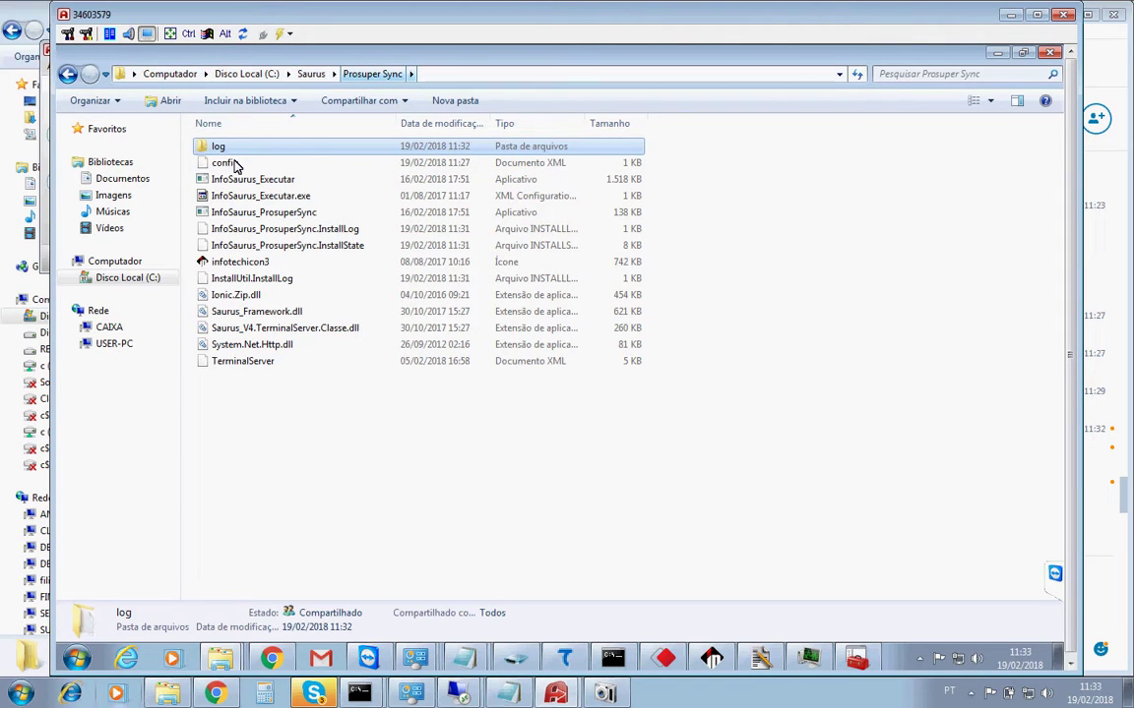
{"action": "left_click", "coordinate": [310, 75]}
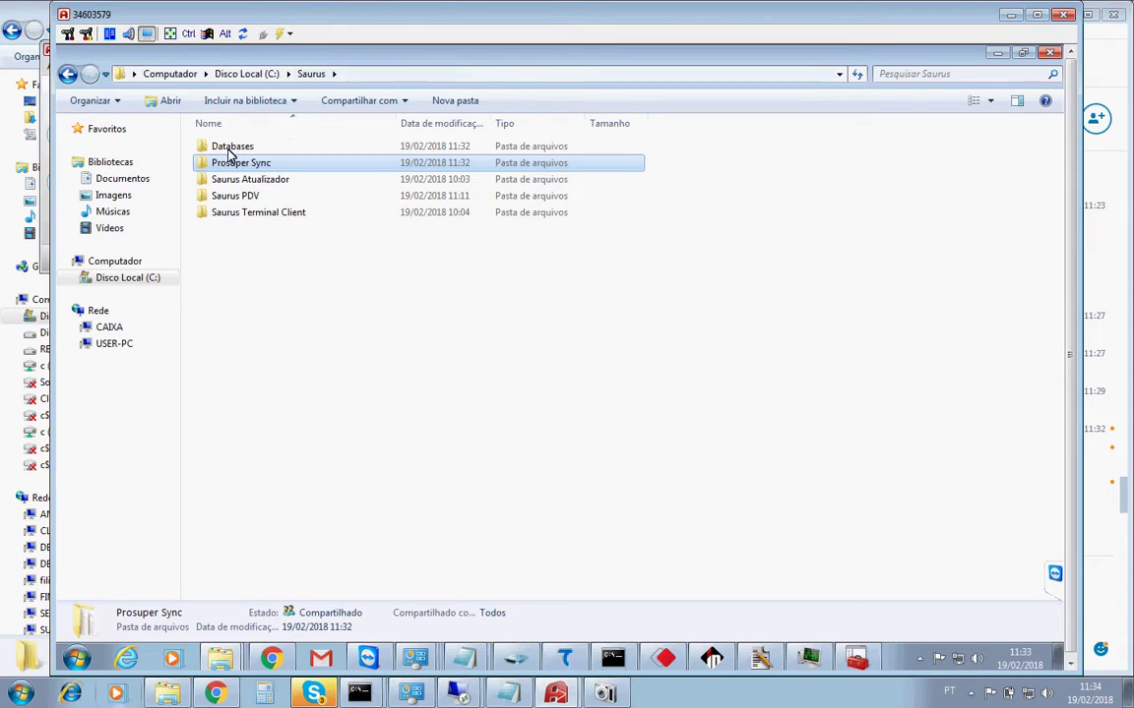
{"action": "double_click", "coordinate": [233, 150]}
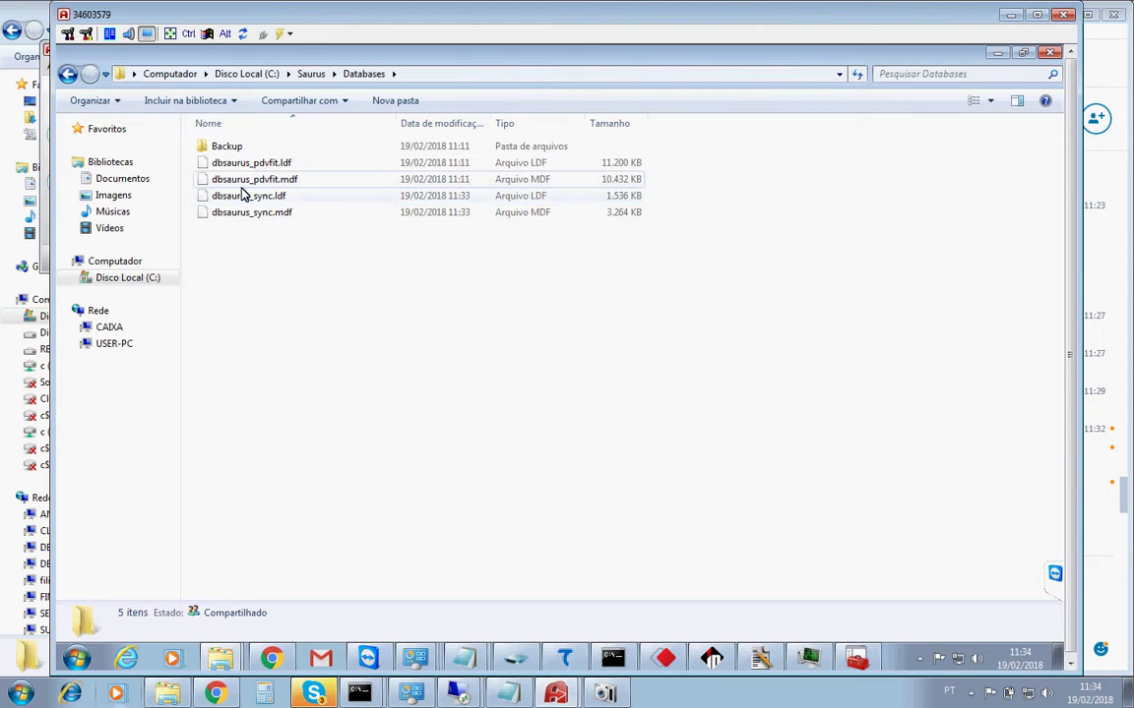
{"action": "left_click", "coordinate": [356, 76]}
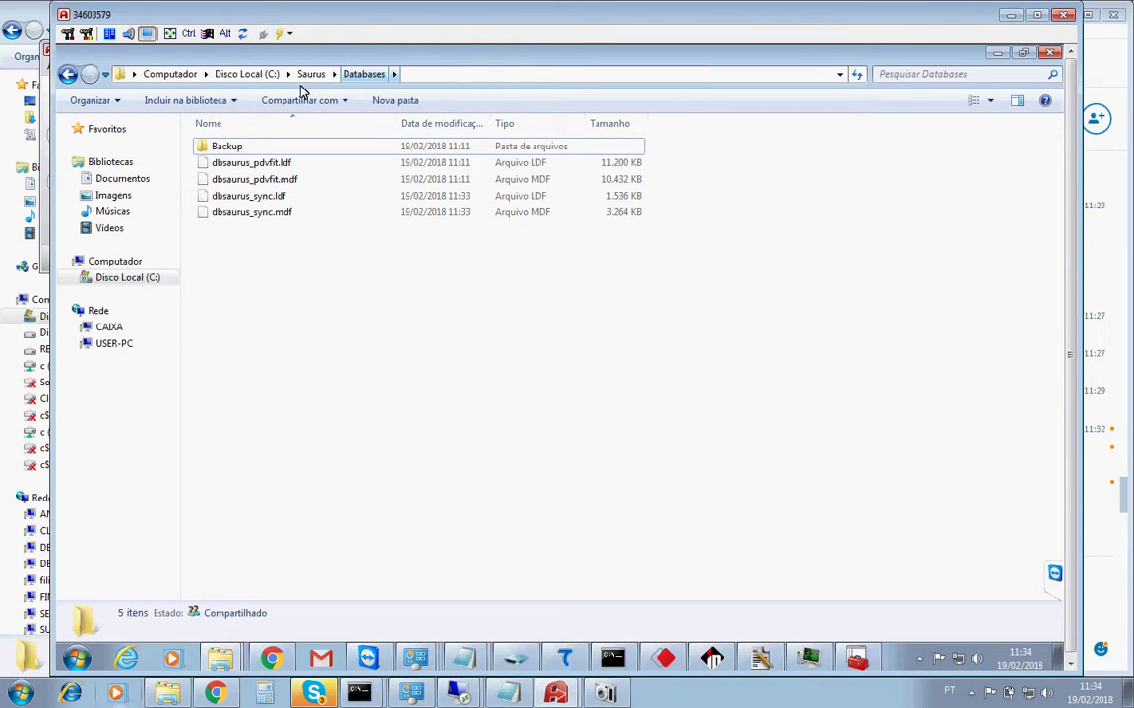
{"action": "left_click", "coordinate": [307, 75]}
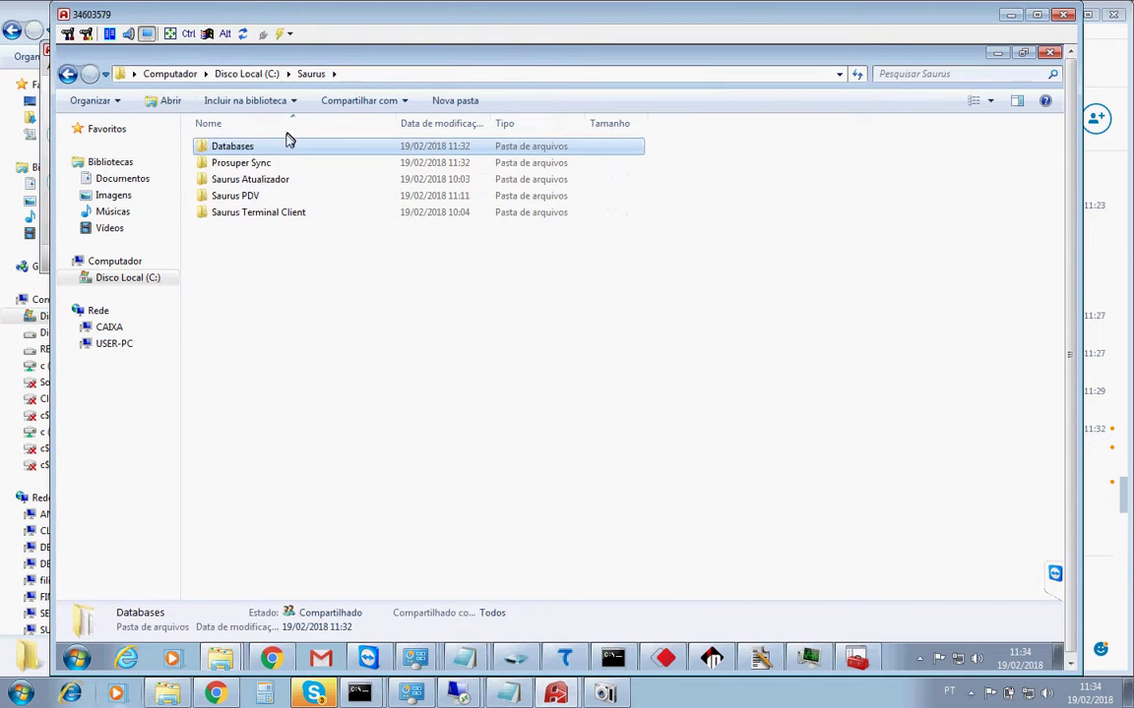
{"action": "double_click", "coordinate": [242, 165]}
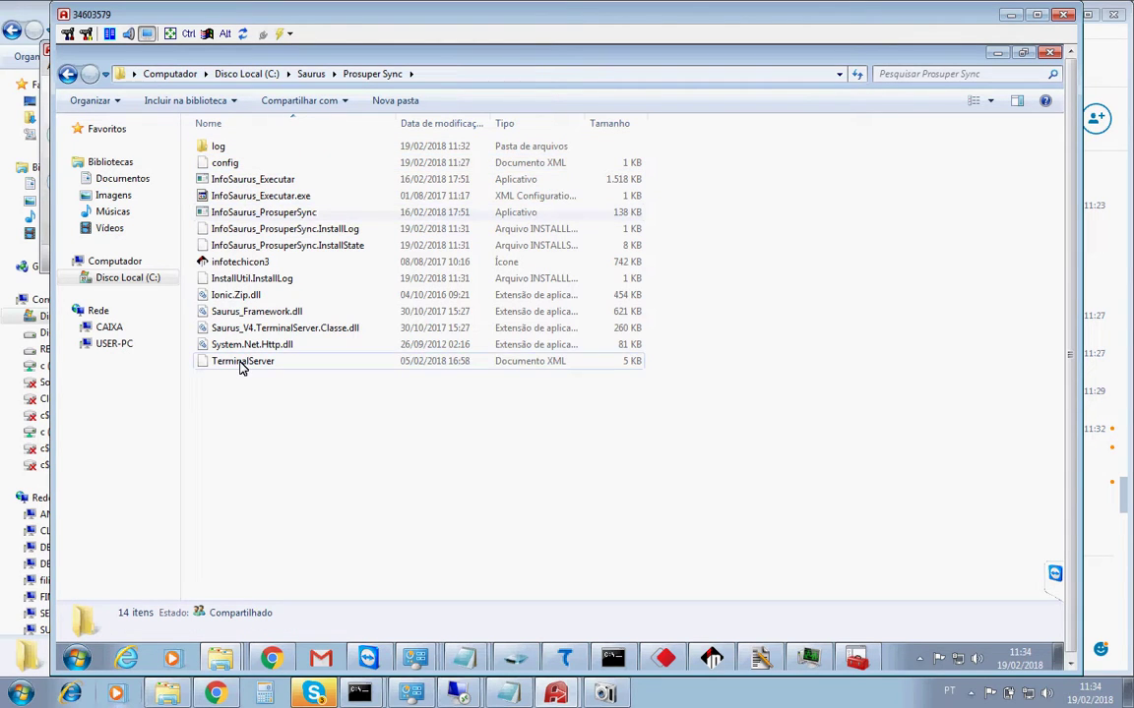
Open the TerminalServer file in Notepad via Abrir com > Bloco de notas.
{"action": "right_click", "coordinate": [240, 362]}
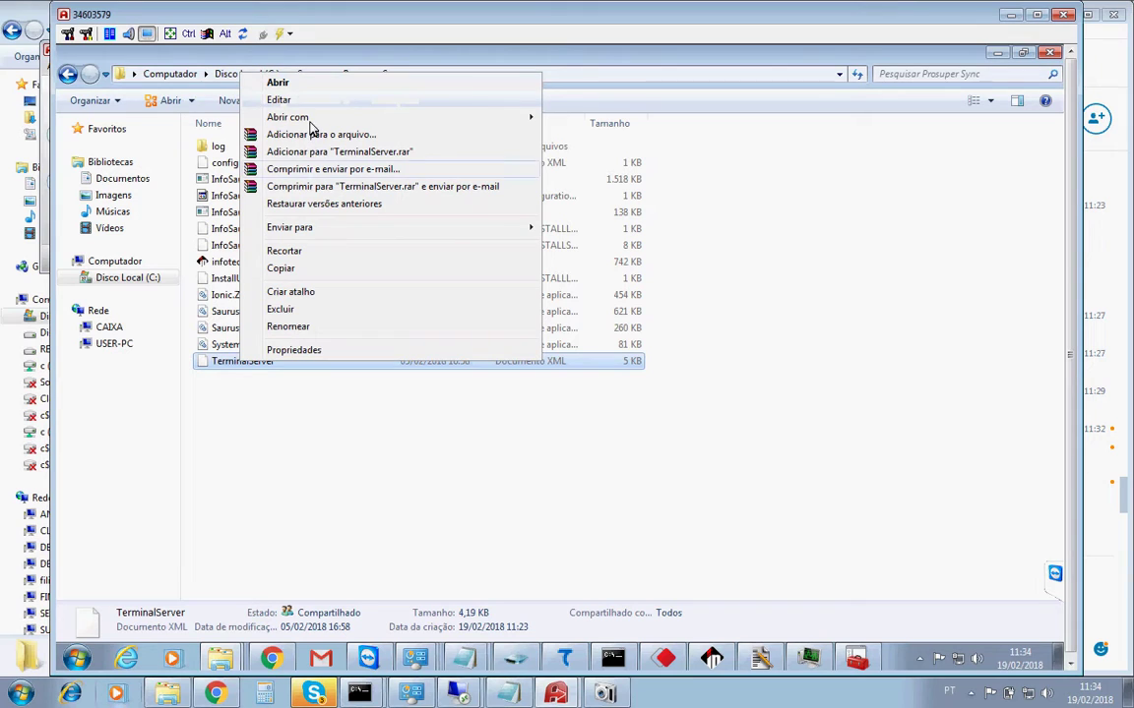
{"action": "mouse_move", "coordinate": [514, 118]}
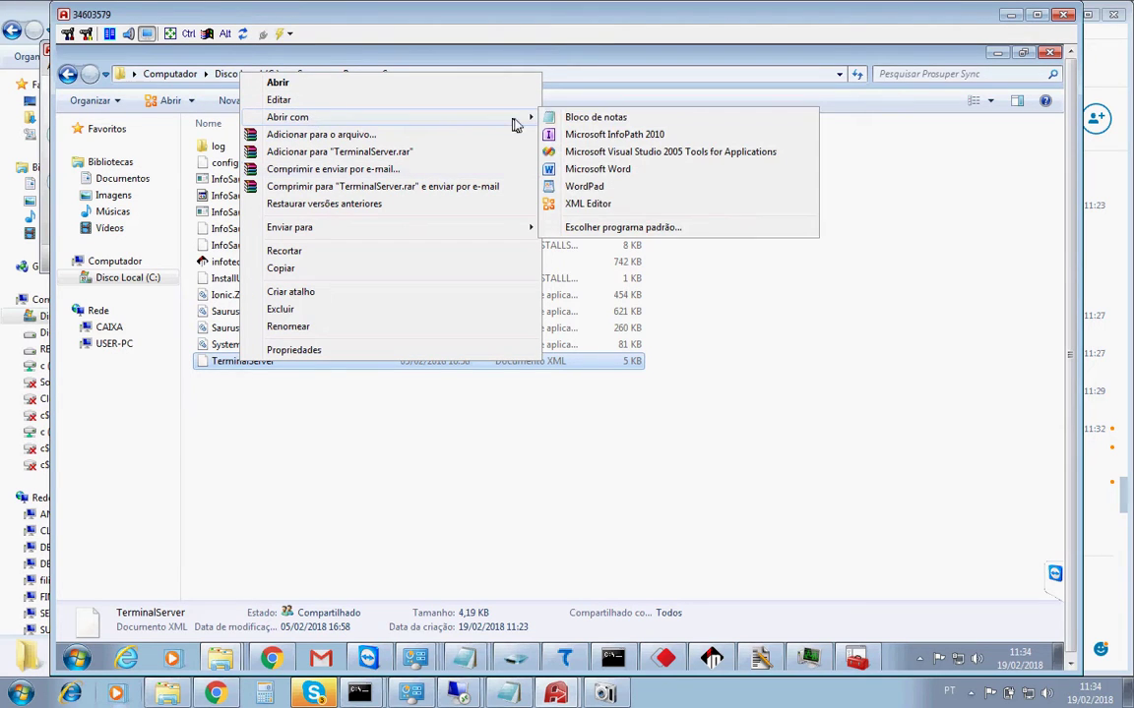
{"action": "left_click", "coordinate": [610, 120]}
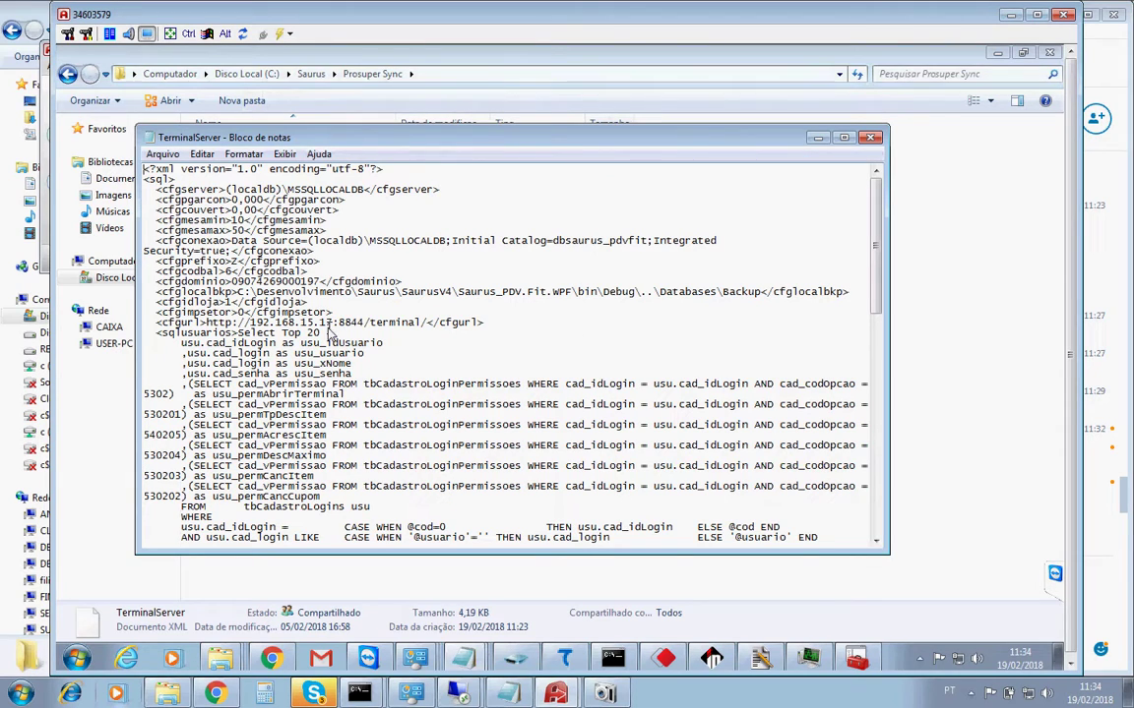
Change the cfgurl IP to 192.168.90.103 in TerminalServer.
{"action": "left_click", "coordinate": [340, 323]}
{"action": "key", "text": "BackSpace"}
{"action": "key", "text": "BackSpace"}
{"action": "key", "text": "BackSpace"}
{"action": "key", "text": "BackSpace"}
{"action": "key", "text": "BackSpace"}
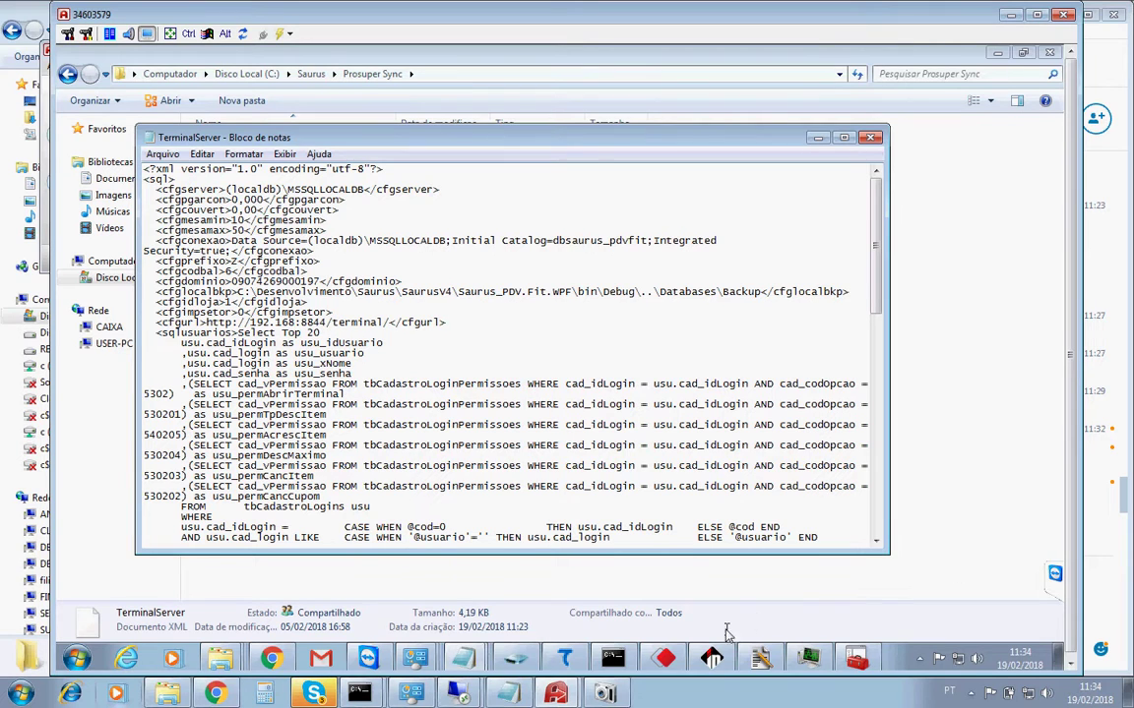
{"action": "left_click", "coordinate": [713, 660]}
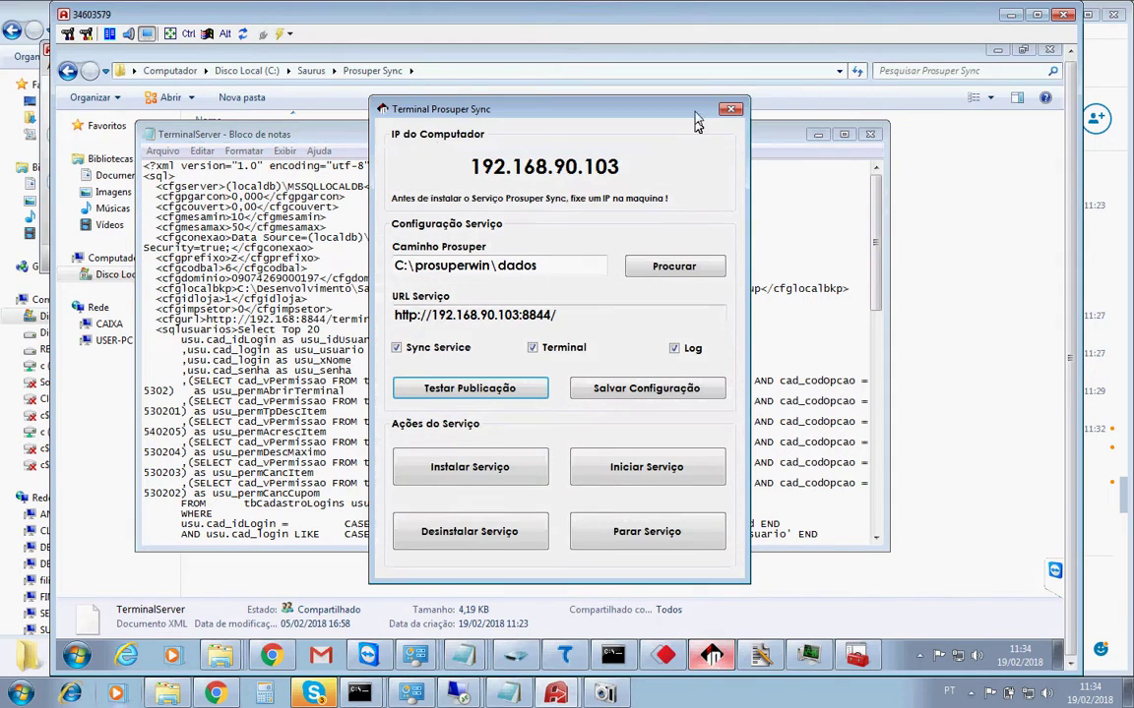
{"action": "left_click", "coordinate": [730, 111]}
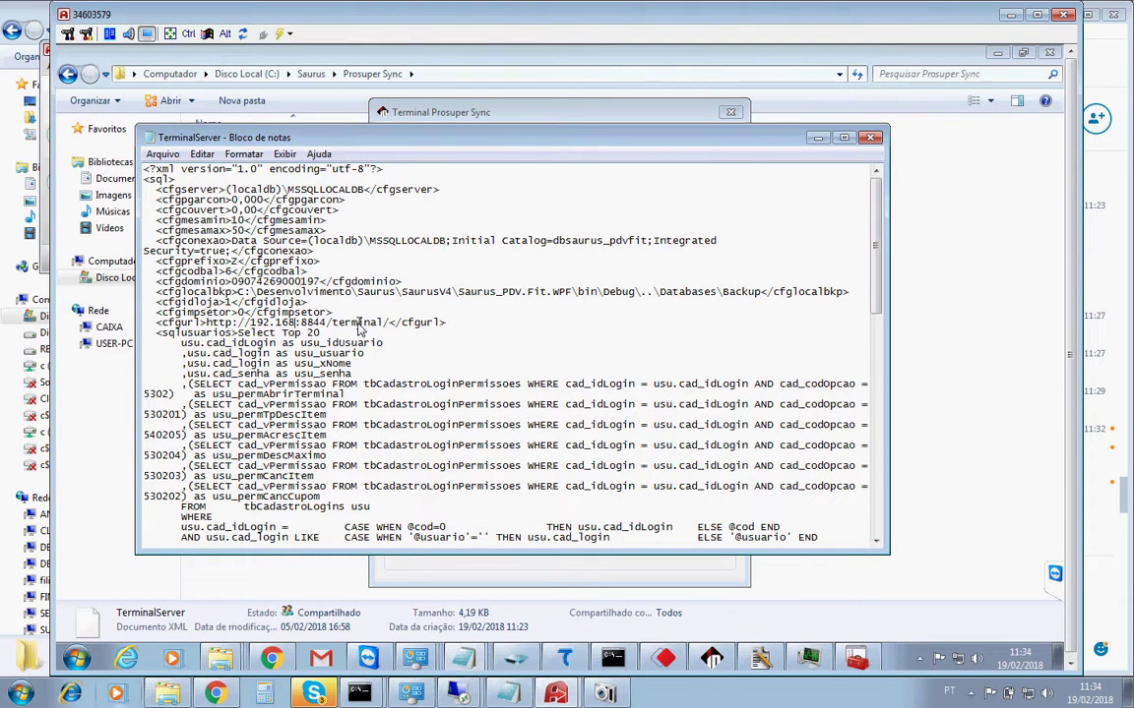
{"action": "type", "text": ".90.103"}
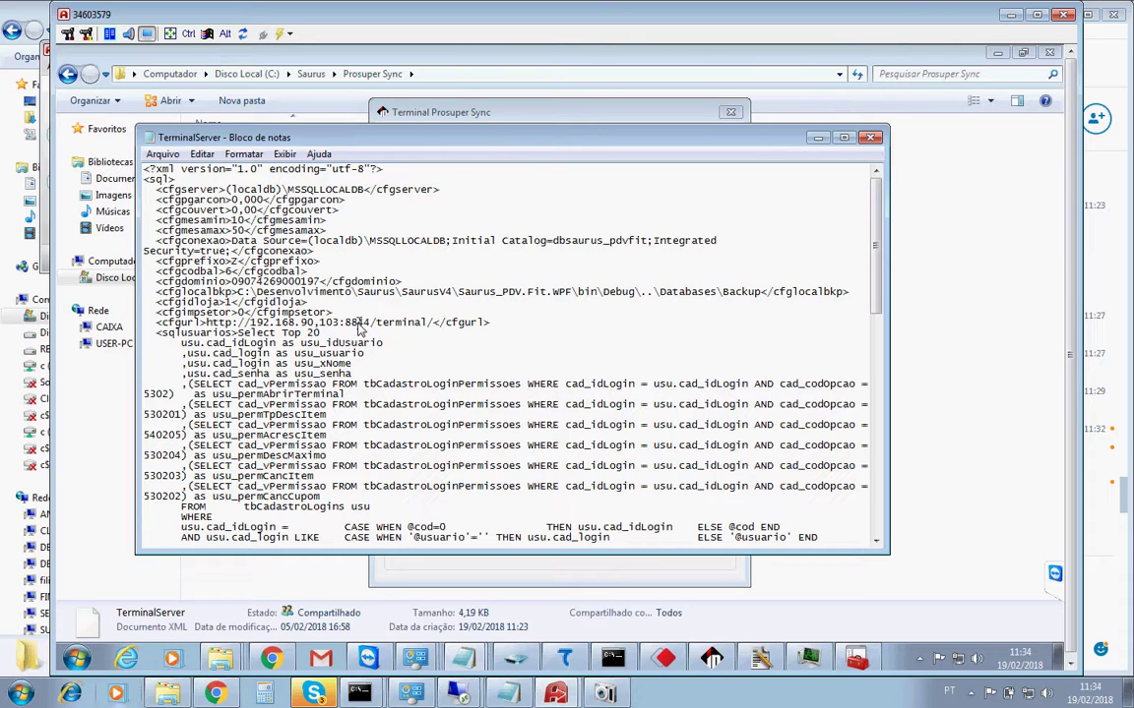
{"action": "key", "text": "BackSpace"}
{"action": "key", "text": "BackSpace"}
{"action": "key", "text": "BackSpace"}
{"action": "key", "text": "BackSpace"}
{"action": "type", "text": ".103"}
{"action": "double_click", "coordinate": [243, 282]}
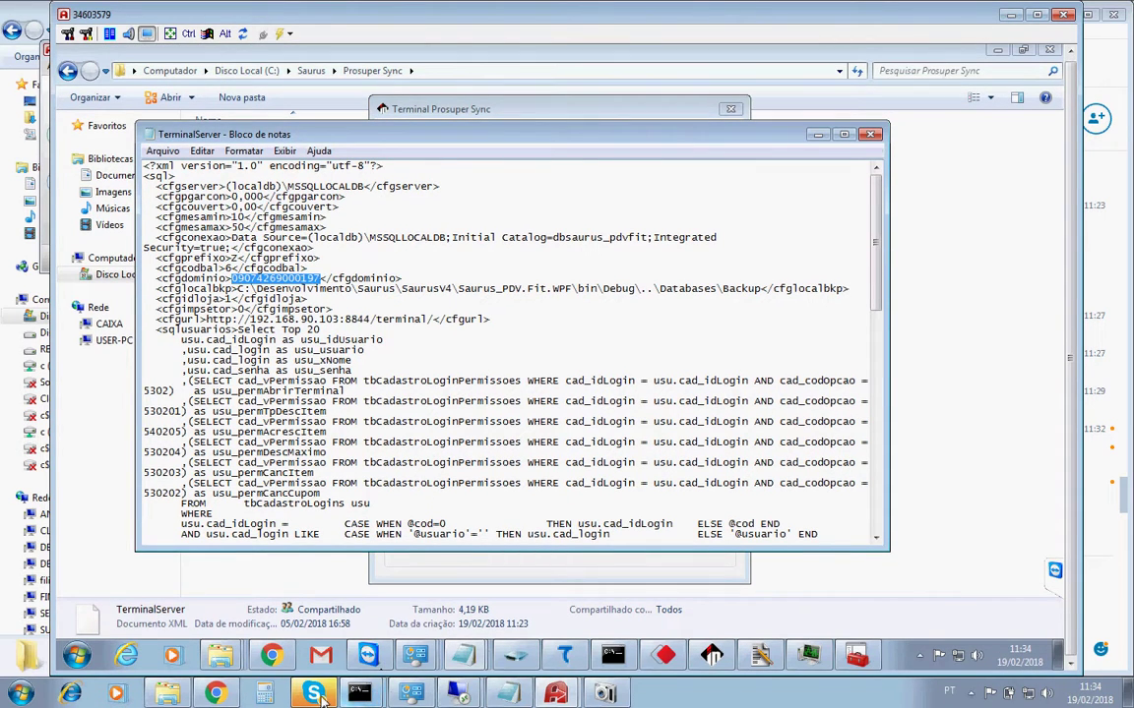
Ask the Skype contact 'qual o cnpj desse cliente?' and select the CNPJ in their reply.
{"action": "left_click", "coordinate": [317, 694]}
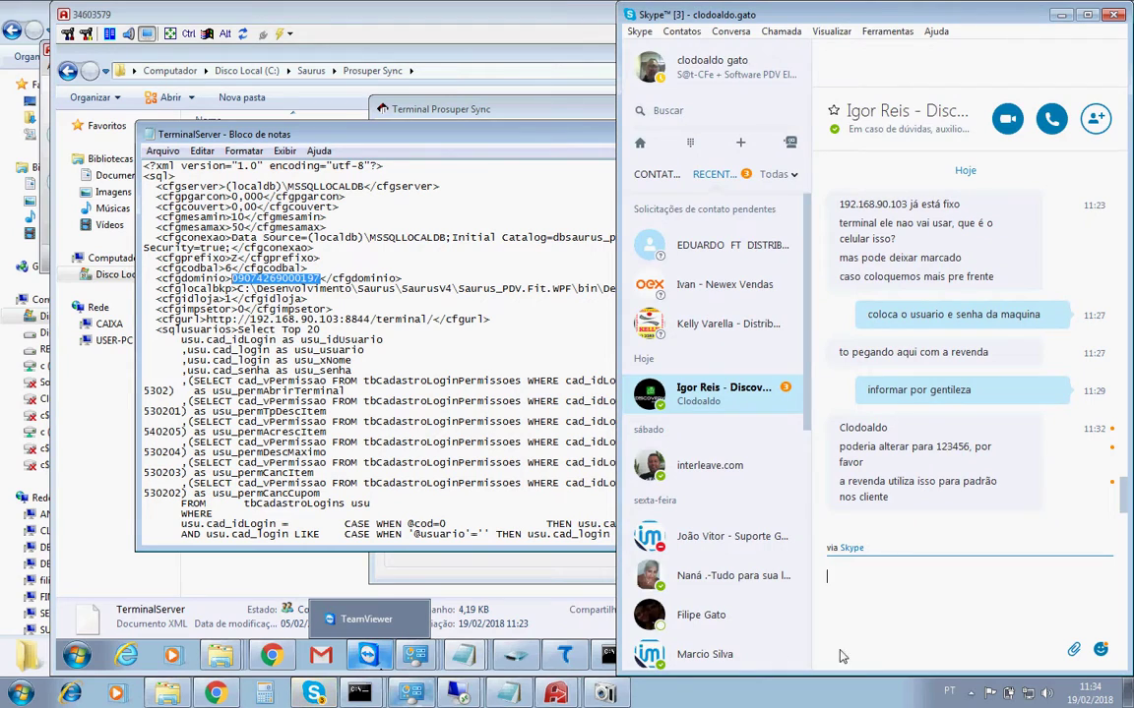
{"action": "type", "text": "qual o cnpj desse cliente?"}
{"action": "key", "text": "Return"}
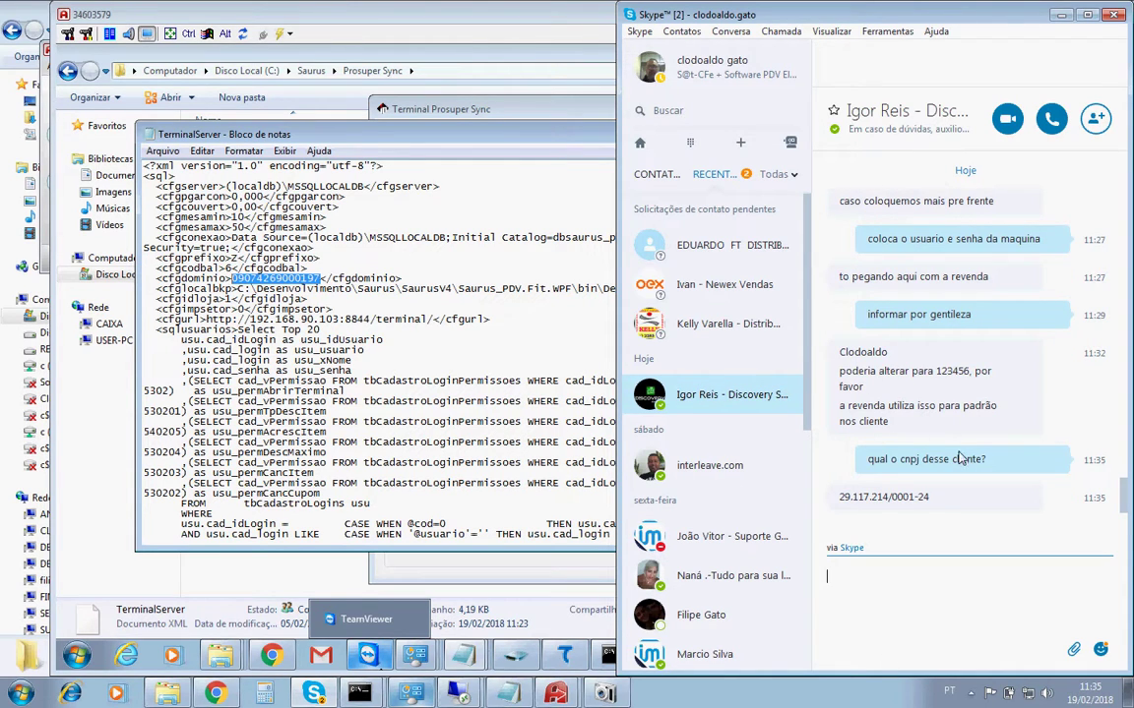
{"action": "left_click_drag", "start_coordinate": [931, 498], "coordinate": [842, 502]}
{"action": "key", "text": "ctrl+c"}
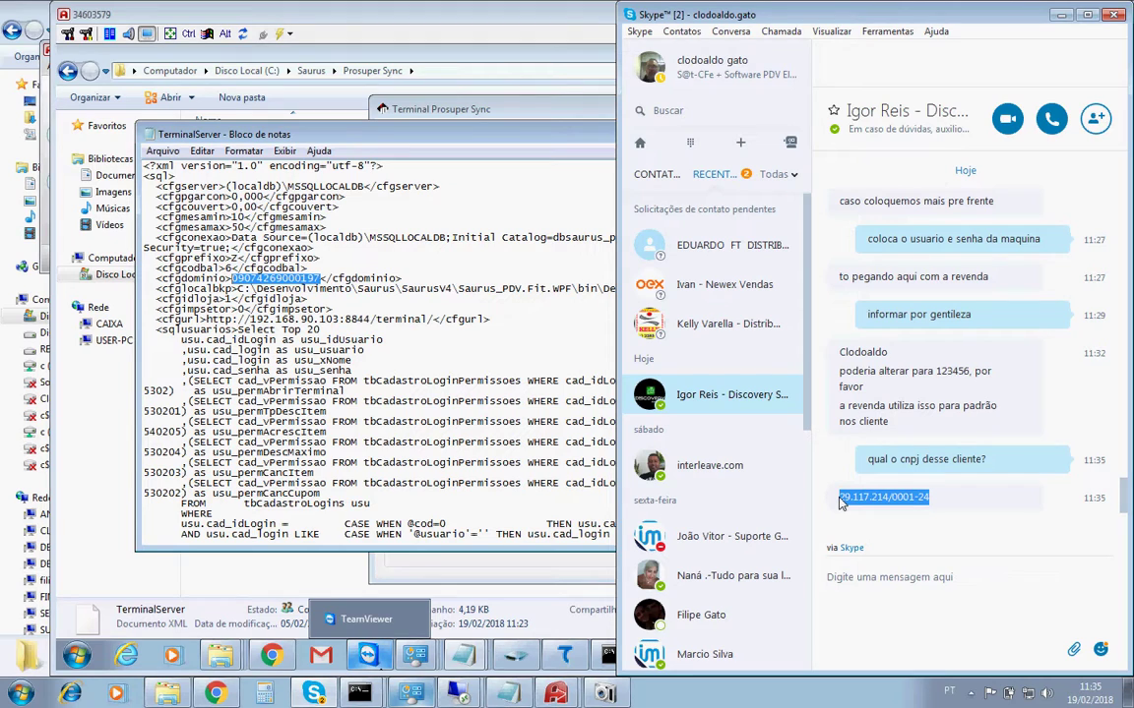
{"action": "key", "text": "alt+Tab"}
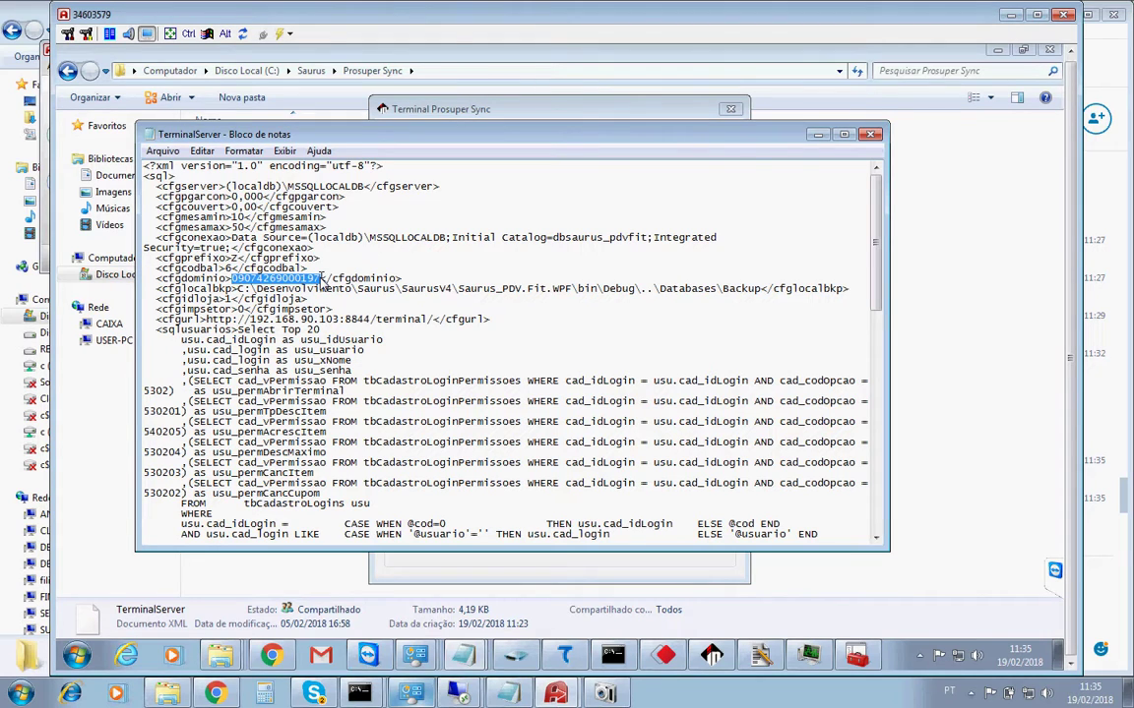
Replace the old cfgdominio value with the pasted client CNPJ, stripping its punctuation to digits.
{"action": "double_click", "coordinate": [320, 279]}
{"action": "left_click", "coordinate": [320, 279]}
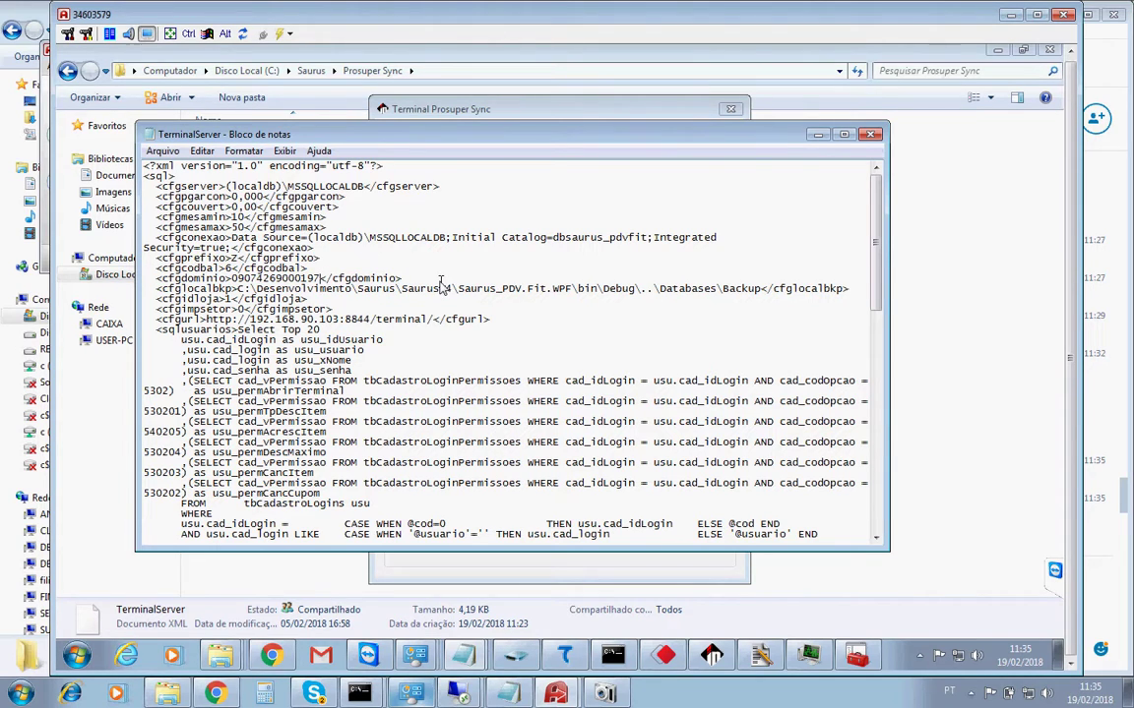
{"action": "key", "text": "BackSpace"}
{"action": "key", "text": "BackSpace"}
{"action": "key", "text": "BackSpace"}
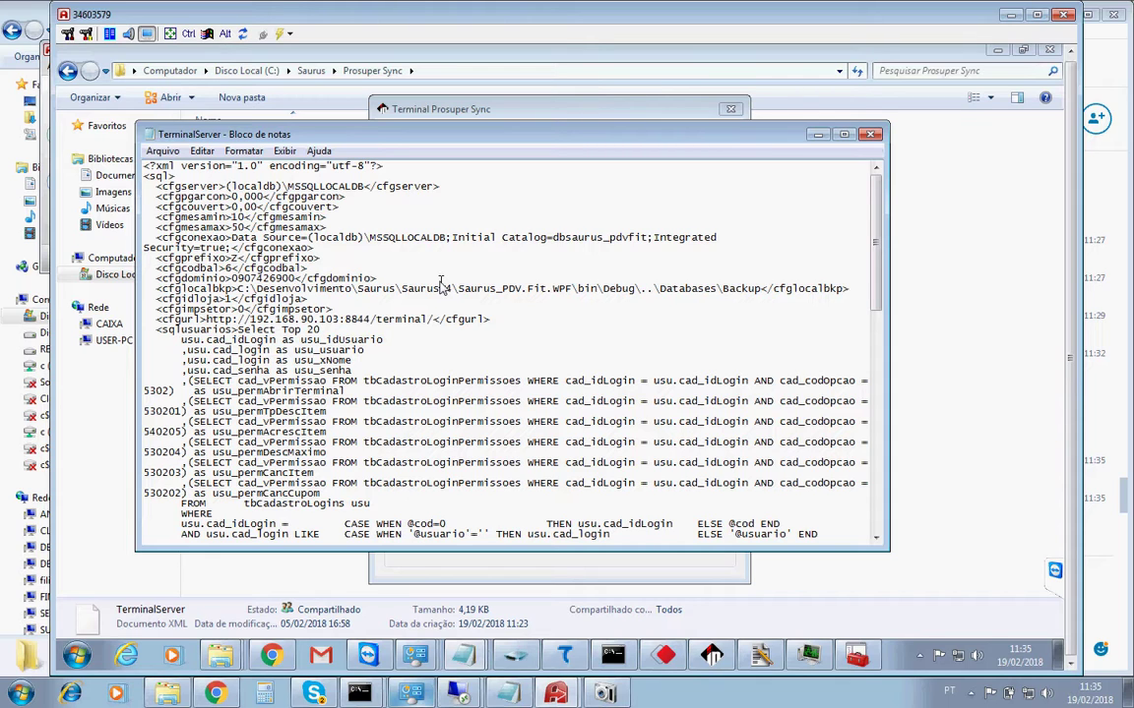
{"action": "key", "text": "BackSpace"}
{"action": "key", "text": "BackSpace"}
{"action": "key", "text": "BackSpace"}
{"action": "key", "text": "BackSpace"}
{"action": "key", "text": "BackSpace"}
{"action": "key", "text": "BackSpace"}
{"action": "key", "text": "BackSpace"}
{"action": "key", "text": "BackSpace"}
{"action": "key", "text": "BackSpace"}
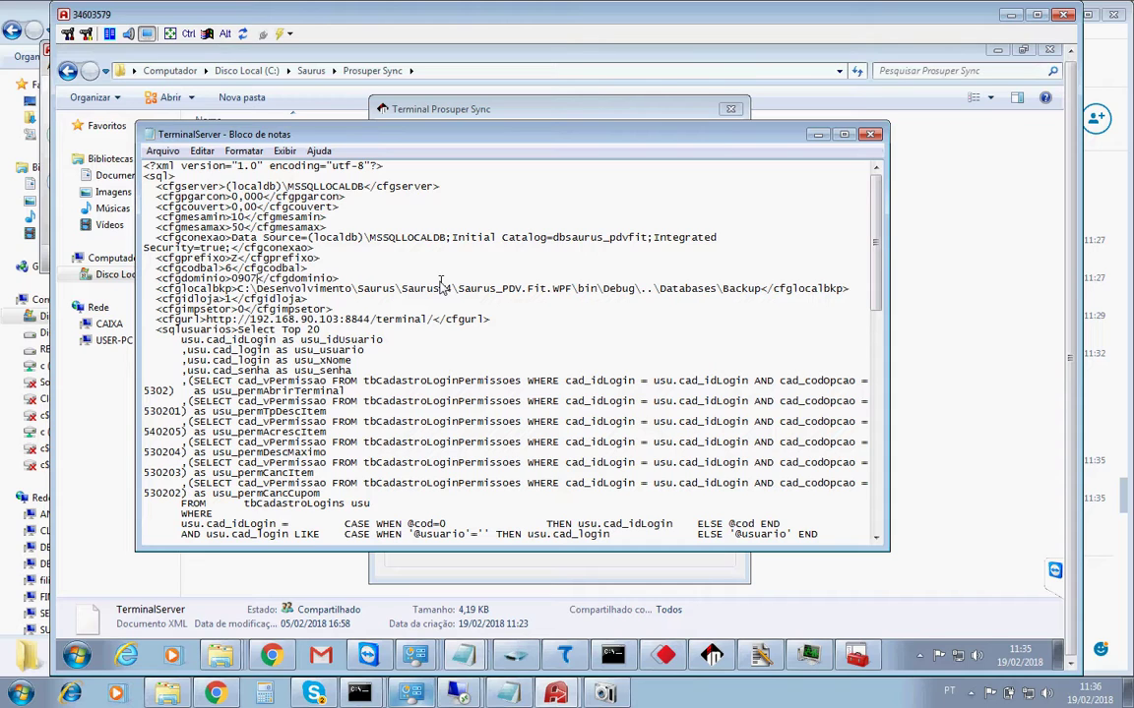
{"action": "key", "text": "BackSpace"}
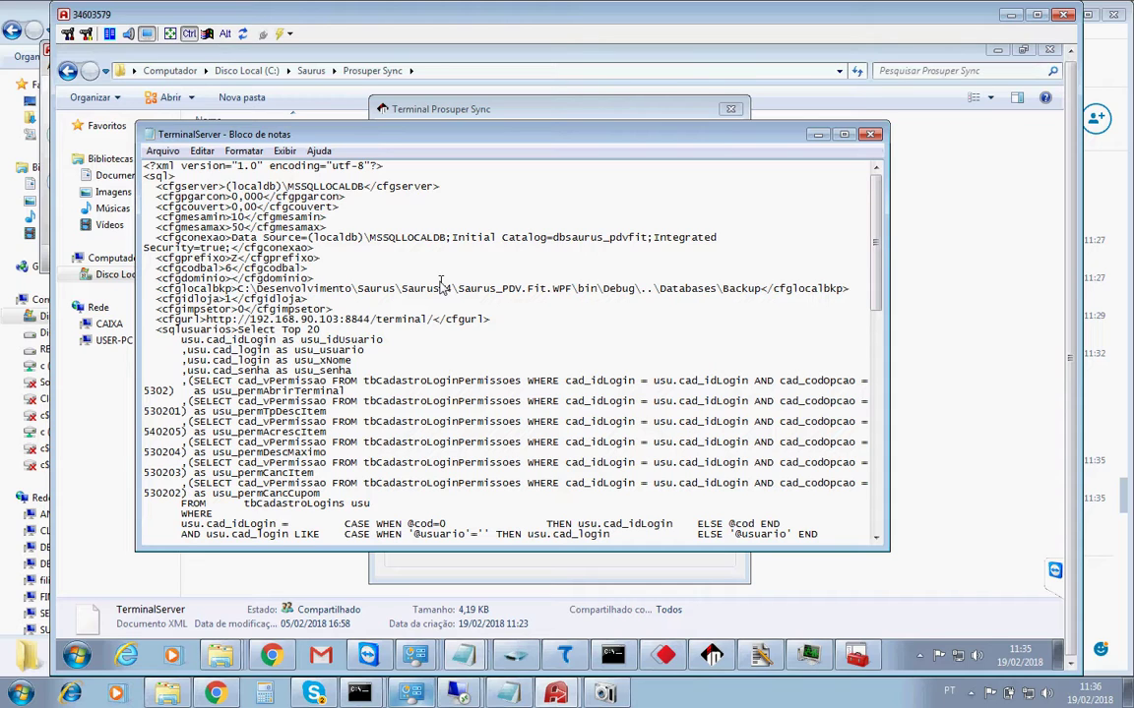
{"action": "key", "text": "ctrl+v"}
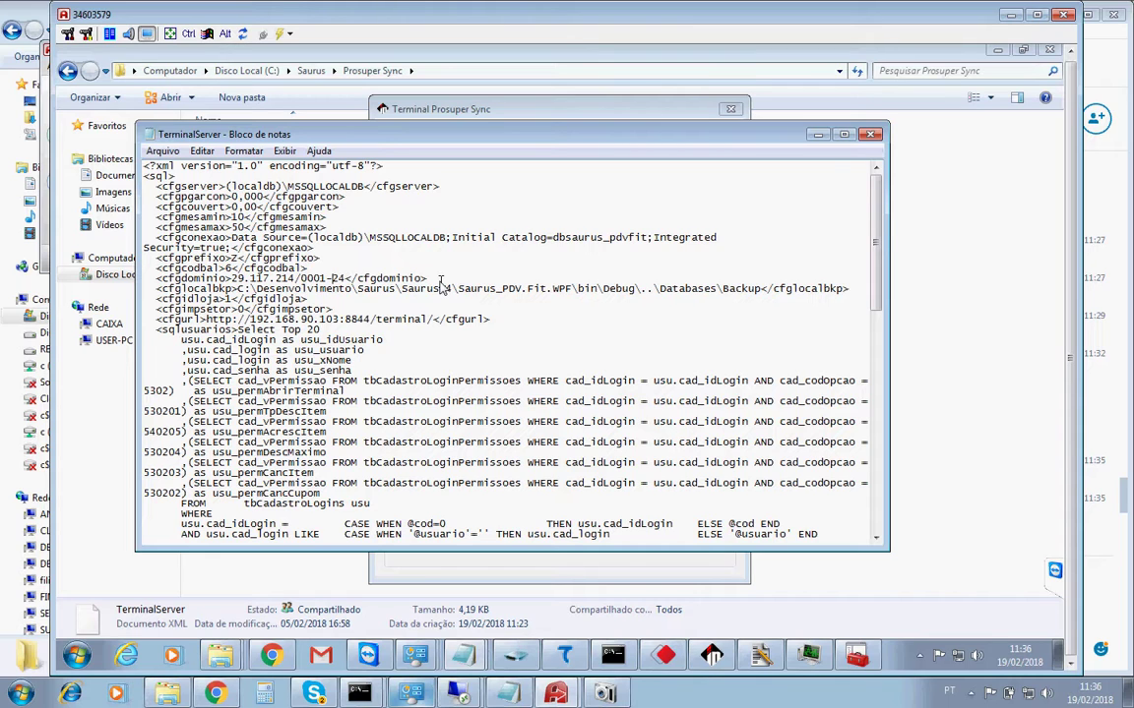
{"action": "key", "text": "BackSpace"}
{"action": "key", "text": "BackSpace"}
{"action": "key", "text": "BackSpace"}
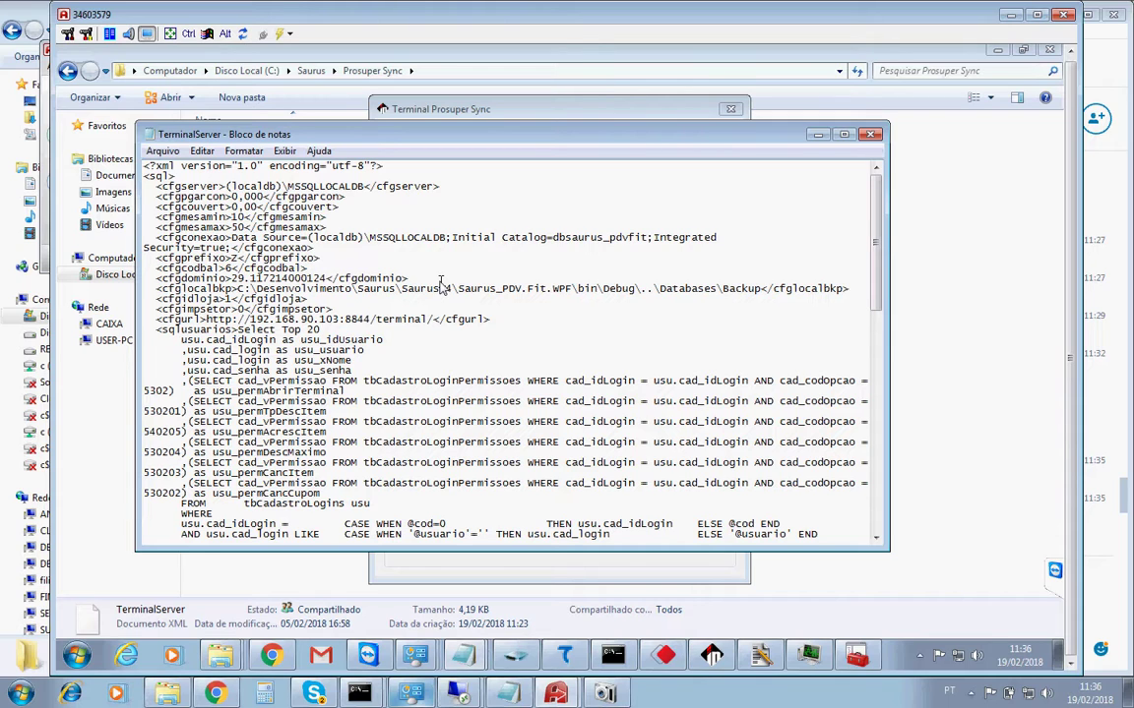
{"action": "key", "text": "BackSpace"}
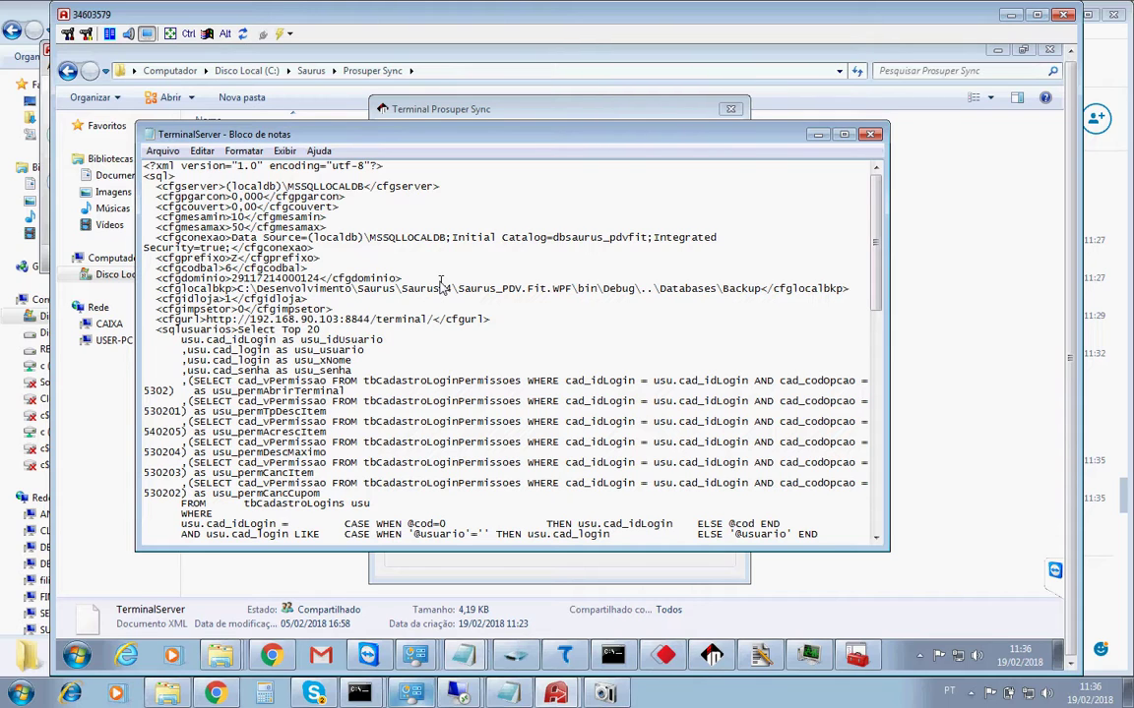
Save the edited TerminalServer file and close Notepad.
{"action": "left_click", "coordinate": [422, 239]}
{"action": "left_click", "coordinate": [163, 152]}
{"action": "left_click", "coordinate": [169, 207]}
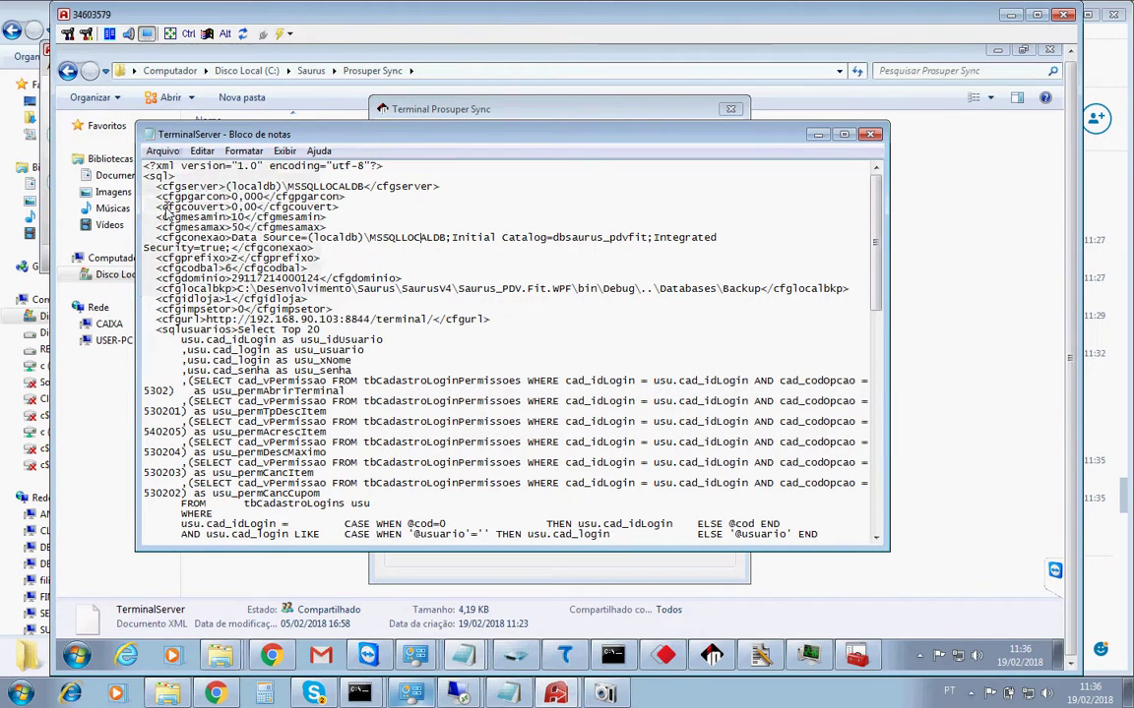
{"action": "left_click", "coordinate": [871, 135]}
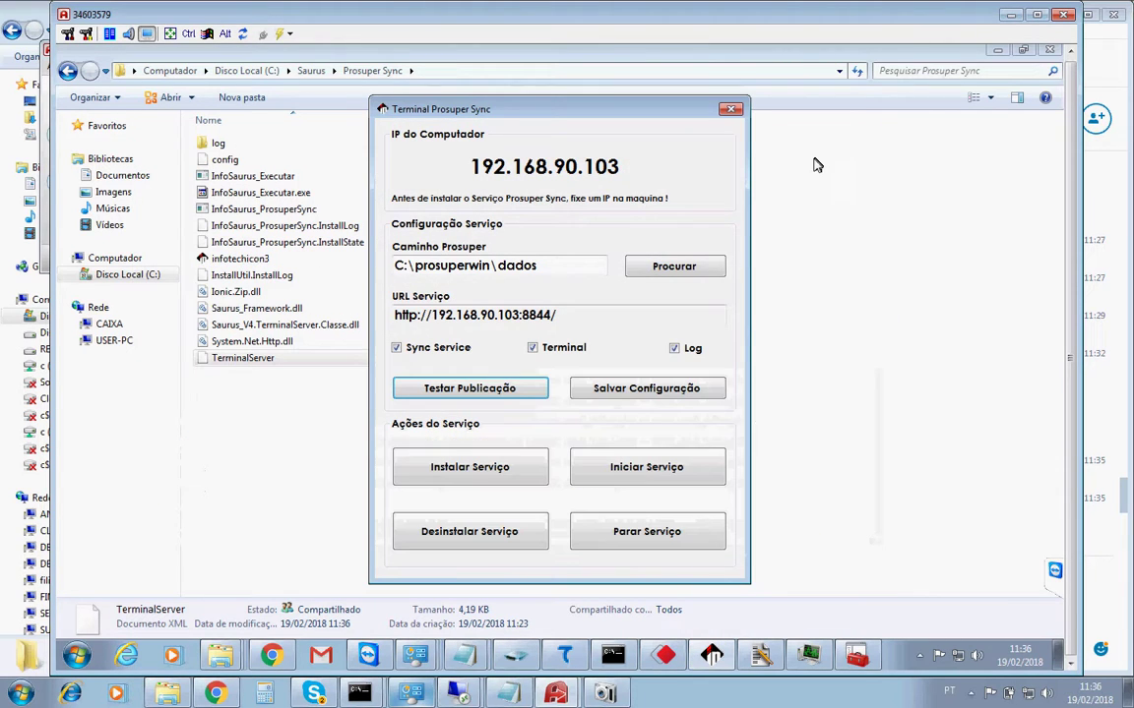
Close Terminal Prosuper Sync, the file Explorer, the Services console and Task Manager.
{"action": "left_click", "coordinate": [737, 111]}
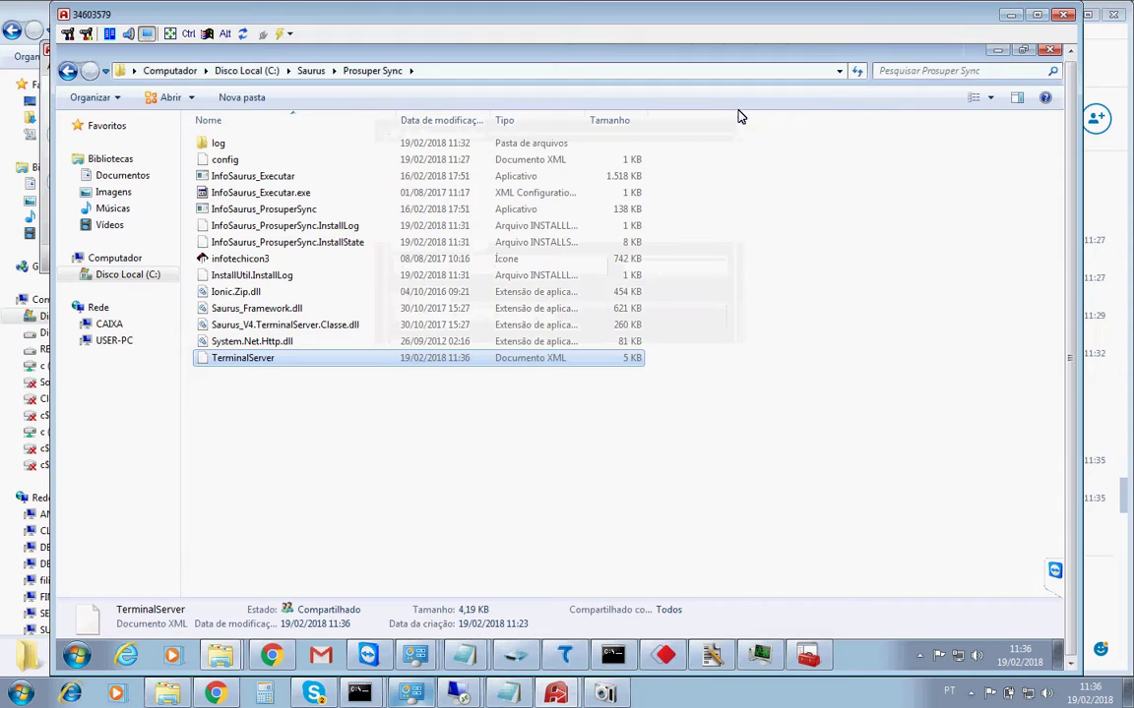
{"action": "left_click", "coordinate": [66, 75]}
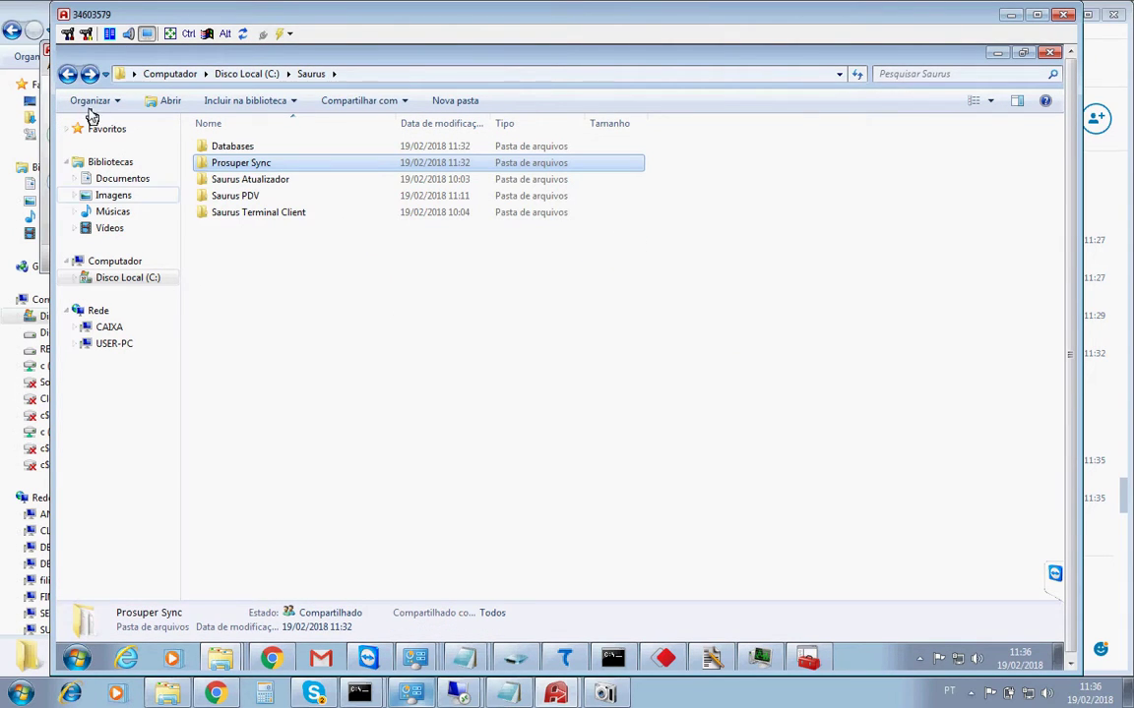
{"action": "left_click", "coordinate": [67, 75]}
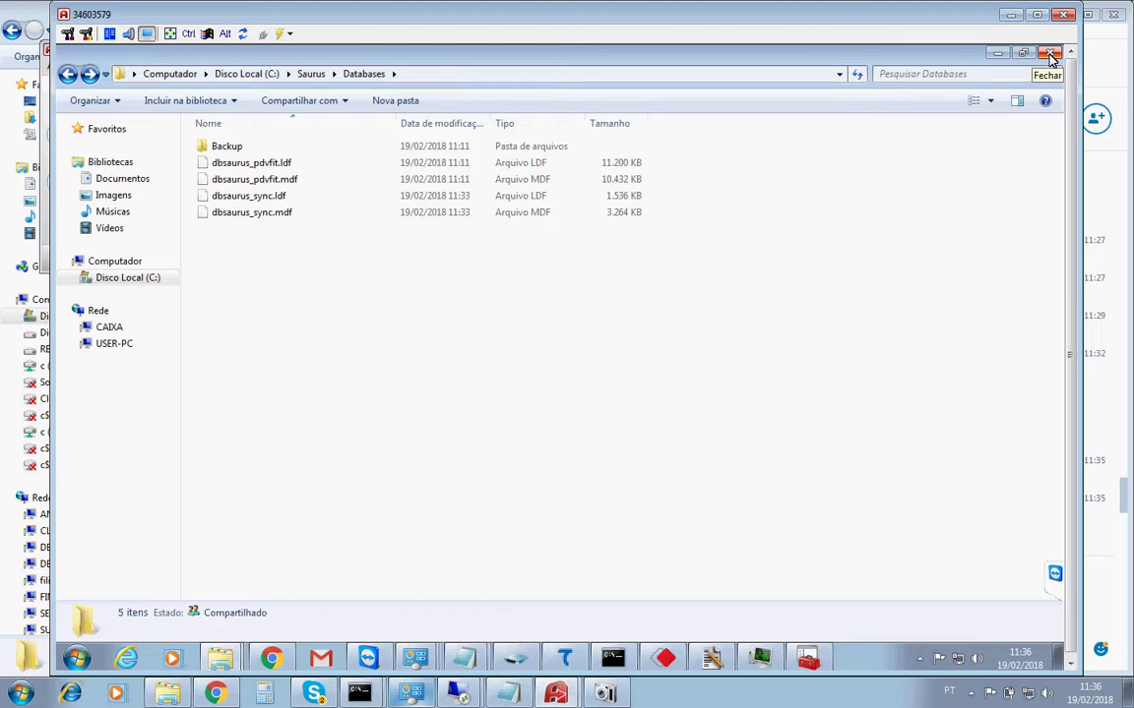
{"action": "left_click", "coordinate": [1050, 55]}
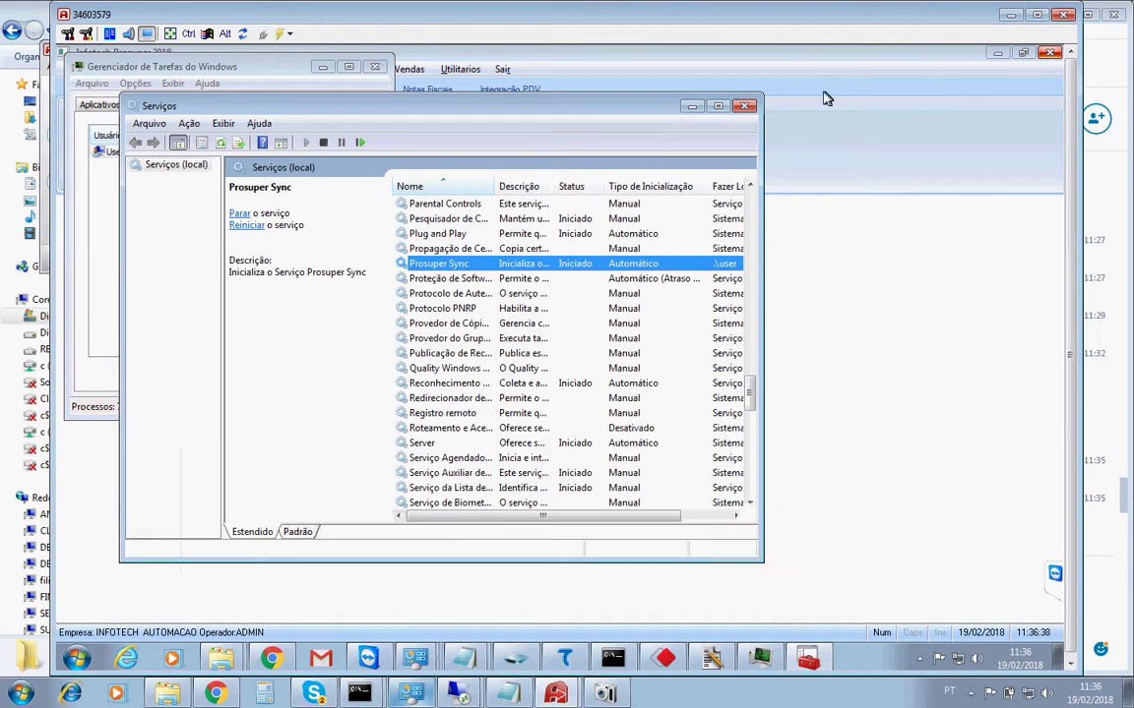
{"action": "key", "text": "alt+F4"}
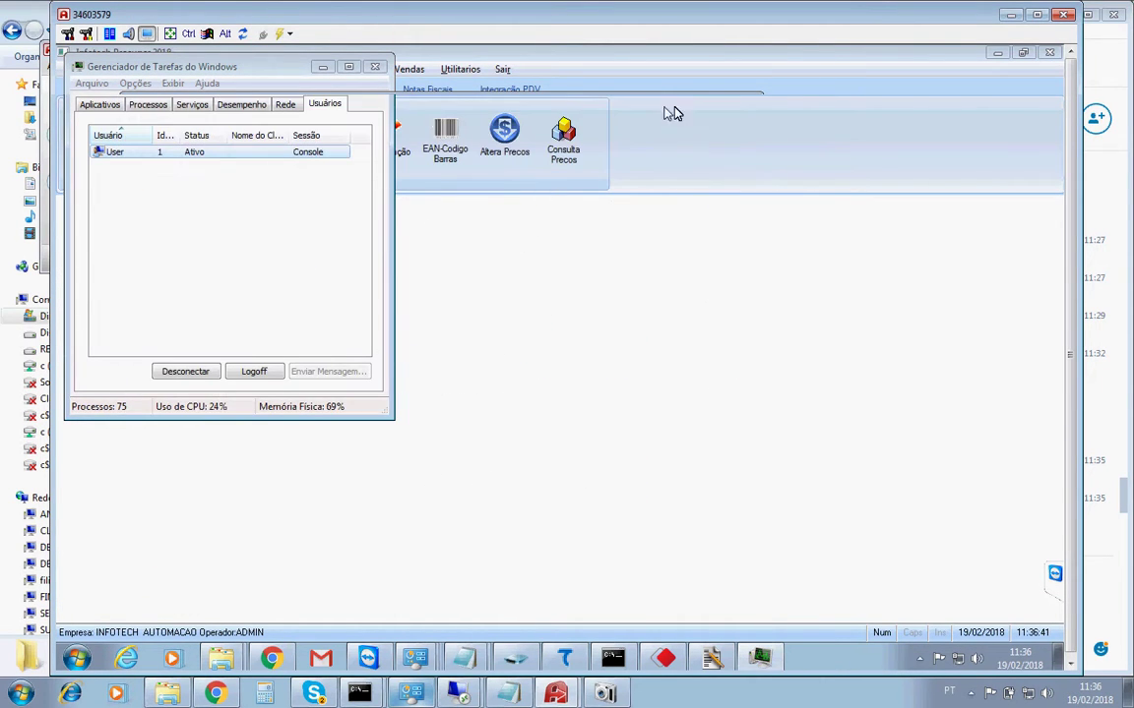
{"action": "left_click", "coordinate": [373, 67]}
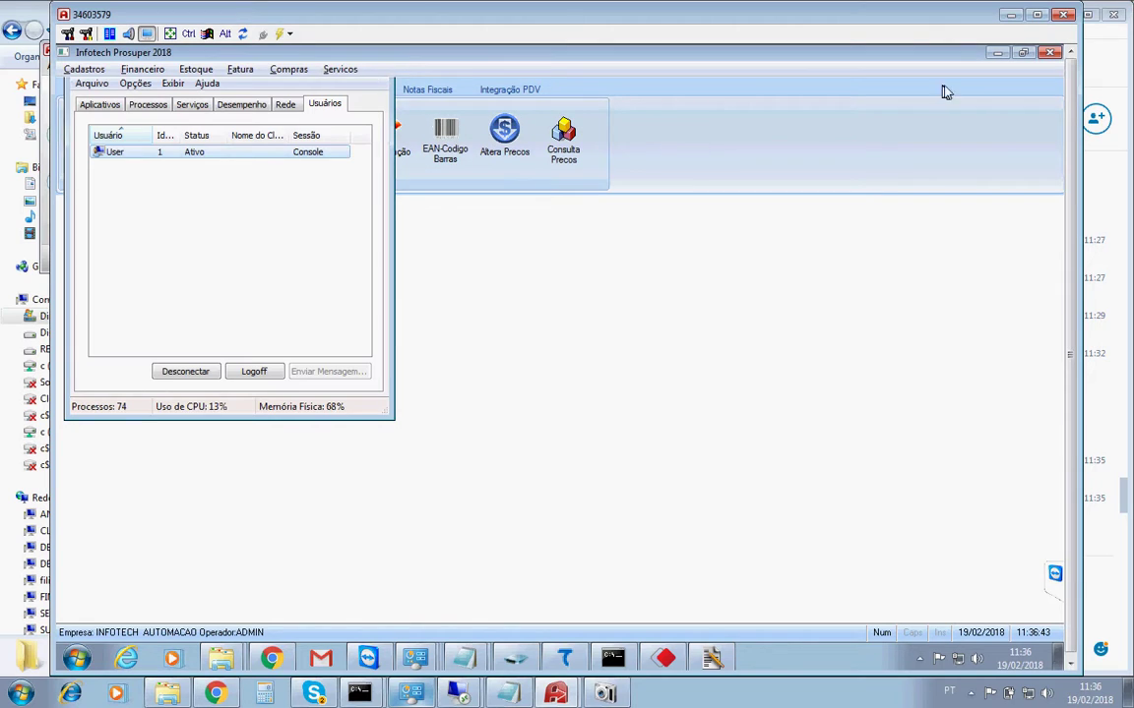
Minimize Prosuper and the prosuperwin folder window to reveal the desktop.
{"action": "left_click", "coordinate": [992, 57]}
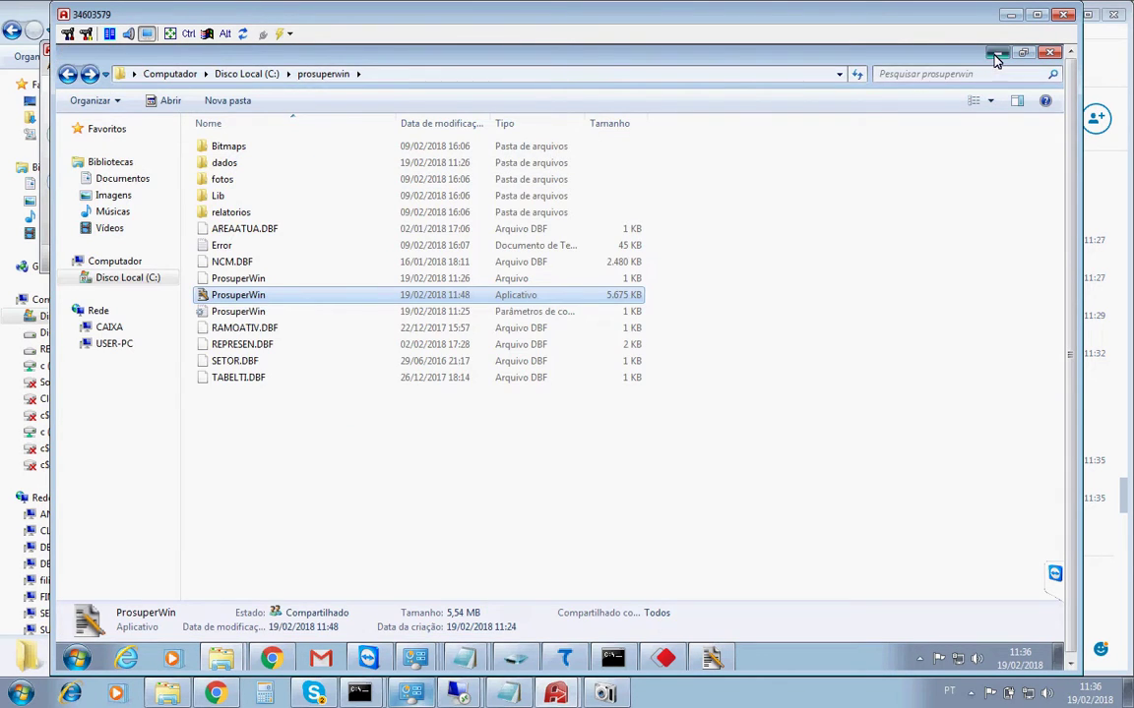
{"action": "left_click", "coordinate": [995, 56]}
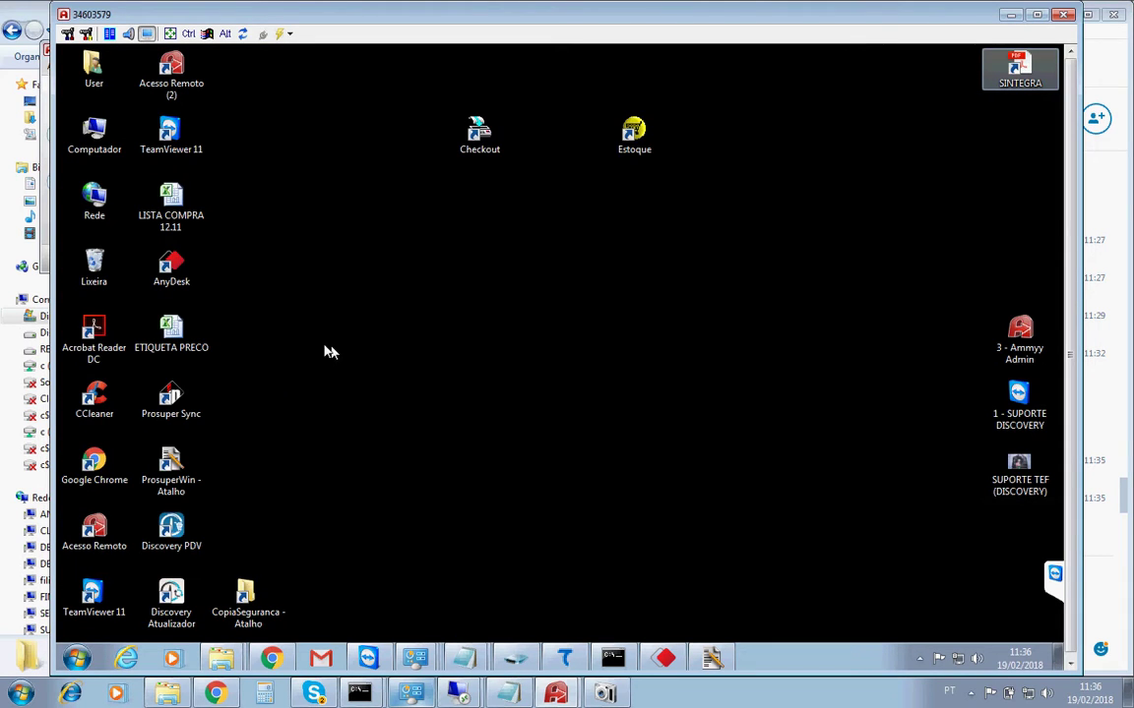
{"action": "left_click", "coordinate": [167, 537]}
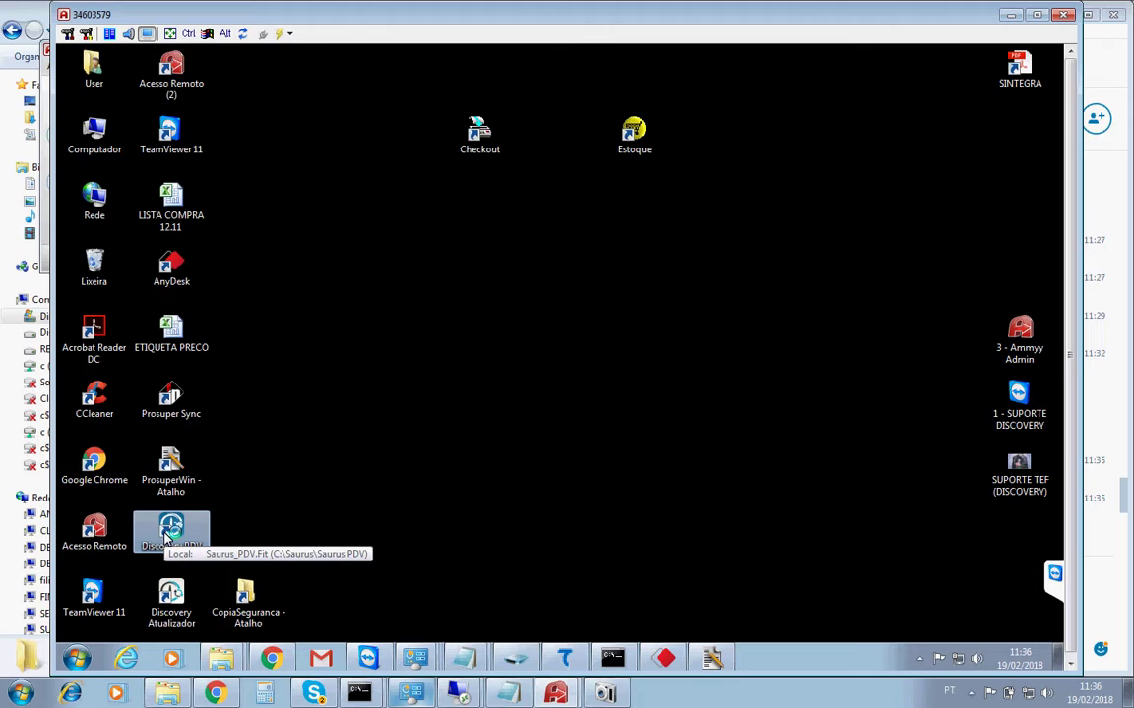
Launch Discovery PDV from its desktop icon and let it load to Caixa Fechado.
{"action": "double_click", "coordinate": [167, 537]}
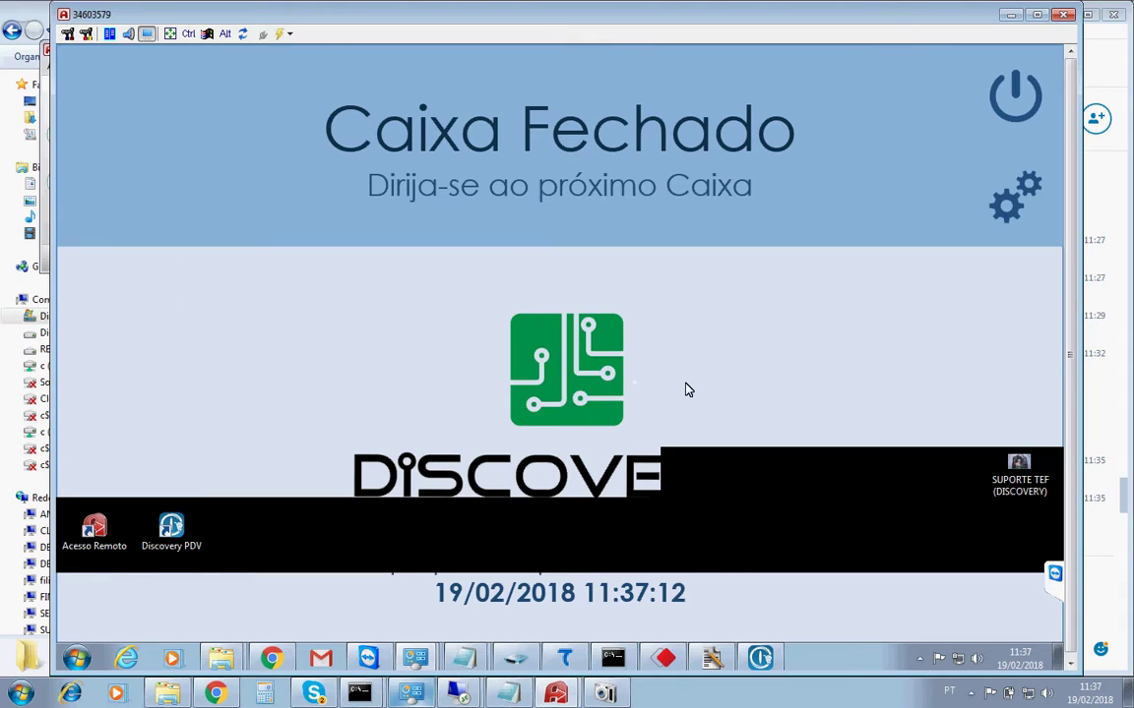
{"action": "left_click", "coordinate": [1001, 222]}
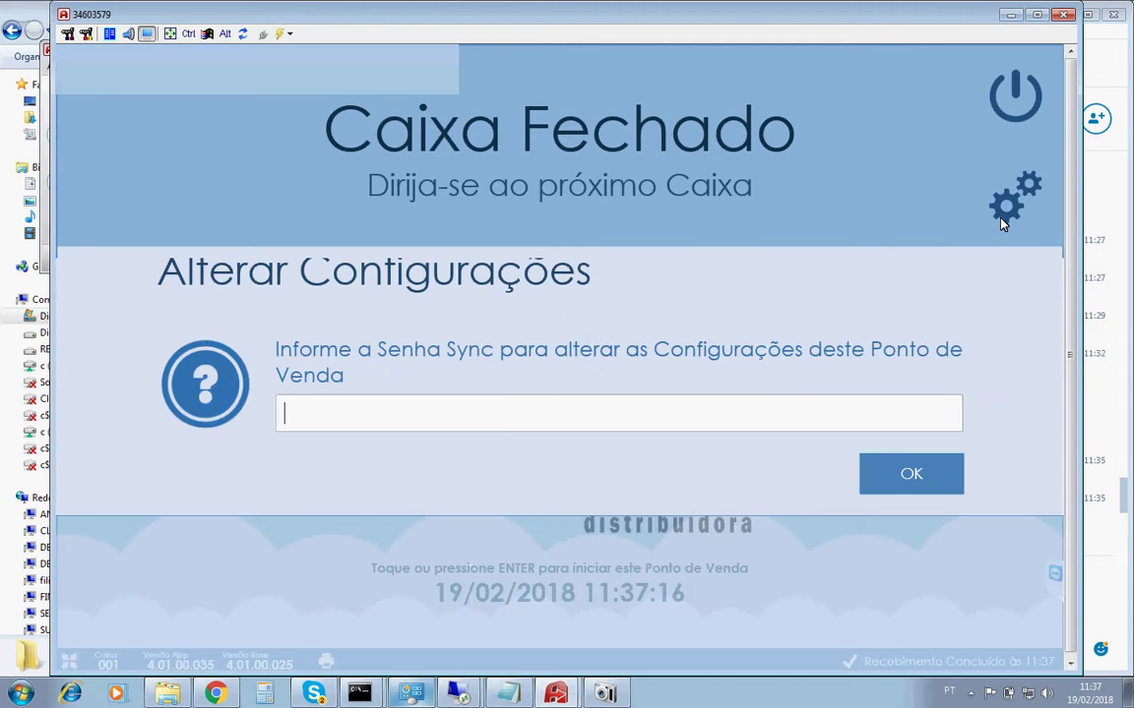
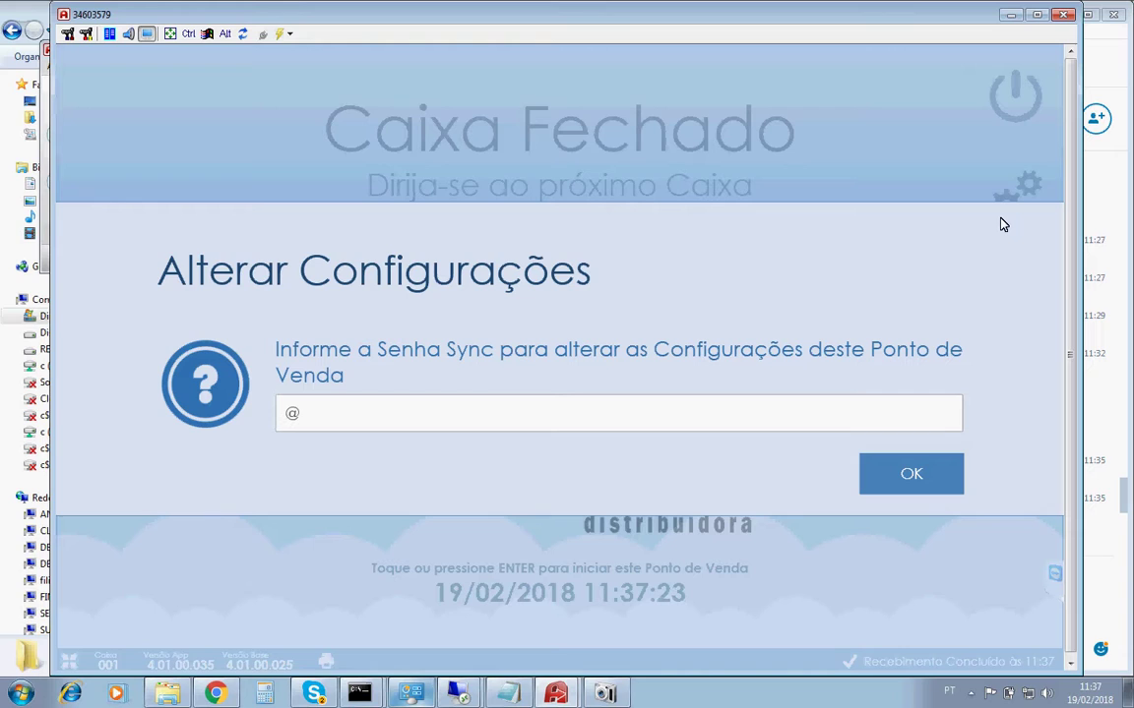
{"action": "key", "text": "Return"}
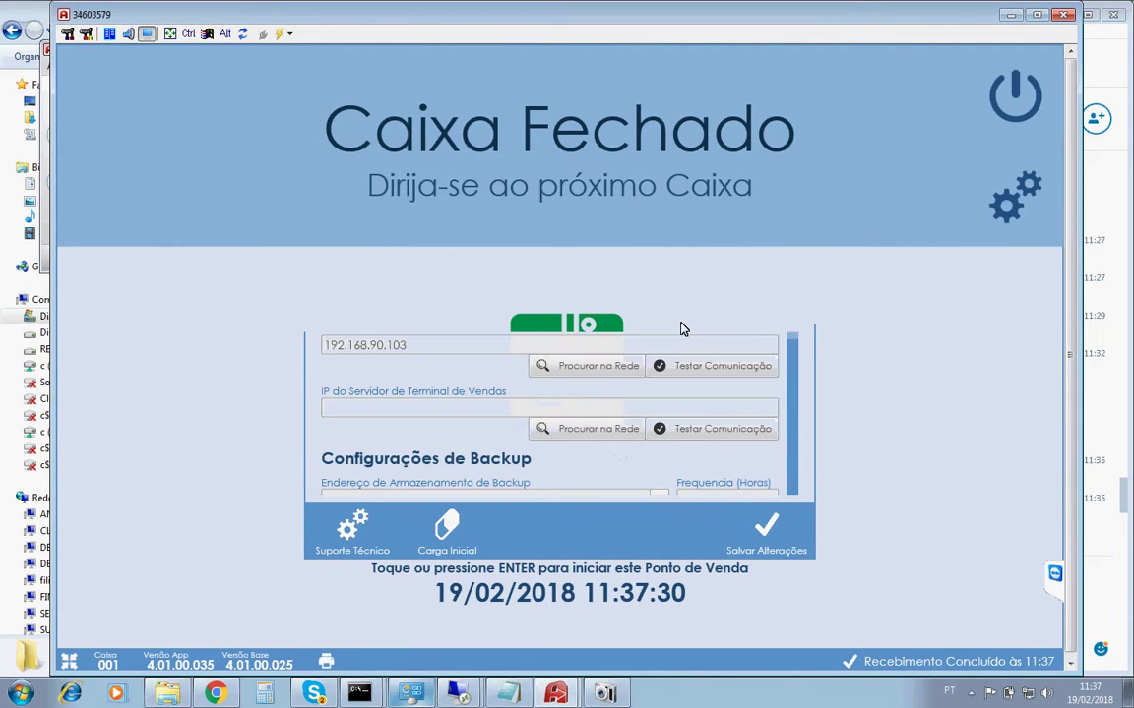
{"action": "scroll", "coordinate": [450, 396], "scroll_direction": "down", "scroll_amount": 3}
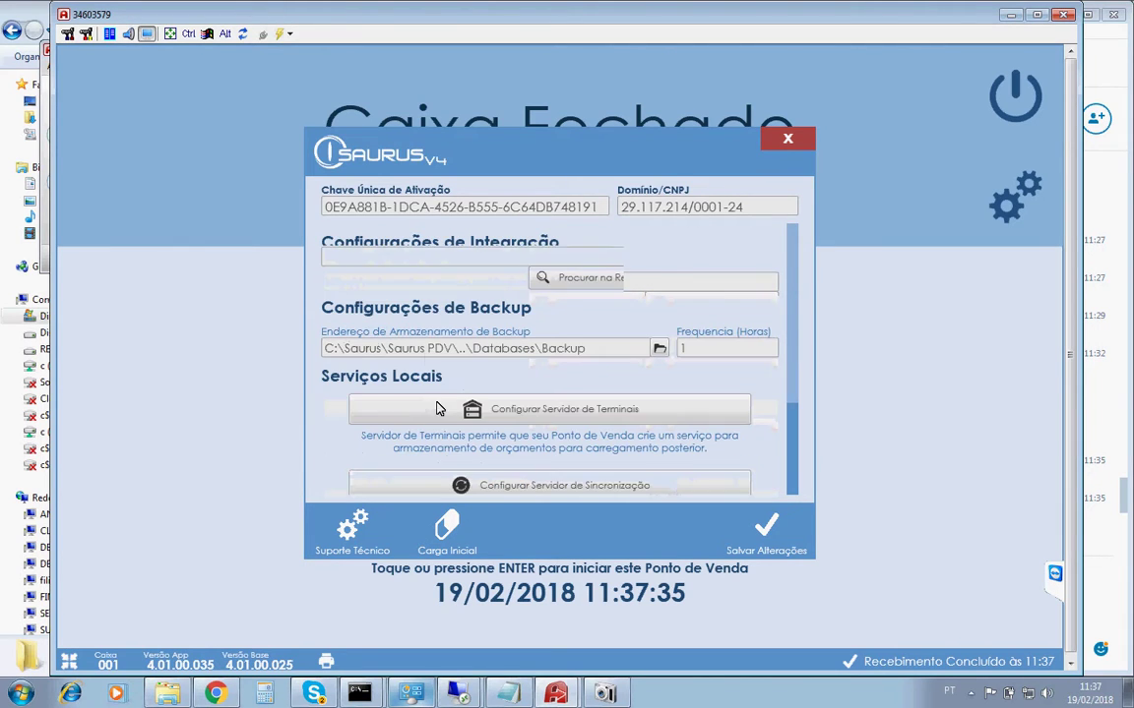
{"action": "scroll", "coordinate": [492, 325], "scroll_direction": "down", "scroll_amount": 1}
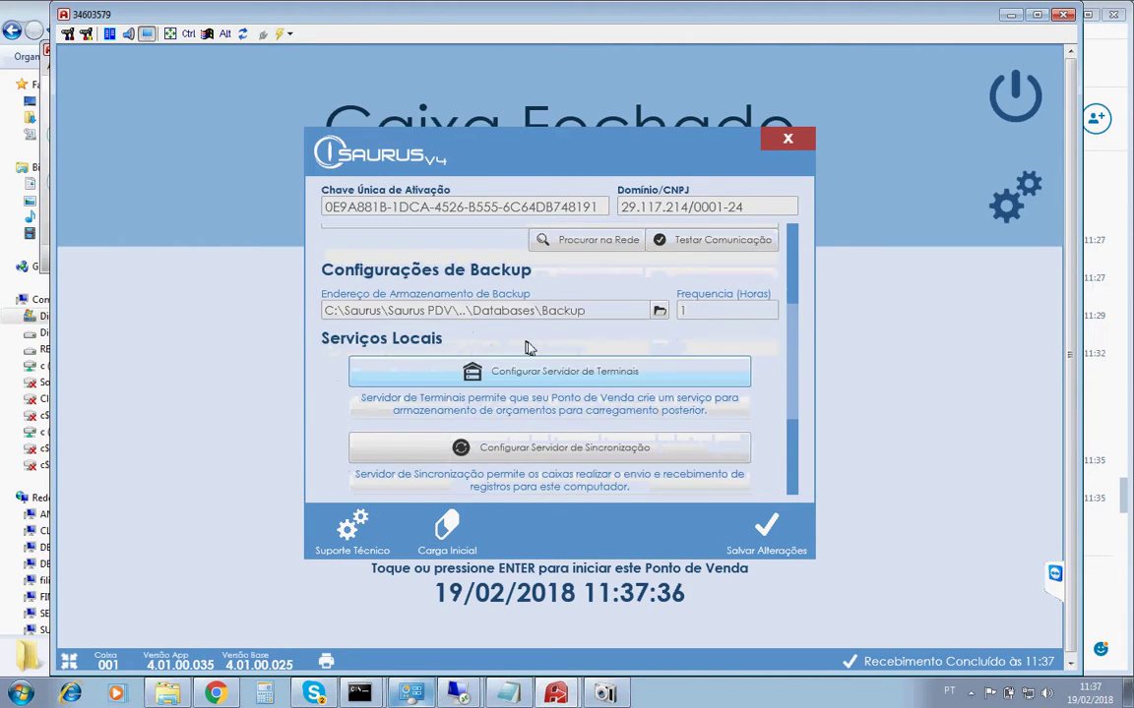
{"action": "scroll", "coordinate": [548, 378], "scroll_direction": "down", "scroll_amount": 3}
{"action": "left_click", "coordinate": [559, 271]}
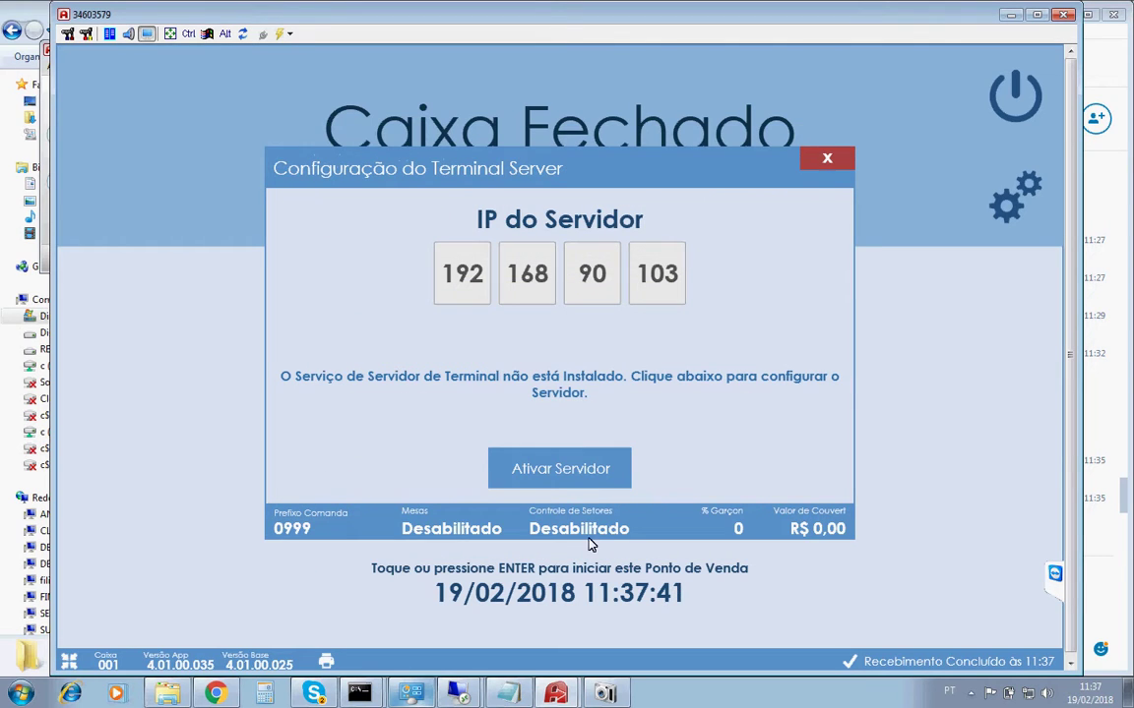
{"action": "left_click", "coordinate": [833, 167]}
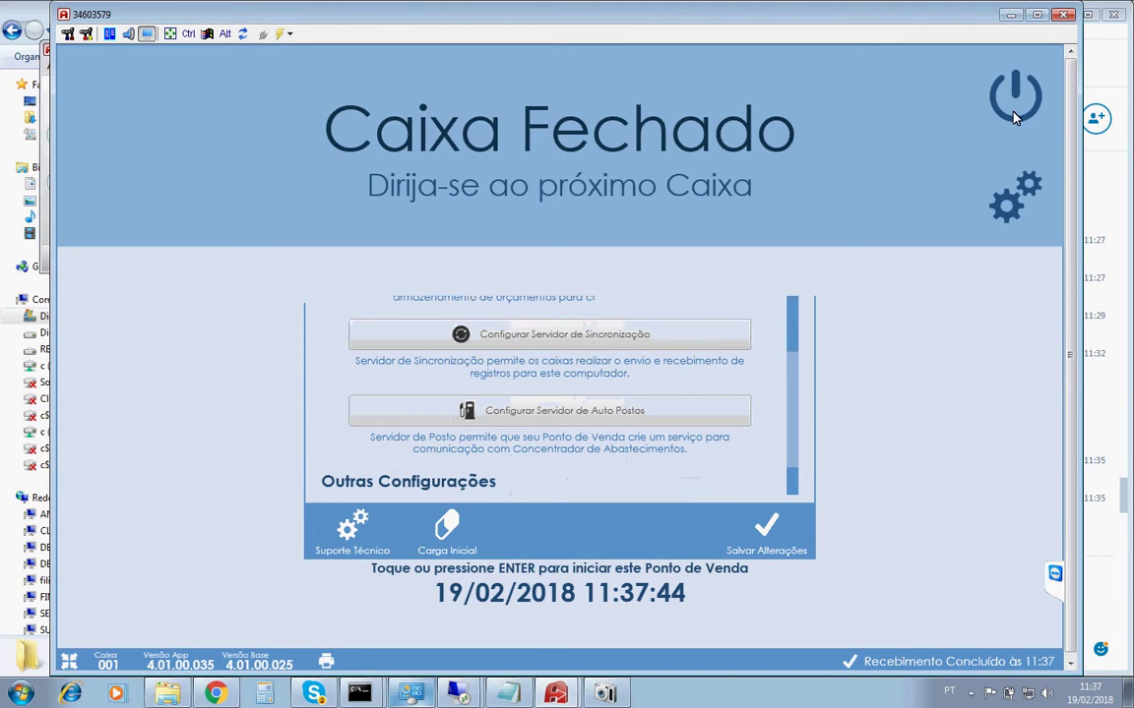
{"action": "left_click", "coordinate": [787, 138]}
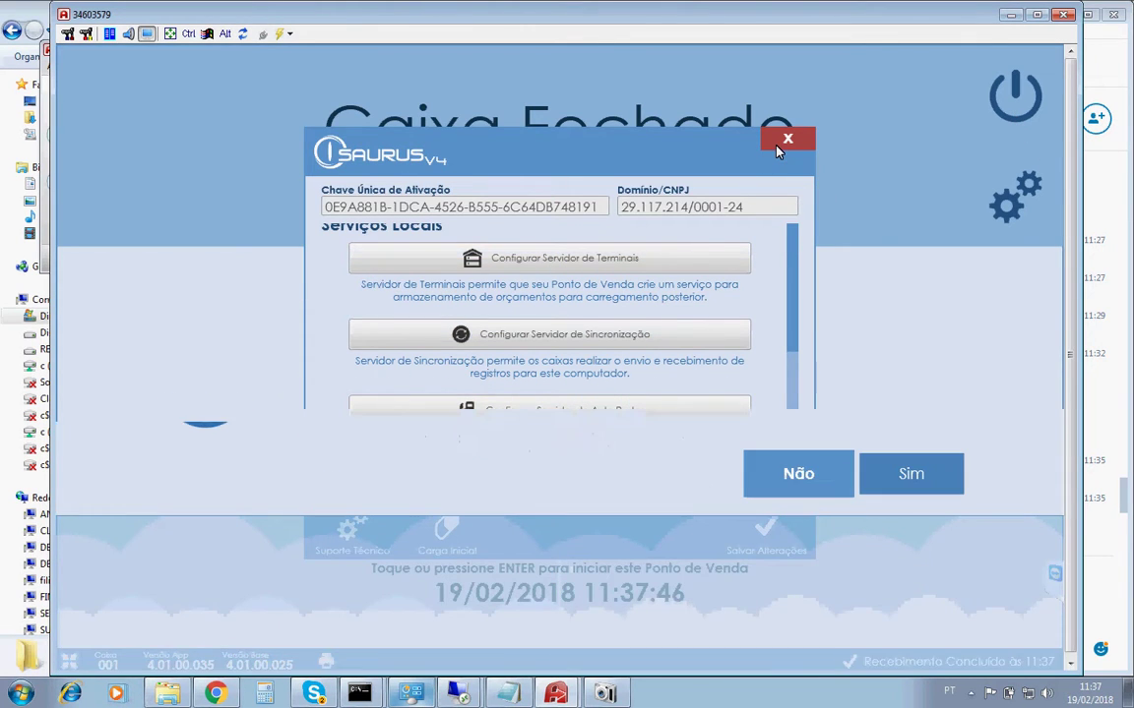
{"action": "left_click", "coordinate": [815, 480]}
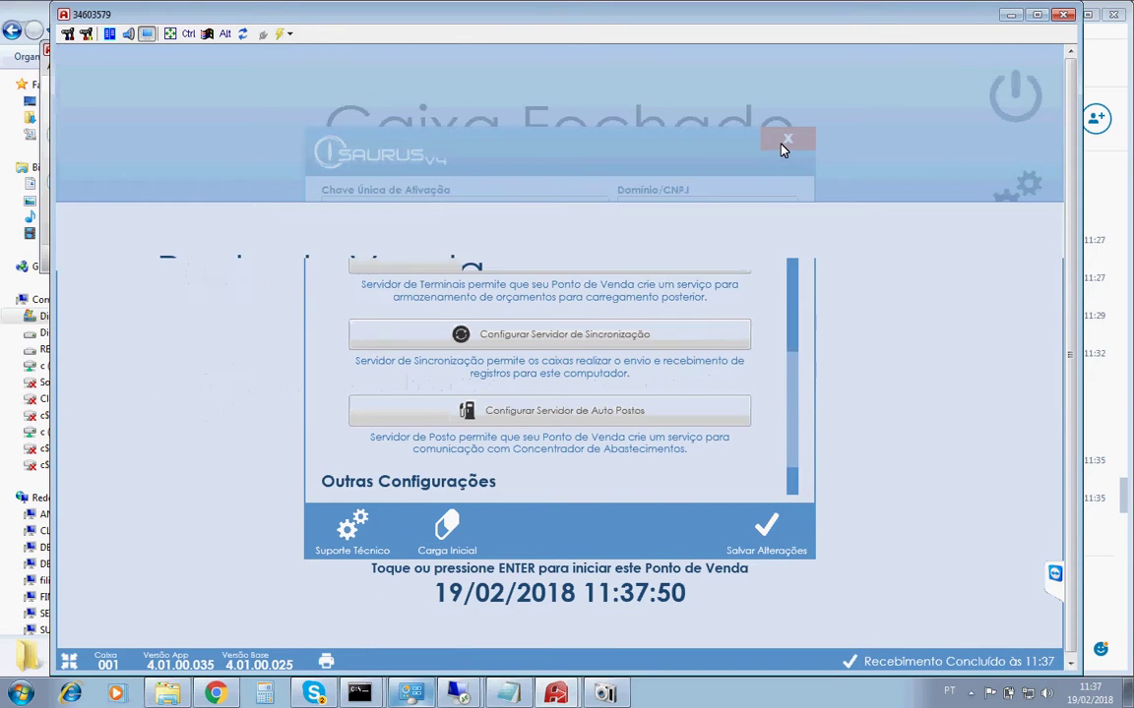
Exit Discovery PDV and restore the prosuperwin Explorer window.
{"action": "left_click", "coordinate": [784, 145]}
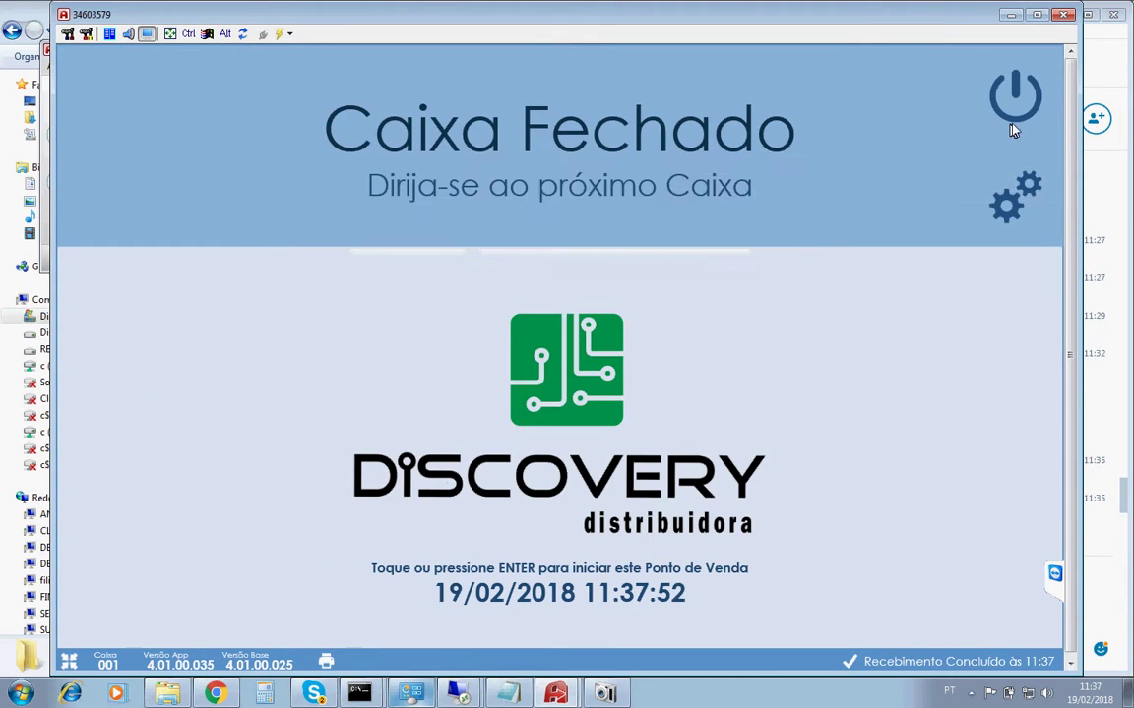
{"action": "left_click", "coordinate": [907, 475]}
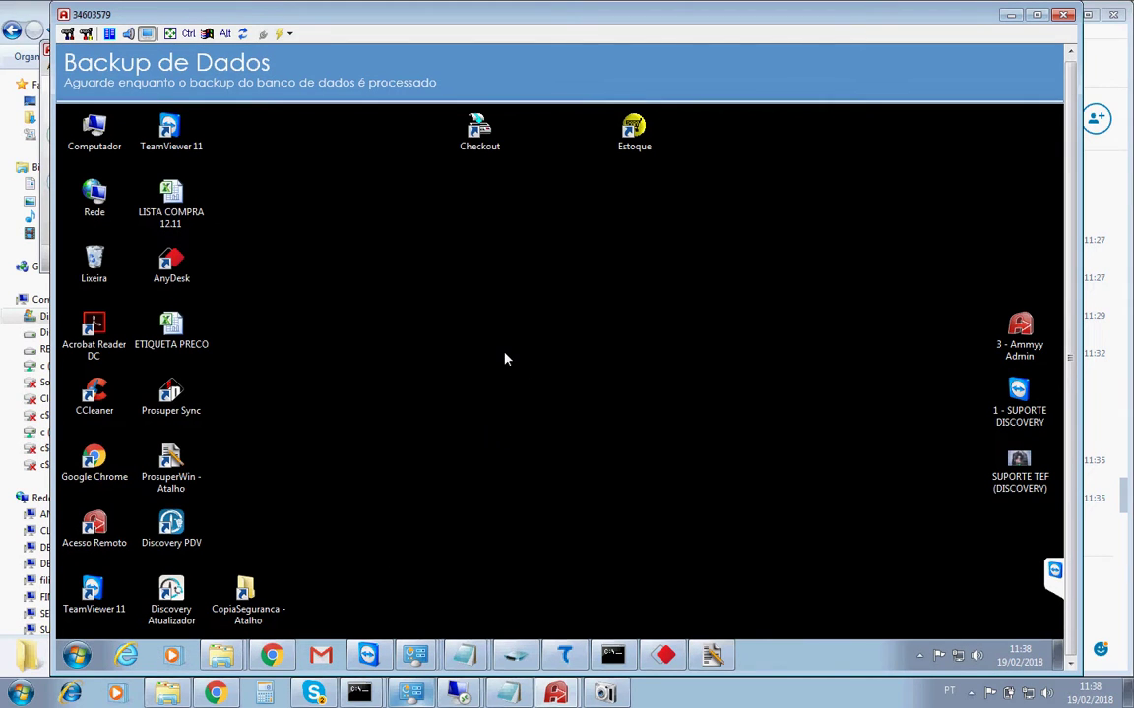
{"action": "left_click", "coordinate": [226, 655]}
{"action": "left_click", "coordinate": [231, 626]}
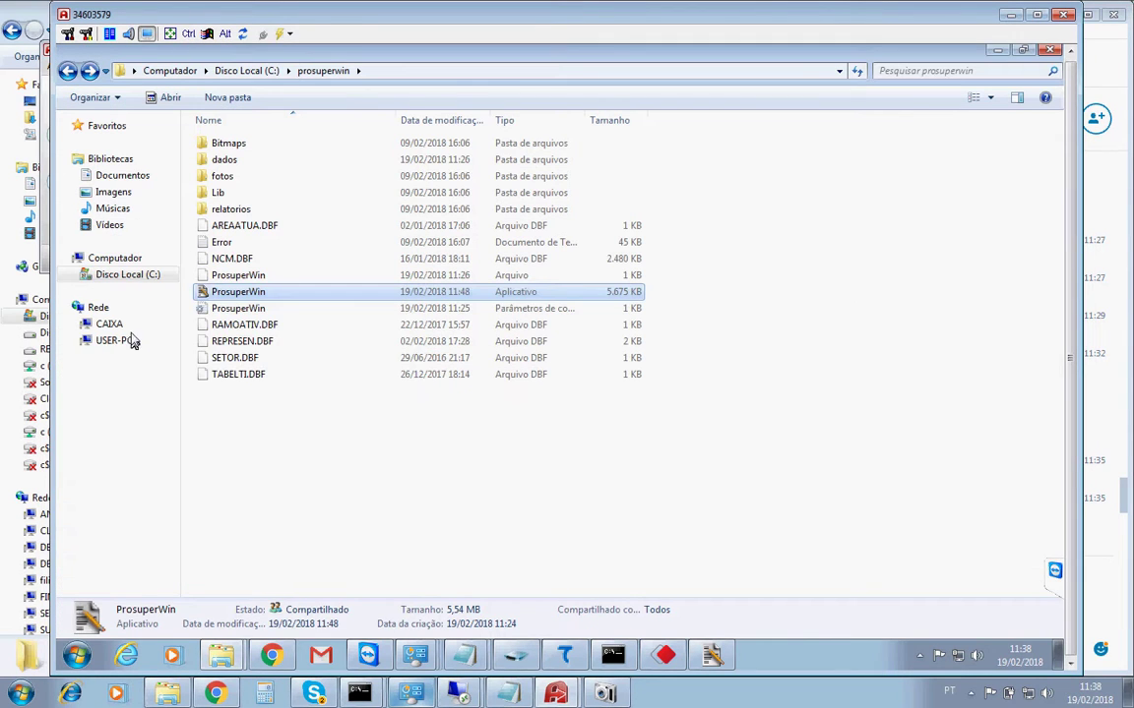
Show Disco Local (C:) and open Painel de Controle from the Start menu.
{"action": "left_click", "coordinate": [125, 276]}
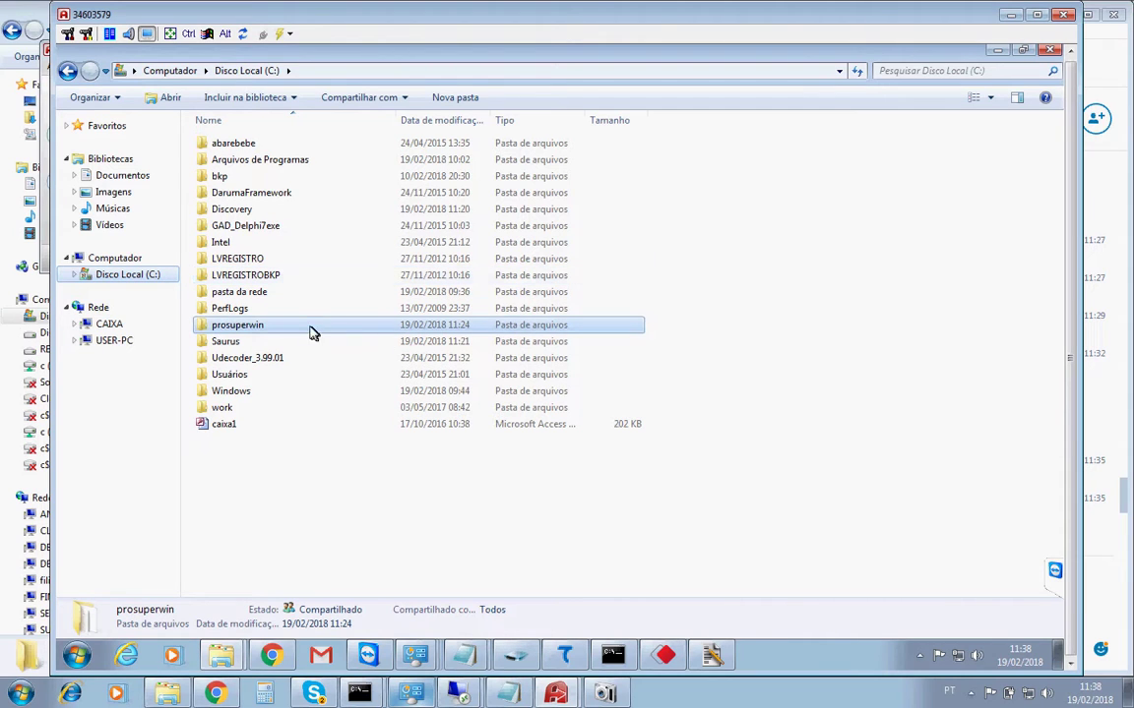
{"action": "left_click", "coordinate": [77, 657]}
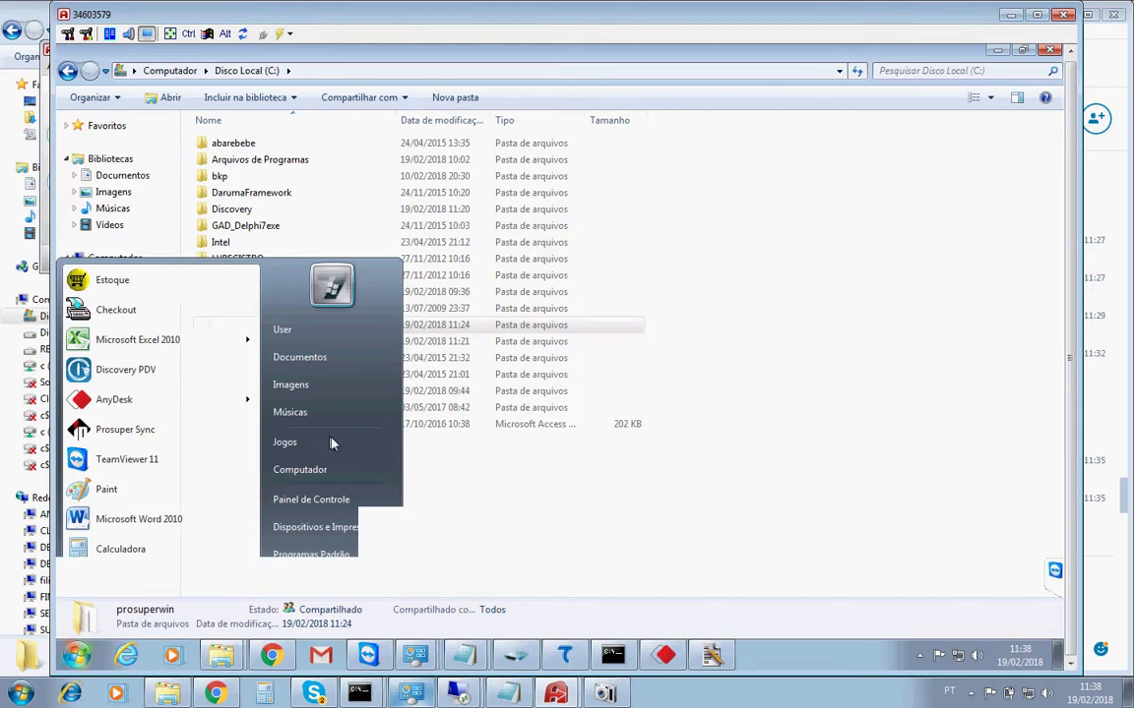
{"action": "left_click", "coordinate": [335, 501]}
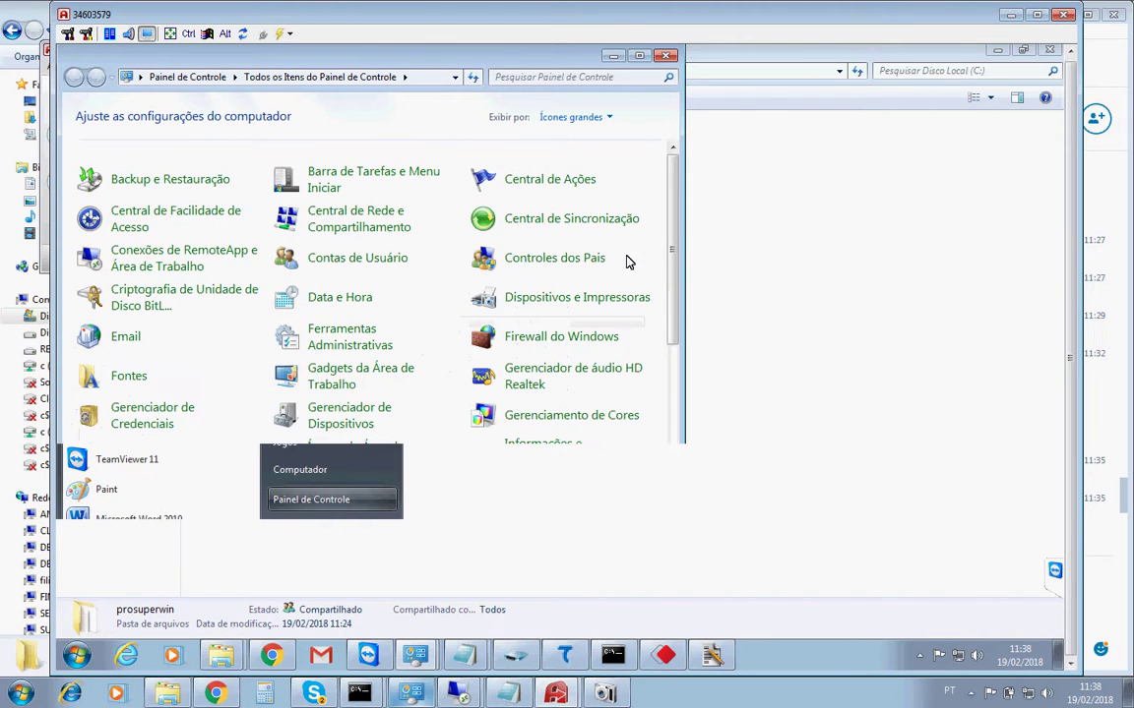
In User Accounts, begin changing the User account password and enter the current one.
{"action": "left_click", "coordinate": [352, 259]}
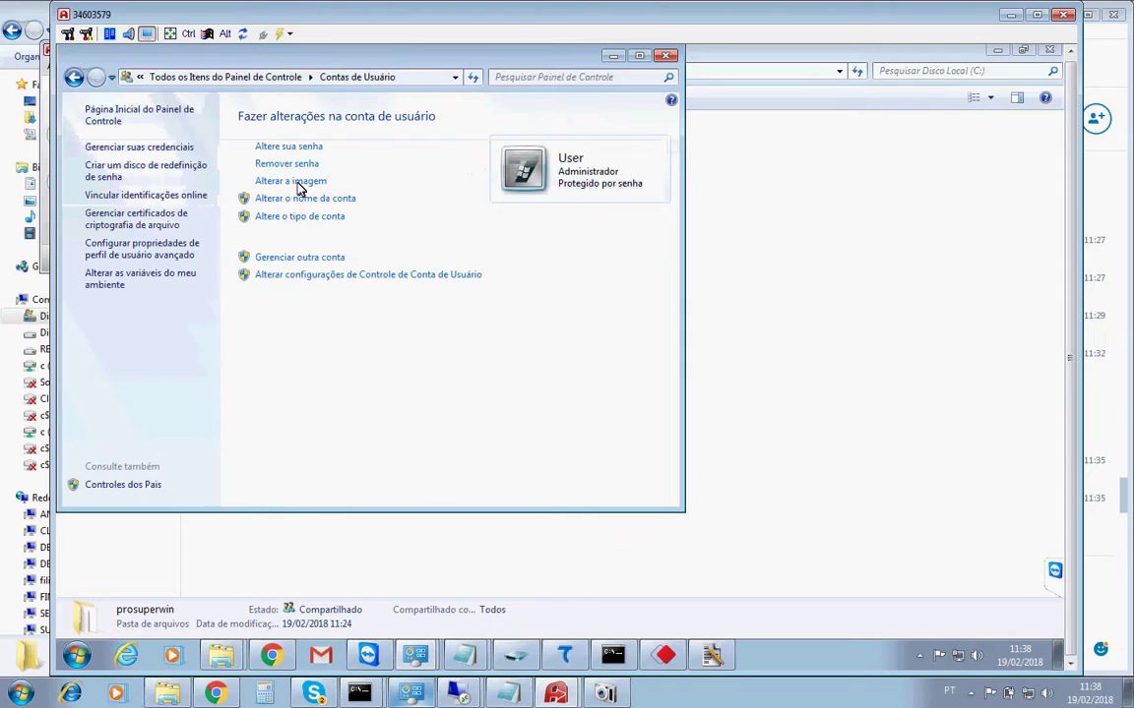
{"action": "left_click", "coordinate": [287, 150]}
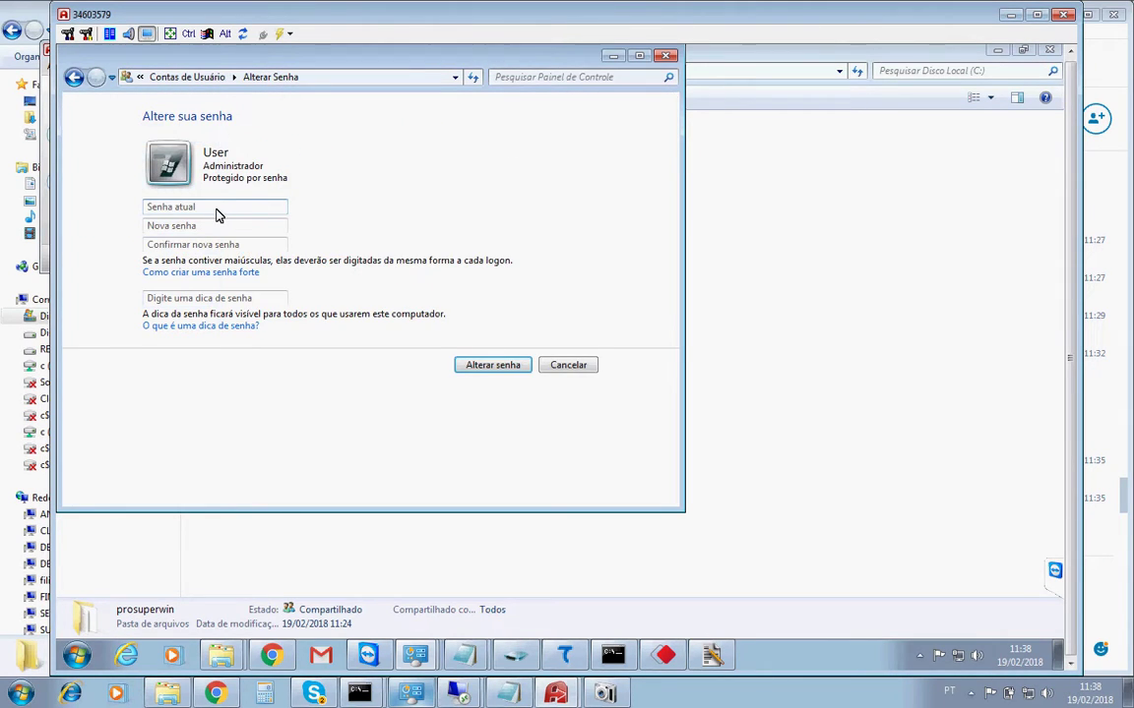
{"action": "type", "text": "••"}
{"action": "left_click", "coordinate": [200, 229]}
Enter and confirm the new password with a hint, save it, and close the Local Disk C: window.
{"action": "type", "text": "•"}
{"action": "key", "text": "Tab"}
{"action": "type", "text": "••"}
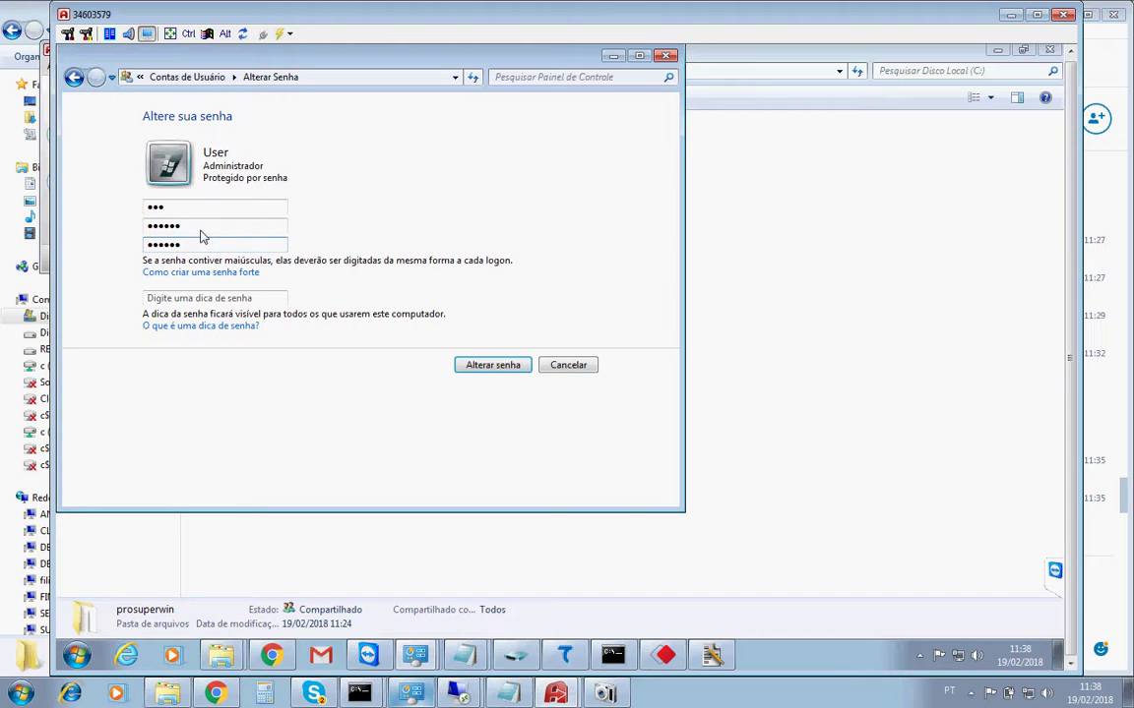
{"action": "key", "text": "Tab"}
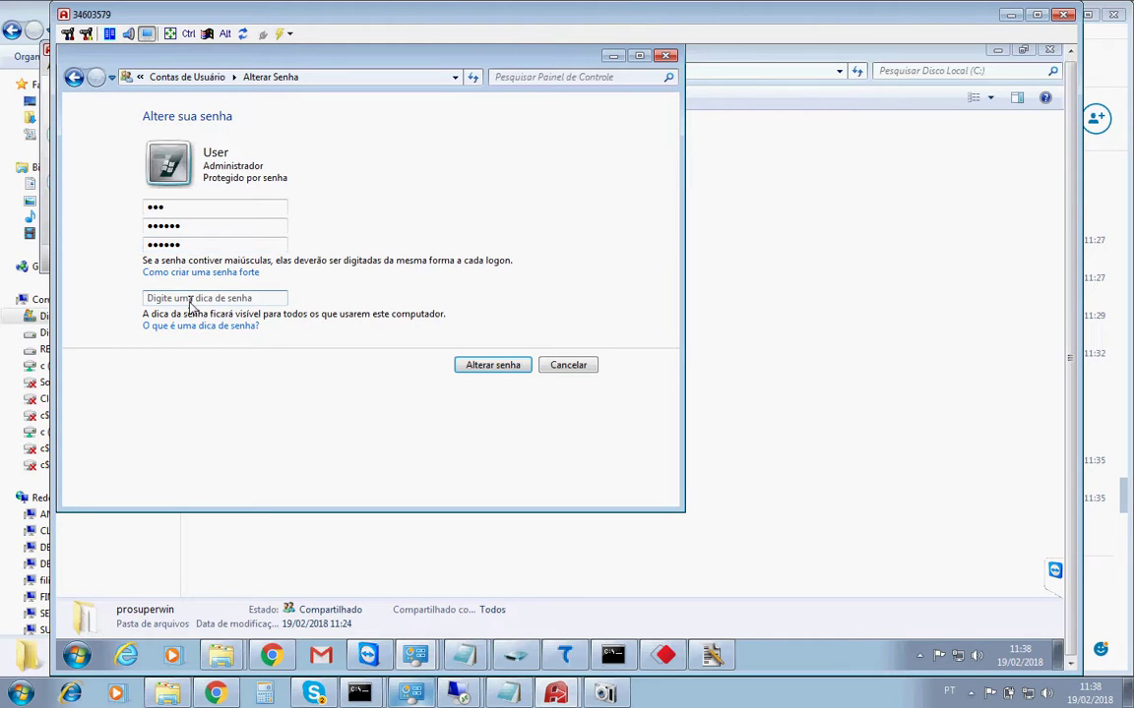
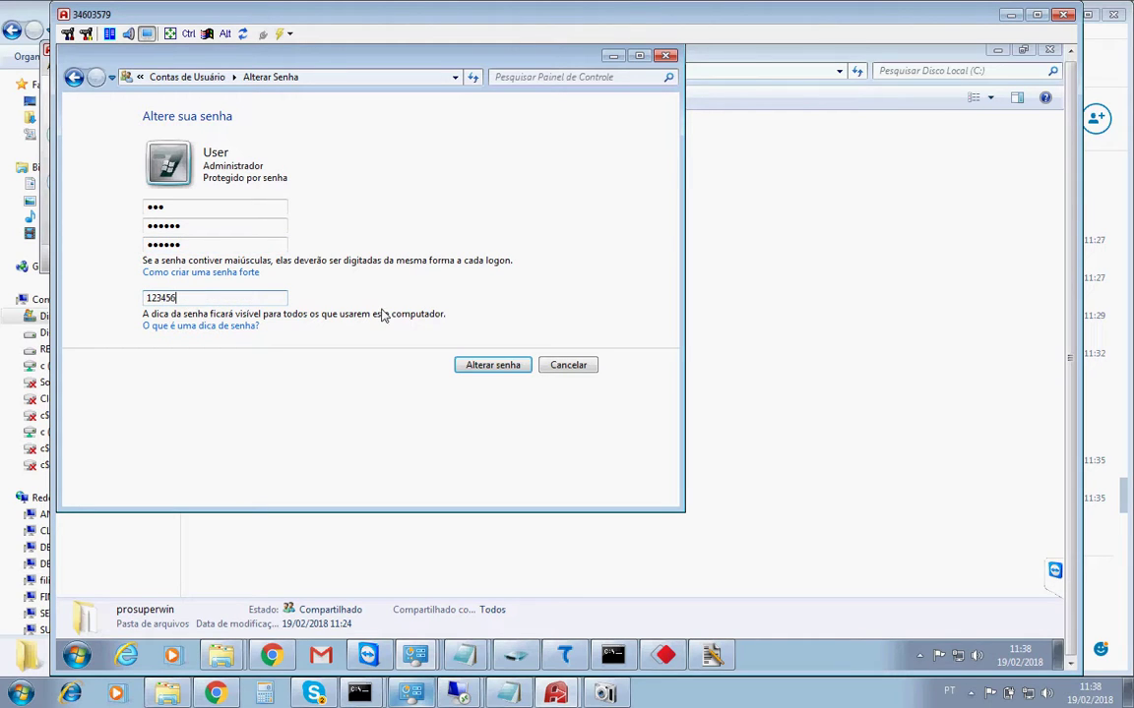
{"action": "left_click", "coordinate": [493, 366]}
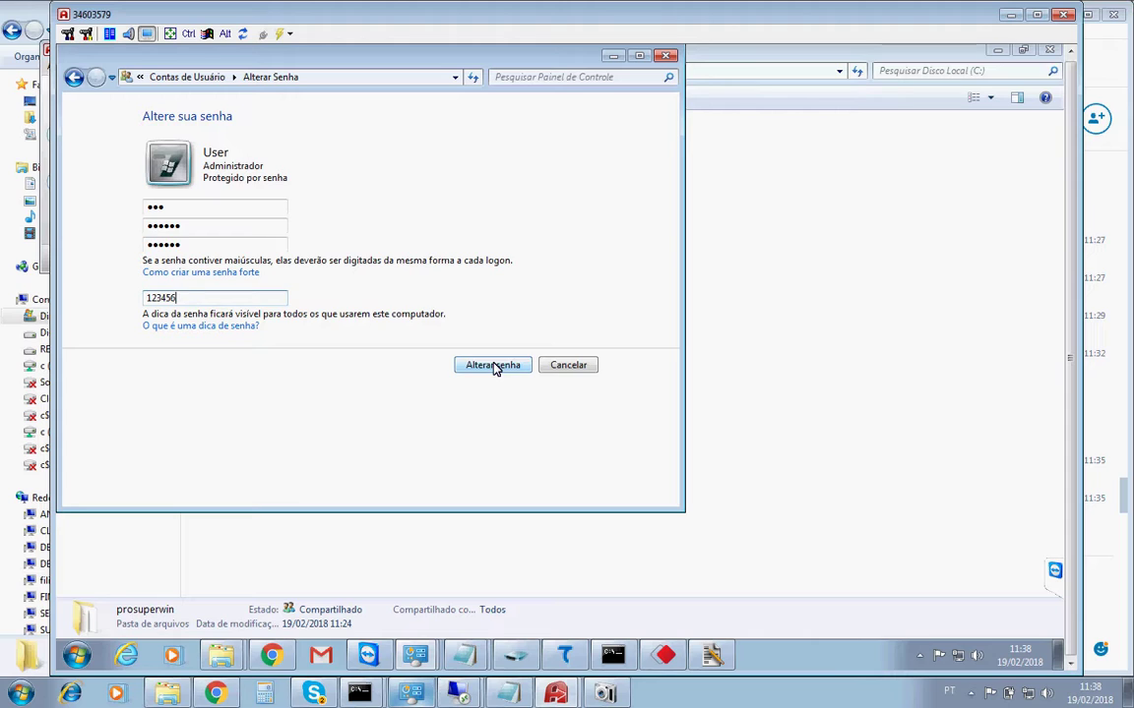
{"action": "left_click", "coordinate": [493, 366]}
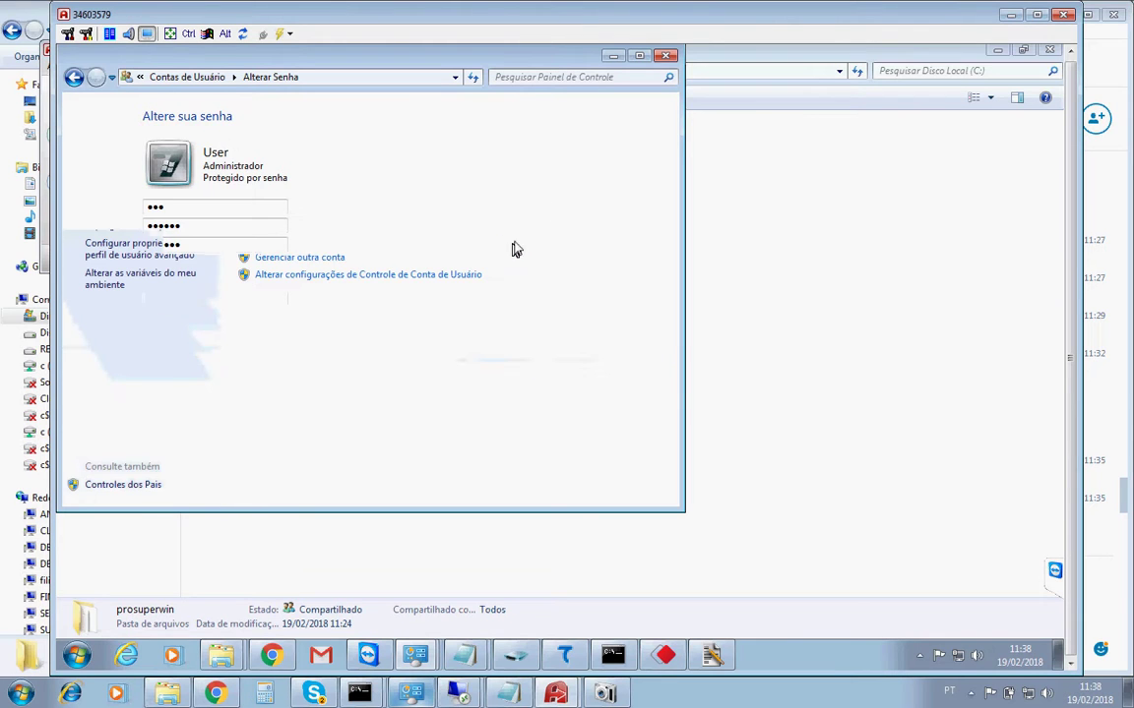
{"action": "left_click", "coordinate": [772, 65]}
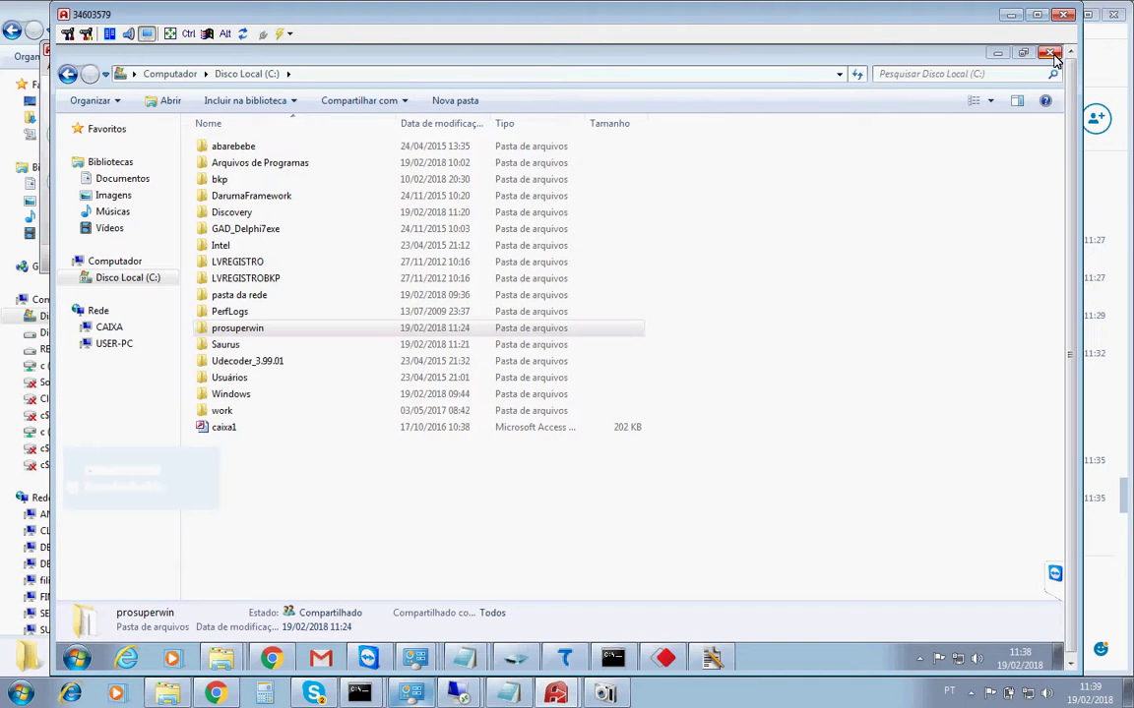
{"action": "left_click", "coordinate": [1051, 54]}
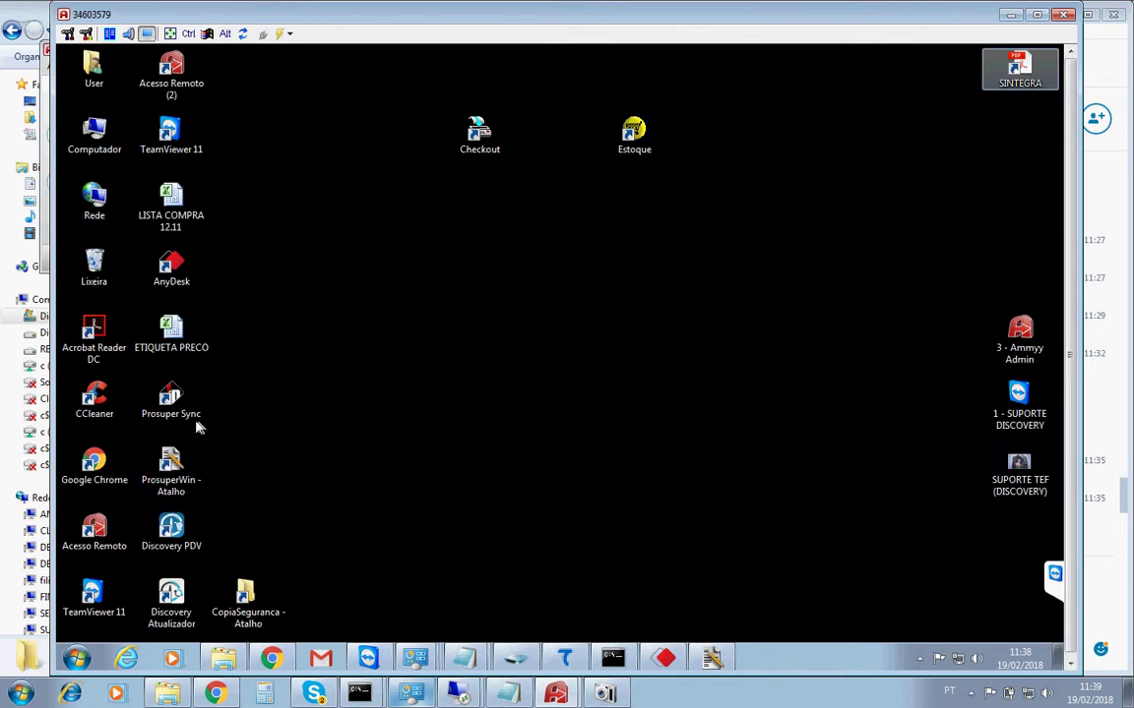
Open the Services console (services.msc) through the Run dialog.
{"action": "left_click", "coordinate": [78, 657]}
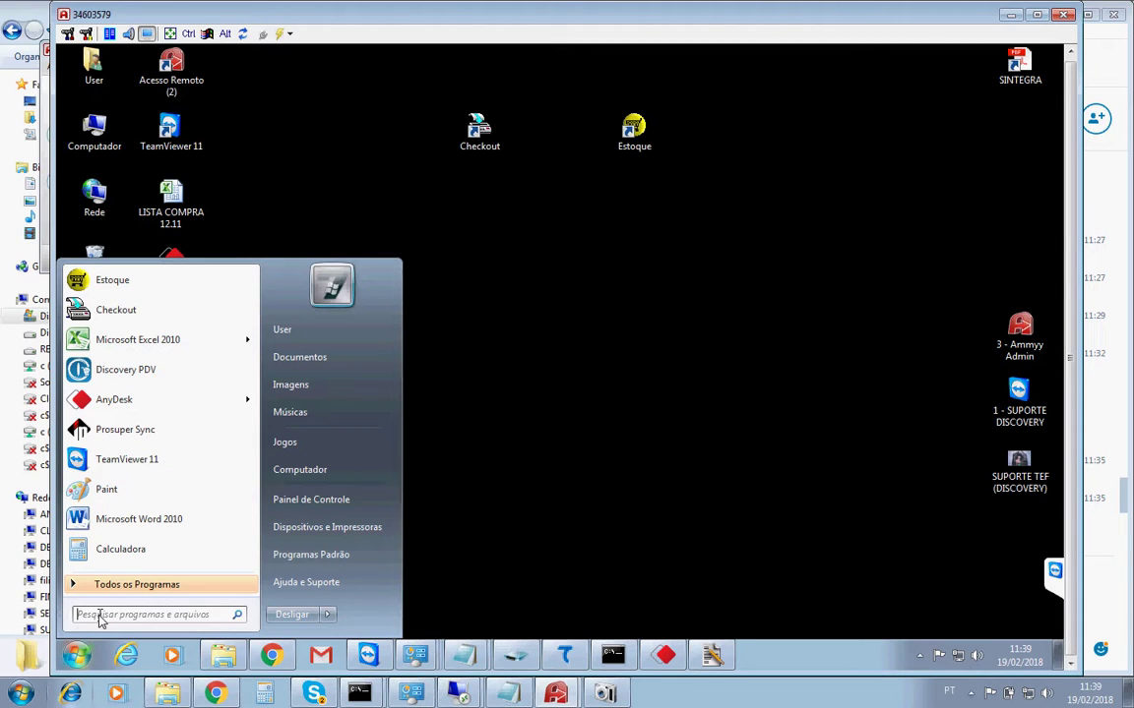
{"action": "type", "text": "exec"}
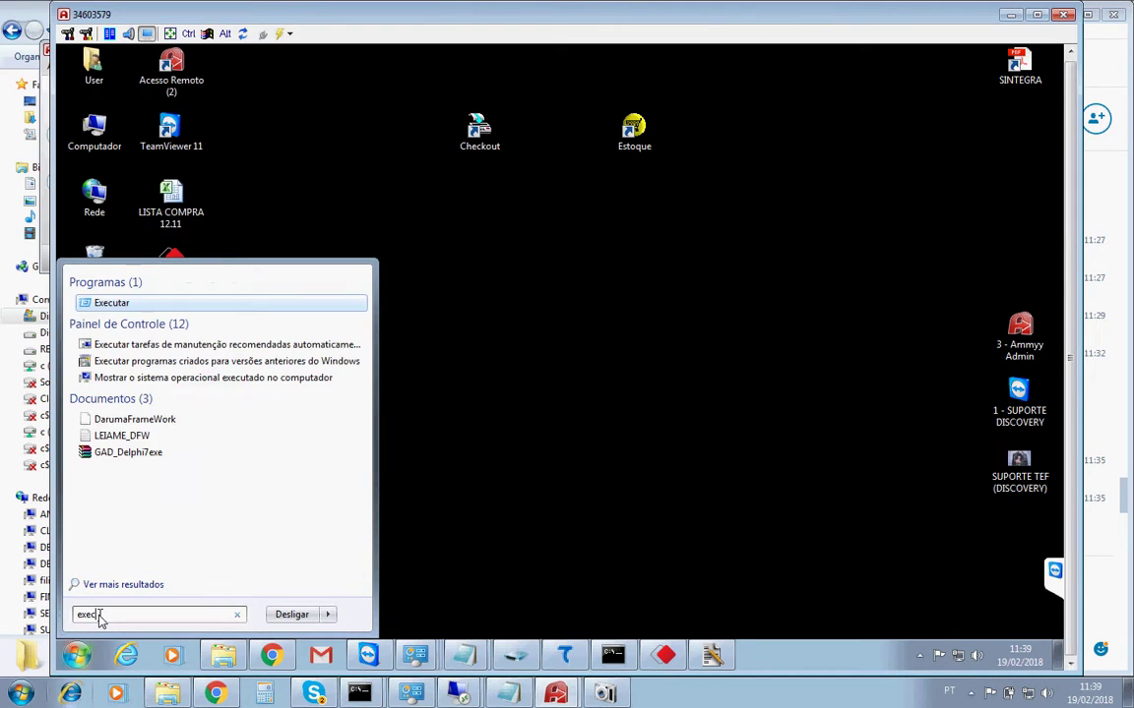
{"action": "left_click", "coordinate": [108, 304]}
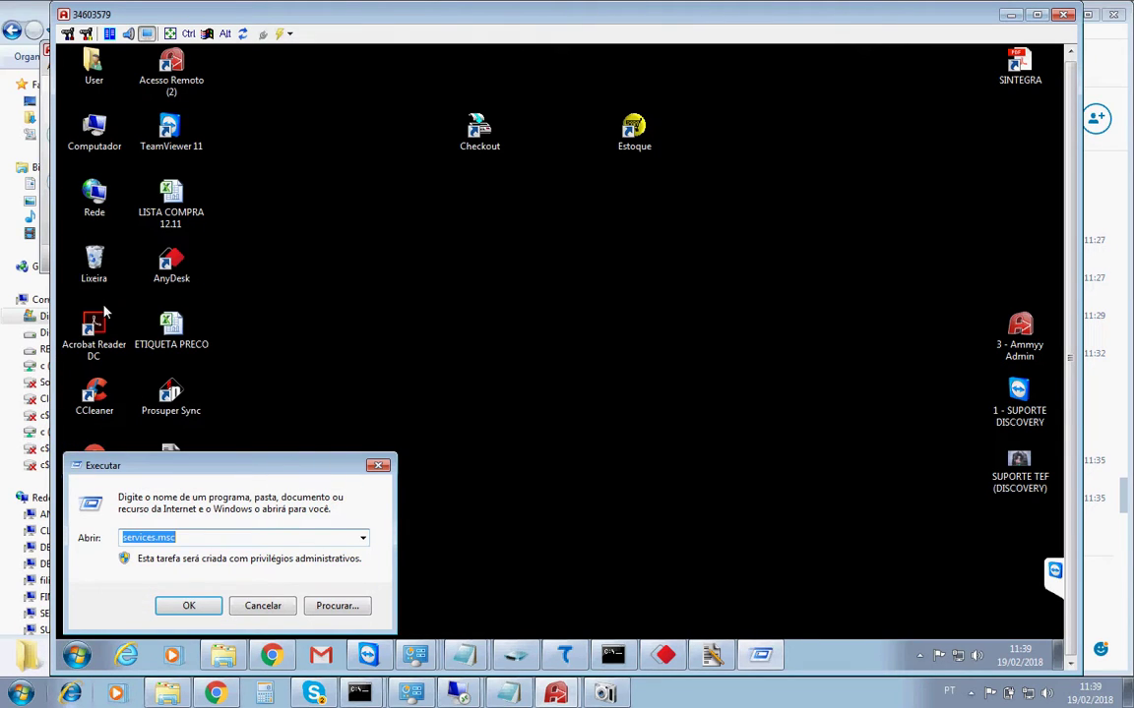
{"action": "key", "text": "Return"}
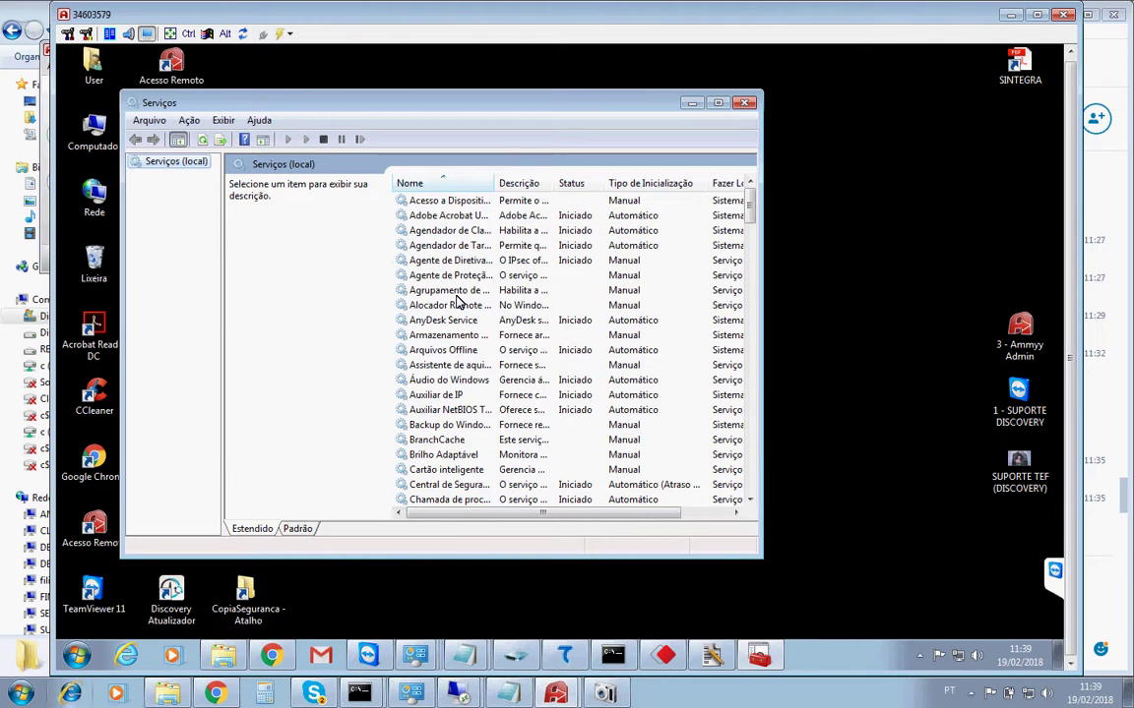
Stop the Prosuper Sync service, try restarting it, and dismiss the error 1069 logon failure.
{"action": "left_click", "coordinate": [456, 294]}
{"action": "key", "text": "p"}
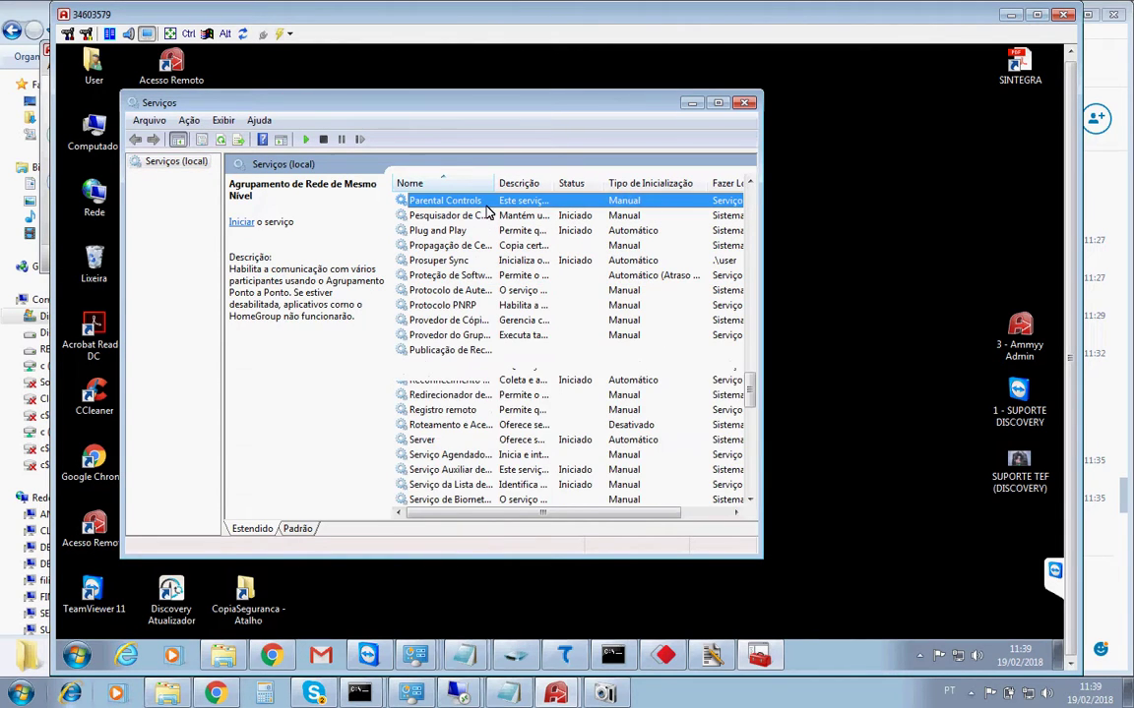
{"action": "left_click", "coordinate": [448, 247]}
{"action": "left_click", "coordinate": [448, 261]}
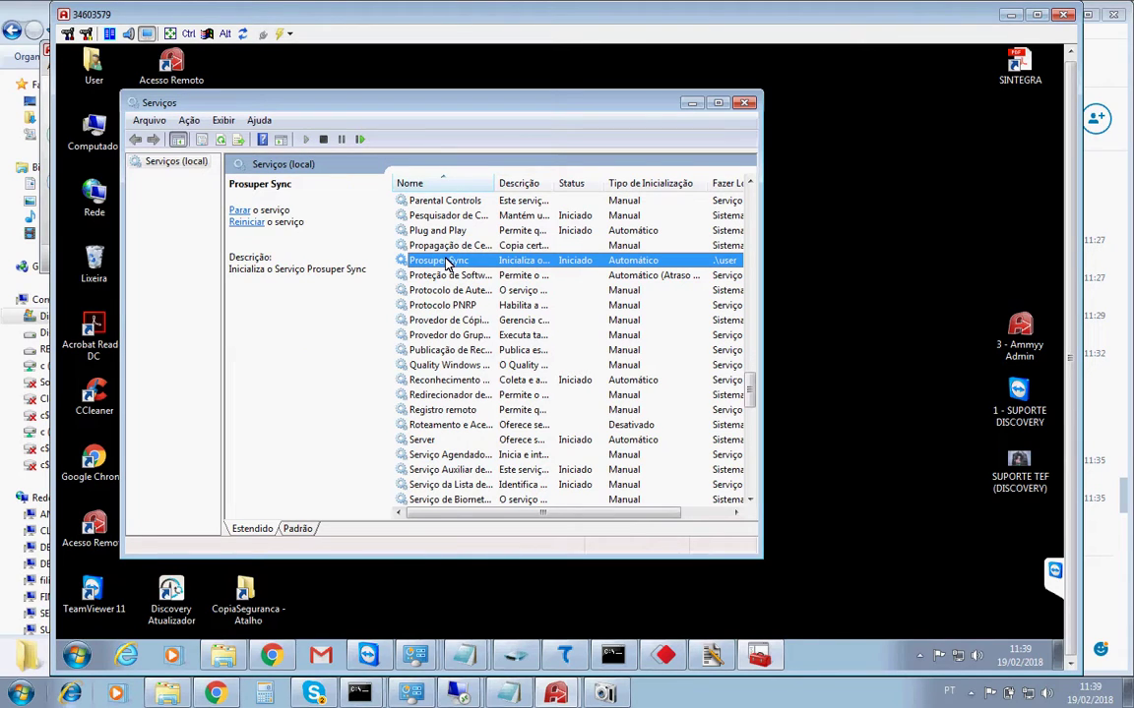
{"action": "right_click", "coordinate": [439, 265]}
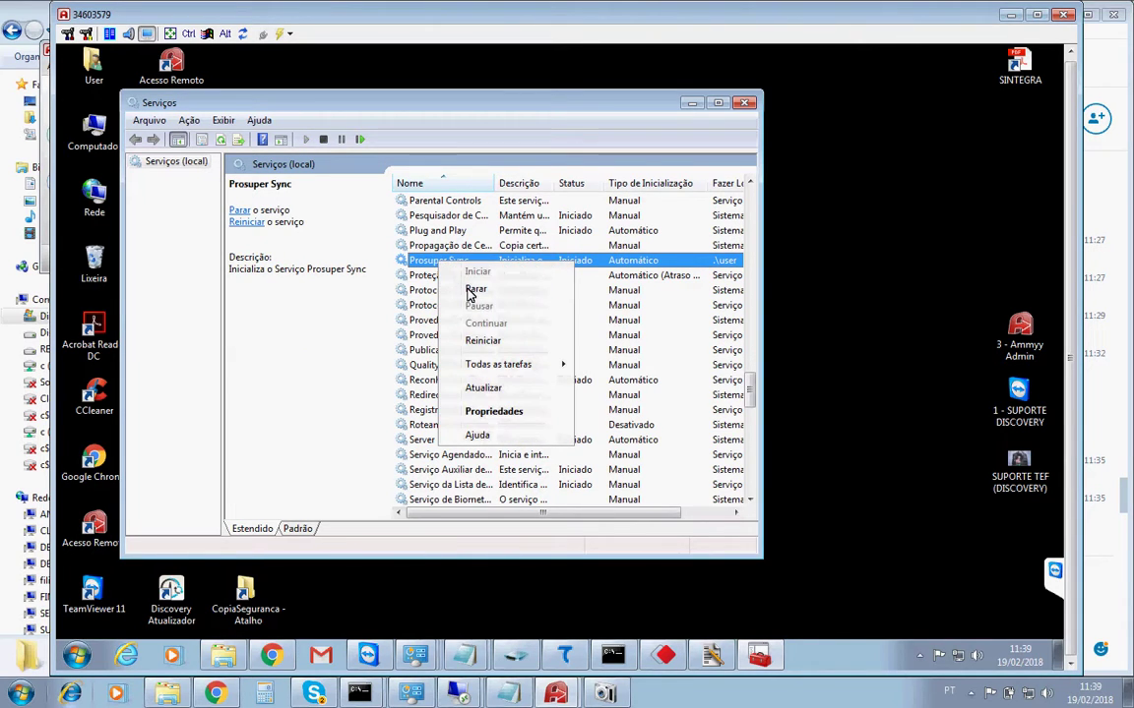
{"action": "left_click", "coordinate": [471, 292]}
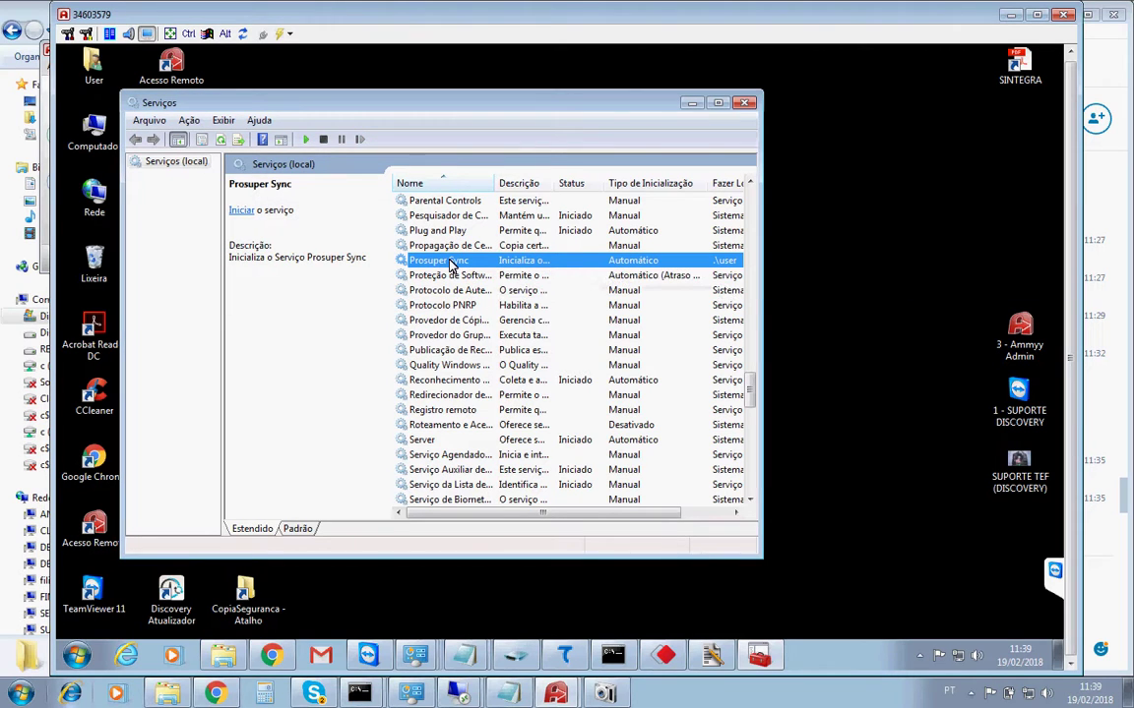
{"action": "right_click", "coordinate": [473, 261]}
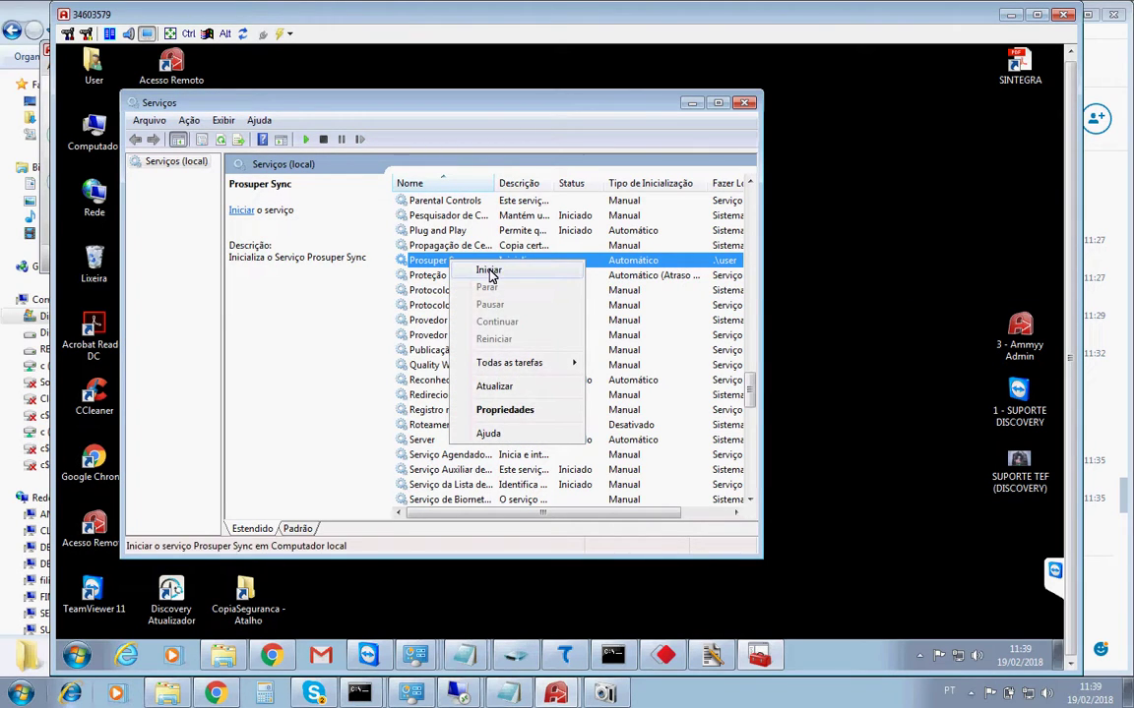
{"action": "left_click", "coordinate": [489, 271]}
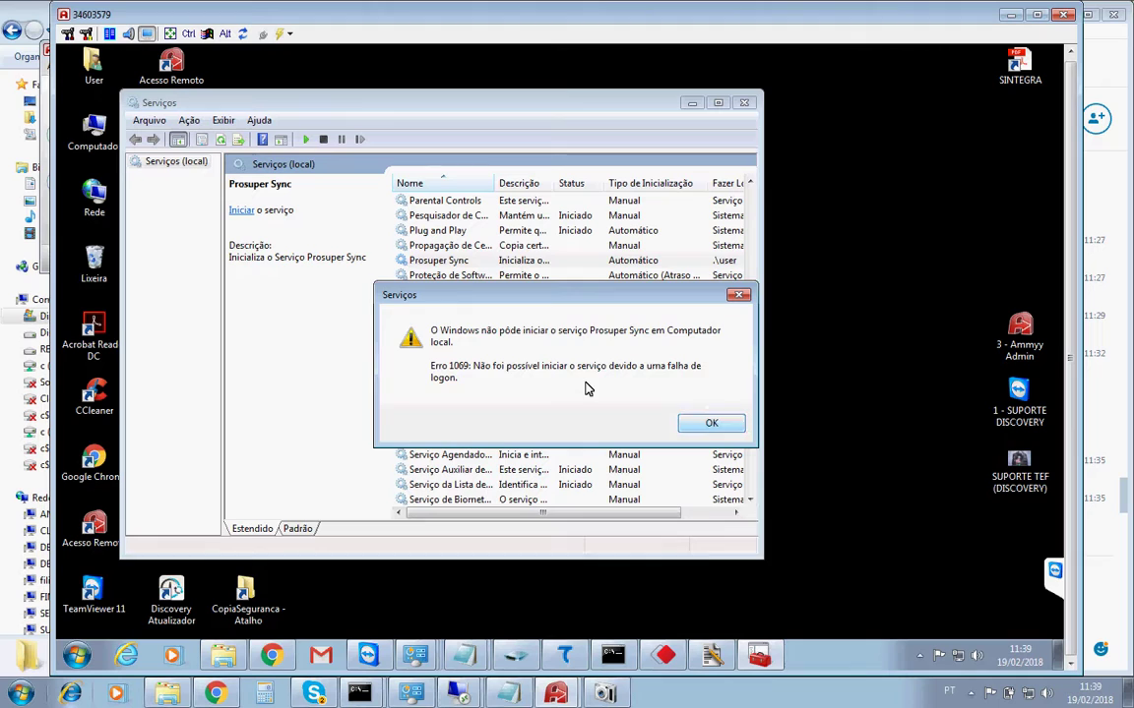
{"action": "left_click", "coordinate": [702, 424]}
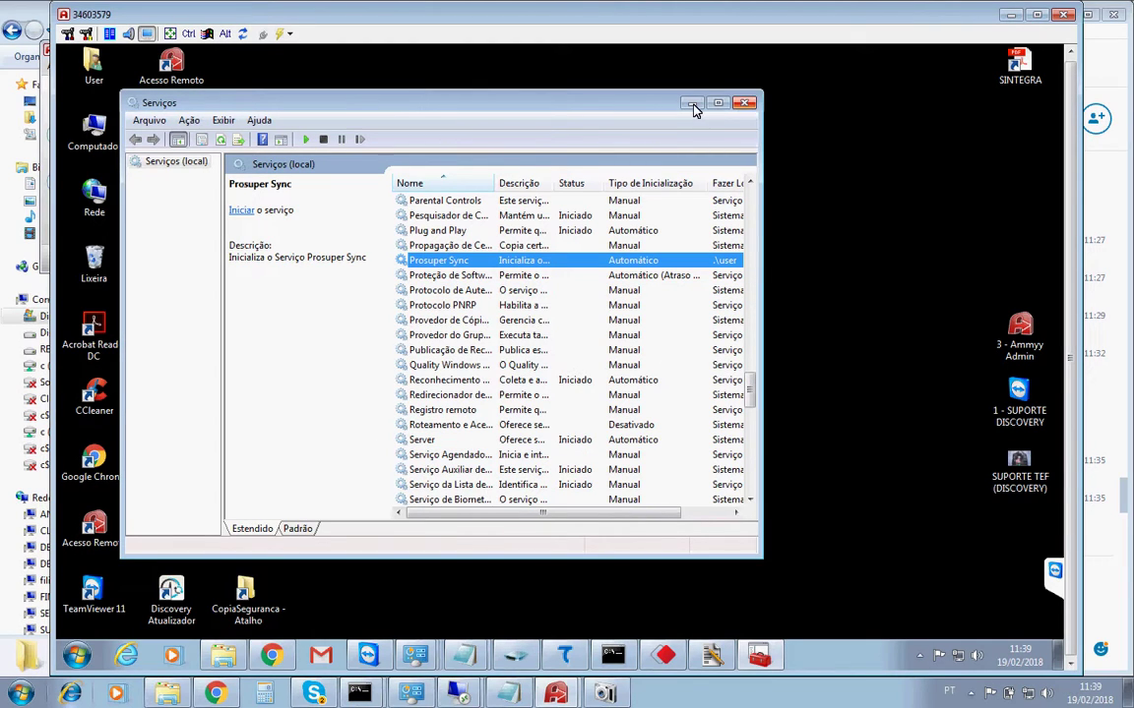
In Terminal Prosuper Sync, stop and uninstall the service, then start reinstalling it.
{"action": "left_click", "coordinate": [693, 104]}
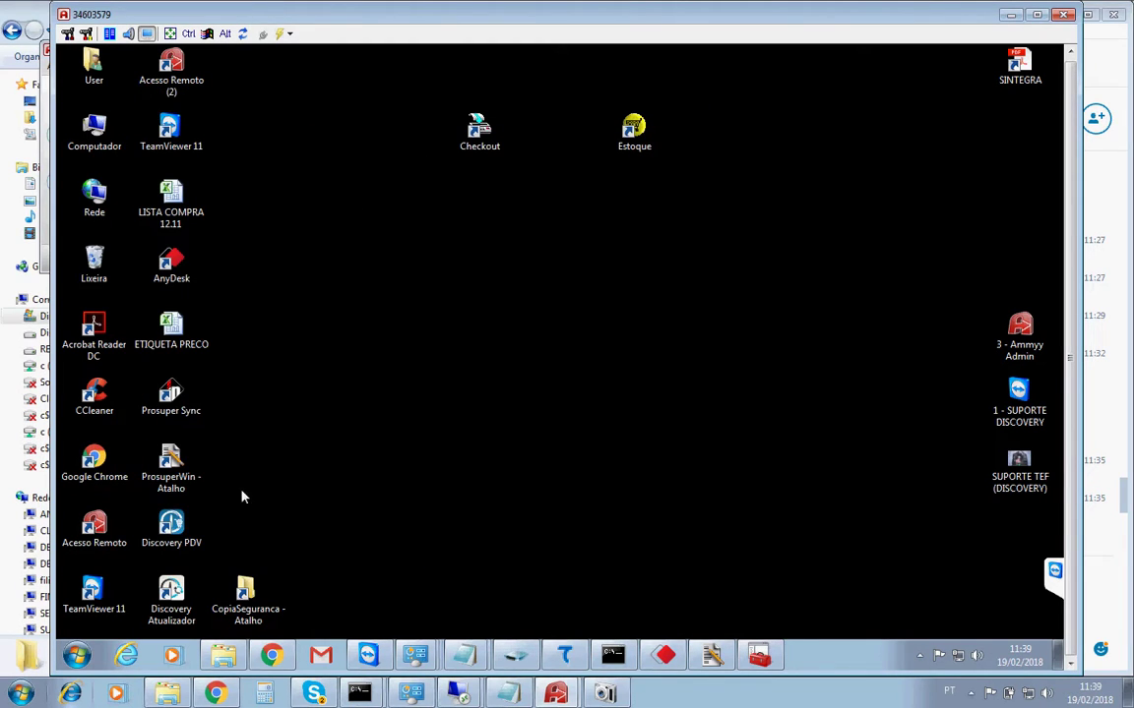
{"action": "double_click", "coordinate": [167, 412]}
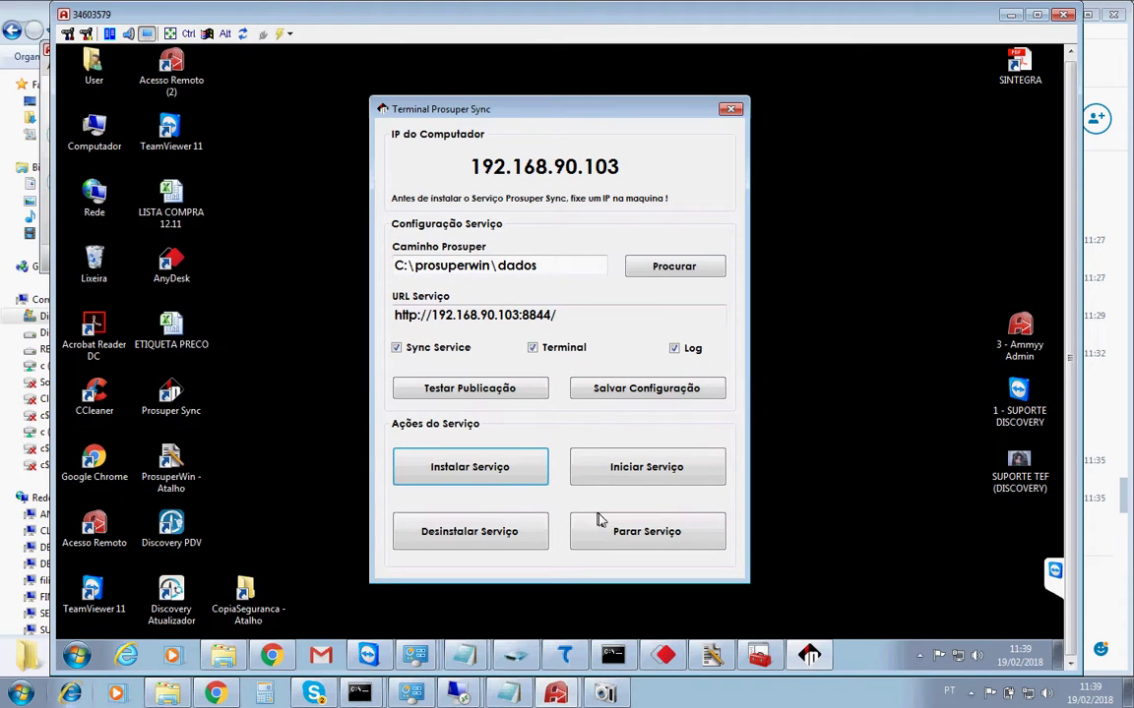
{"action": "left_click", "coordinate": [610, 531]}
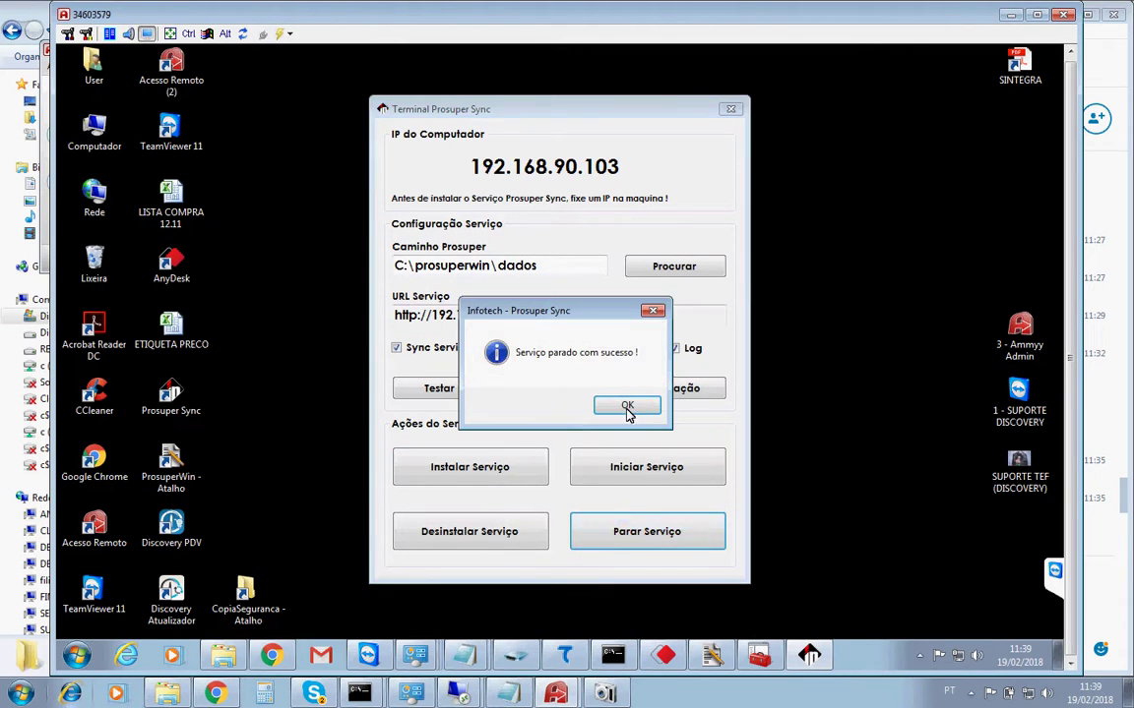
{"action": "left_click", "coordinate": [626, 409]}
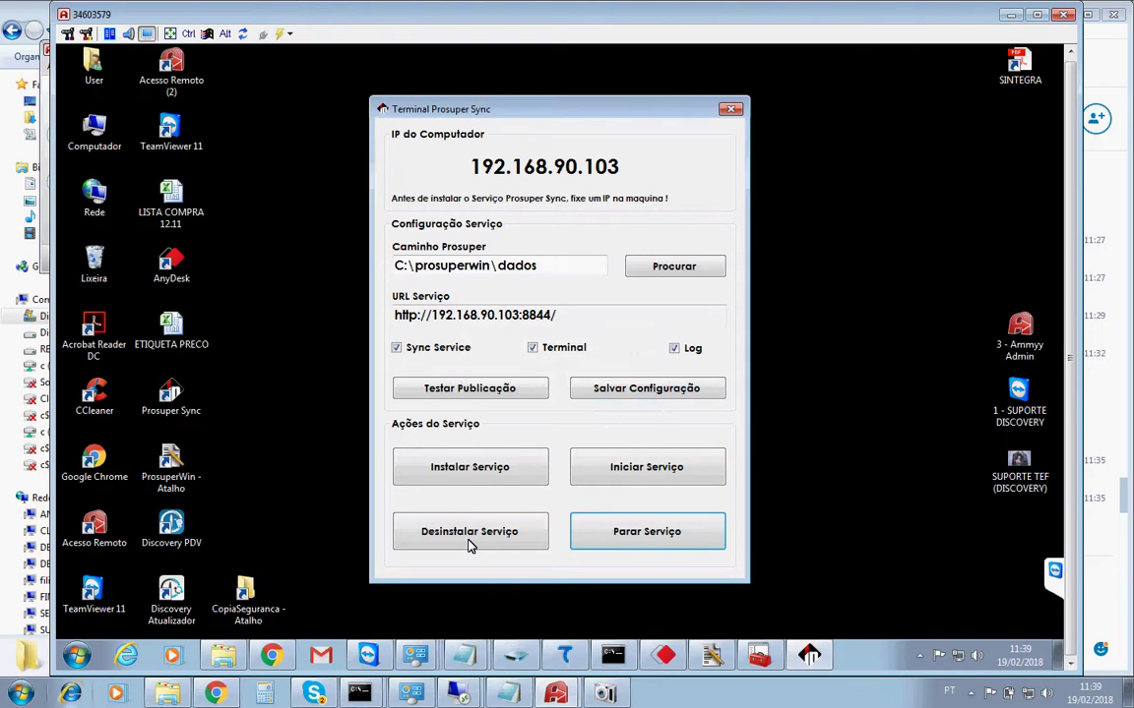
{"action": "left_click", "coordinate": [470, 539]}
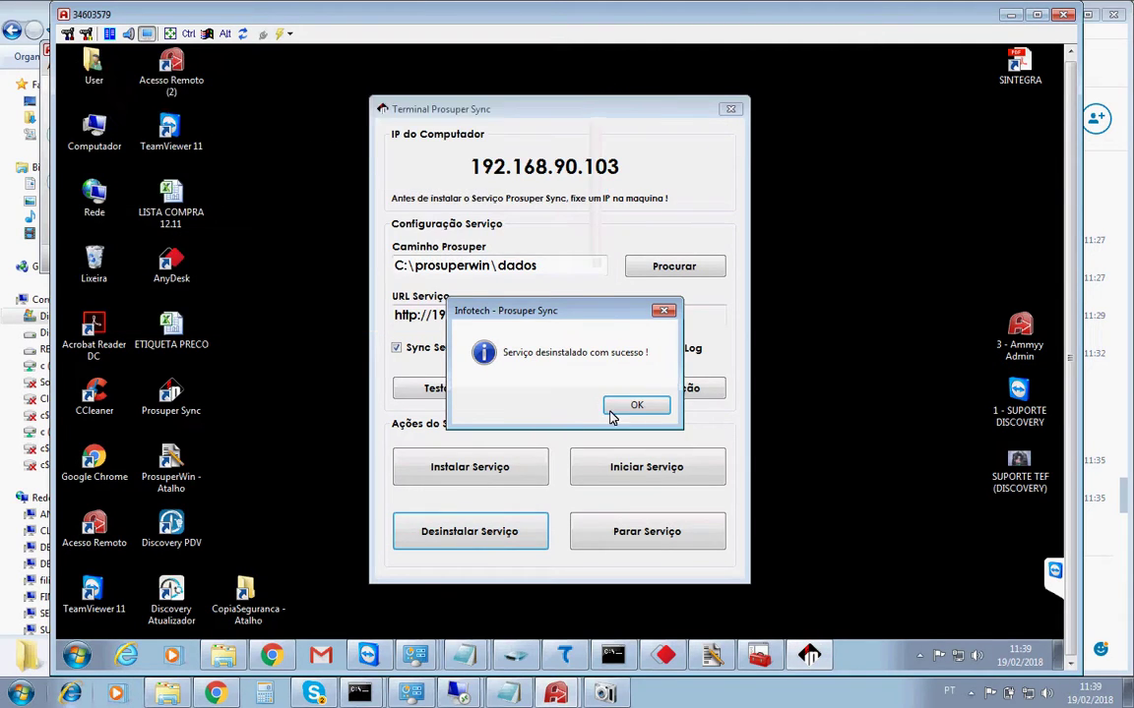
{"action": "left_click", "coordinate": [637, 407]}
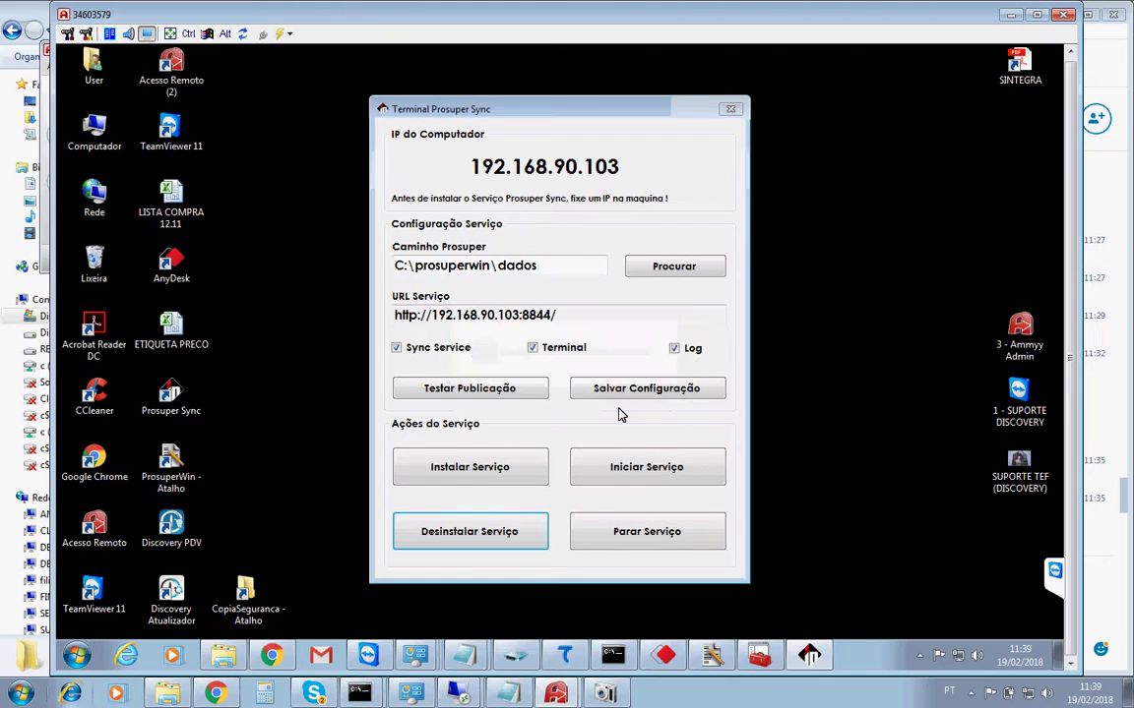
{"action": "left_click", "coordinate": [482, 469]}
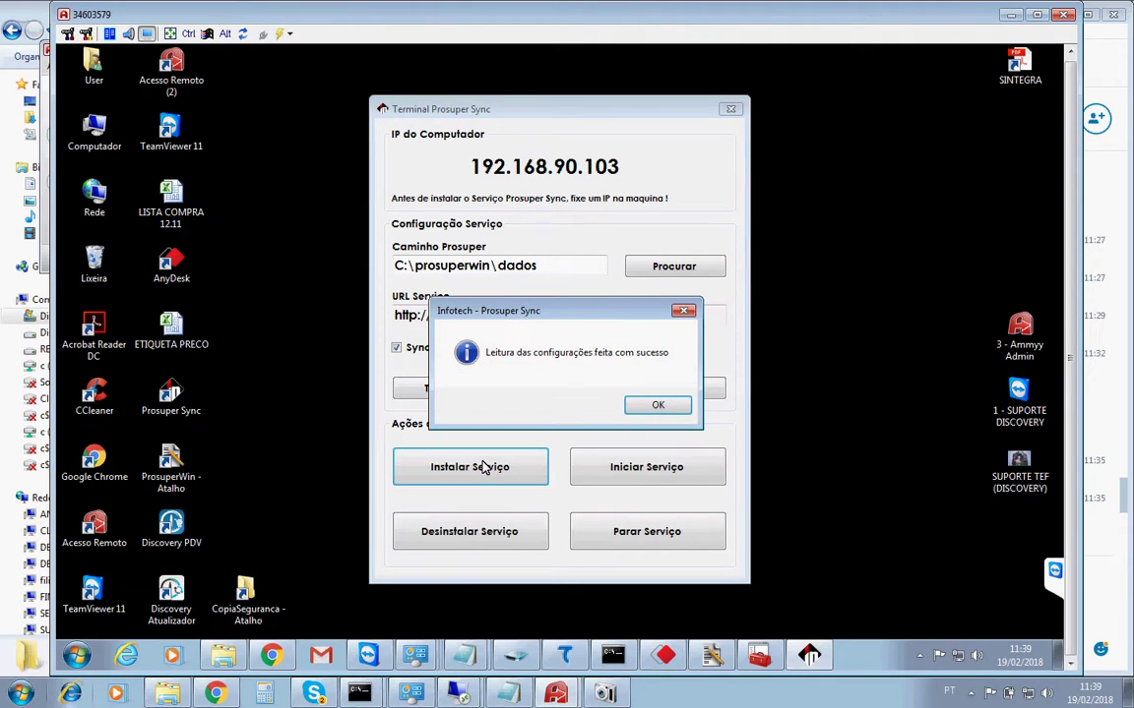
{"action": "key", "text": "Return"}
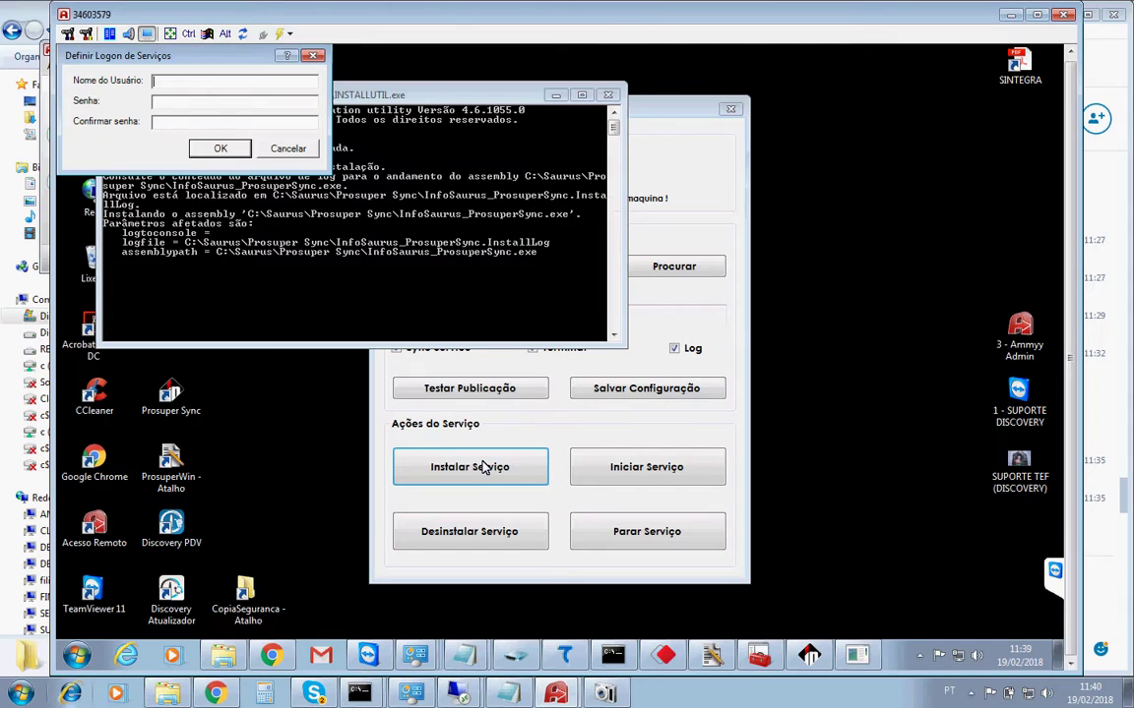
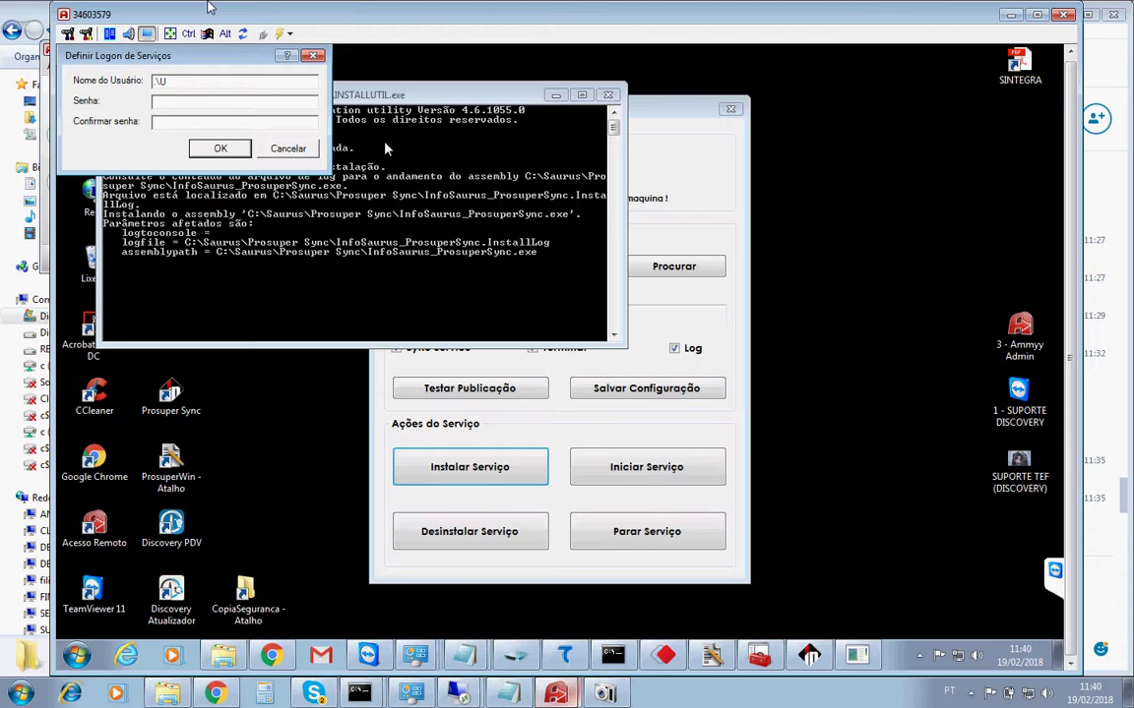
Install Prosuper Sync under the .\User account, try starting it, and dismiss the error.
{"action": "type", "text": "ser"}
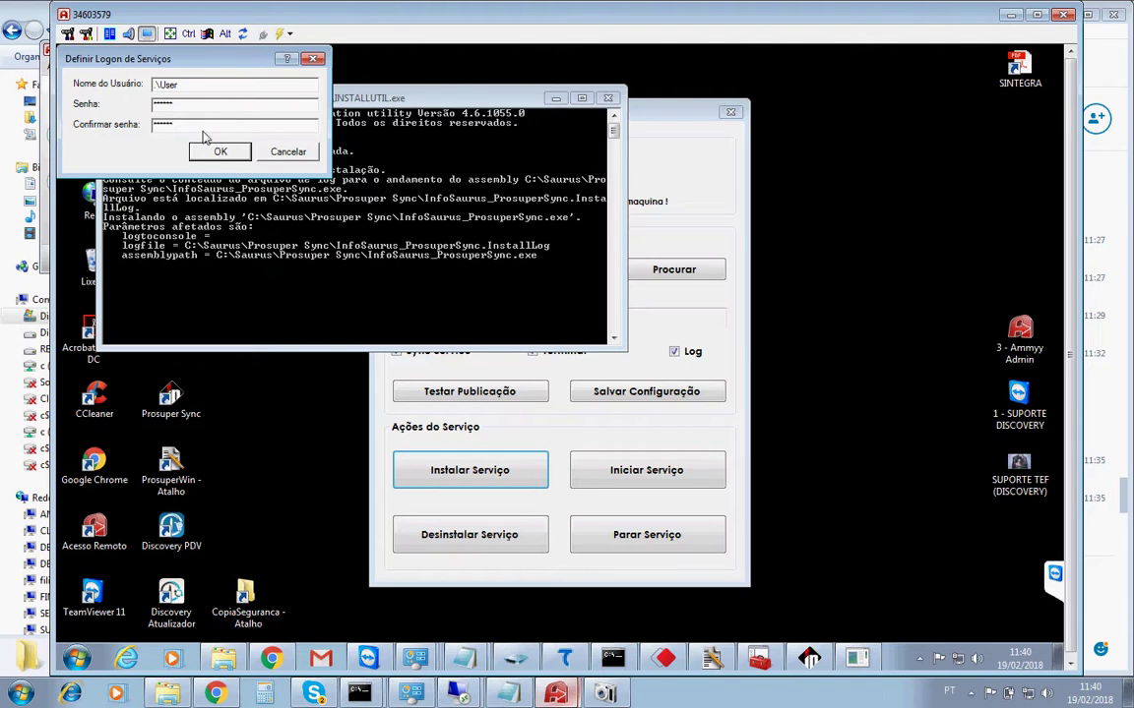
{"action": "left_click", "coordinate": [220, 155]}
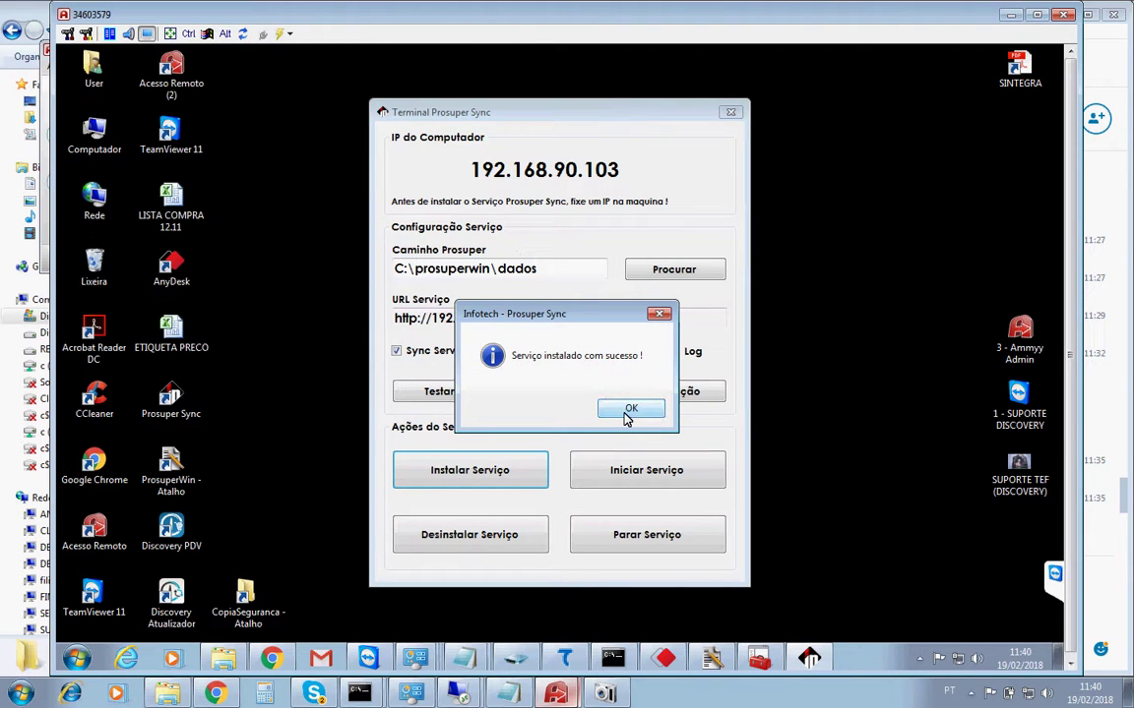
{"action": "left_click", "coordinate": [630, 410]}
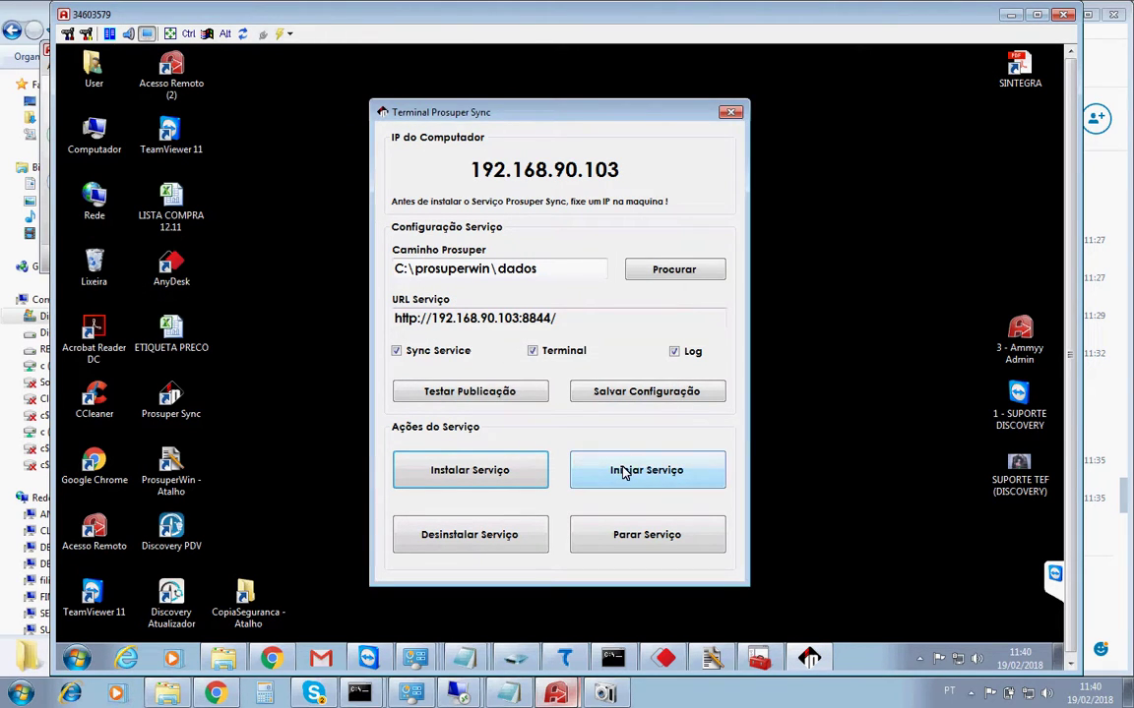
{"action": "left_click", "coordinate": [623, 472]}
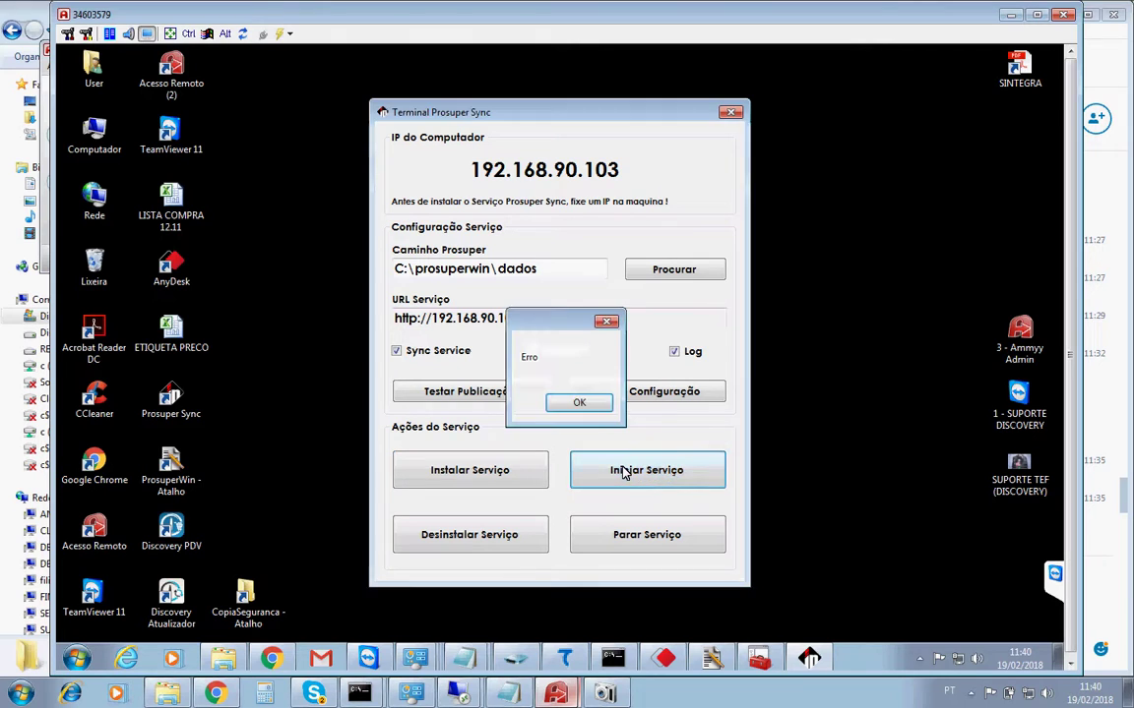
{"action": "left_click", "coordinate": [578, 404]}
{"action": "key", "text": "super+r"}
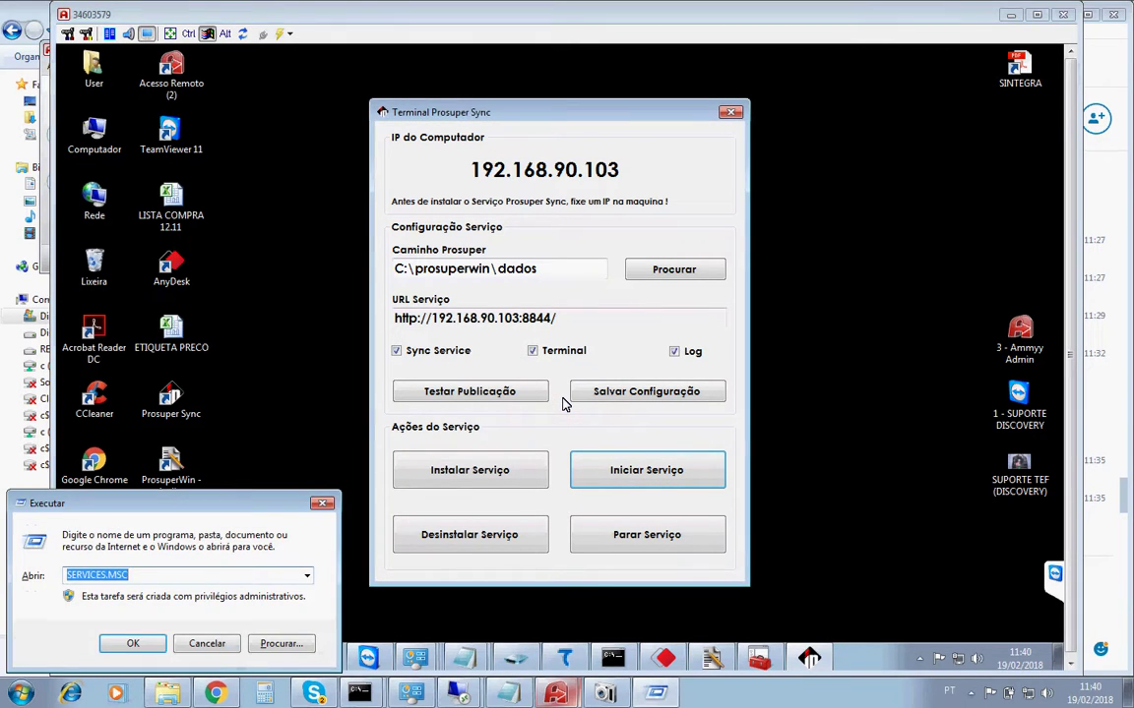
Open the remote Services console by running services.msc from the Executar search result.
{"action": "left_click", "coordinate": [322, 505]}
{"action": "key", "text": "super"}
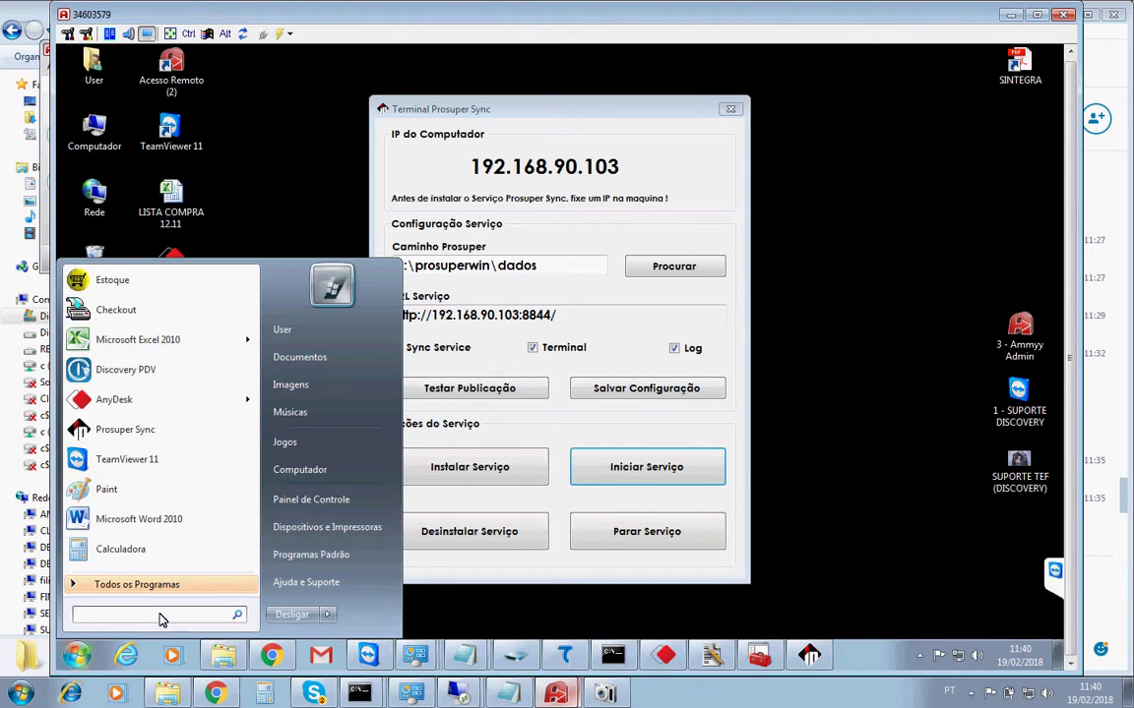
{"action": "key", "text": "super+e"}
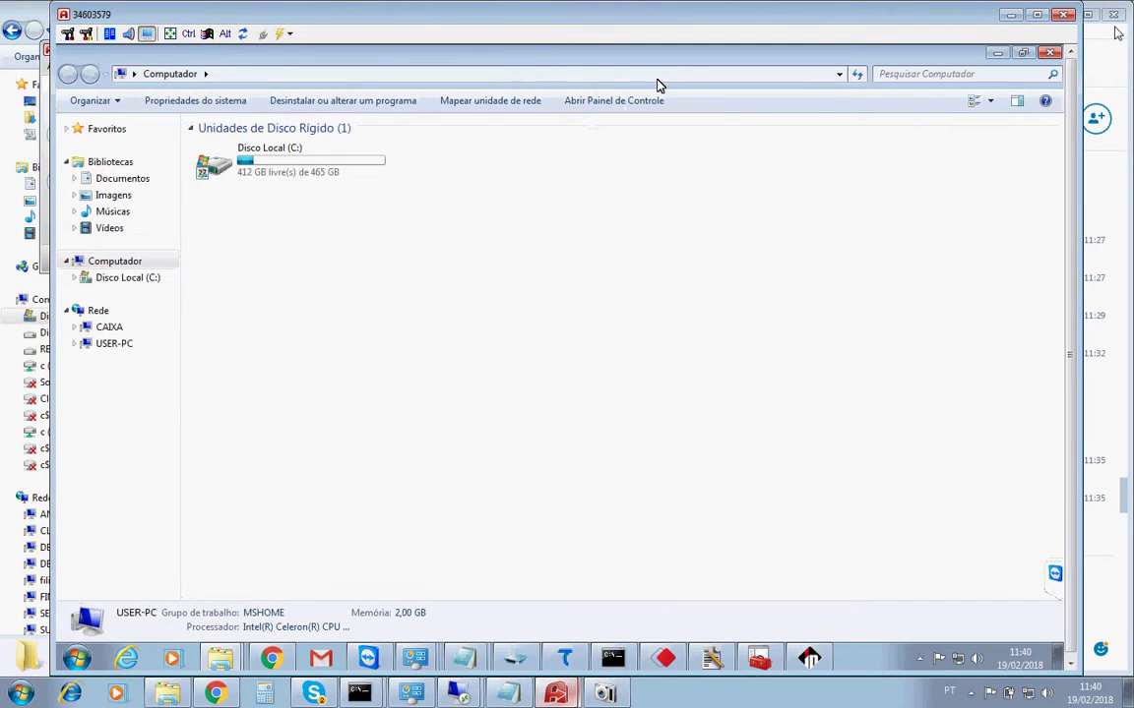
{"action": "left_click", "coordinate": [1050, 53]}
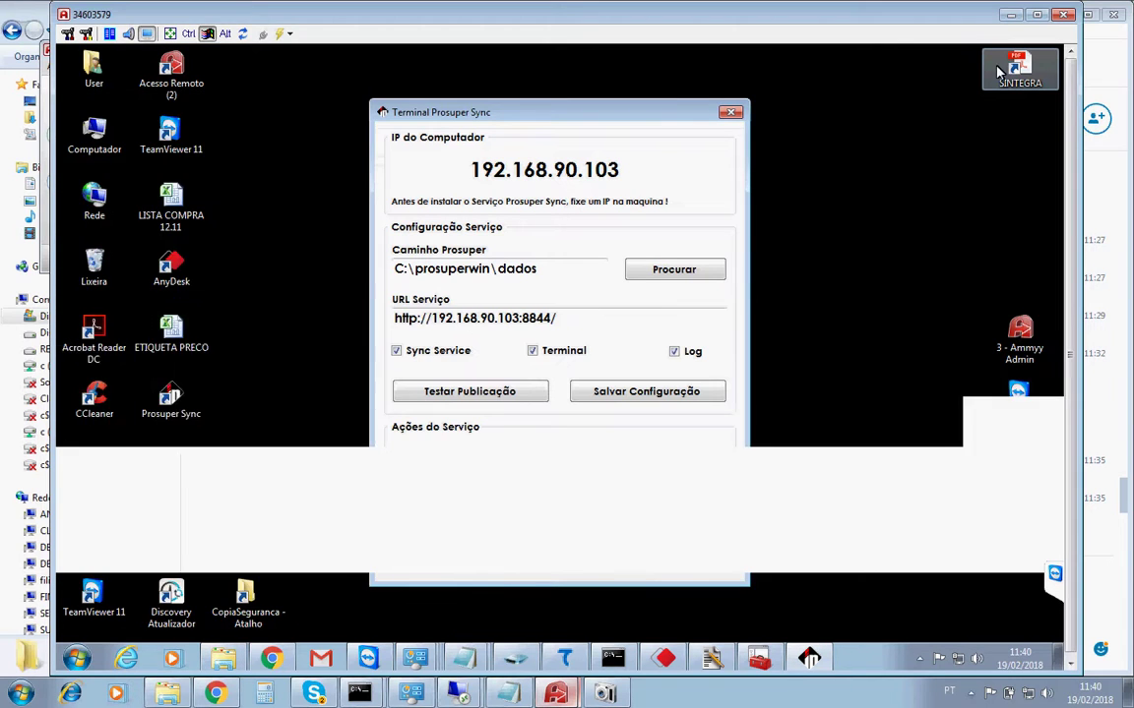
{"action": "key", "text": "super"}
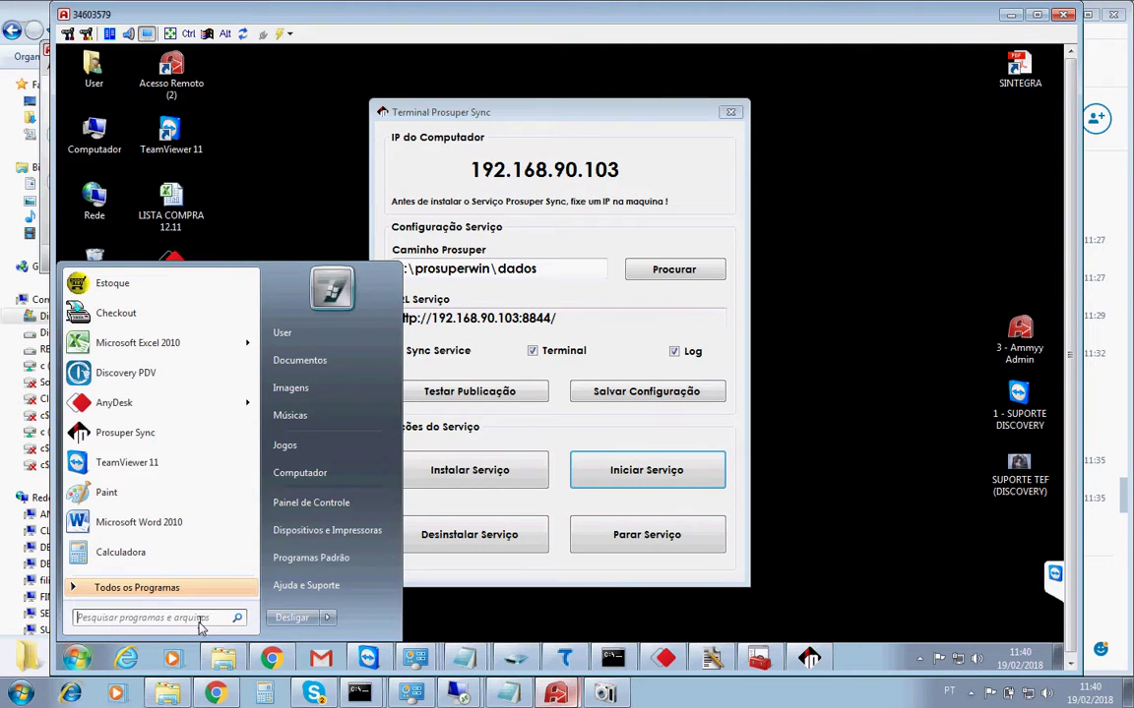
{"action": "type", "text": "exec"}
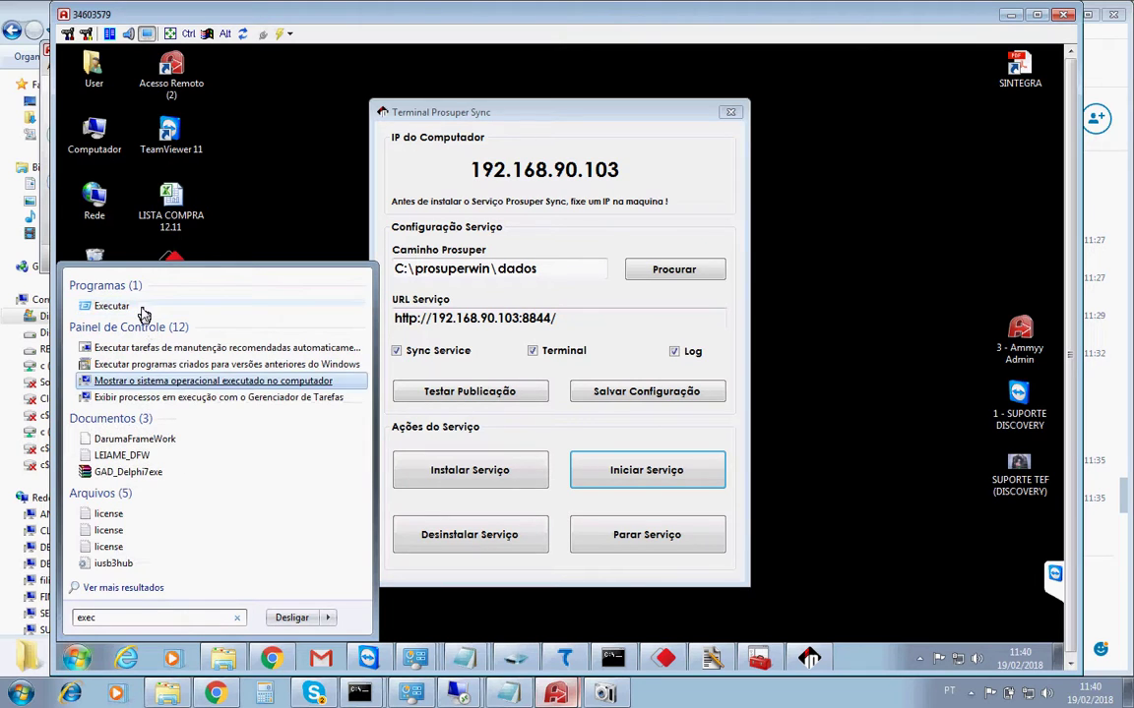
{"action": "left_click", "coordinate": [140, 307]}
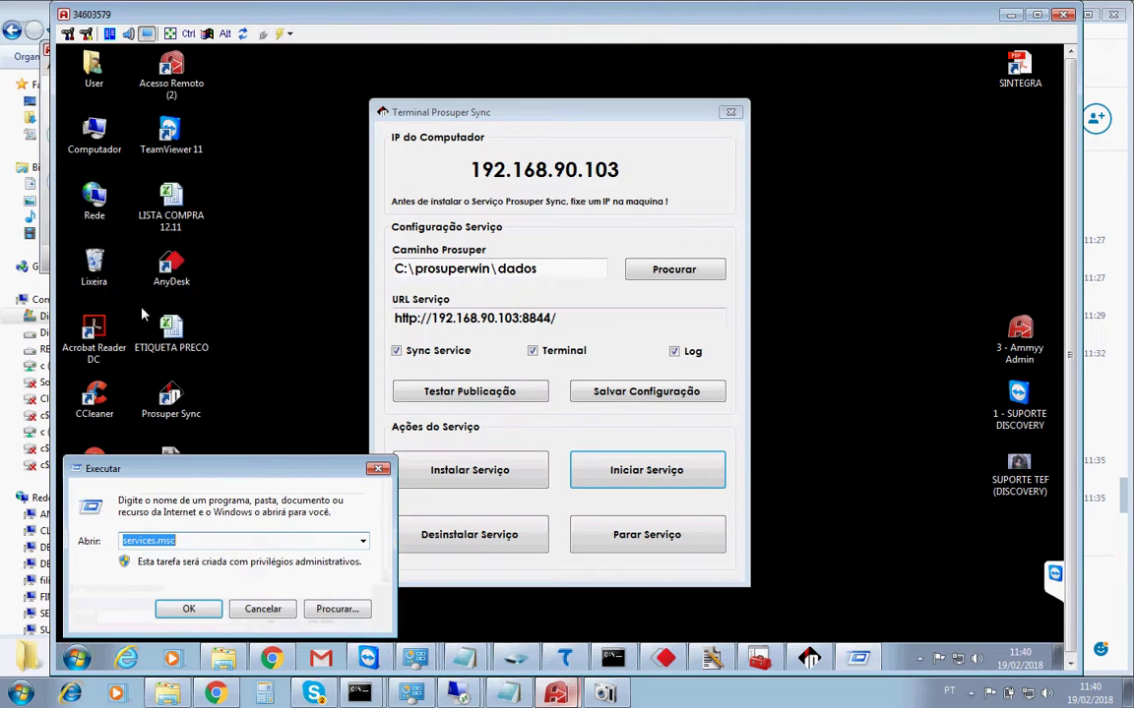
{"action": "left_click", "coordinate": [187, 609]}
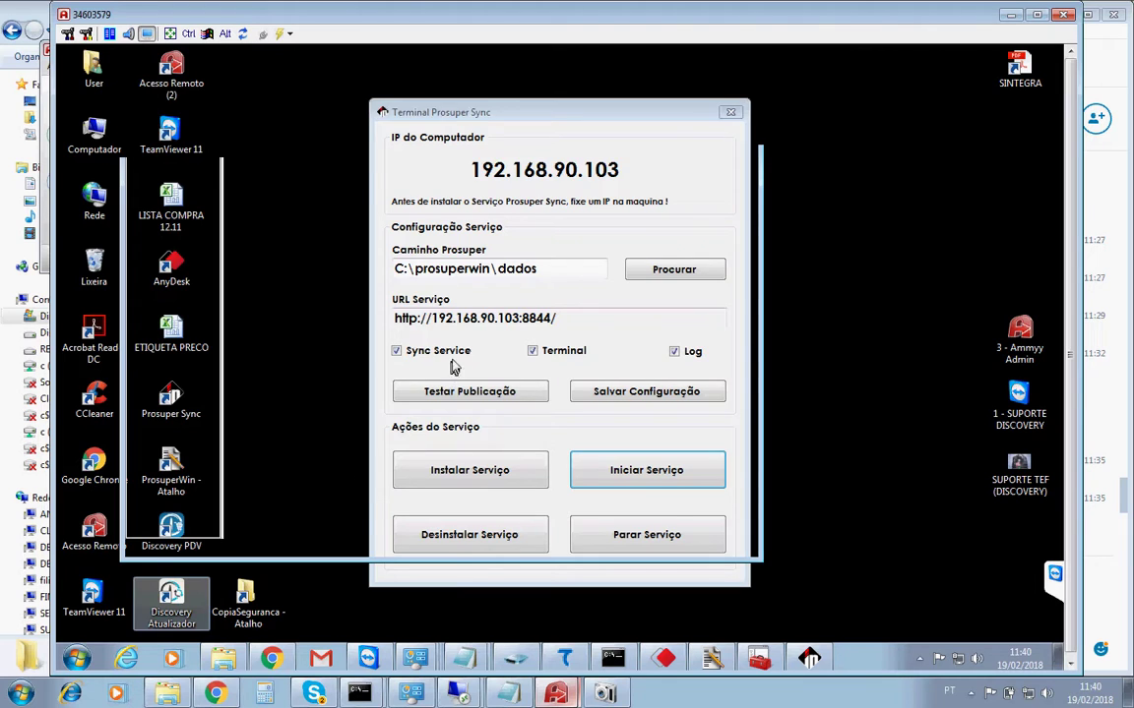
Find Prosuper Sync in Services, then stop and uninstall it from the Prosuper Sync terminal.
{"action": "left_click", "coordinate": [453, 280]}
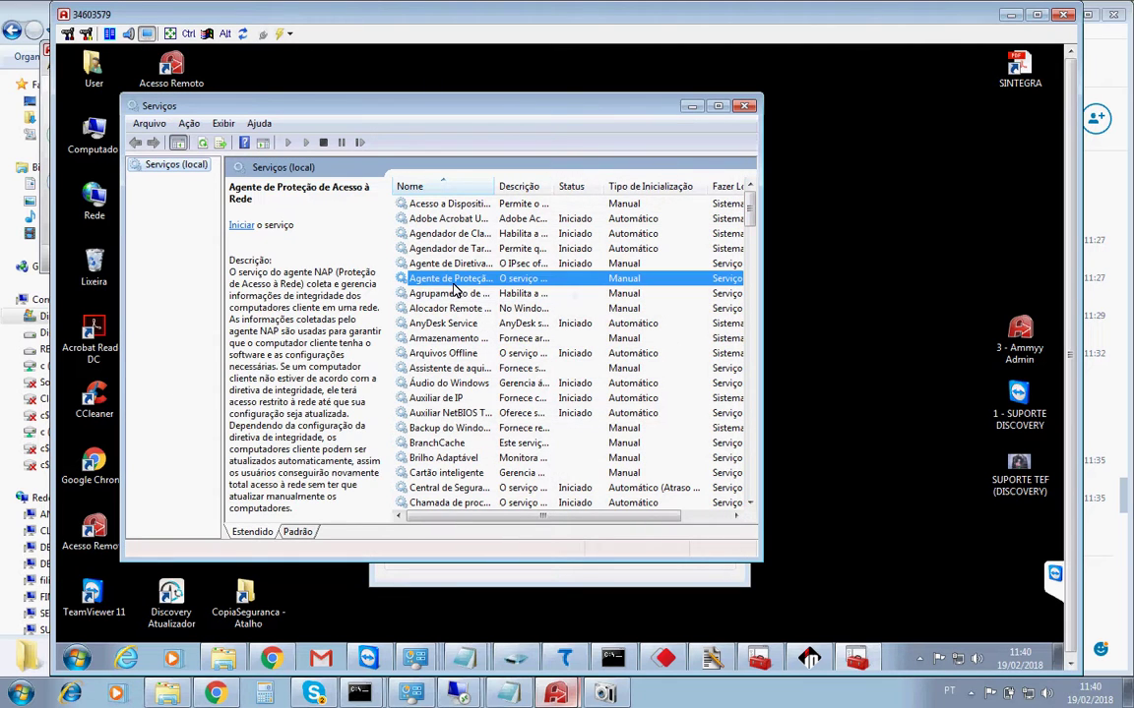
{"action": "type", "text": "prosperwin\\dados"}
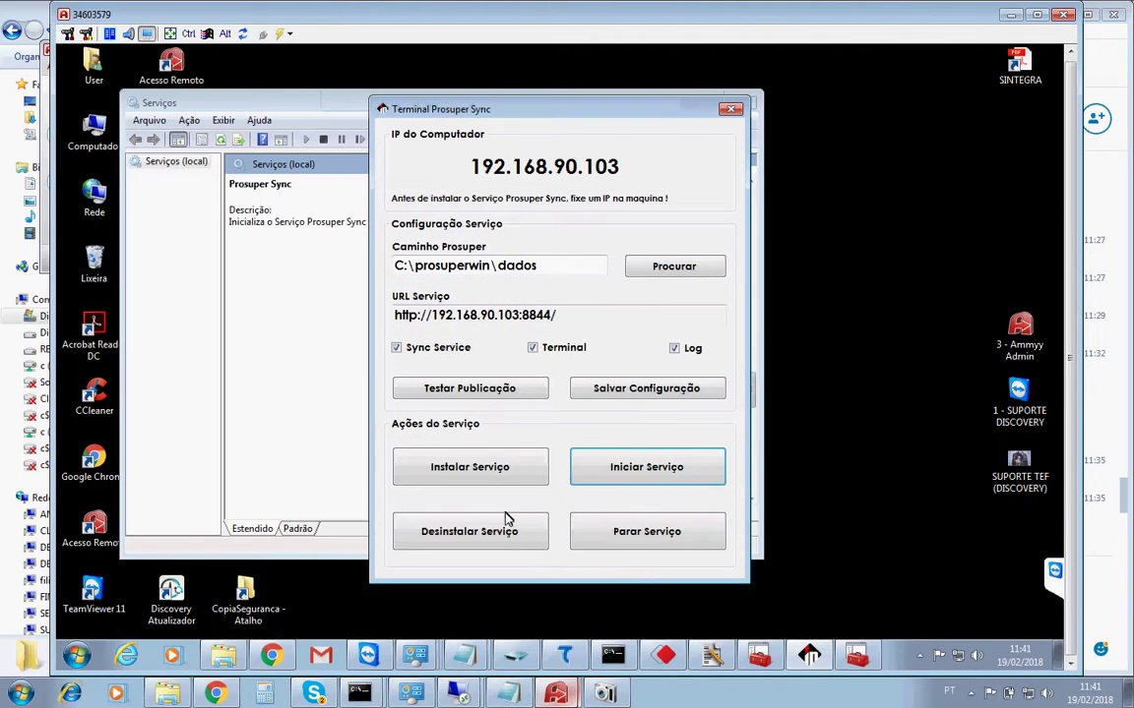
{"action": "left_click", "coordinate": [620, 534]}
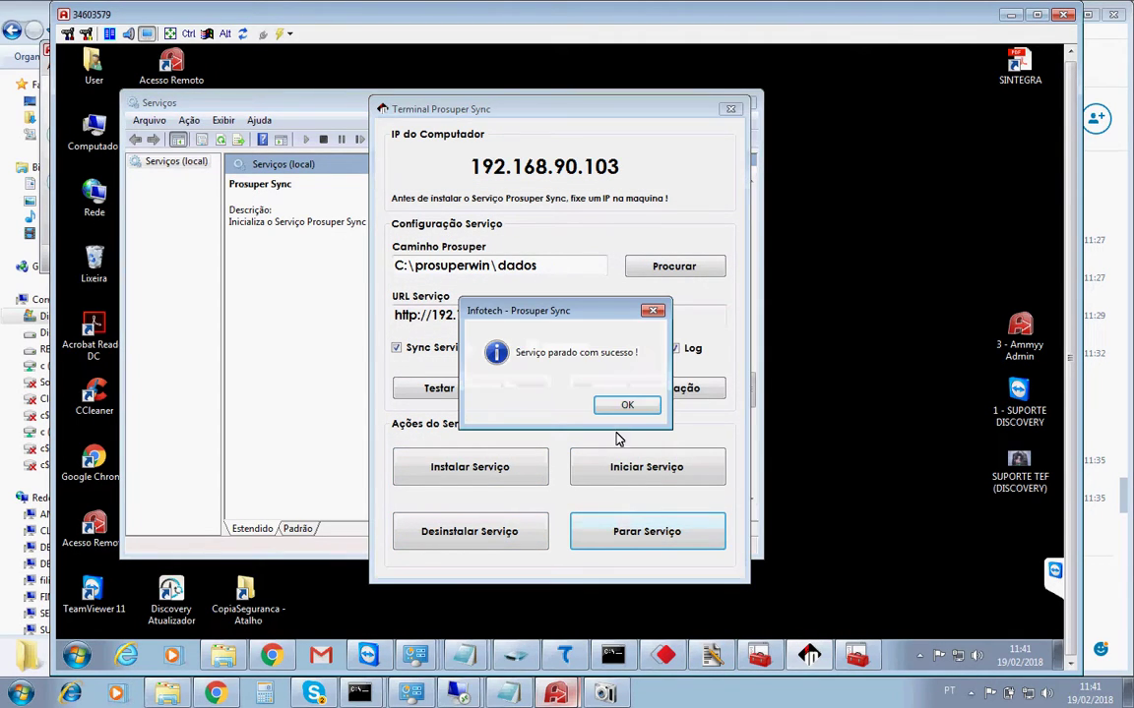
{"action": "key", "text": "Return"}
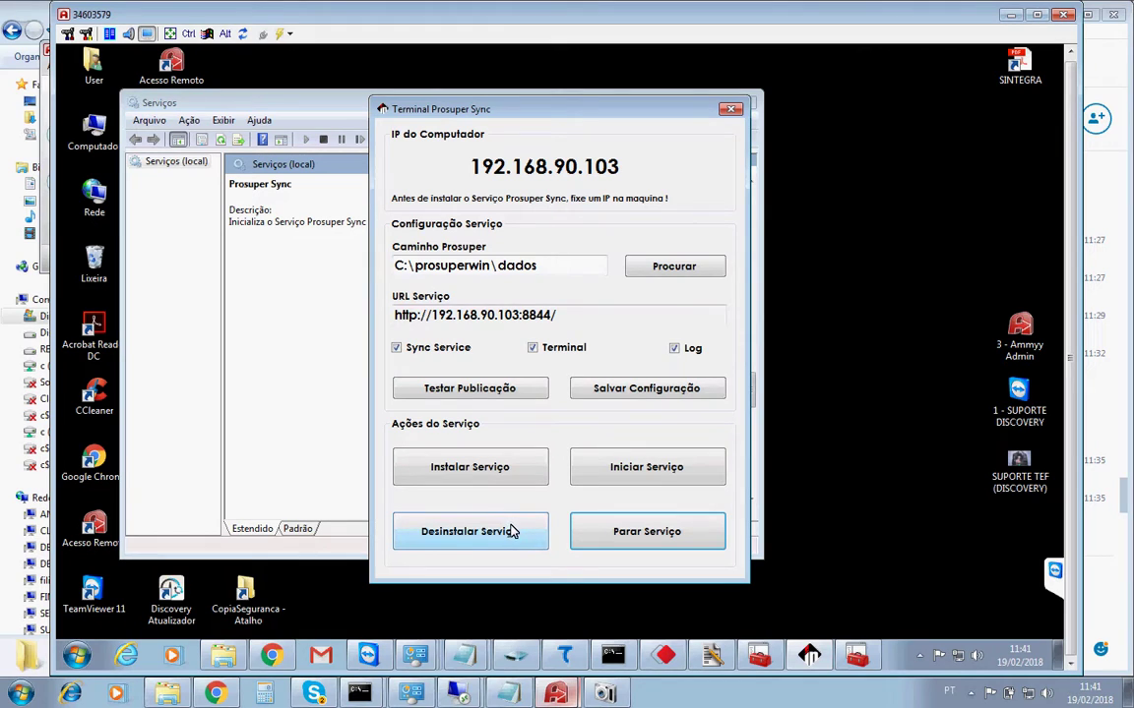
{"action": "left_click", "coordinate": [510, 531]}
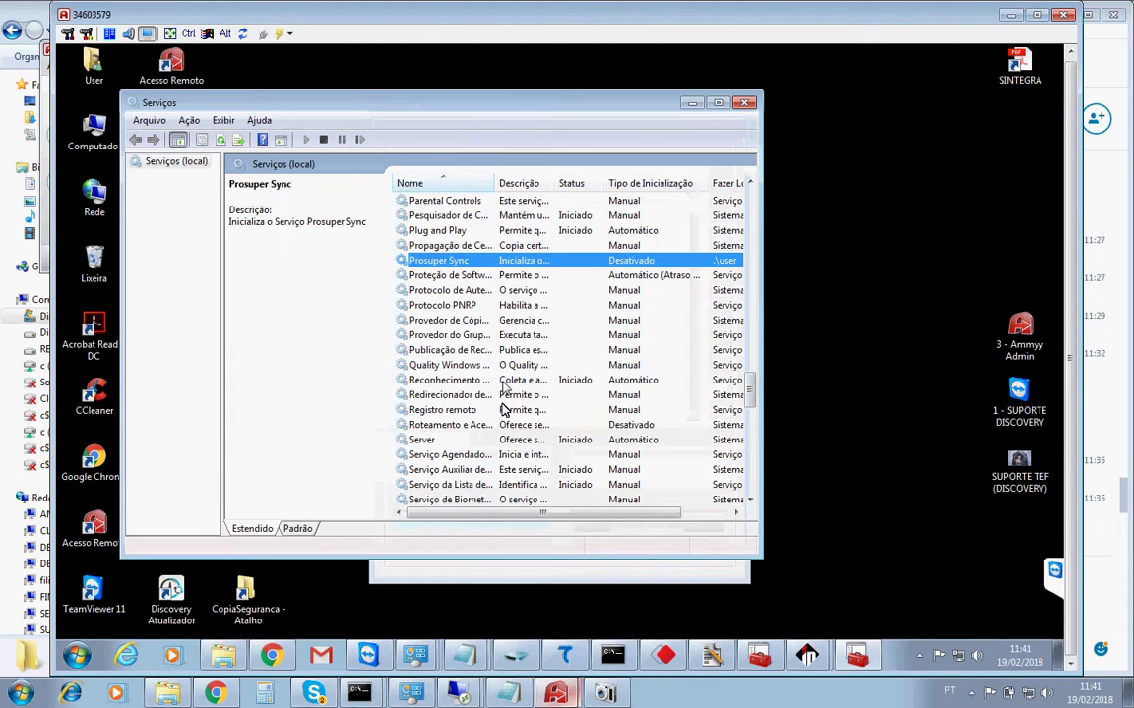
Check Prosuper Sync's status, then open an administrator command prompt by running cmd from Executar.
{"action": "left_click", "coordinate": [443, 295]}
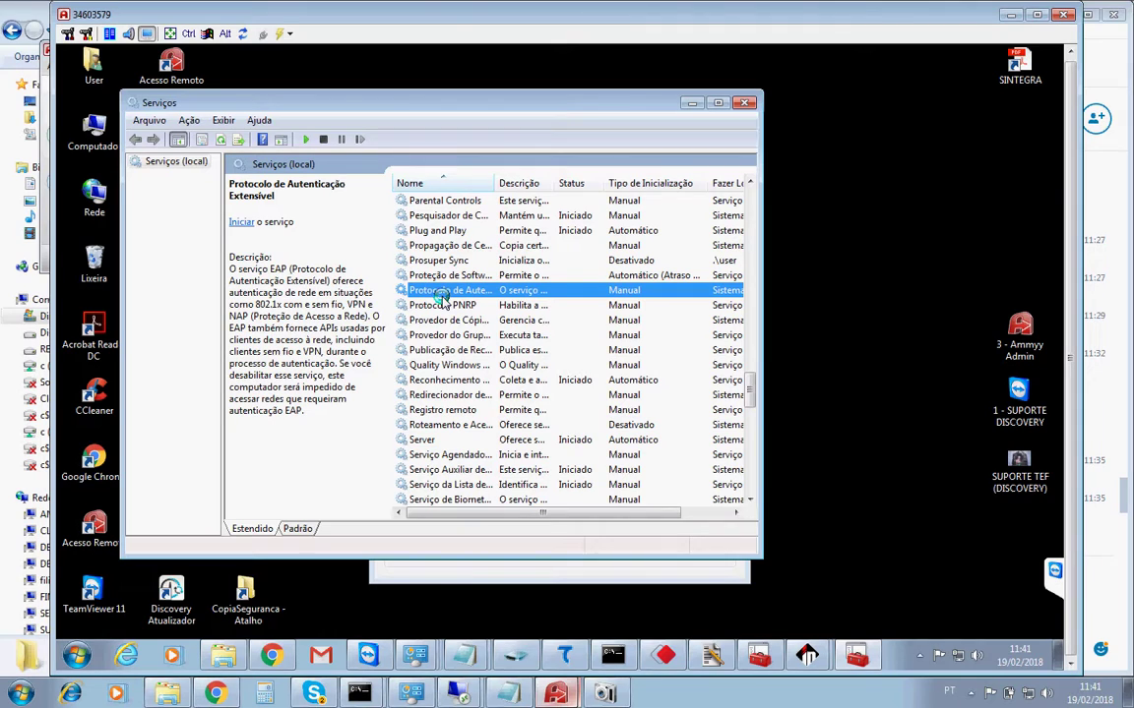
{"action": "left_click", "coordinate": [451, 262]}
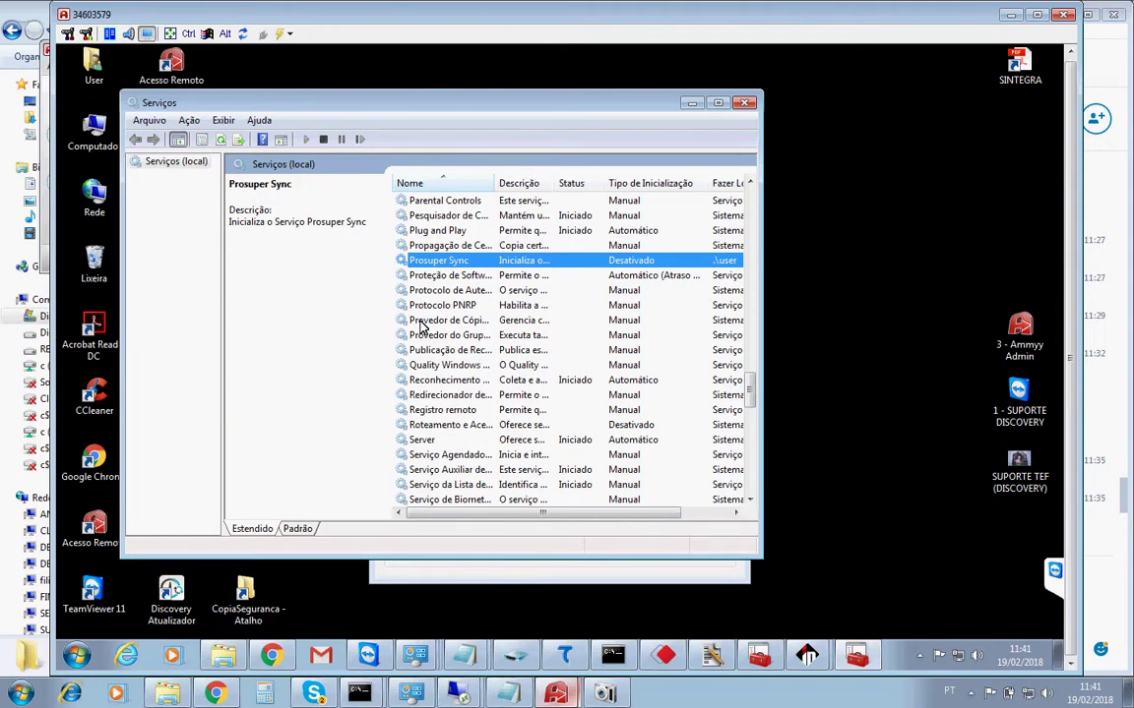
{"action": "left_click", "coordinate": [76, 656]}
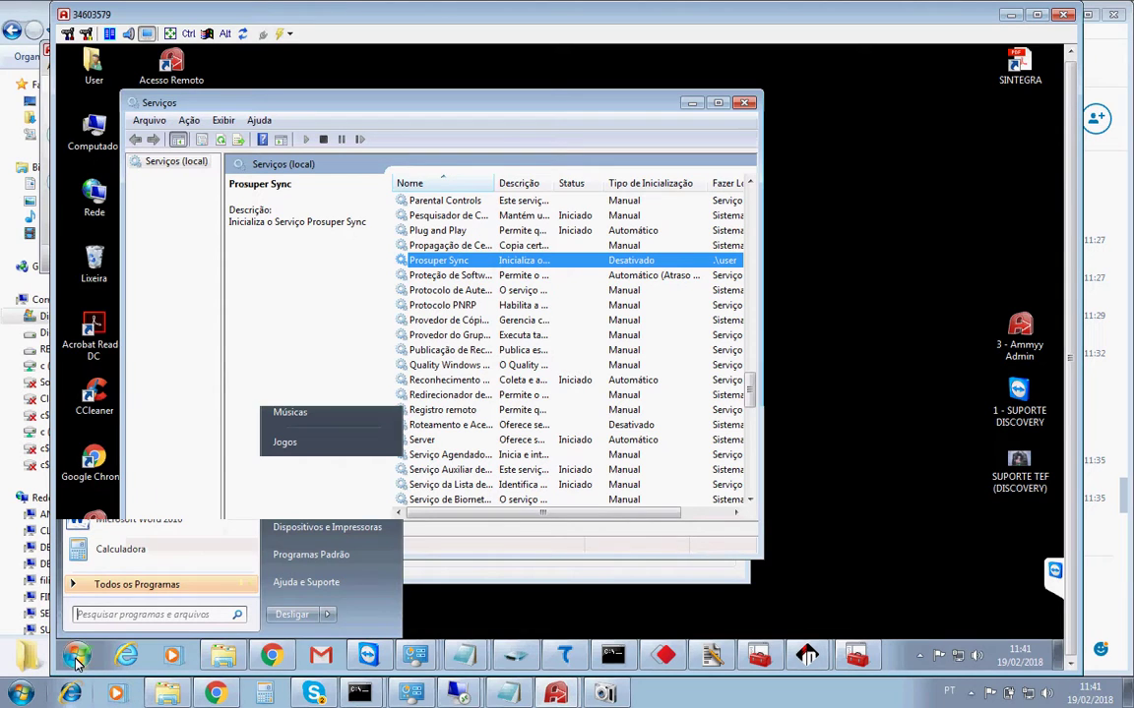
{"action": "type", "text": "exe"}
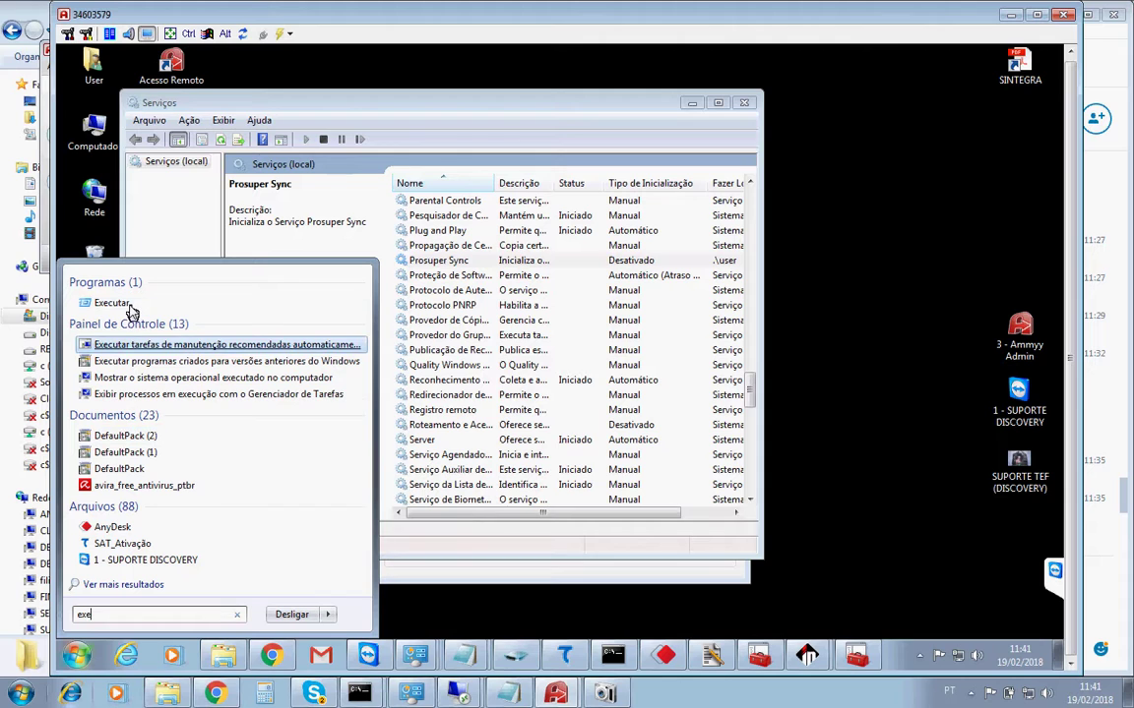
{"action": "left_click", "coordinate": [131, 307]}
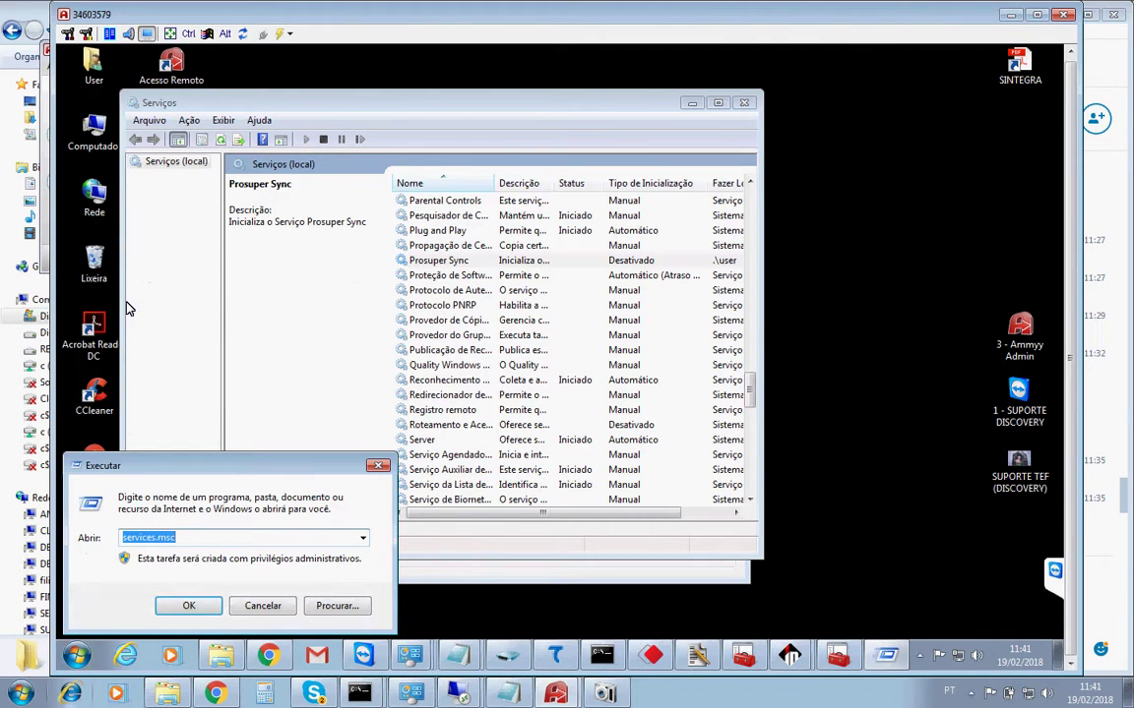
{"action": "type", "text": "cmd"}
{"action": "key", "text": "Return"}
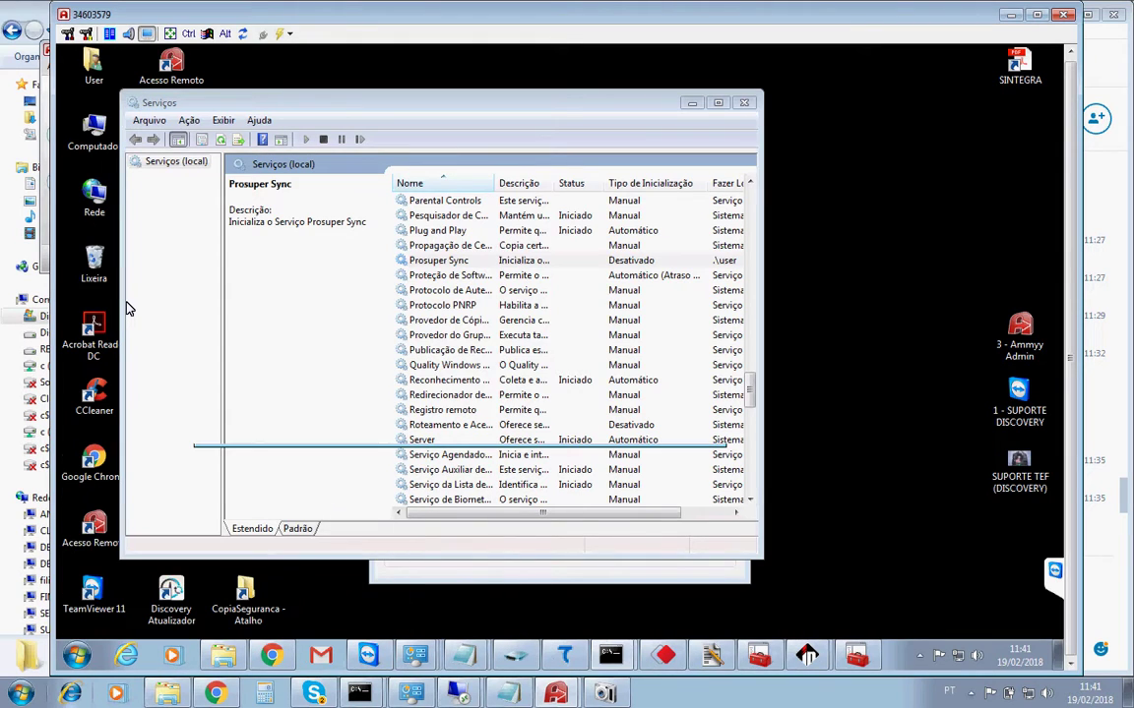
{"action": "type", "text": "sc delete"}
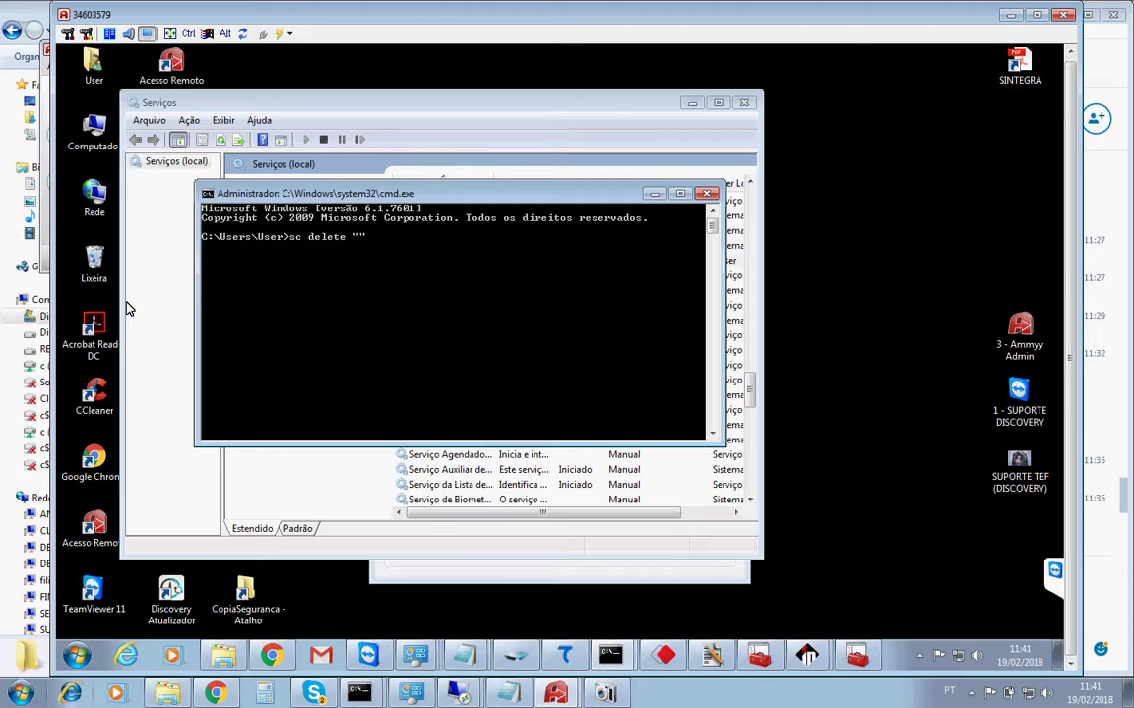
{"action": "type", "text": "ens"}
Run sc delete "Prosuper Sync", close the command prompt, and reselect the service in Services.
{"action": "key", "text": "Escape"}
{"action": "type", "text": "sc delete \"\""}
{"action": "key", "text": "Left"}
{"action": "type", "text": "Prosuper Sync"}
{"action": "key", "text": "Return"}
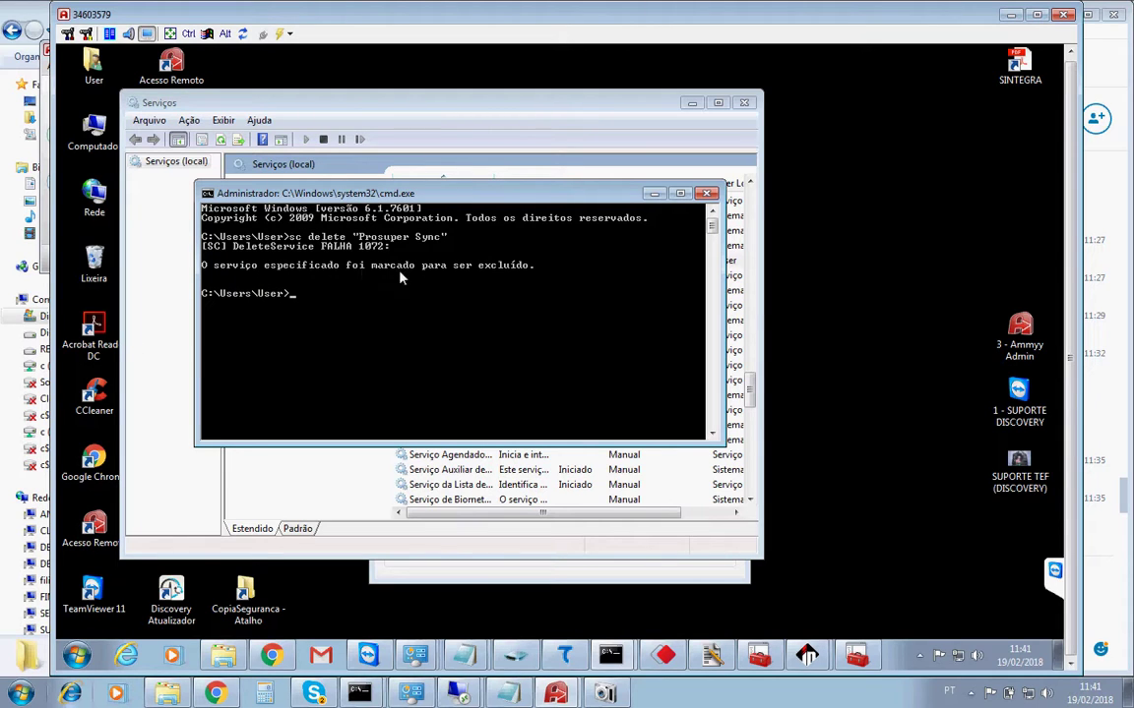
{"action": "left_click", "coordinate": [707, 194]}
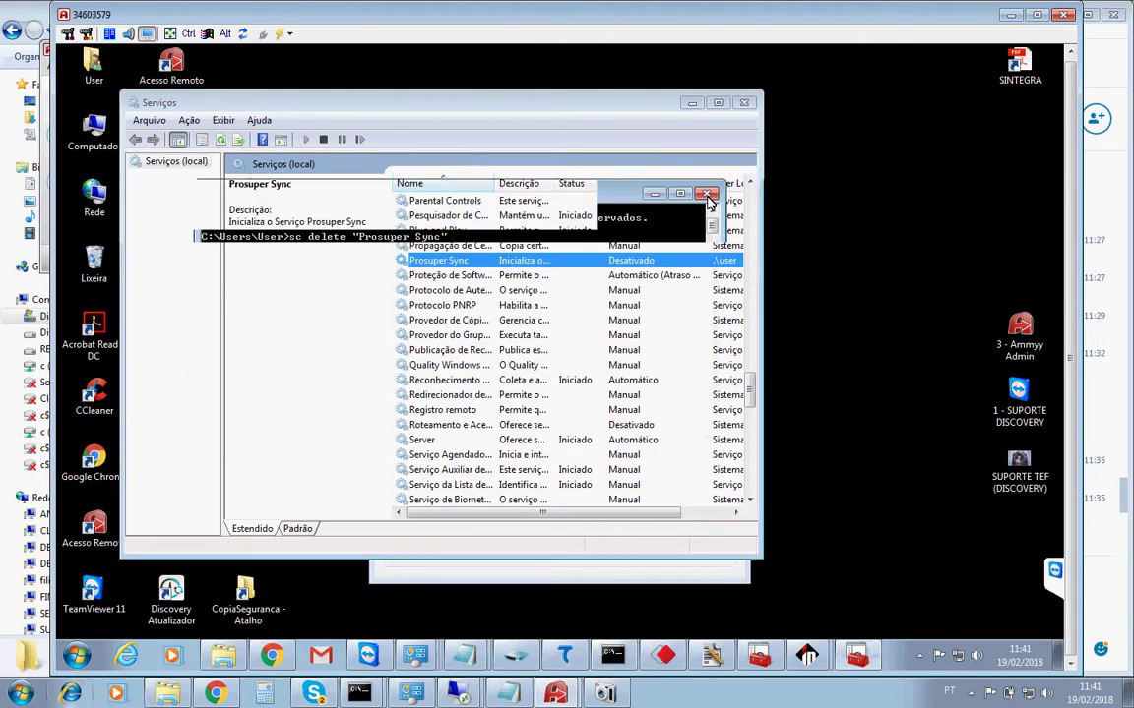
{"action": "left_click", "coordinate": [495, 278]}
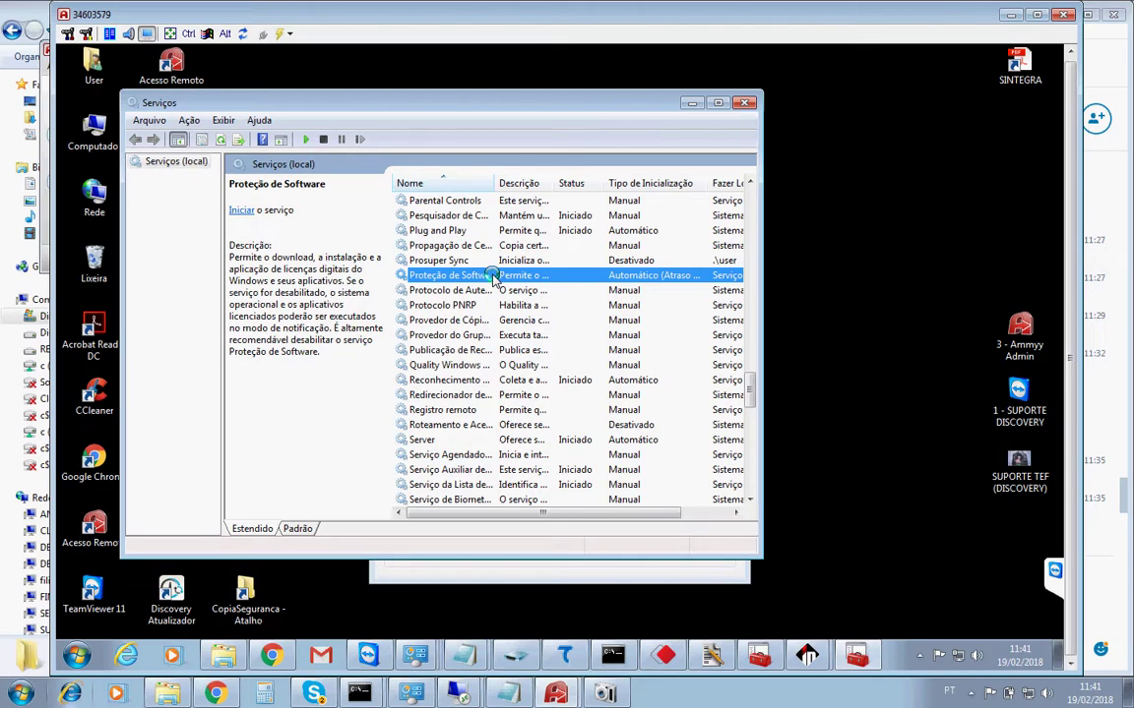
{"action": "left_click", "coordinate": [474, 260]}
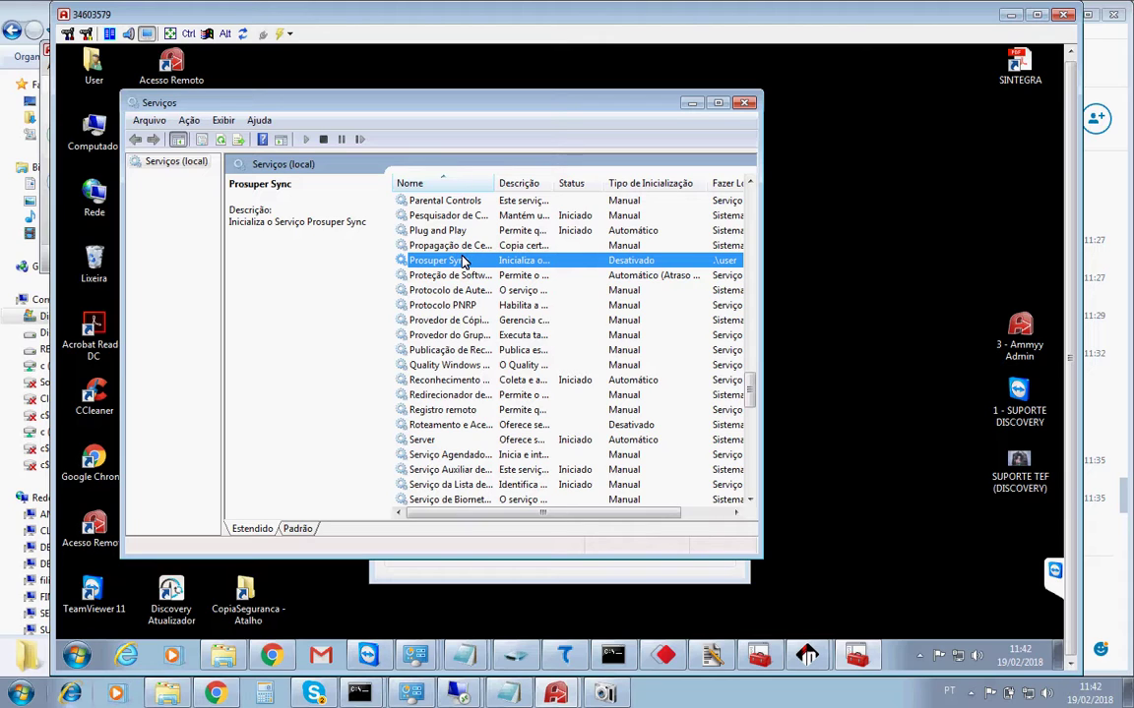
Refresh the services list, dismiss the uninstall notice, and bring the Prosuper Sync terminal forward.
{"action": "right_click", "coordinate": [458, 260]}
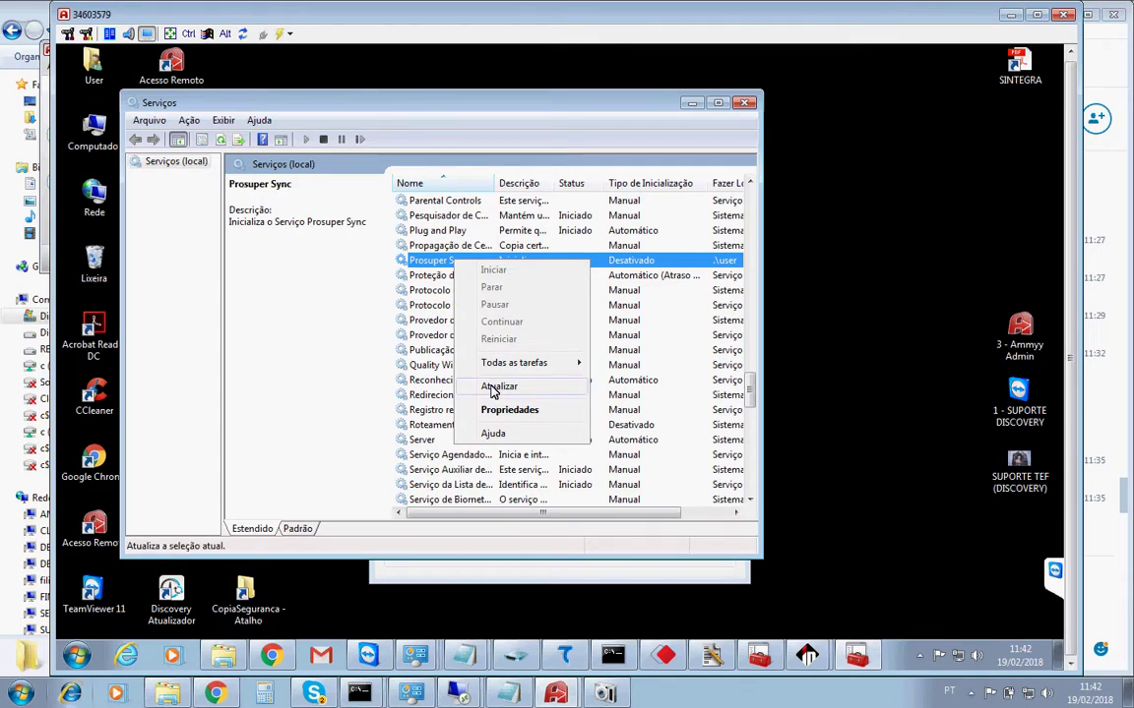
{"action": "left_click", "coordinate": [494, 389]}
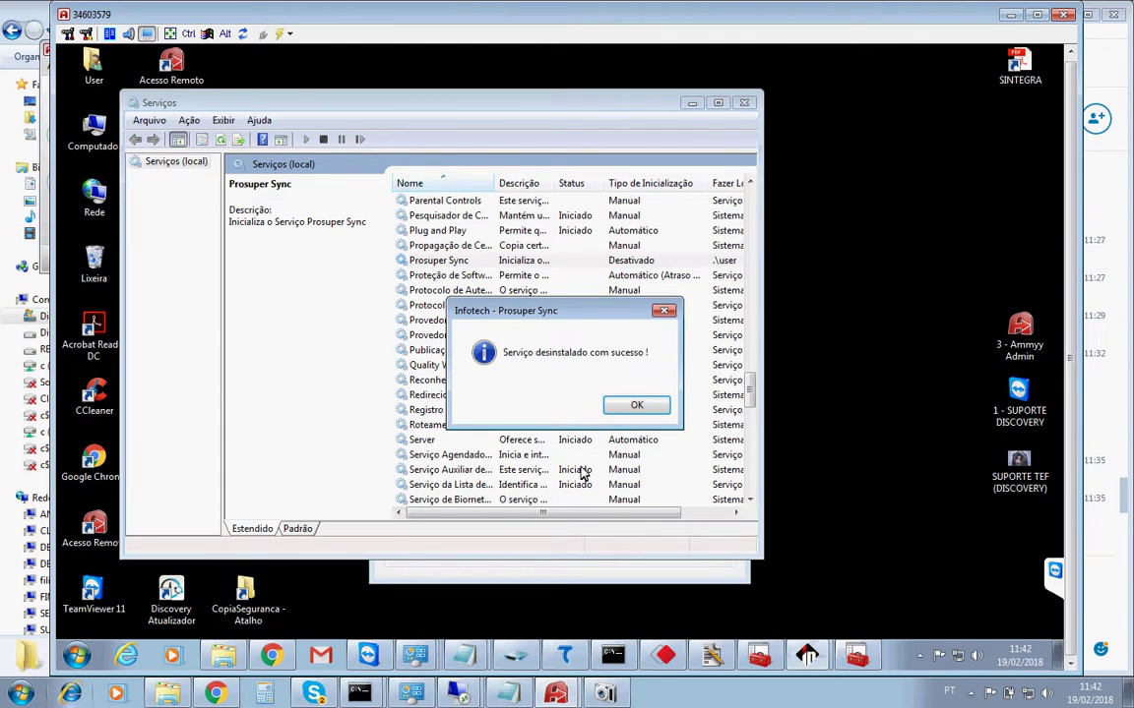
{"action": "left_click", "coordinate": [619, 414]}
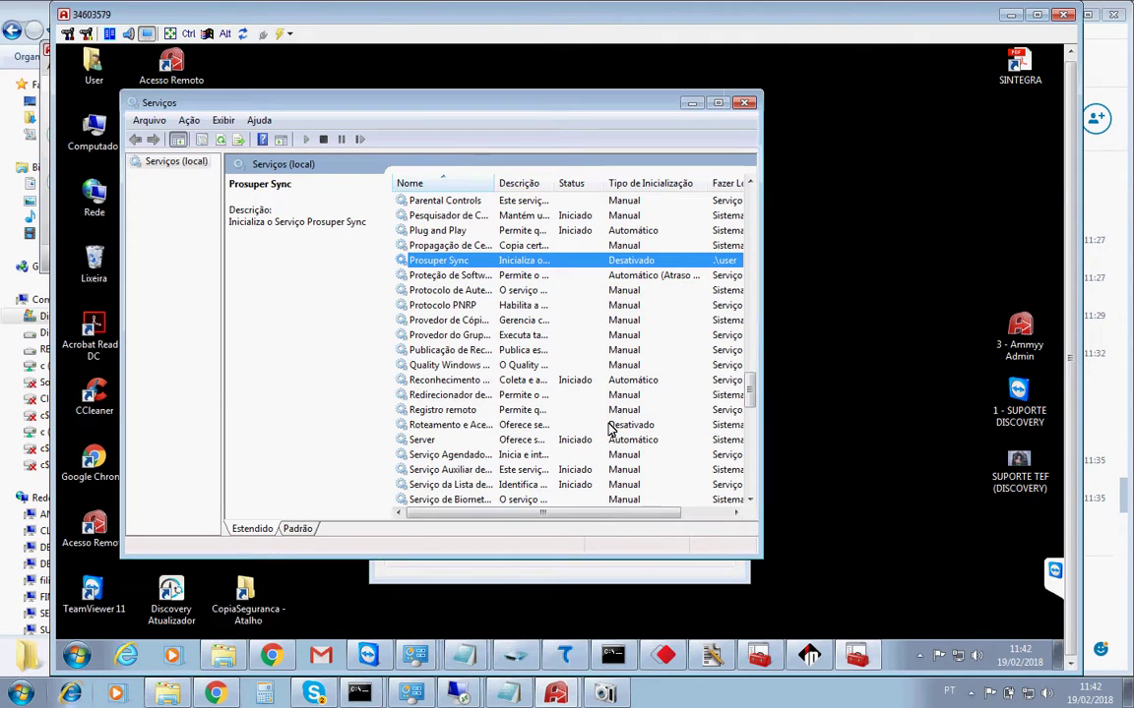
{"action": "left_click", "coordinate": [591, 571]}
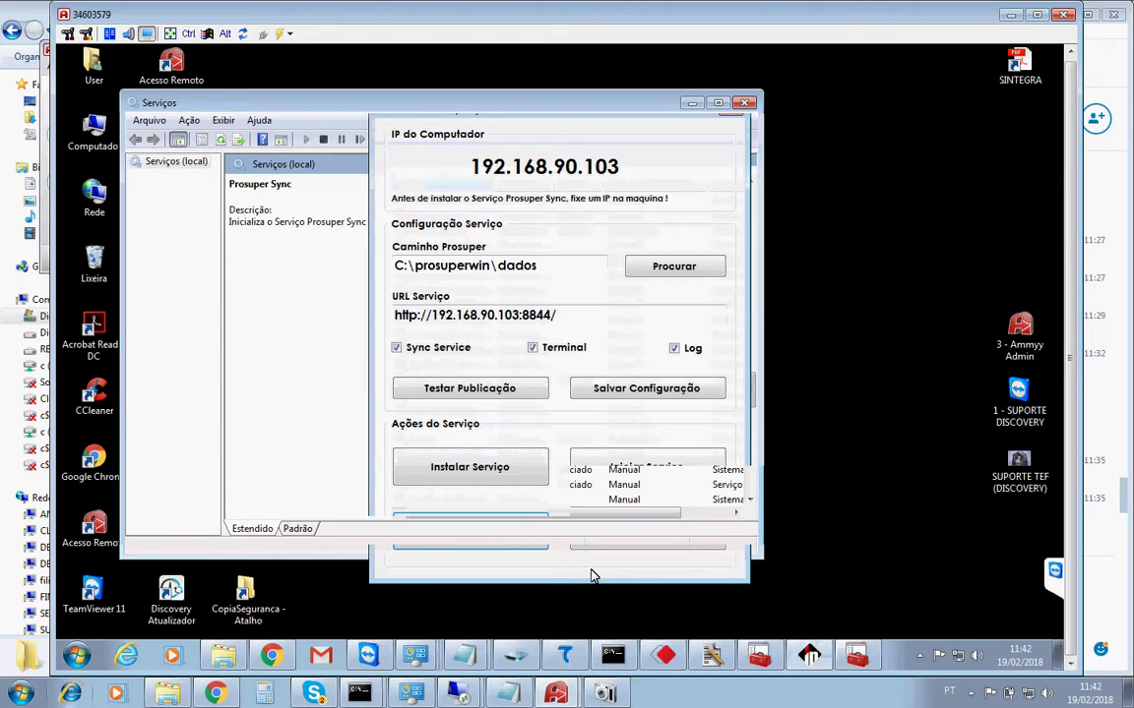
Start reinstalling Prosuper Sync and tell the client on Skype the machine must restart.
{"action": "left_click", "coordinate": [469, 468]}
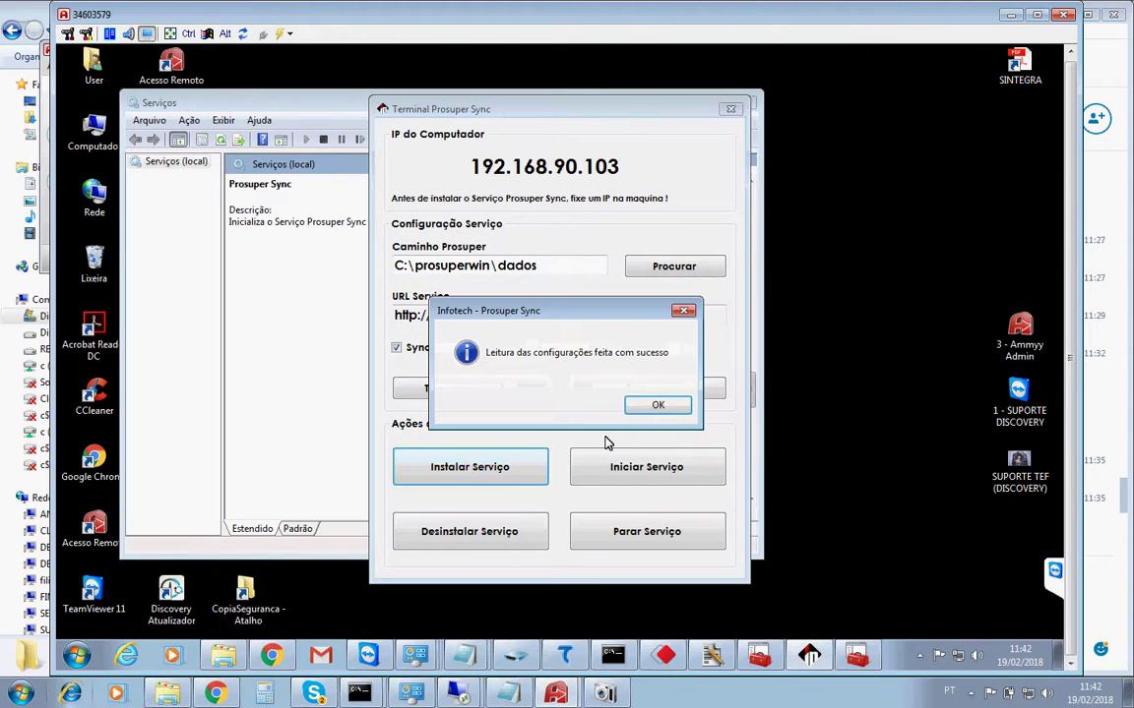
{"action": "left_click", "coordinate": [655, 407]}
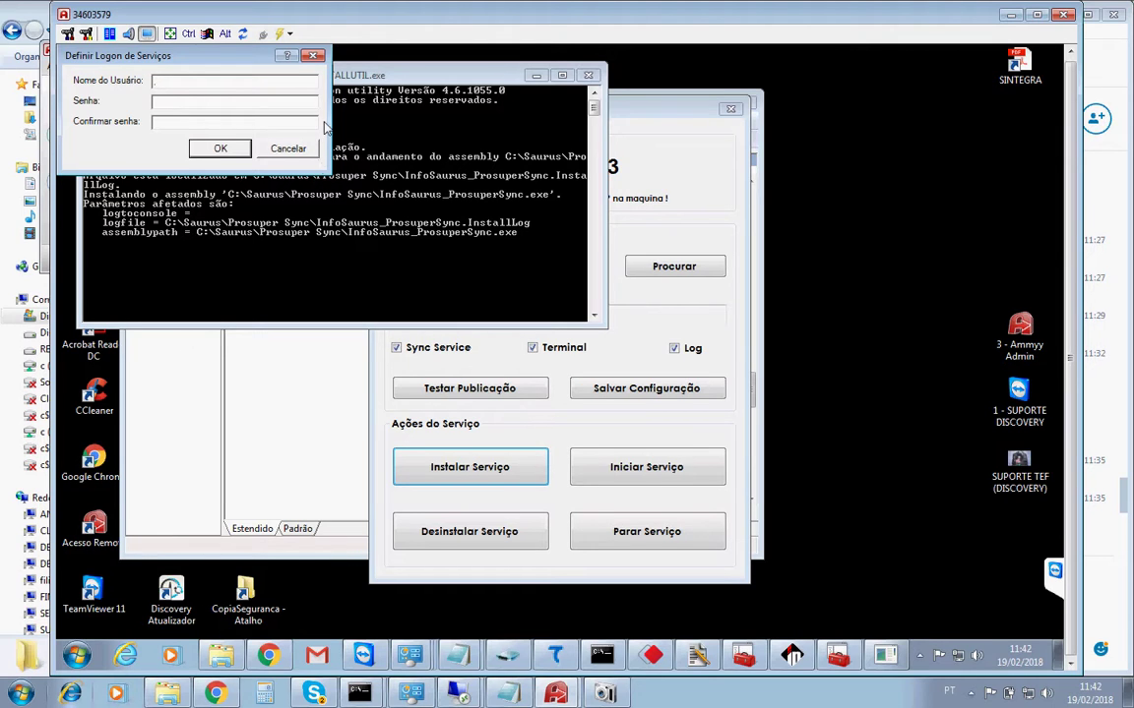
{"action": "left_click", "coordinate": [313, 694]}
{"action": "left_click", "coordinate": [884, 581]}
{"action": "type", "text": "vamos ter que reiniciar esta maquina para"}
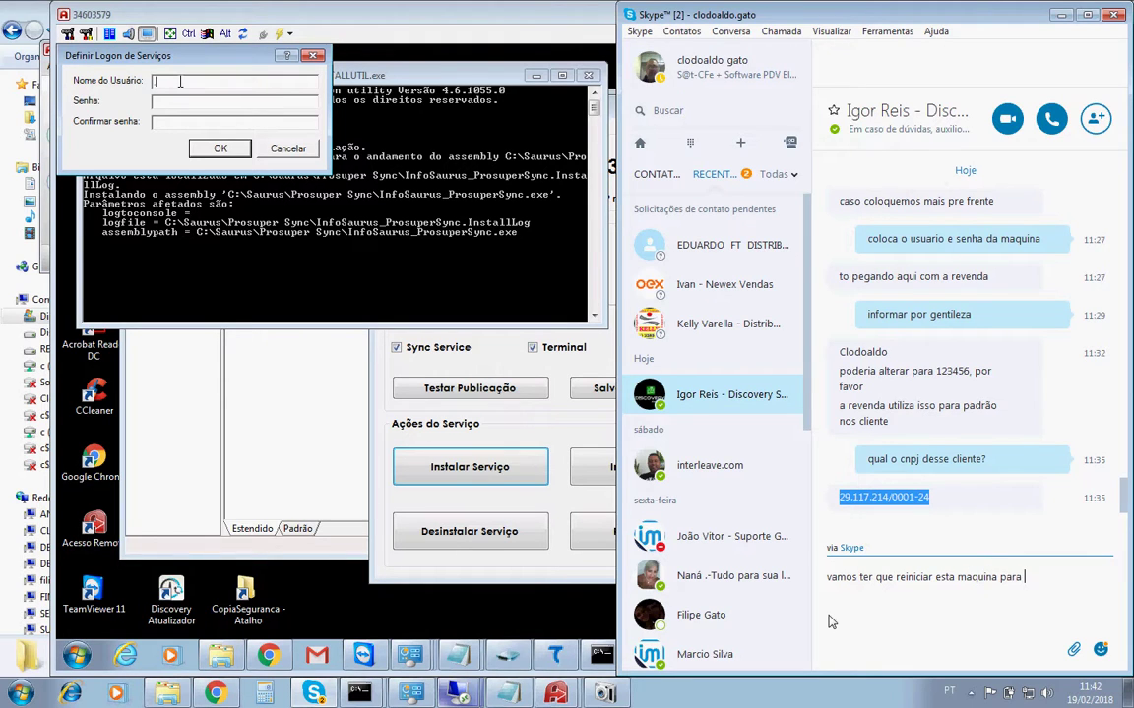
{"action": "type", "text": " o windows poder"}
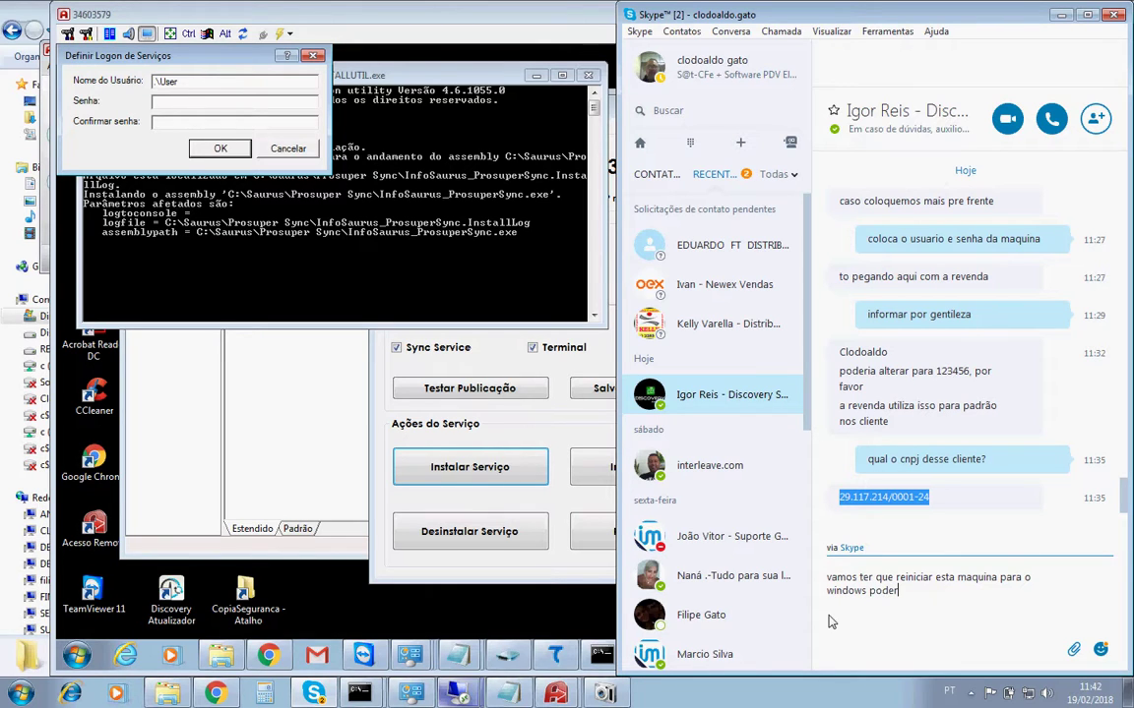
{"action": "type", "text": " remover o servico"}
{"action": "key", "text": "Return"}
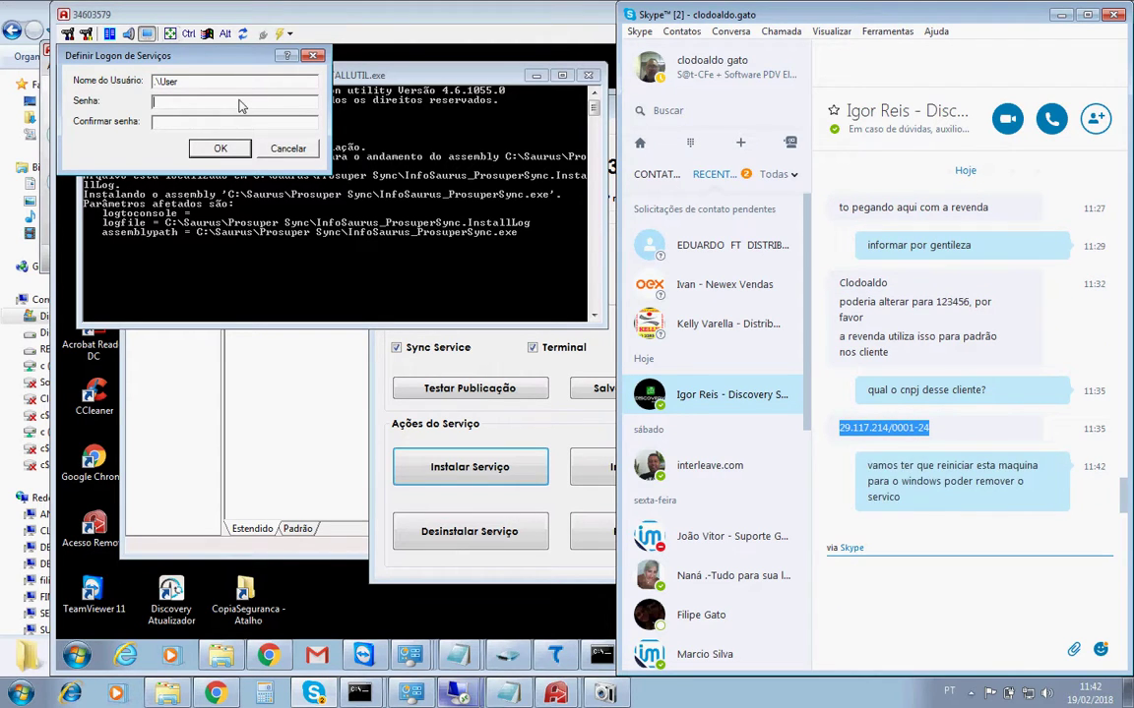
Back on the remote PC, confirm the account password and finish the service logon setup.
{"action": "left_click", "coordinate": [241, 105]}
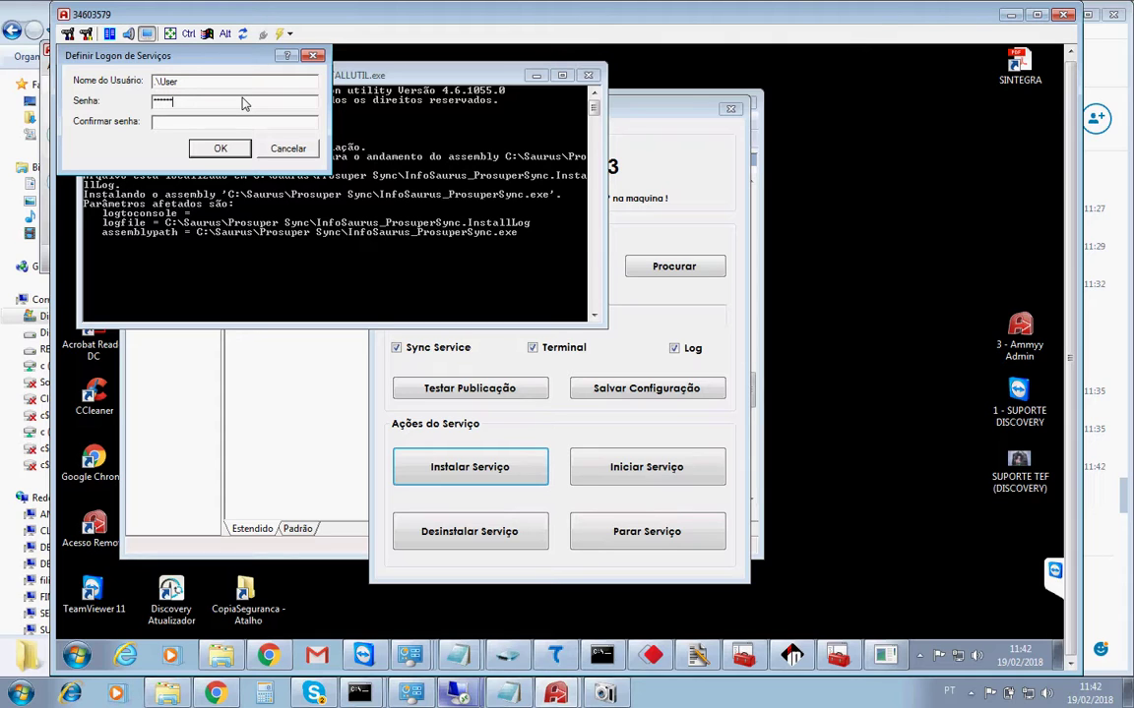
{"action": "key", "text": "Tab"}
{"action": "type", "text": "******"}
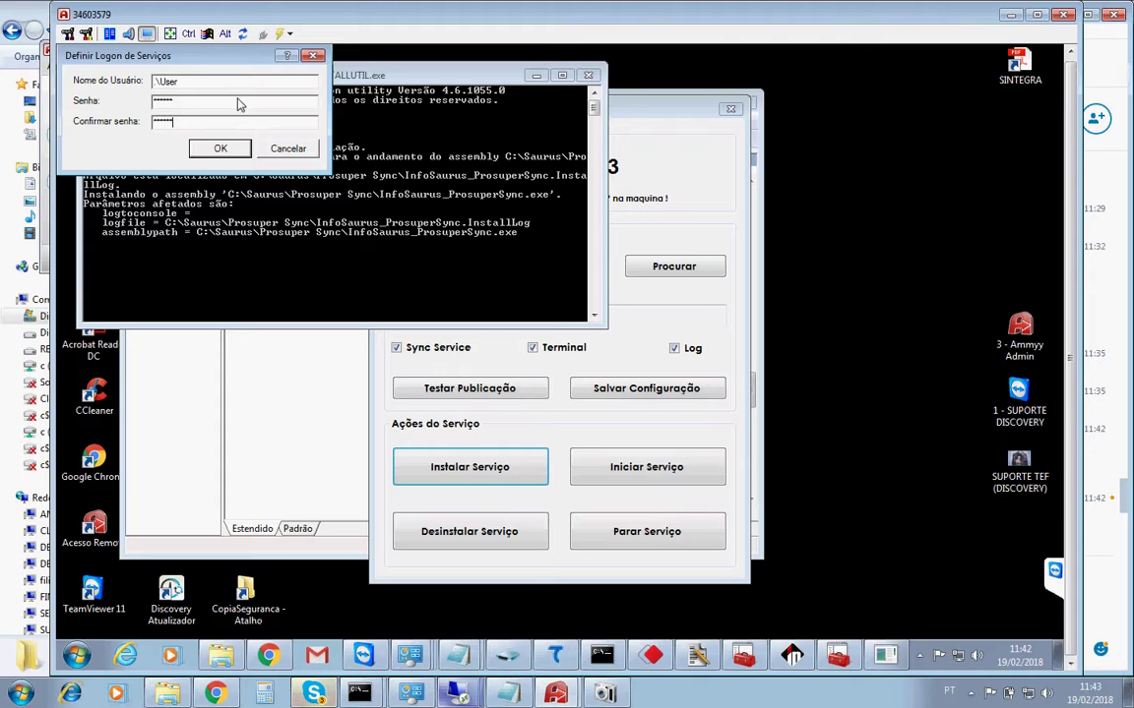
{"action": "left_click", "coordinate": [231, 156]}
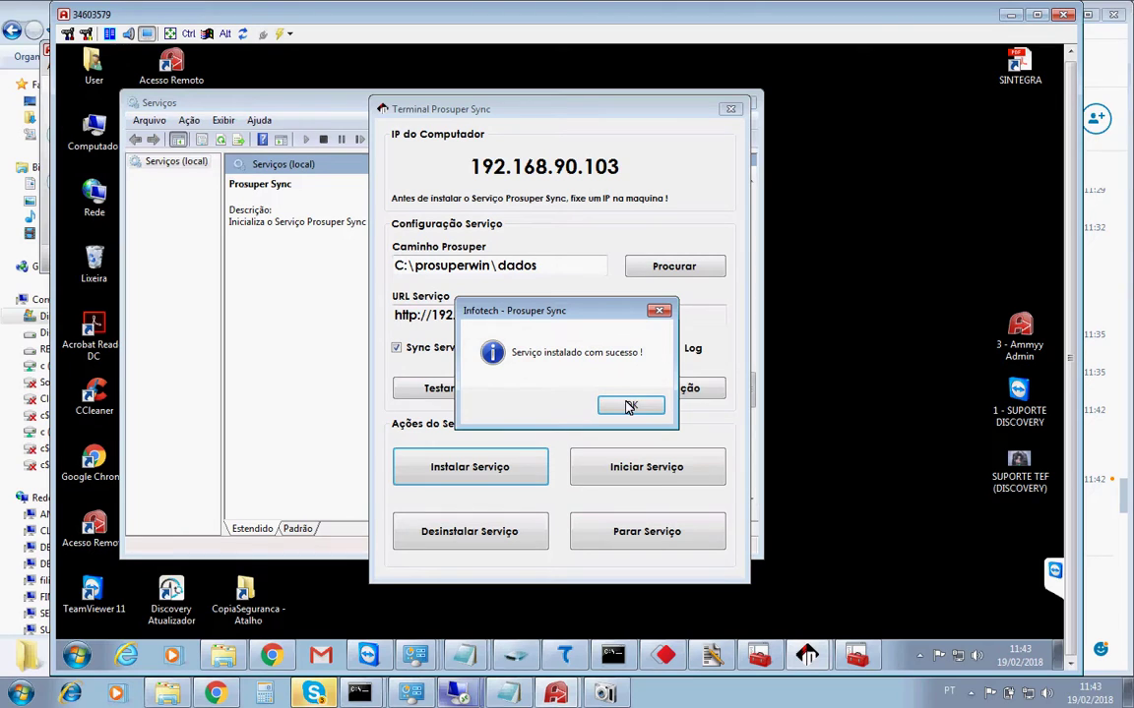
Dismiss the install notice and open the Prosuper Sync service properties.
{"action": "left_click", "coordinate": [630, 405]}
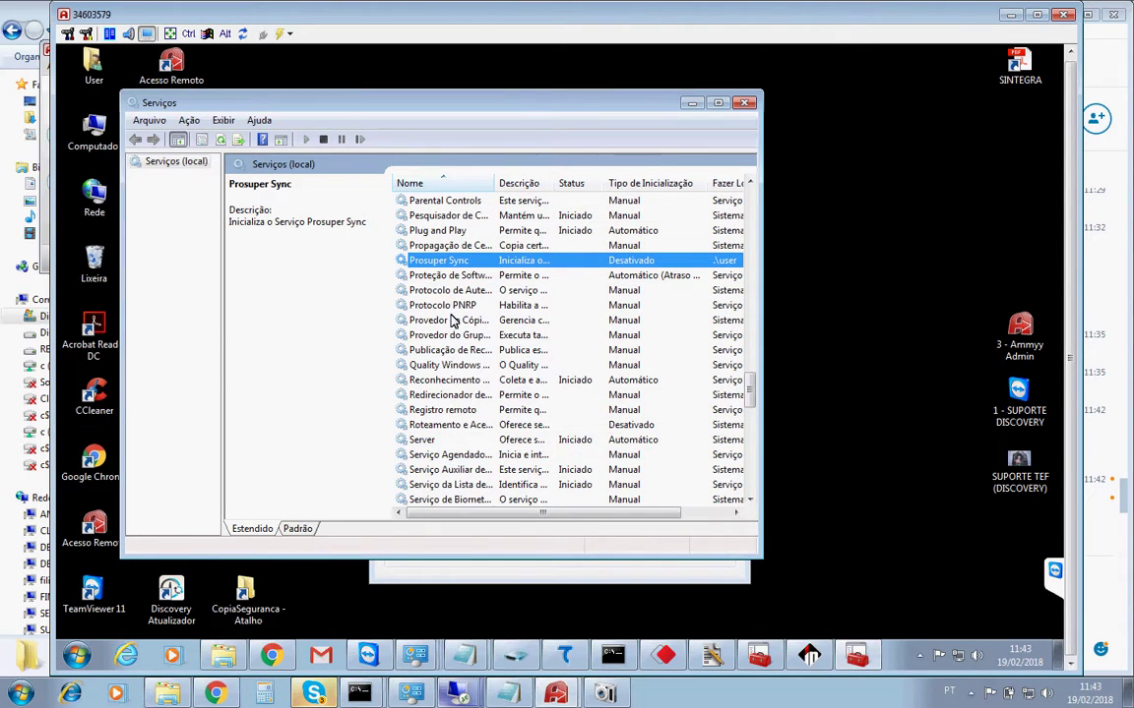
{"action": "left_click", "coordinate": [451, 321]}
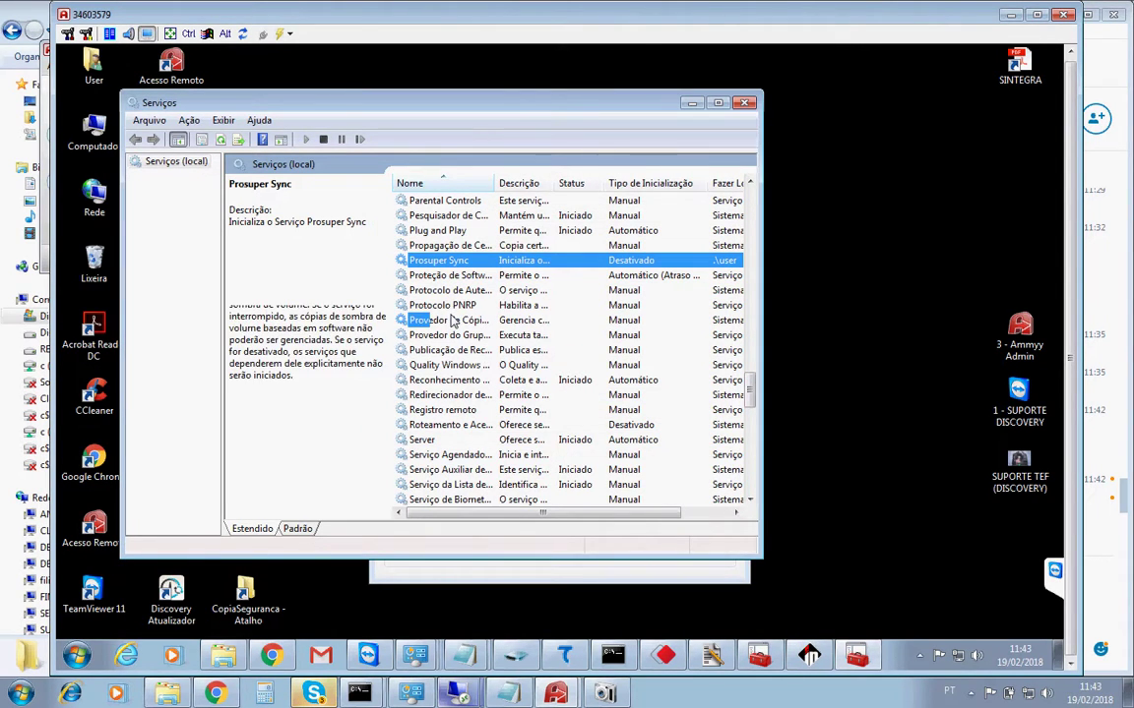
{"action": "left_click", "coordinate": [463, 262]}
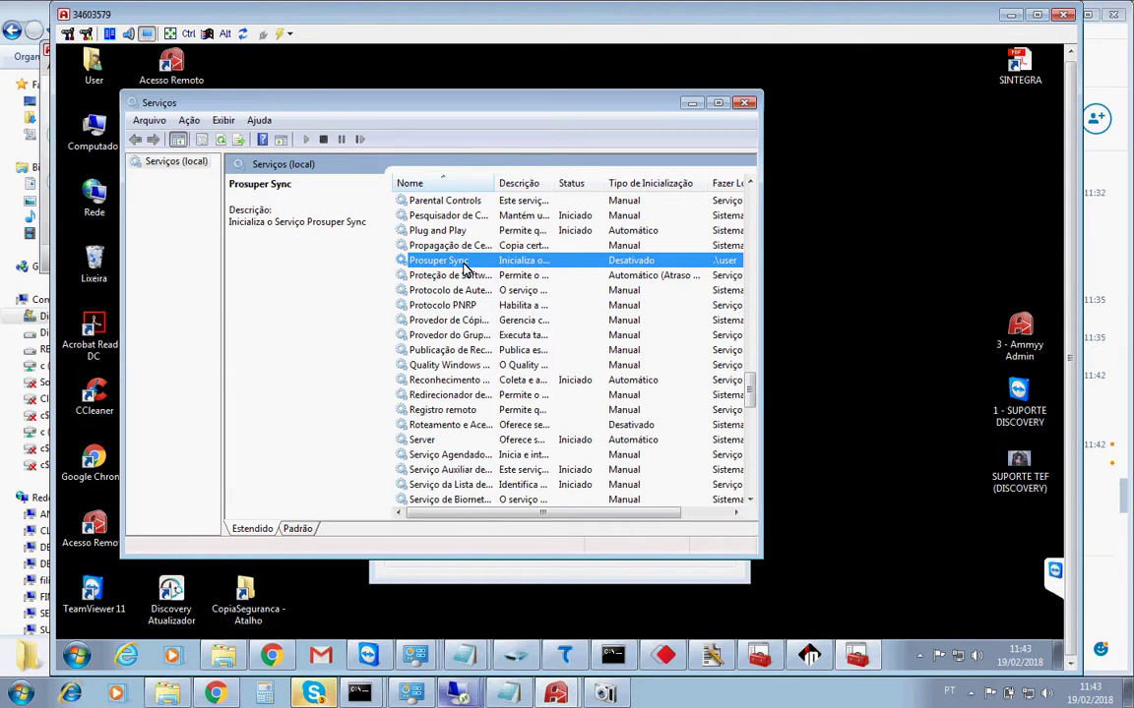
{"action": "right_click", "coordinate": [482, 264]}
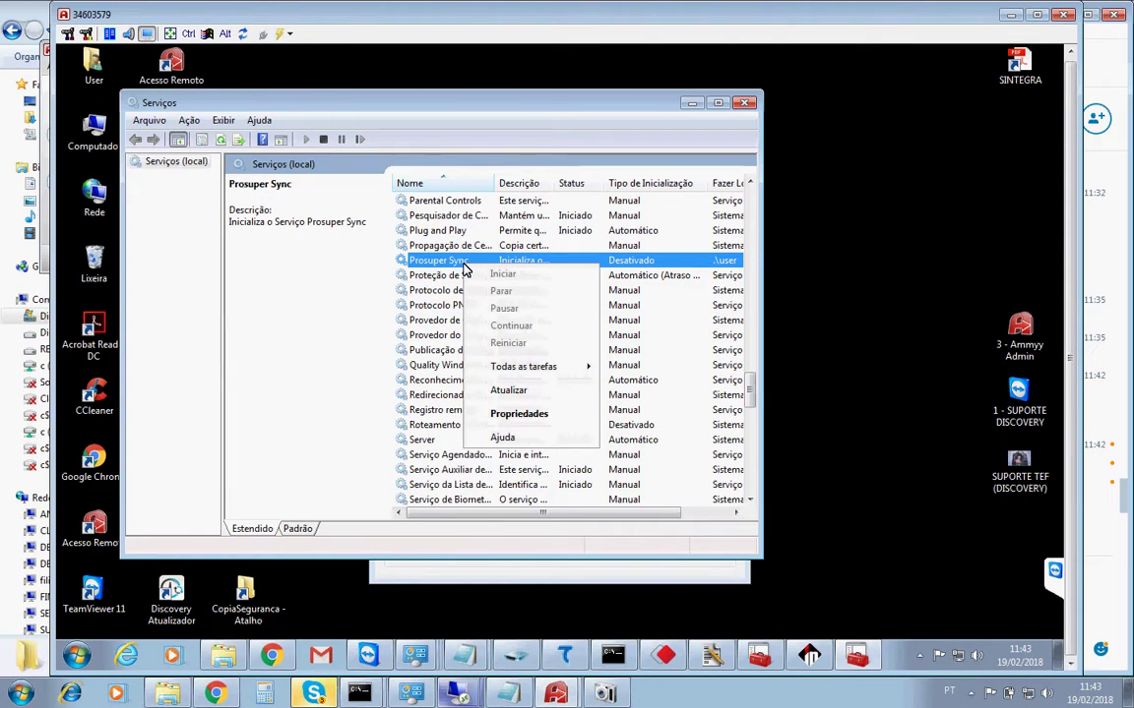
{"action": "left_click", "coordinate": [519, 415]}
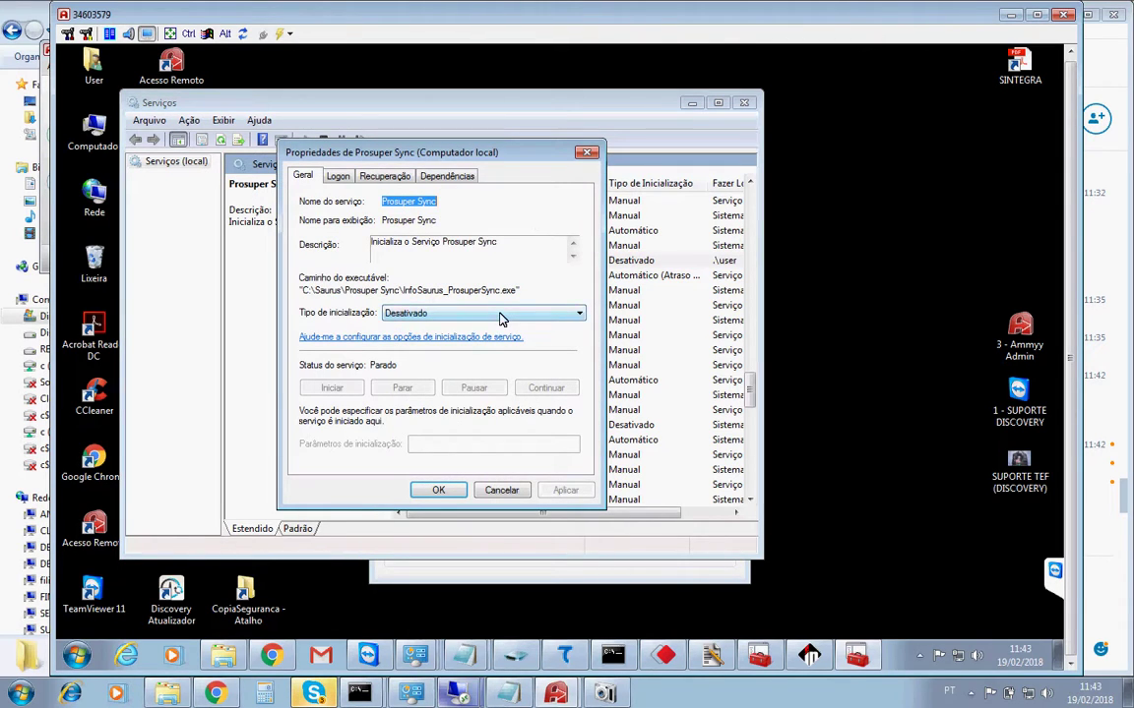
Set startup type to Automático, apply, dismiss the marked-for-deletion warning, and uninstall the service again.
{"action": "left_click", "coordinate": [500, 313]}
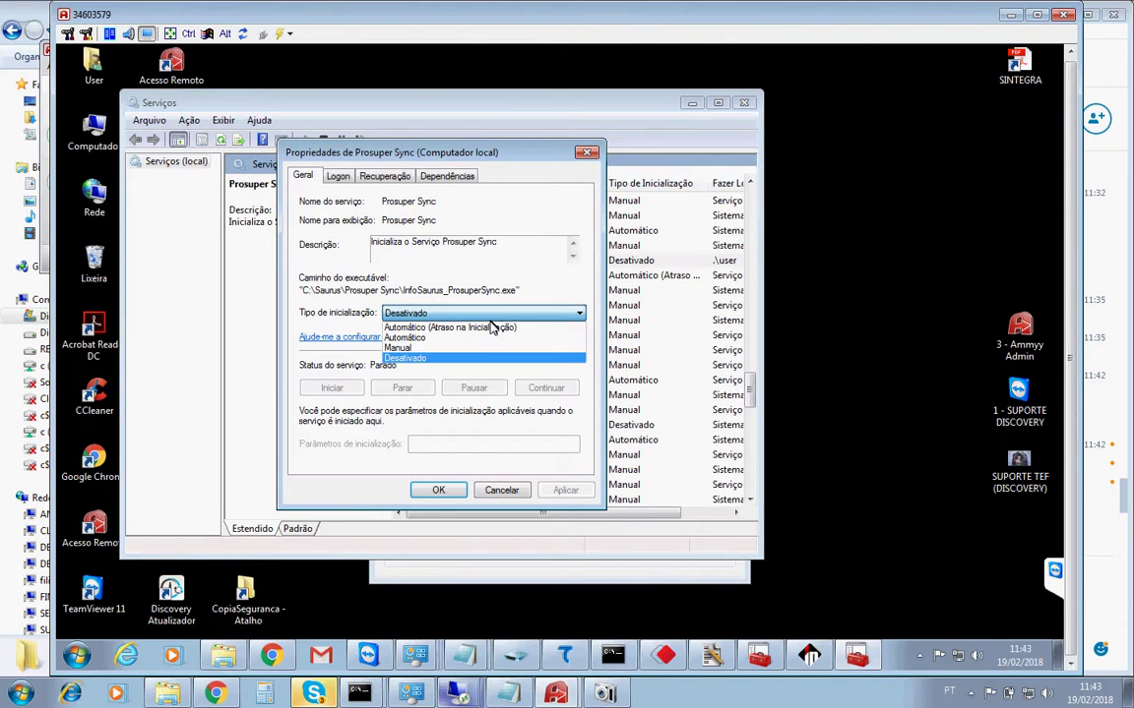
{"action": "left_click", "coordinate": [429, 339]}
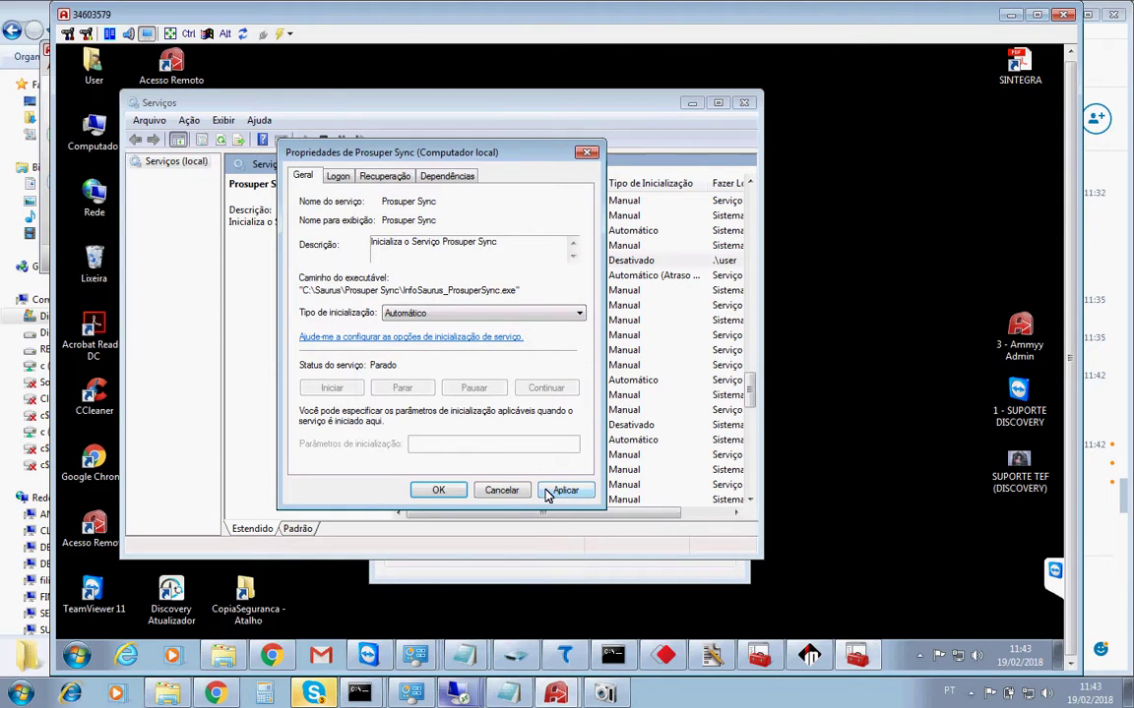
{"action": "left_click", "coordinate": [548, 493]}
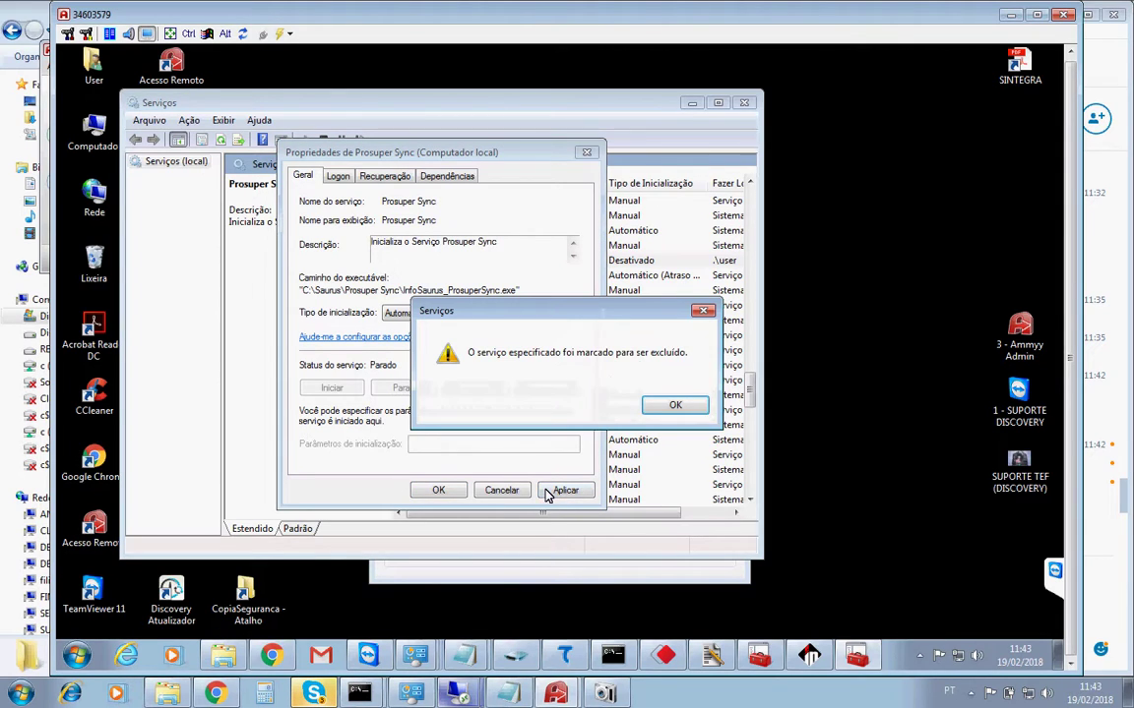
{"action": "left_click", "coordinate": [673, 406]}
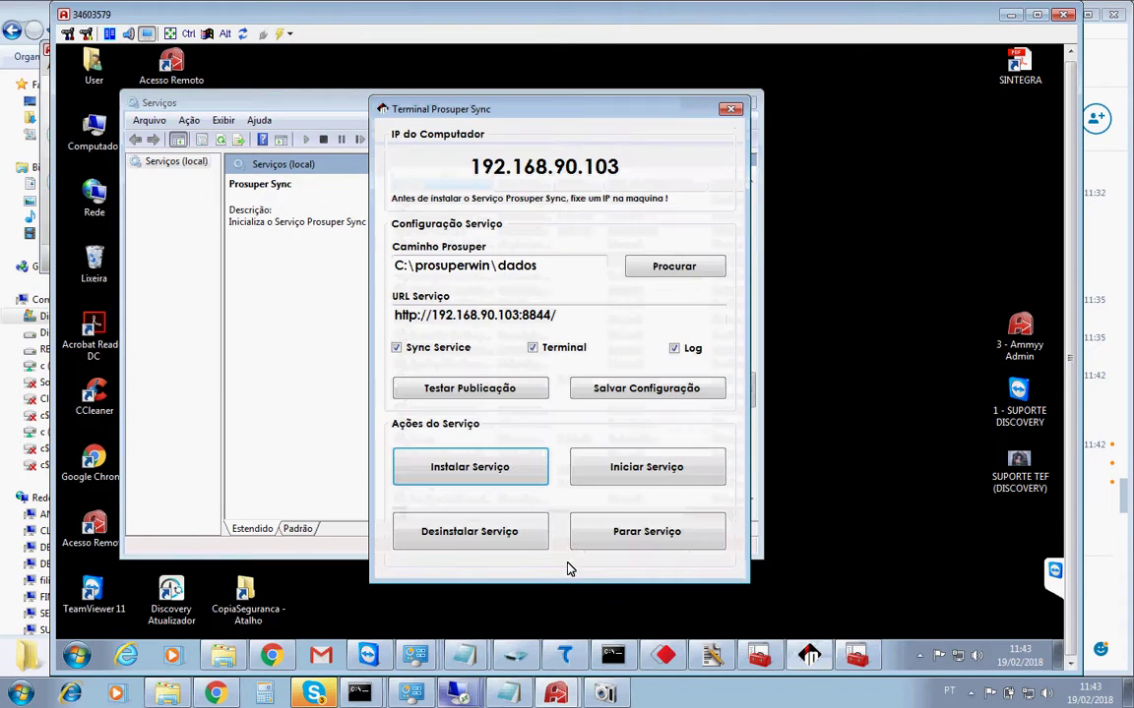
{"action": "left_click", "coordinate": [457, 534]}
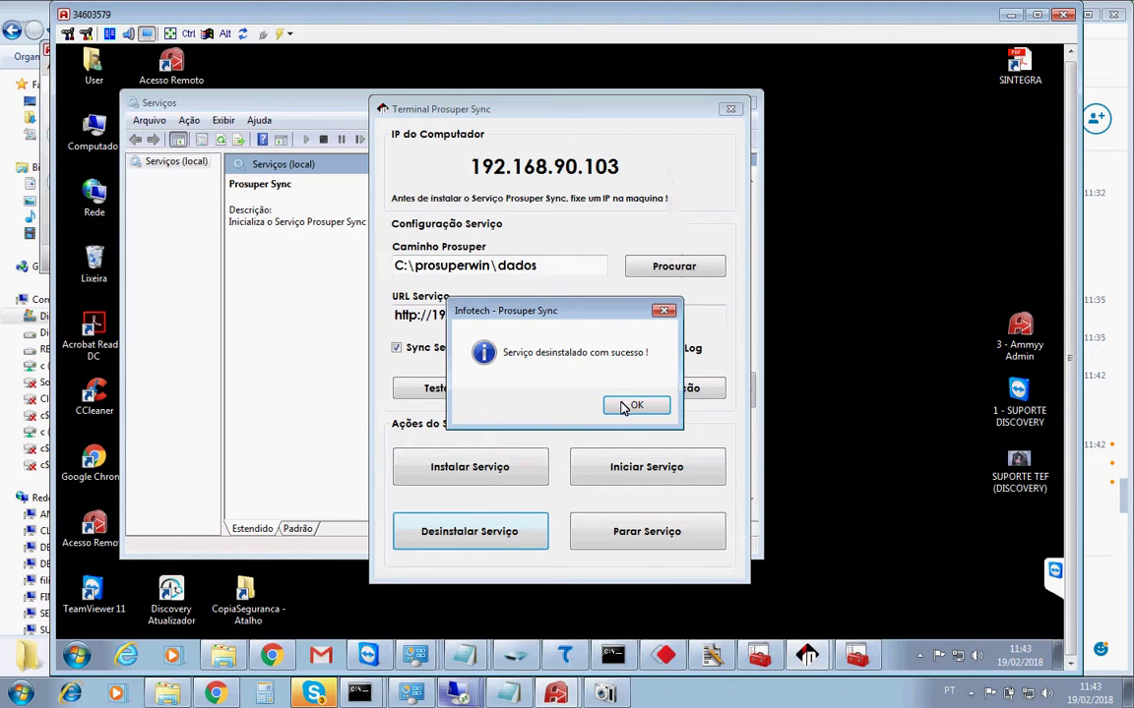
{"action": "left_click", "coordinate": [635, 404]}
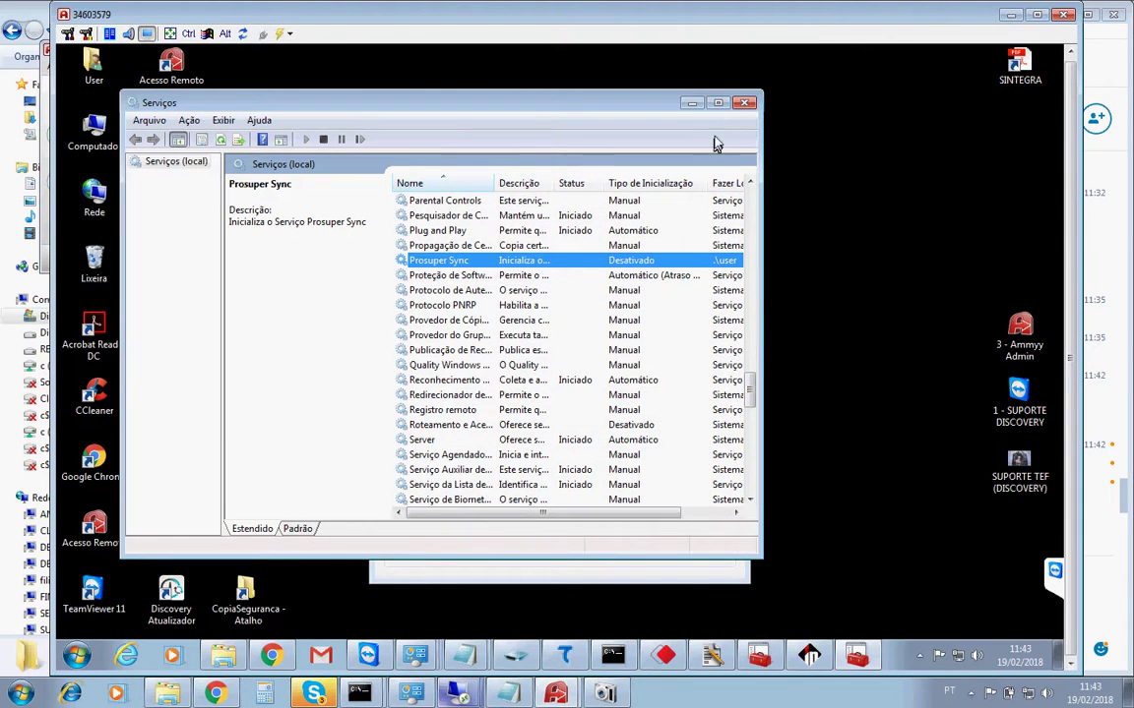
Close the remote Services and terminal windows, then reply 'ok' and 'pode mancar reiniciar' in Skype.
{"action": "left_click", "coordinate": [745, 105]}
{"action": "left_click", "coordinate": [731, 109]}
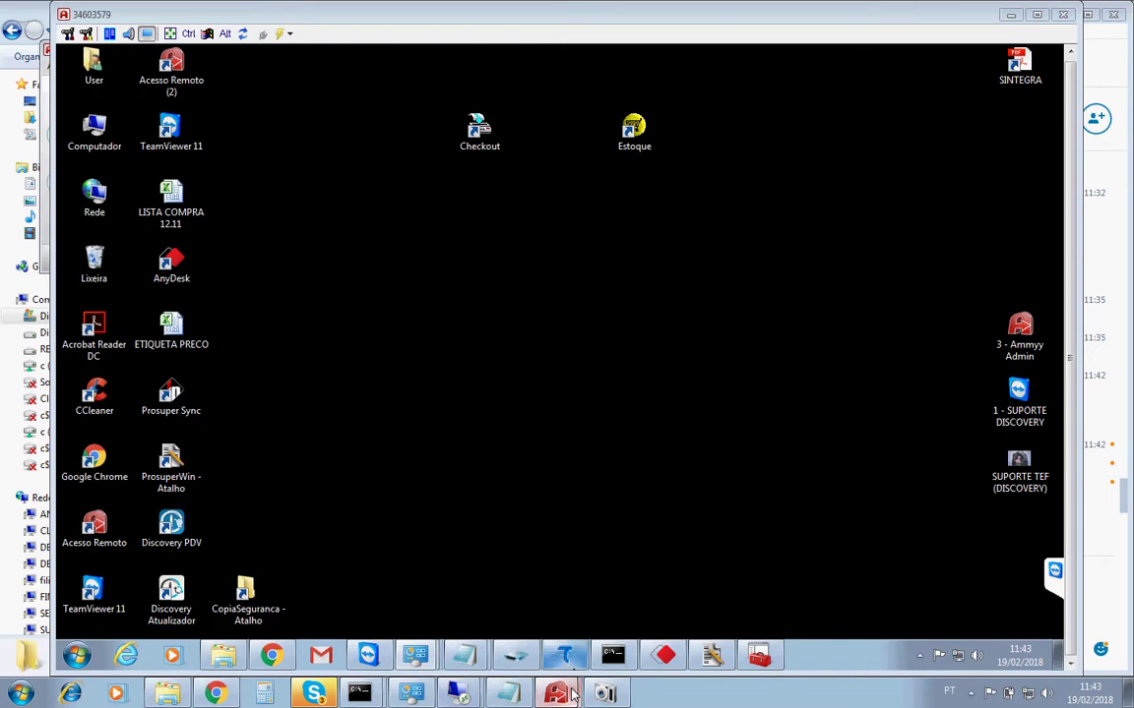
{"action": "left_click", "coordinate": [1079, 520]}
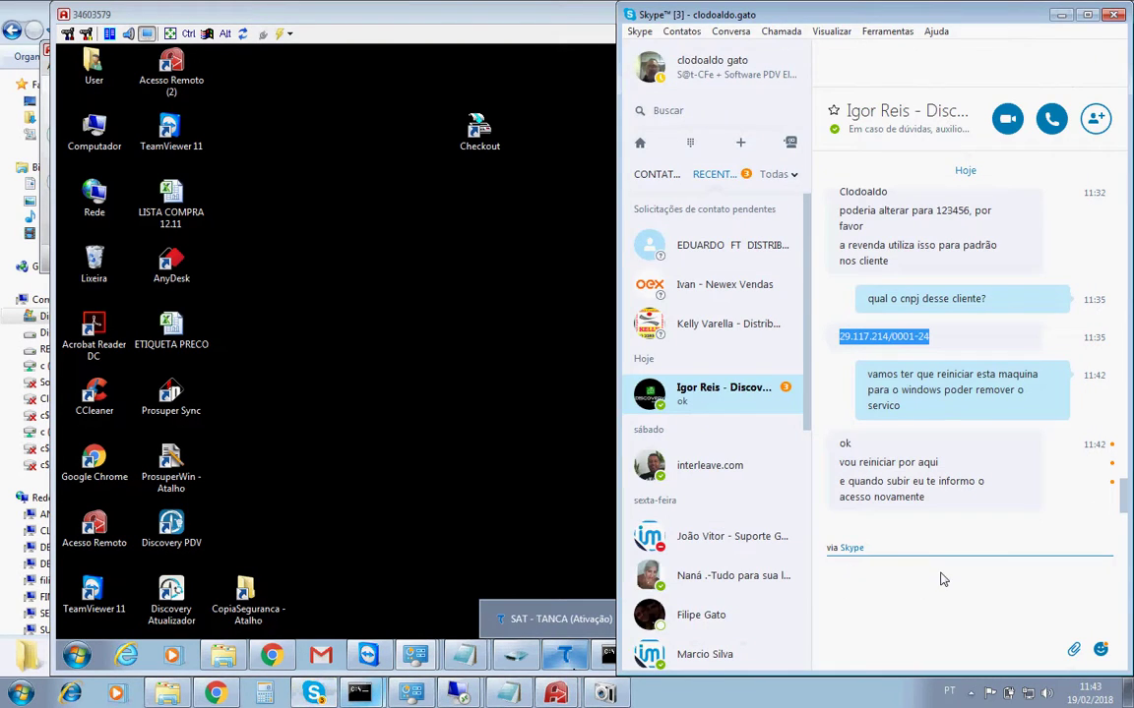
{"action": "type", "text": "ok"}
{"action": "key", "text": "Return"}
{"action": "type", "text": "pode manc"}
{"action": "type", "text": "ar reiniciar"}
{"action": "key", "text": "Return"}
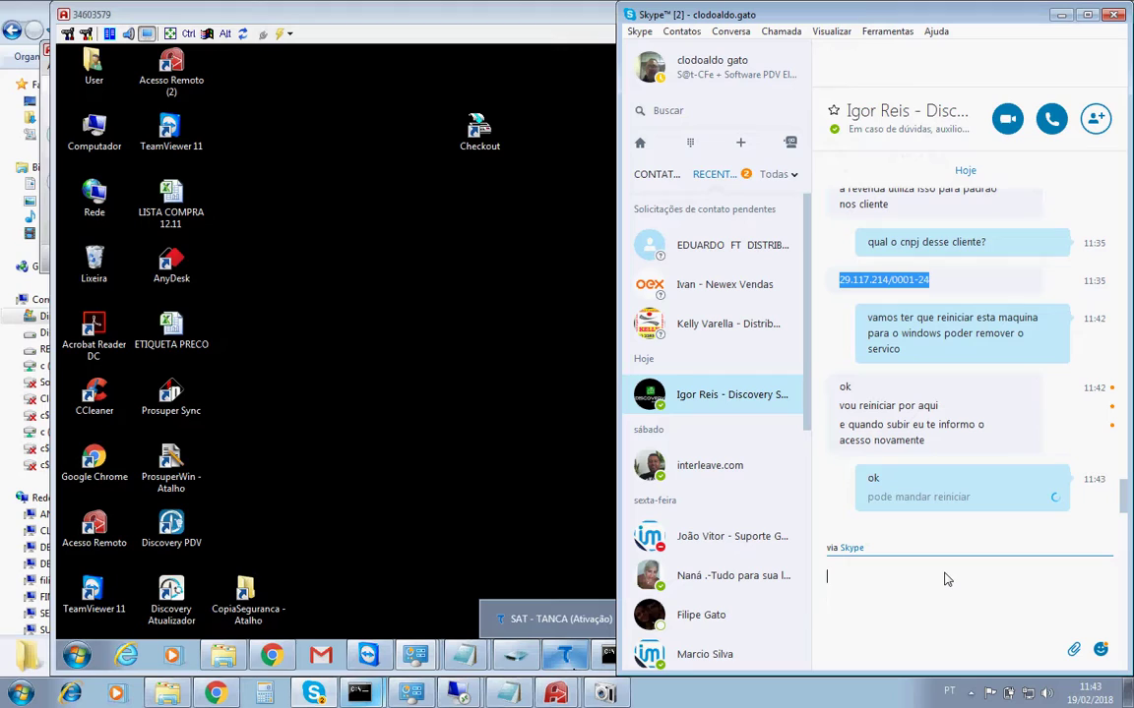